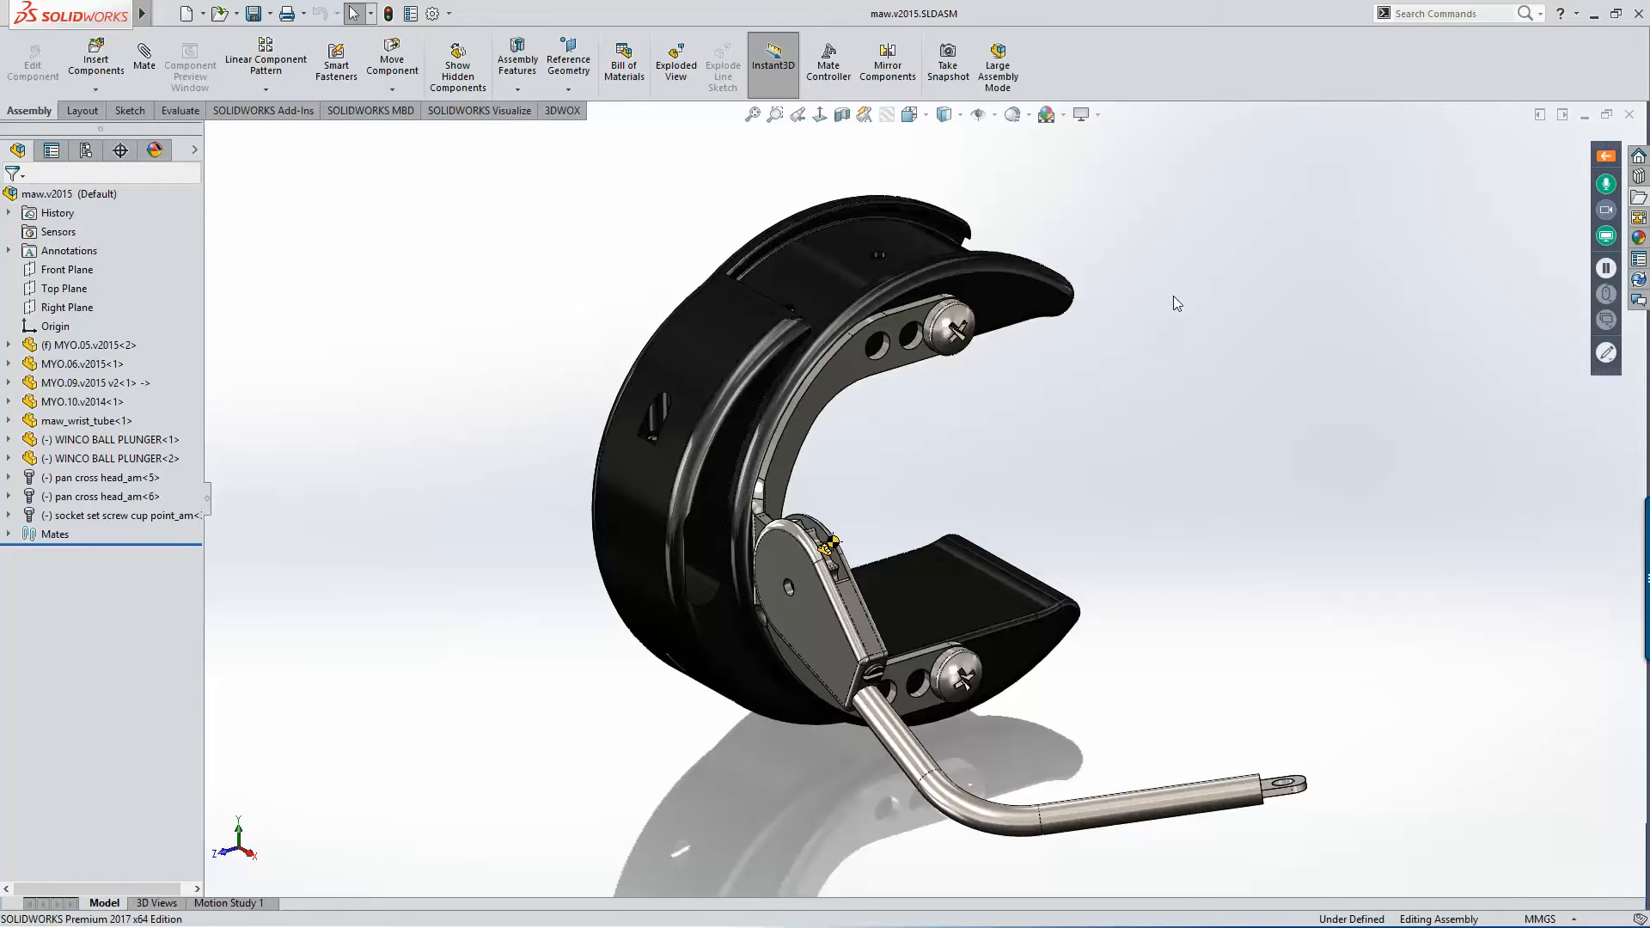
# Step: Open the assembly's drawing and turn on the emphasized outline for Section View B-B on Sheet1
pyautogui.rightClick(1208, 229)
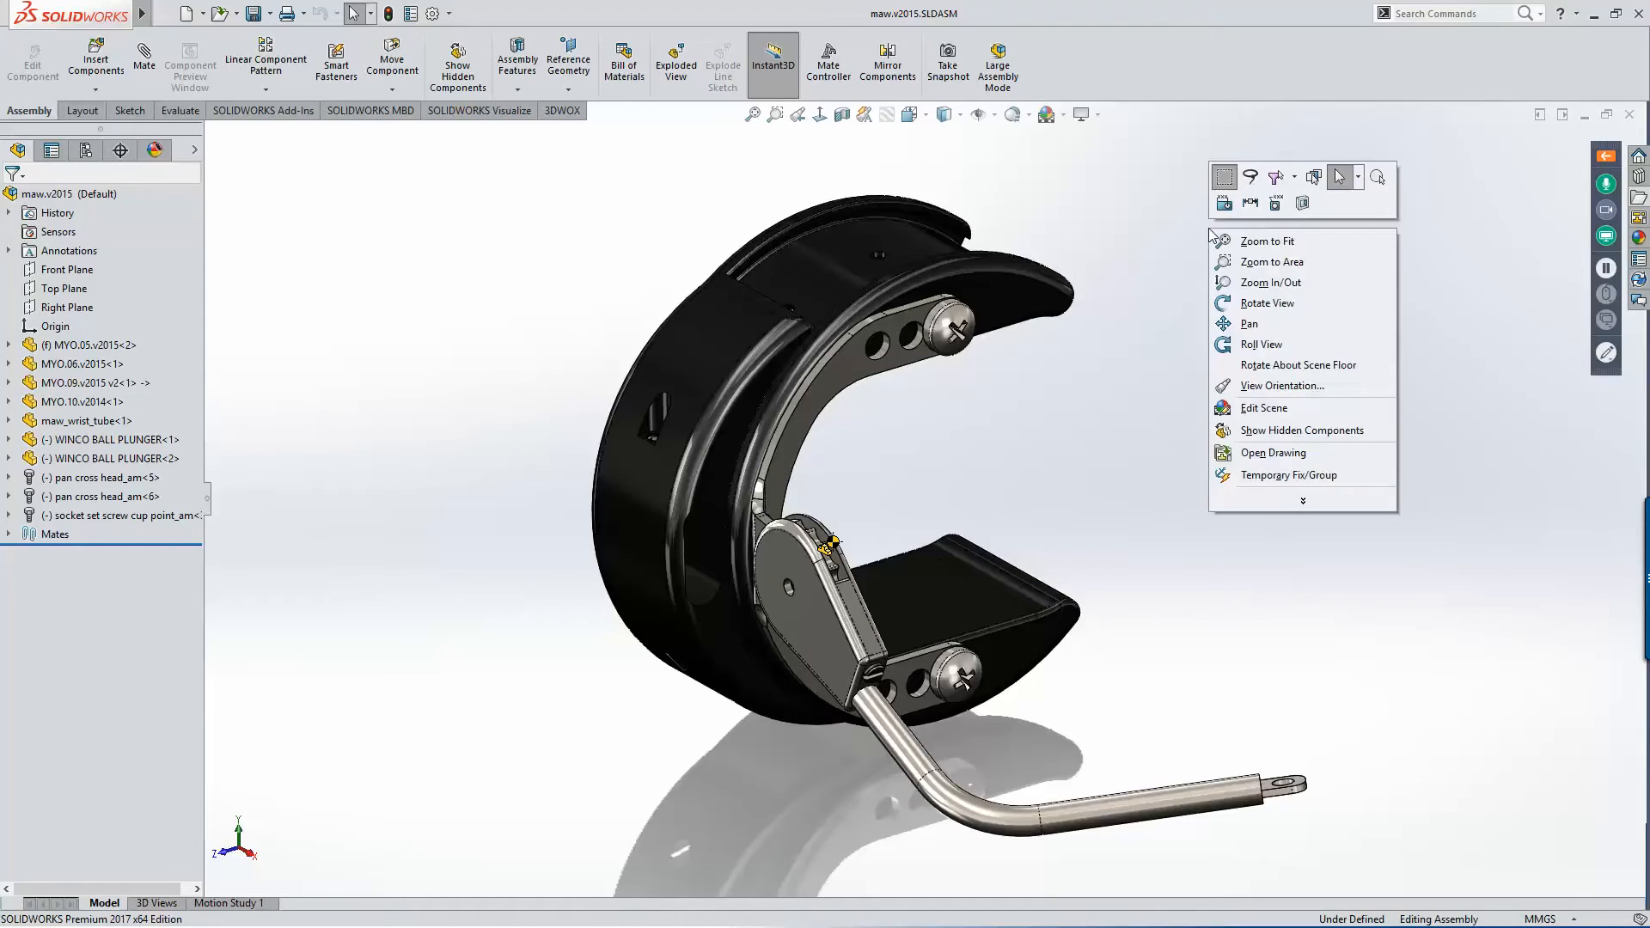
pyautogui.click(1308, 357)
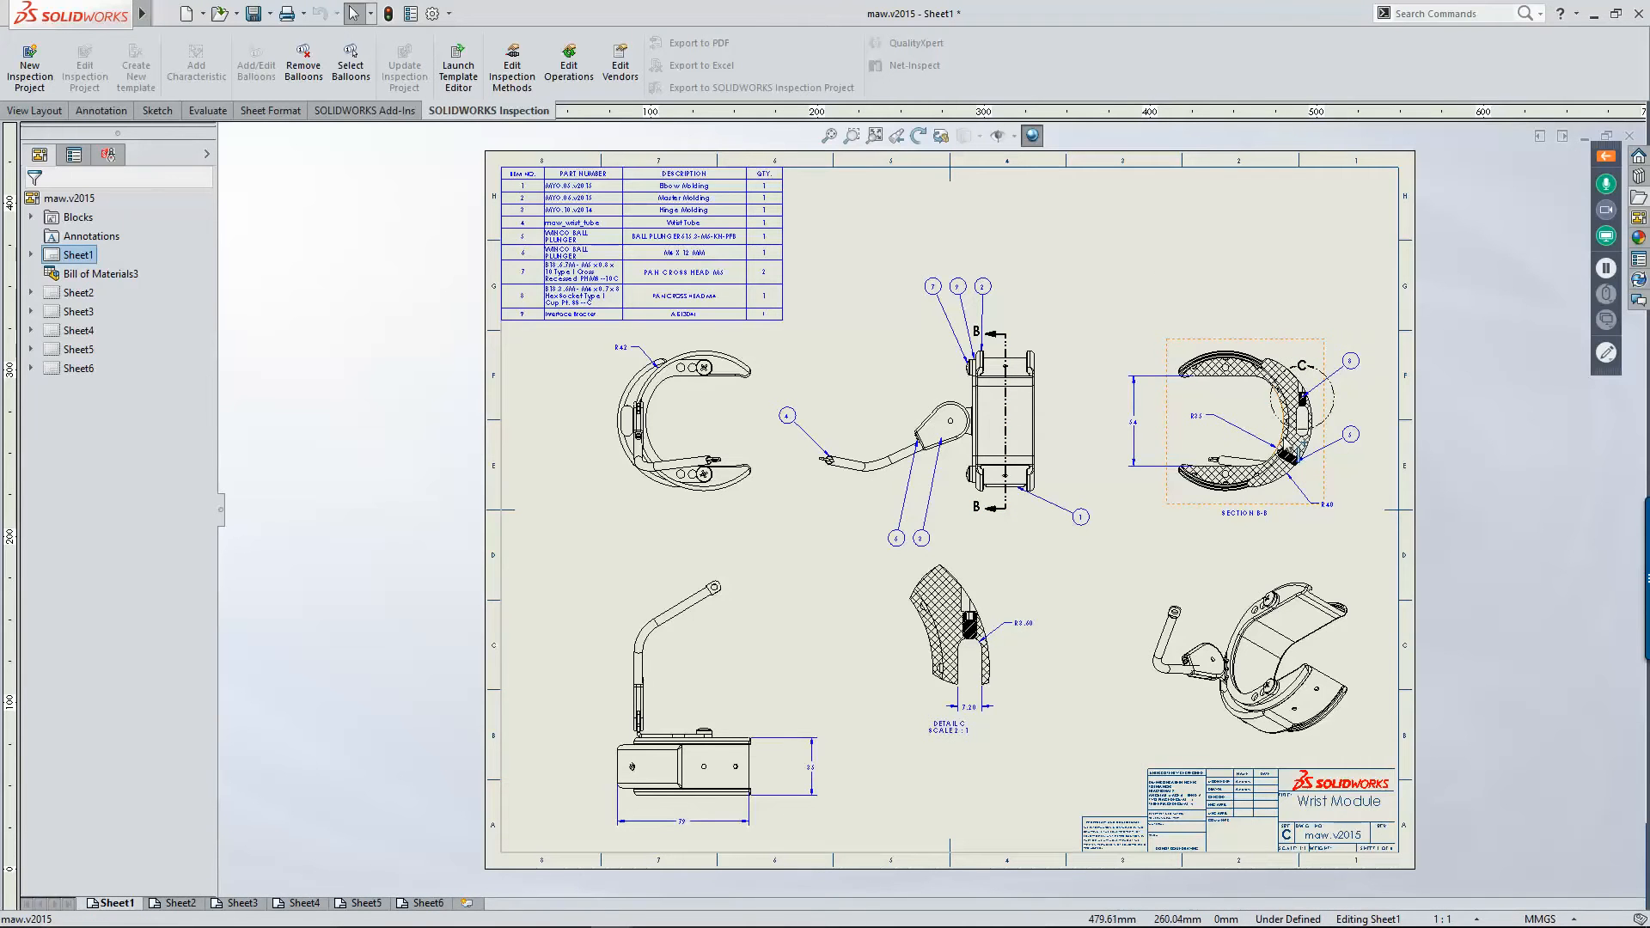
pyautogui.scroll(-3, 1289, 434)
pyautogui.scroll(-2, 1289, 434)
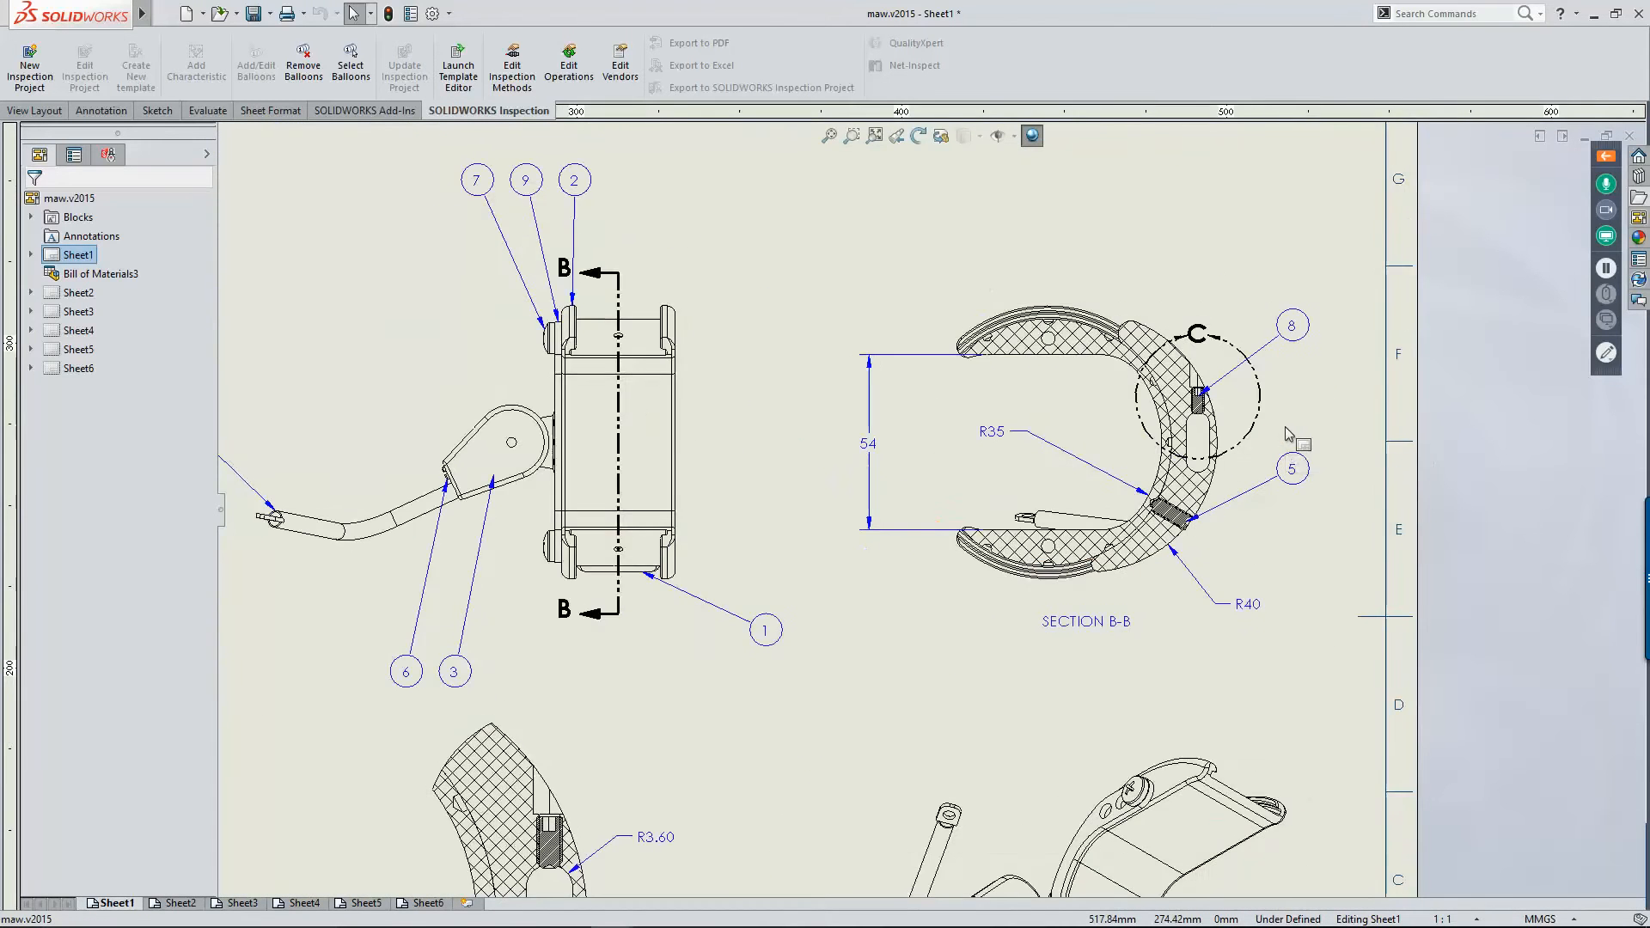
pyautogui.click(863, 387)
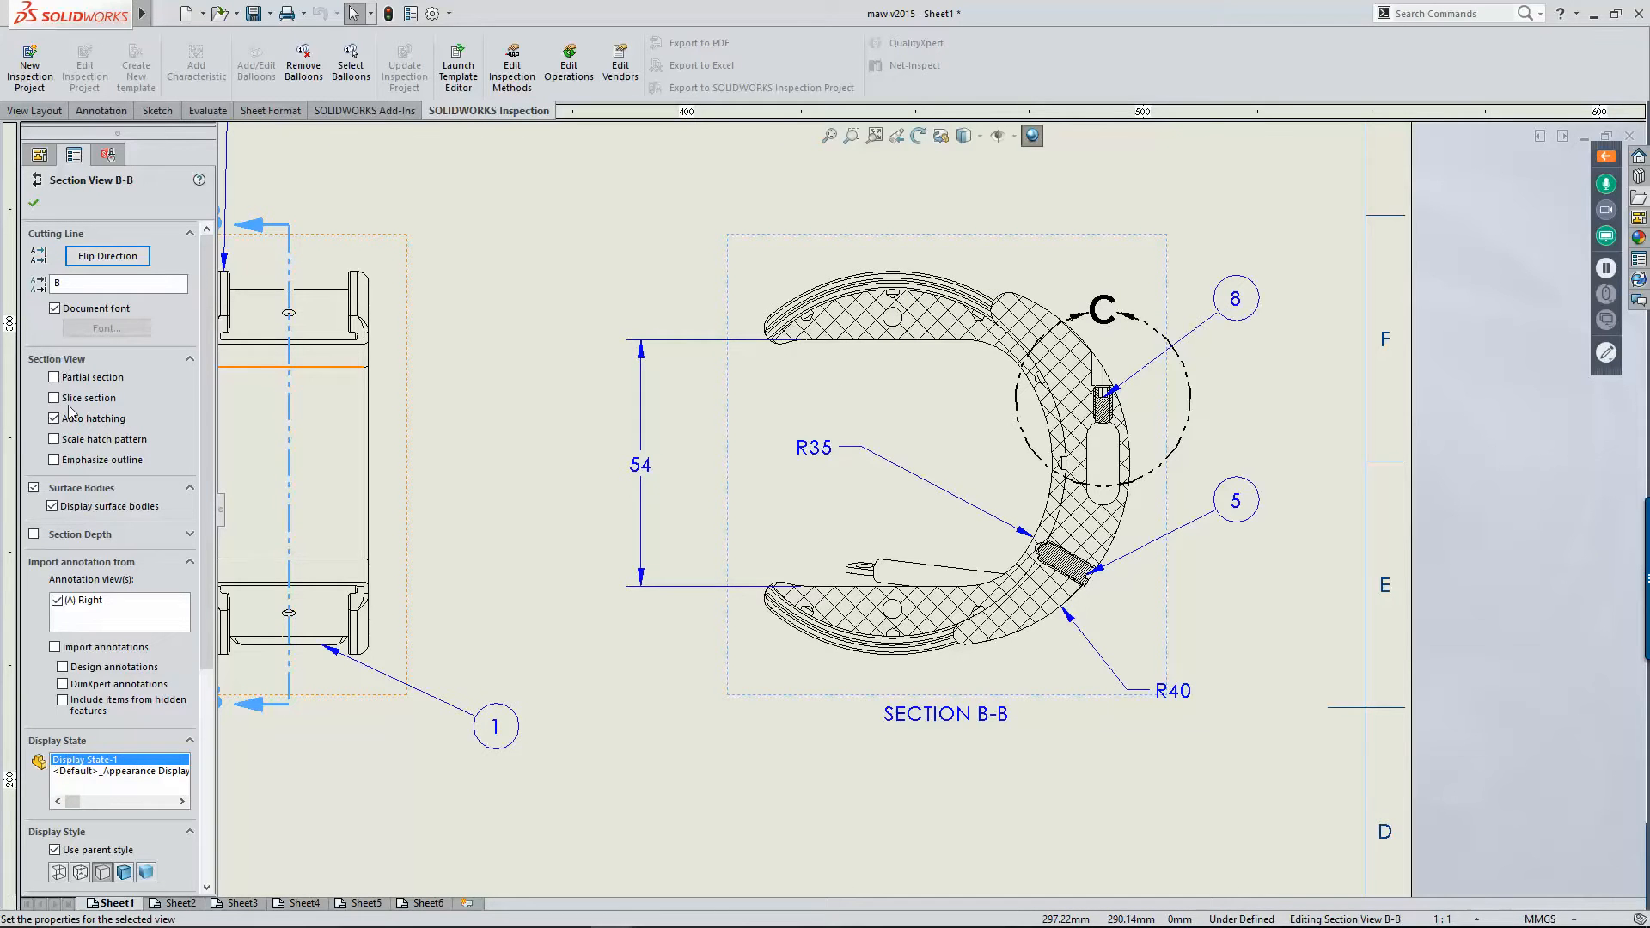
pyautogui.click(54, 461)
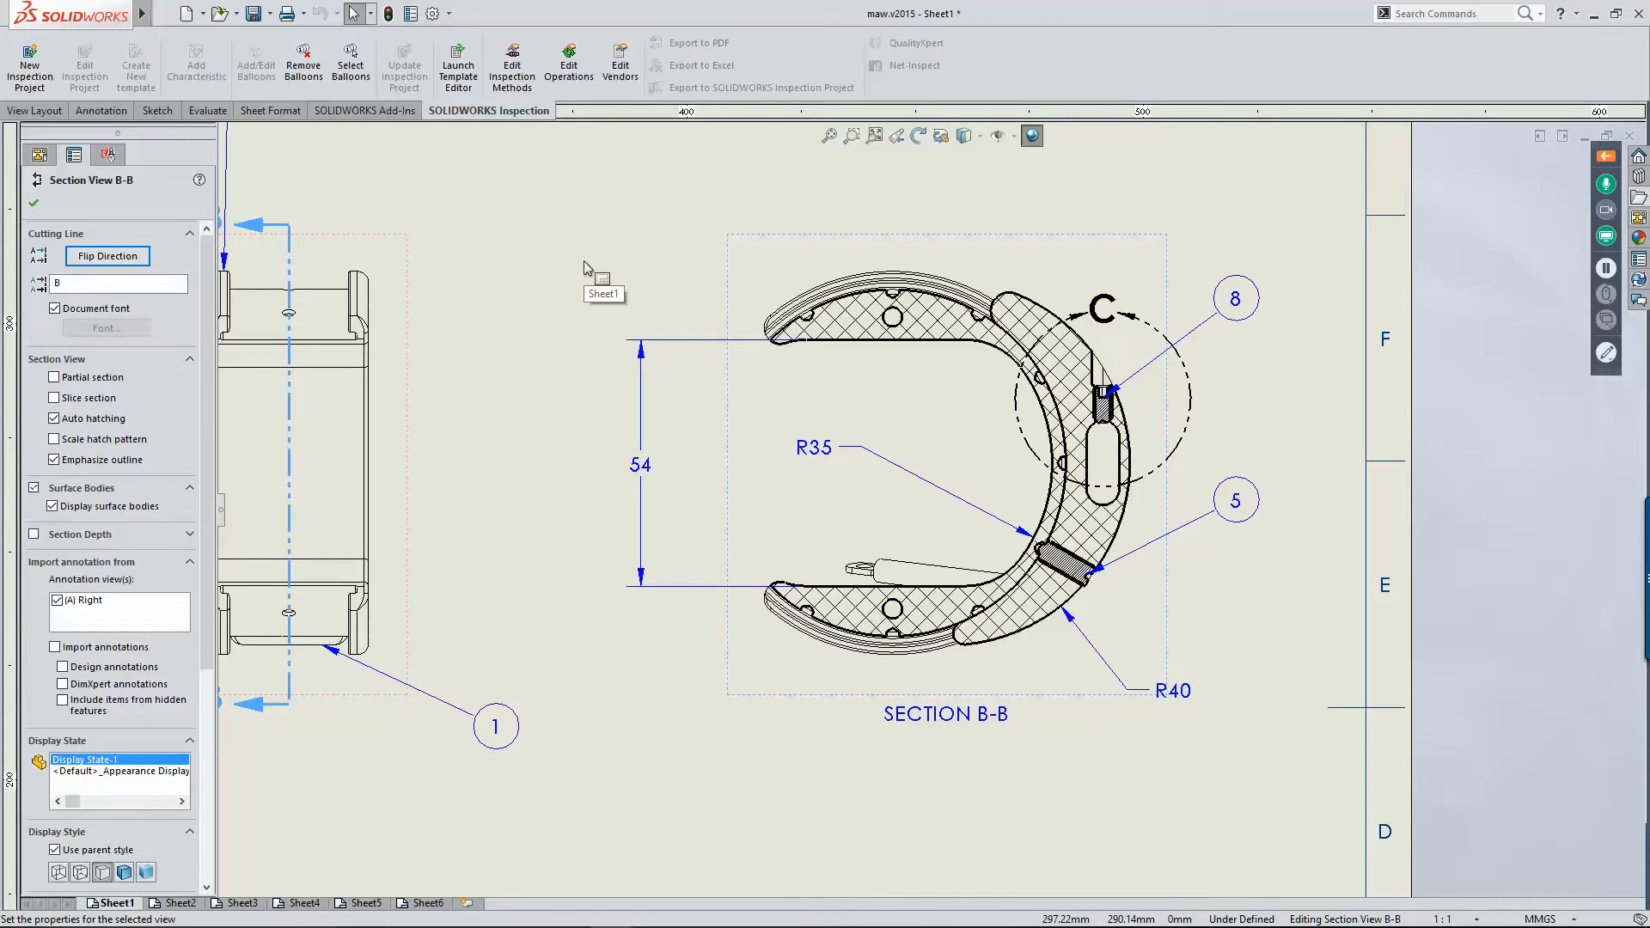
# Step: Try Detail View C with no outline, and give it a jagged outline with an adjusted shape intensity
pyautogui.scroll(-3, 807, 337)
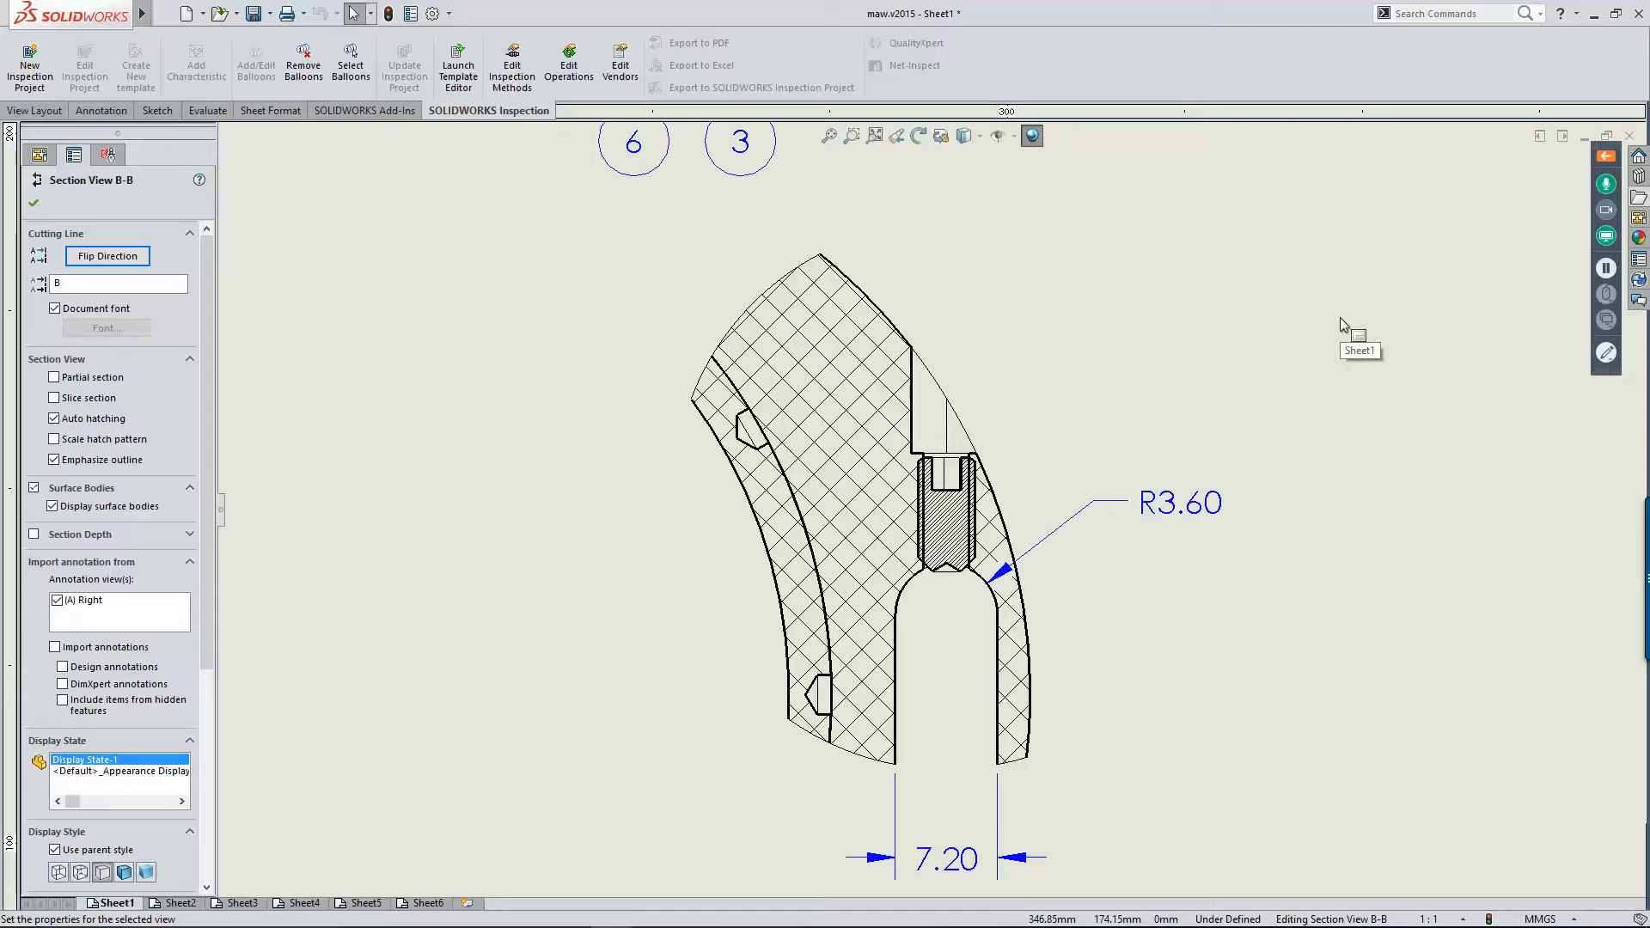
pyautogui.click(934, 275)
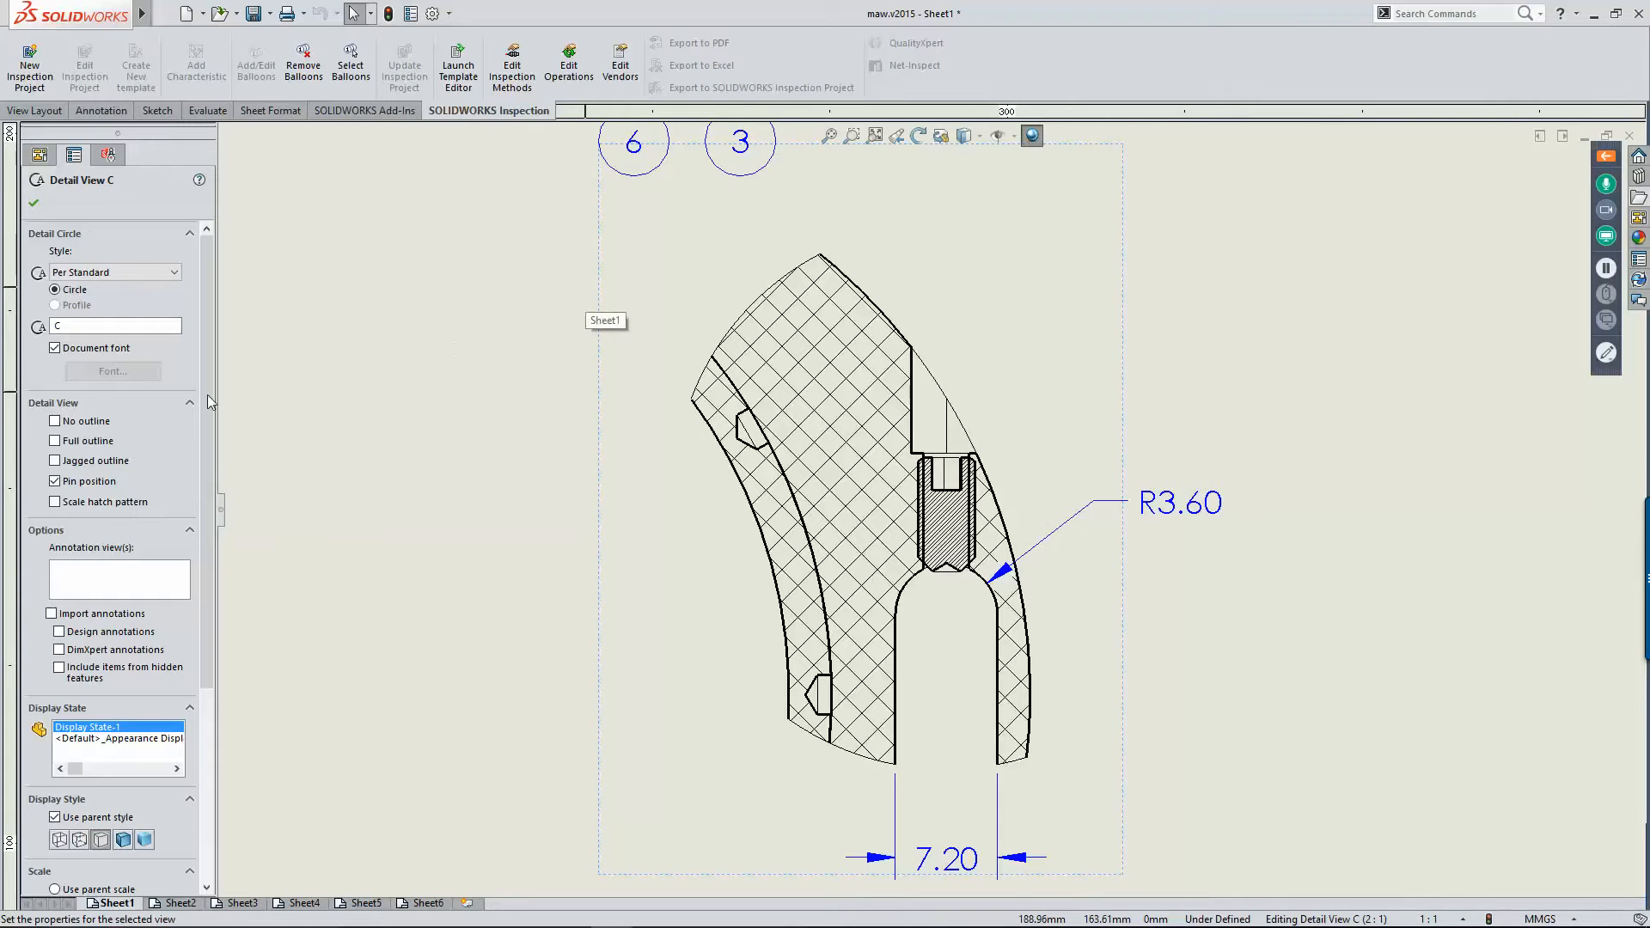
pyautogui.click(55, 421)
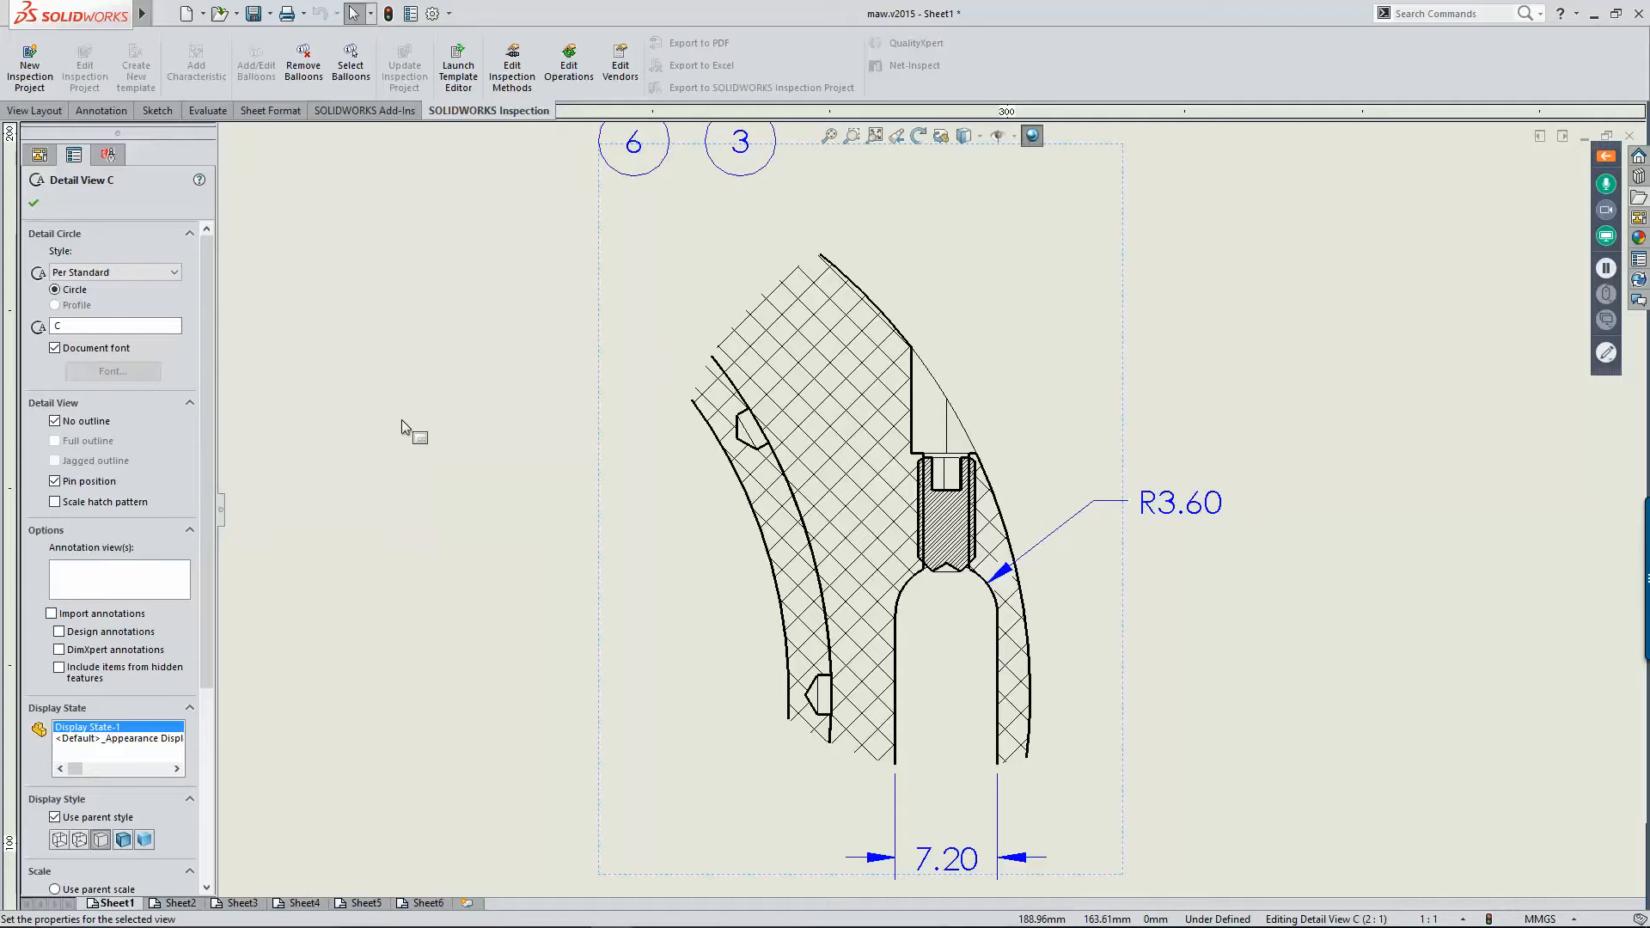
pyautogui.click(63, 422)
pyautogui.click(62, 462)
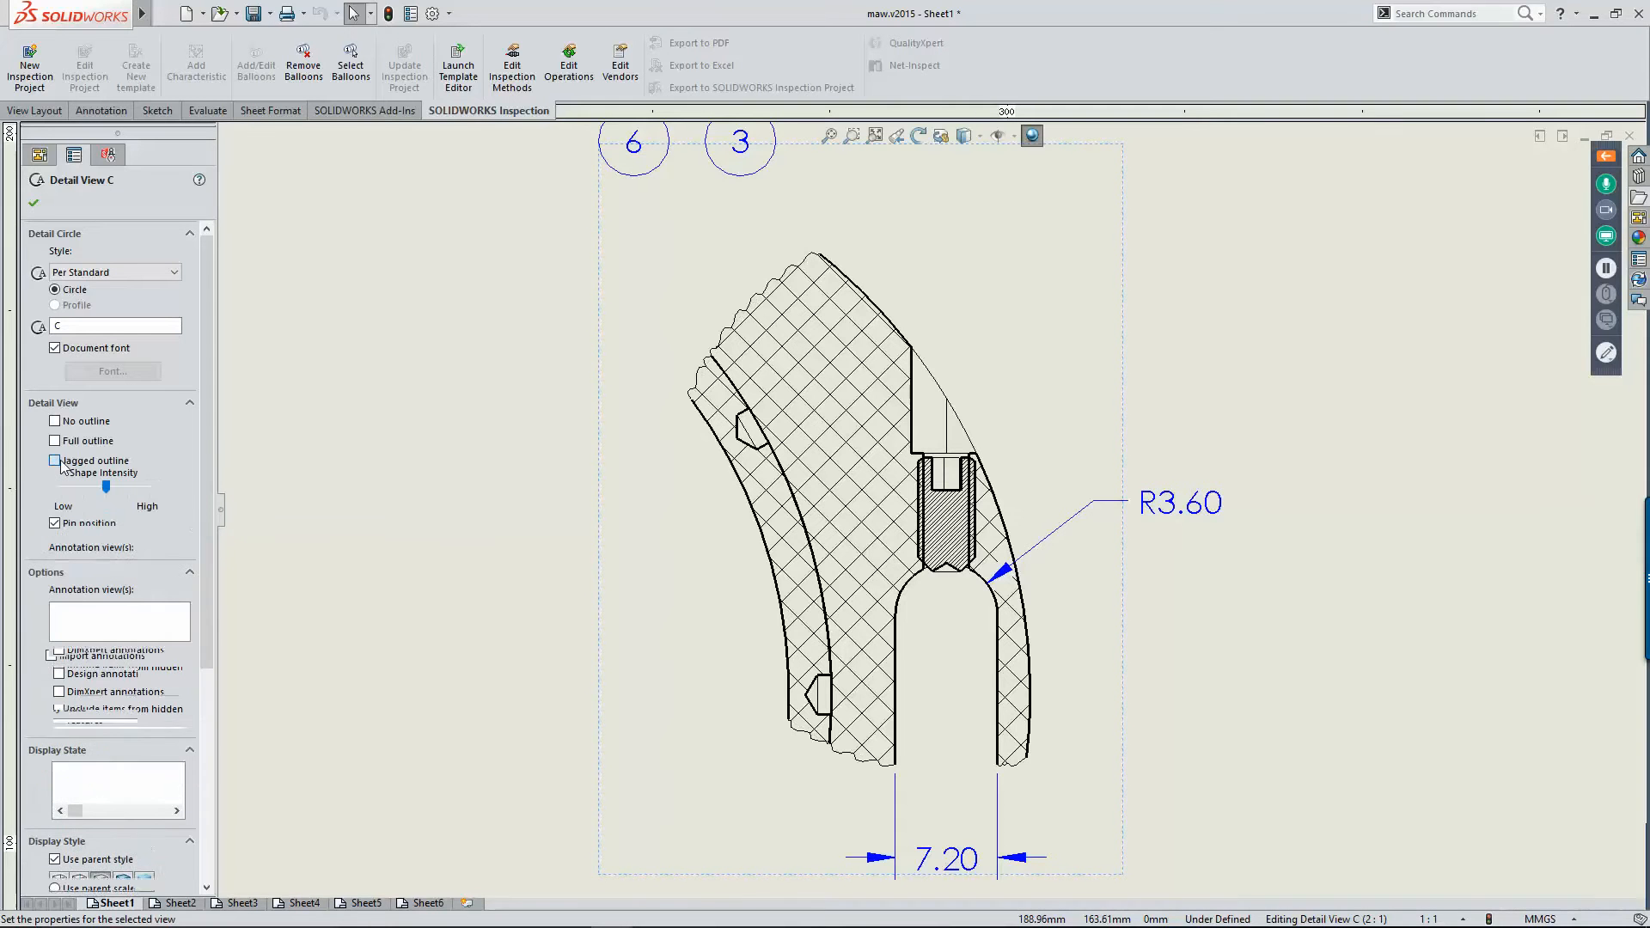
pyautogui.moveTo(106, 486); pyautogui.dragTo(140, 505)
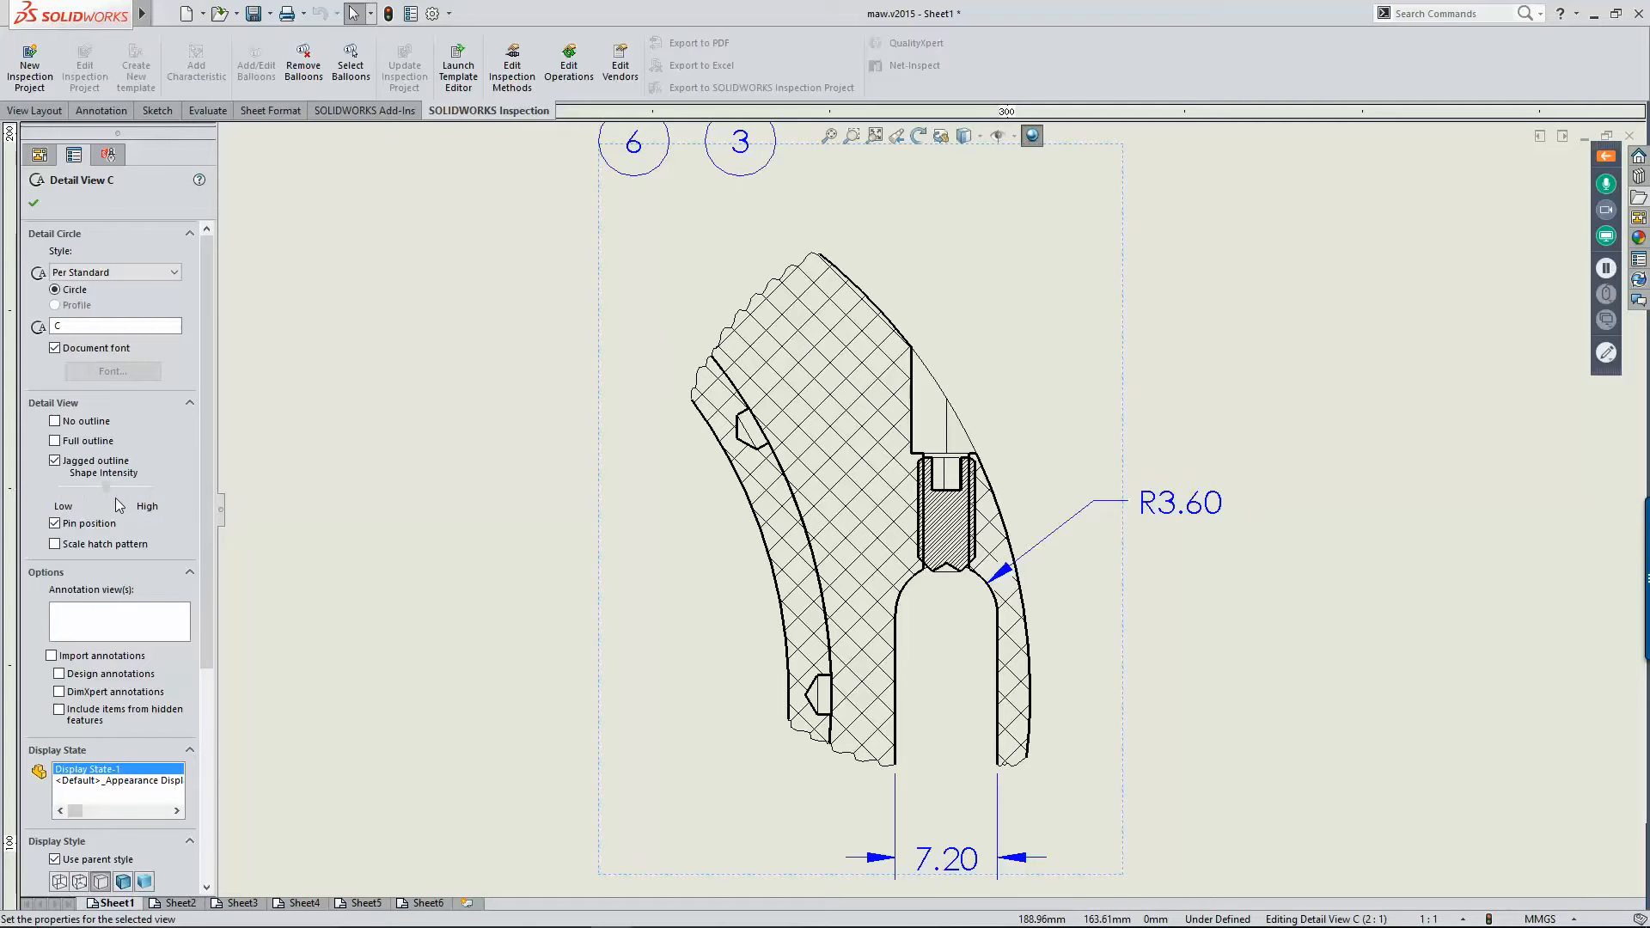
pyautogui.click(421, 318)
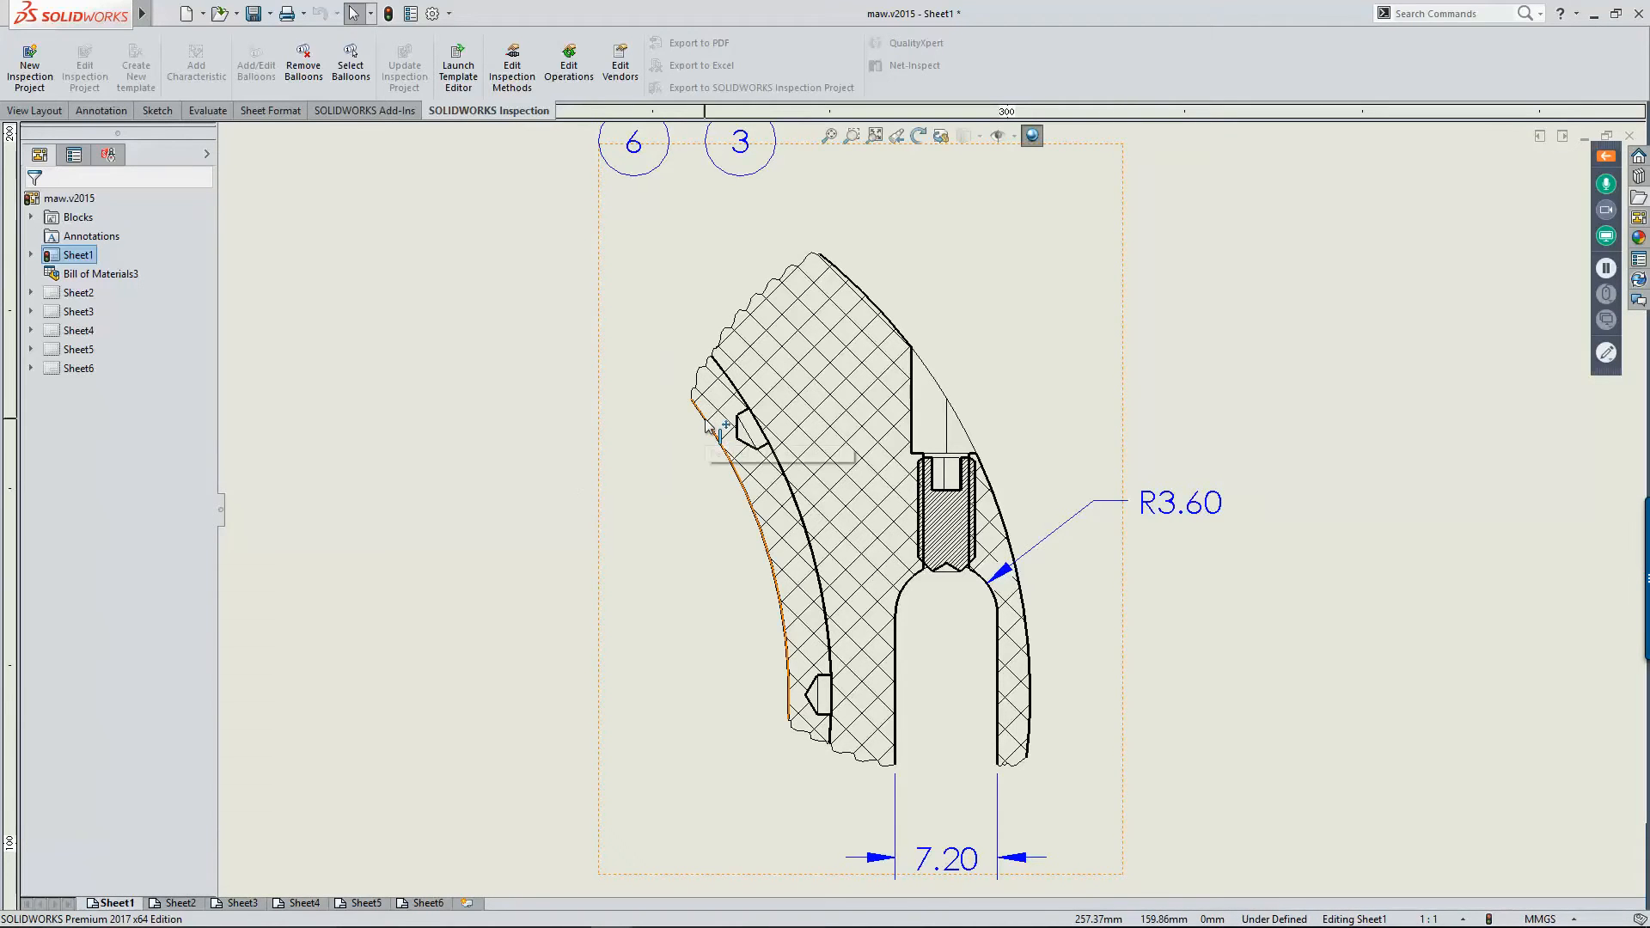
# Step: Set the Emphasized Section Outline line thickness to 0.7 mm in the document's line font properties
pyautogui.click(432, 14)
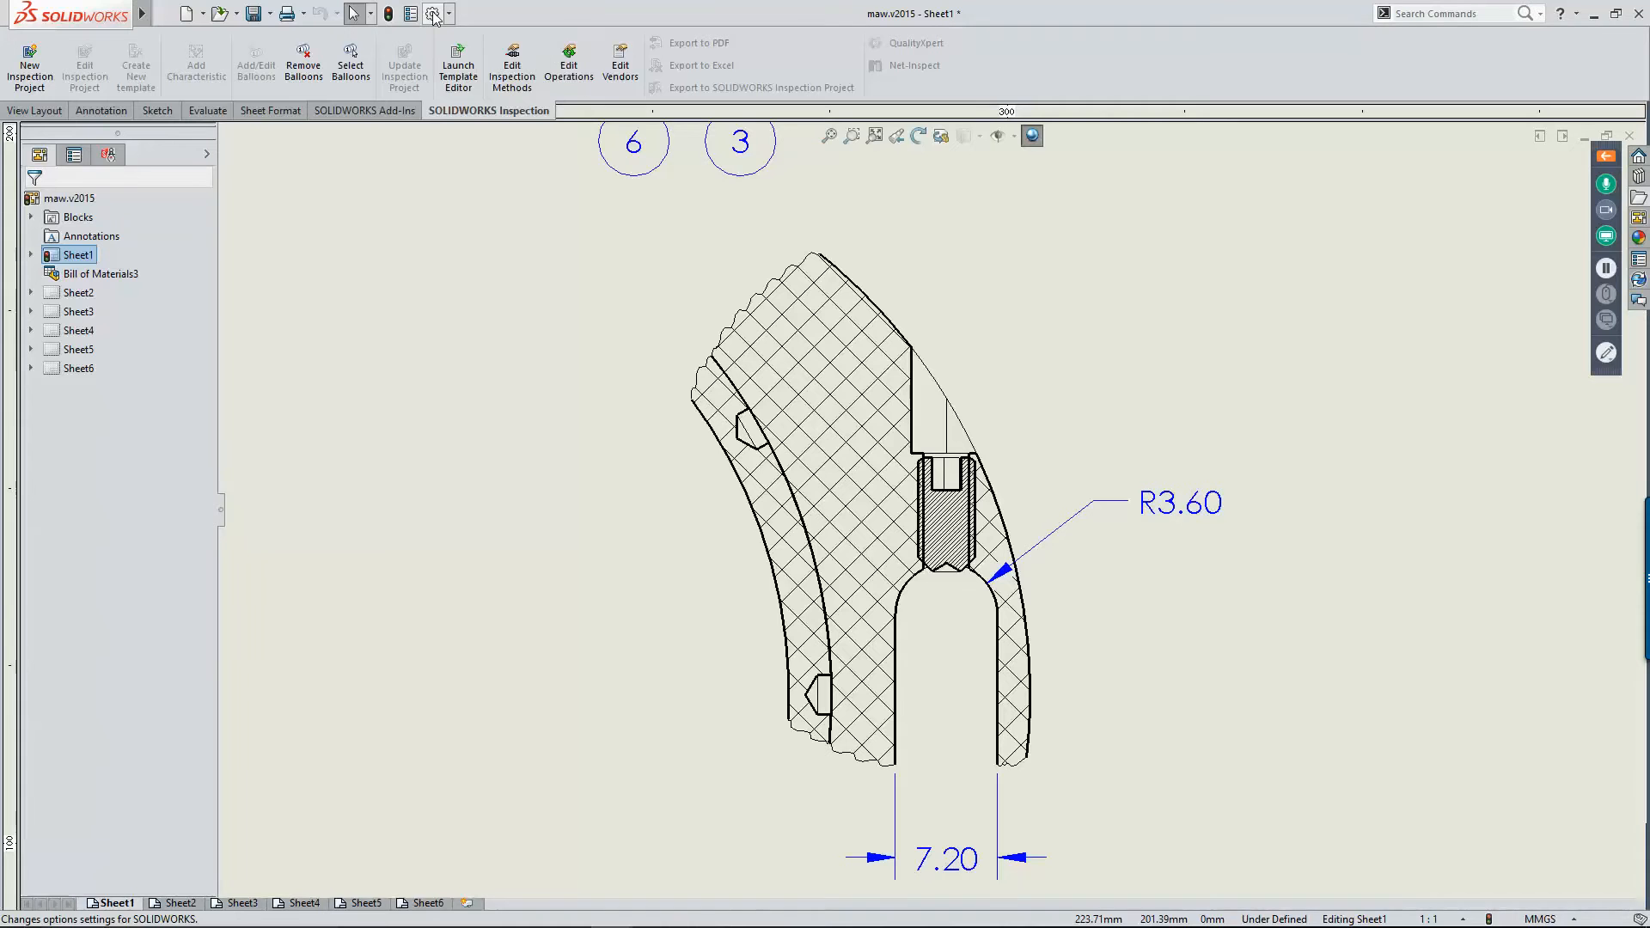
pyautogui.moveTo(567, 92); pyautogui.dragTo(421, 134)
pyautogui.click(157, 155)
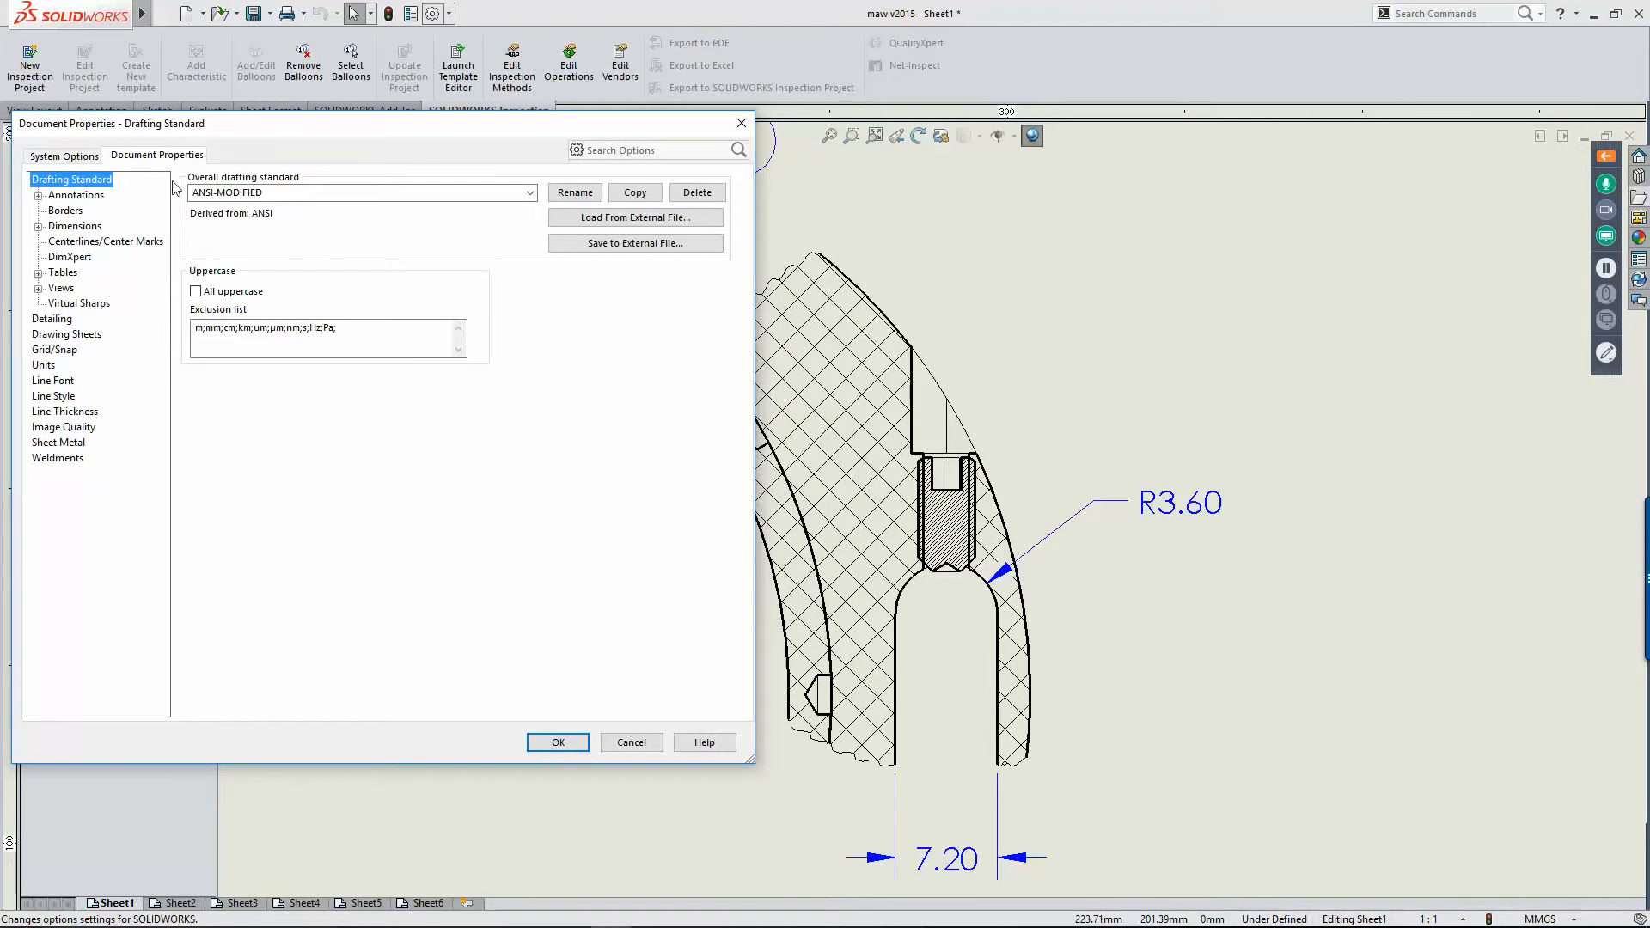
pyautogui.click(53, 380)
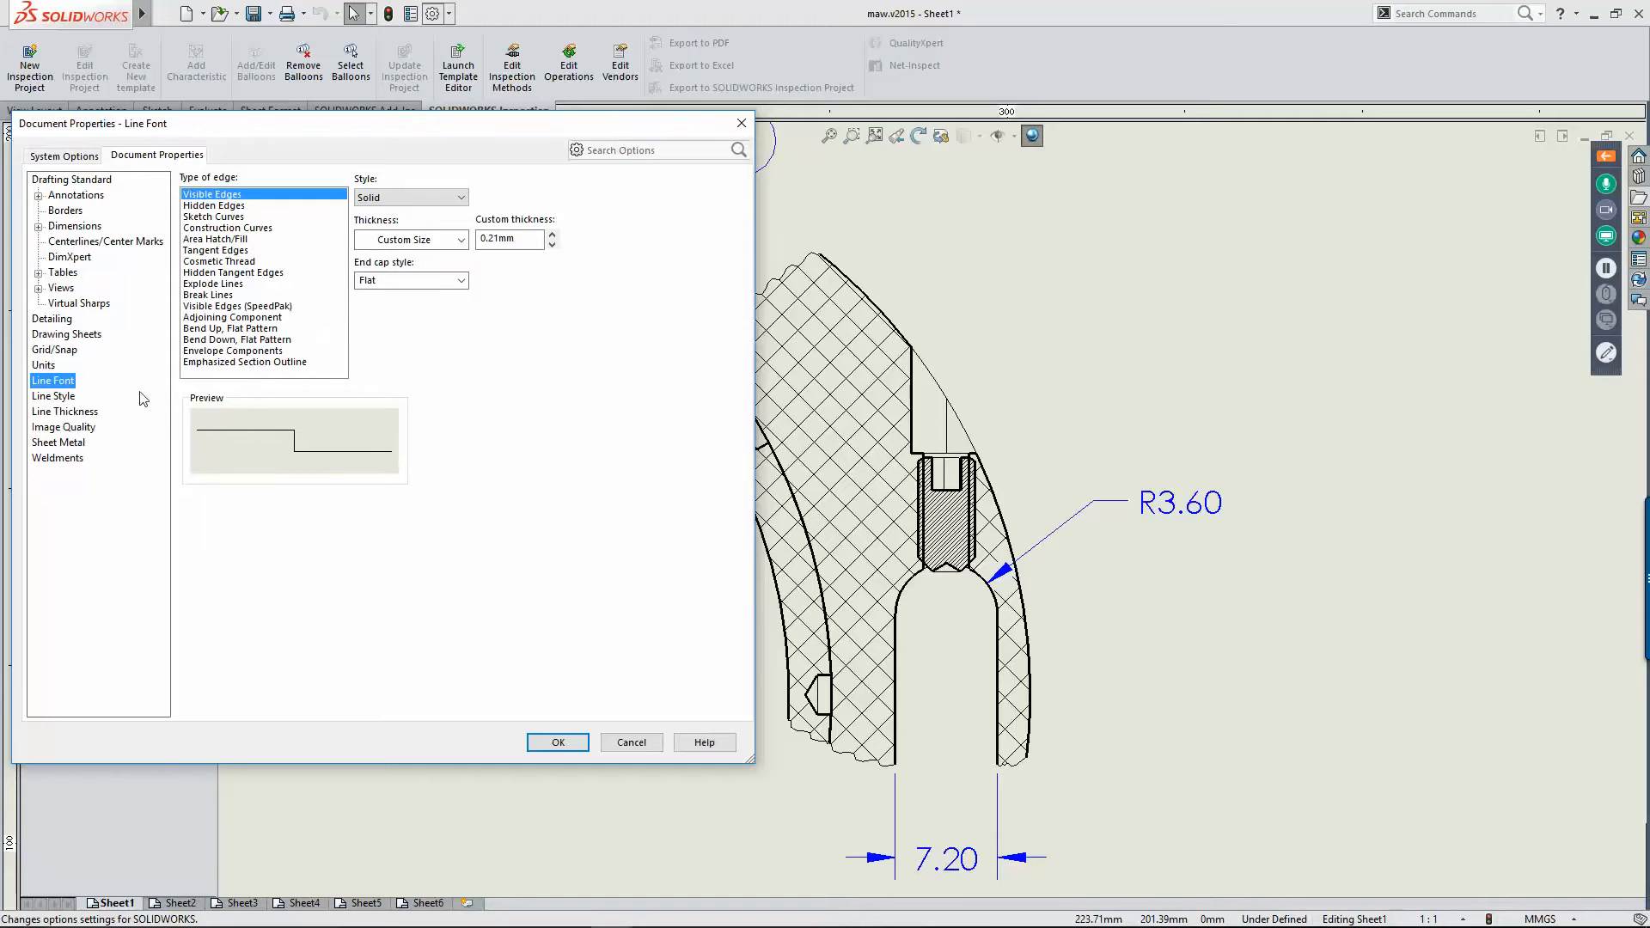
pyautogui.click(277, 362)
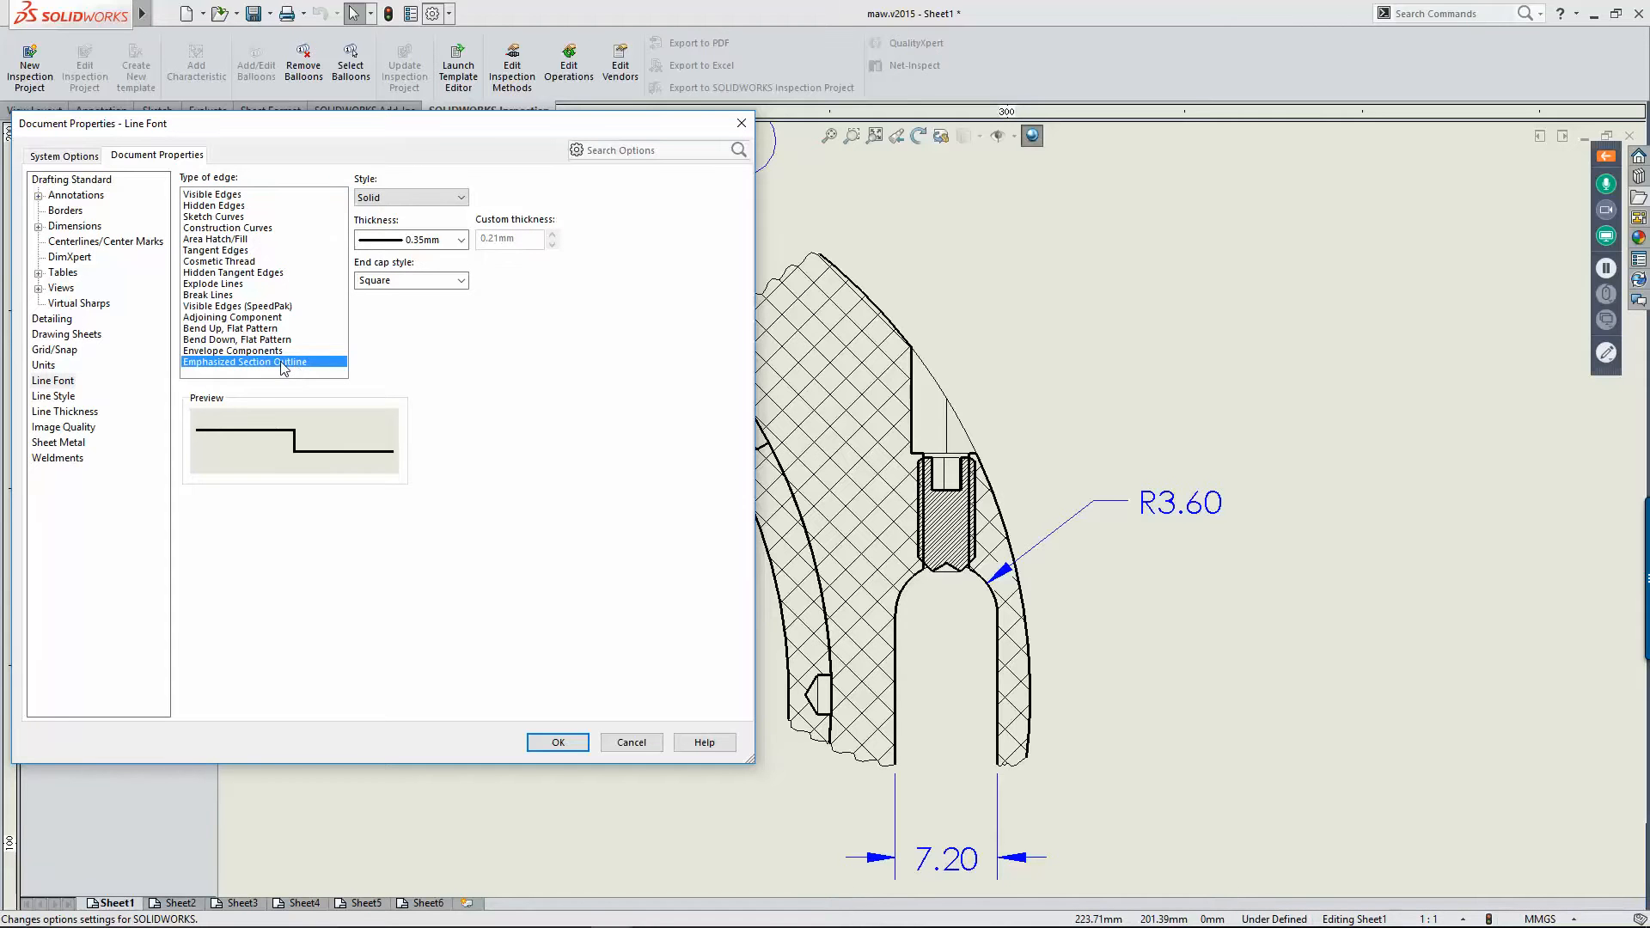
pyautogui.click(456, 240)
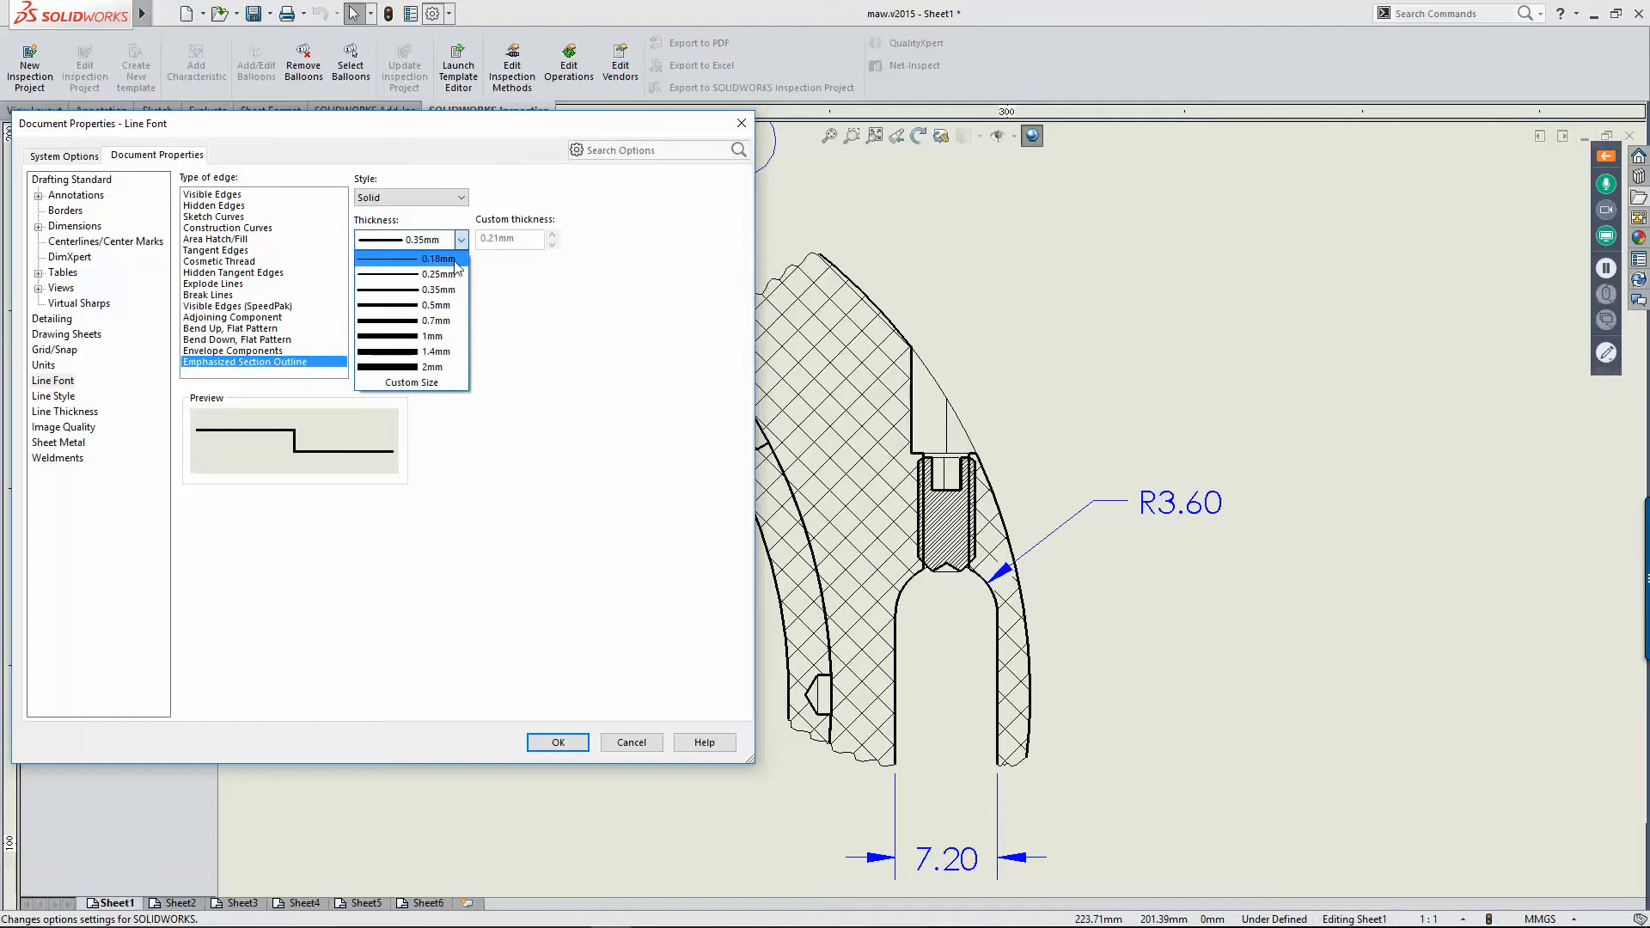
pyautogui.click(437, 320)
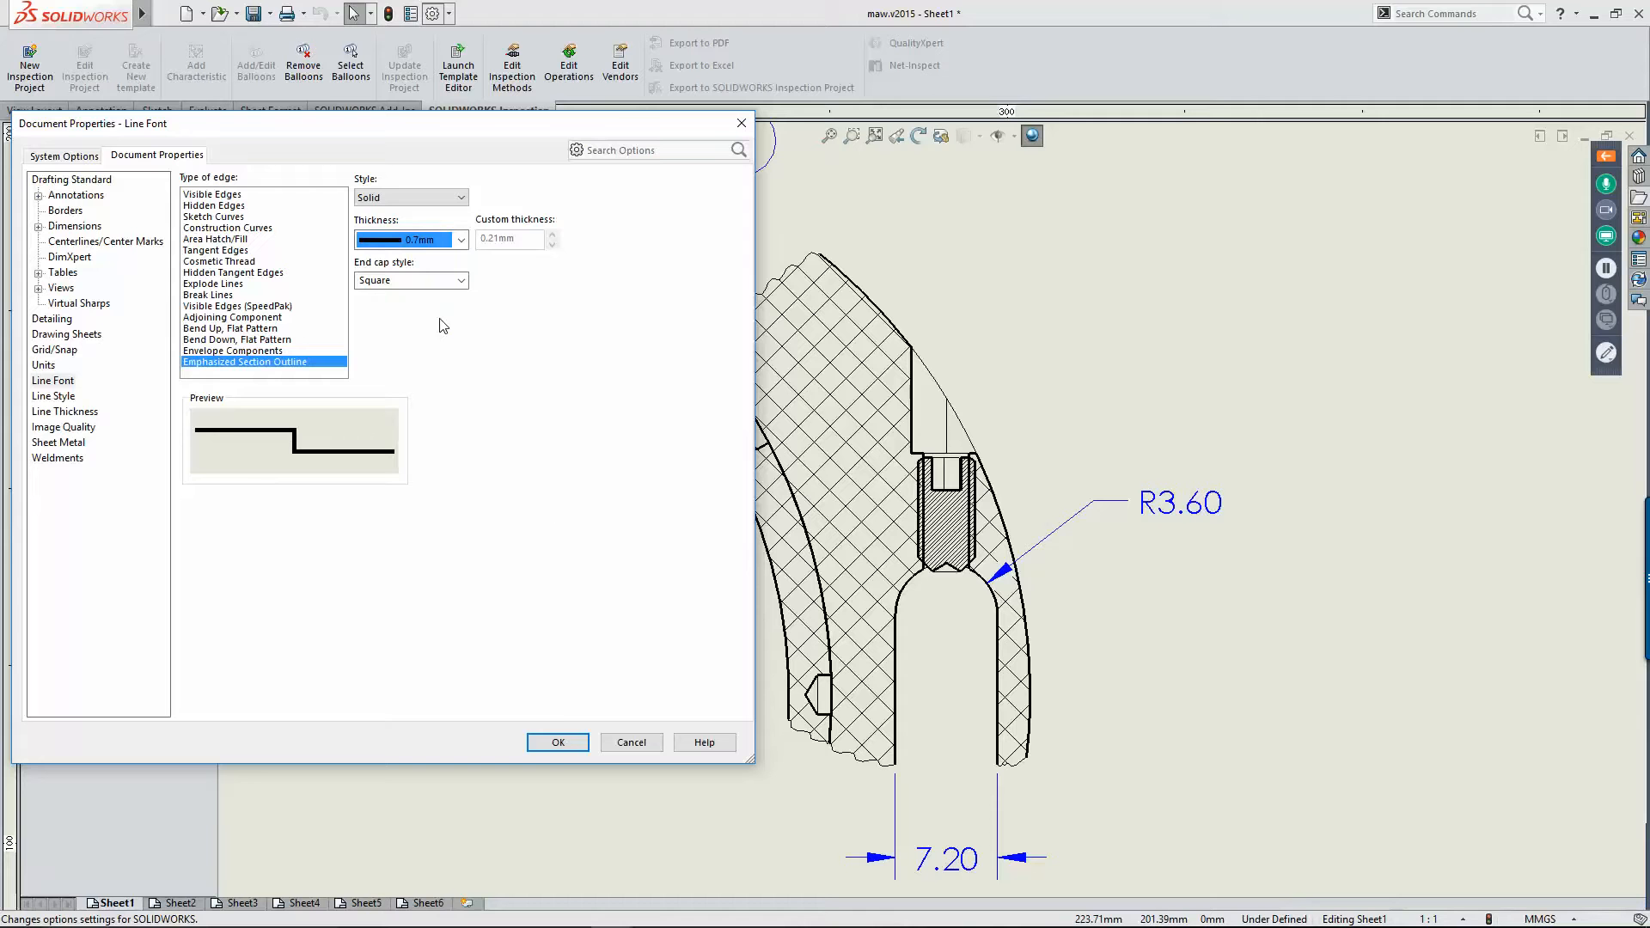
pyautogui.click(560, 739)
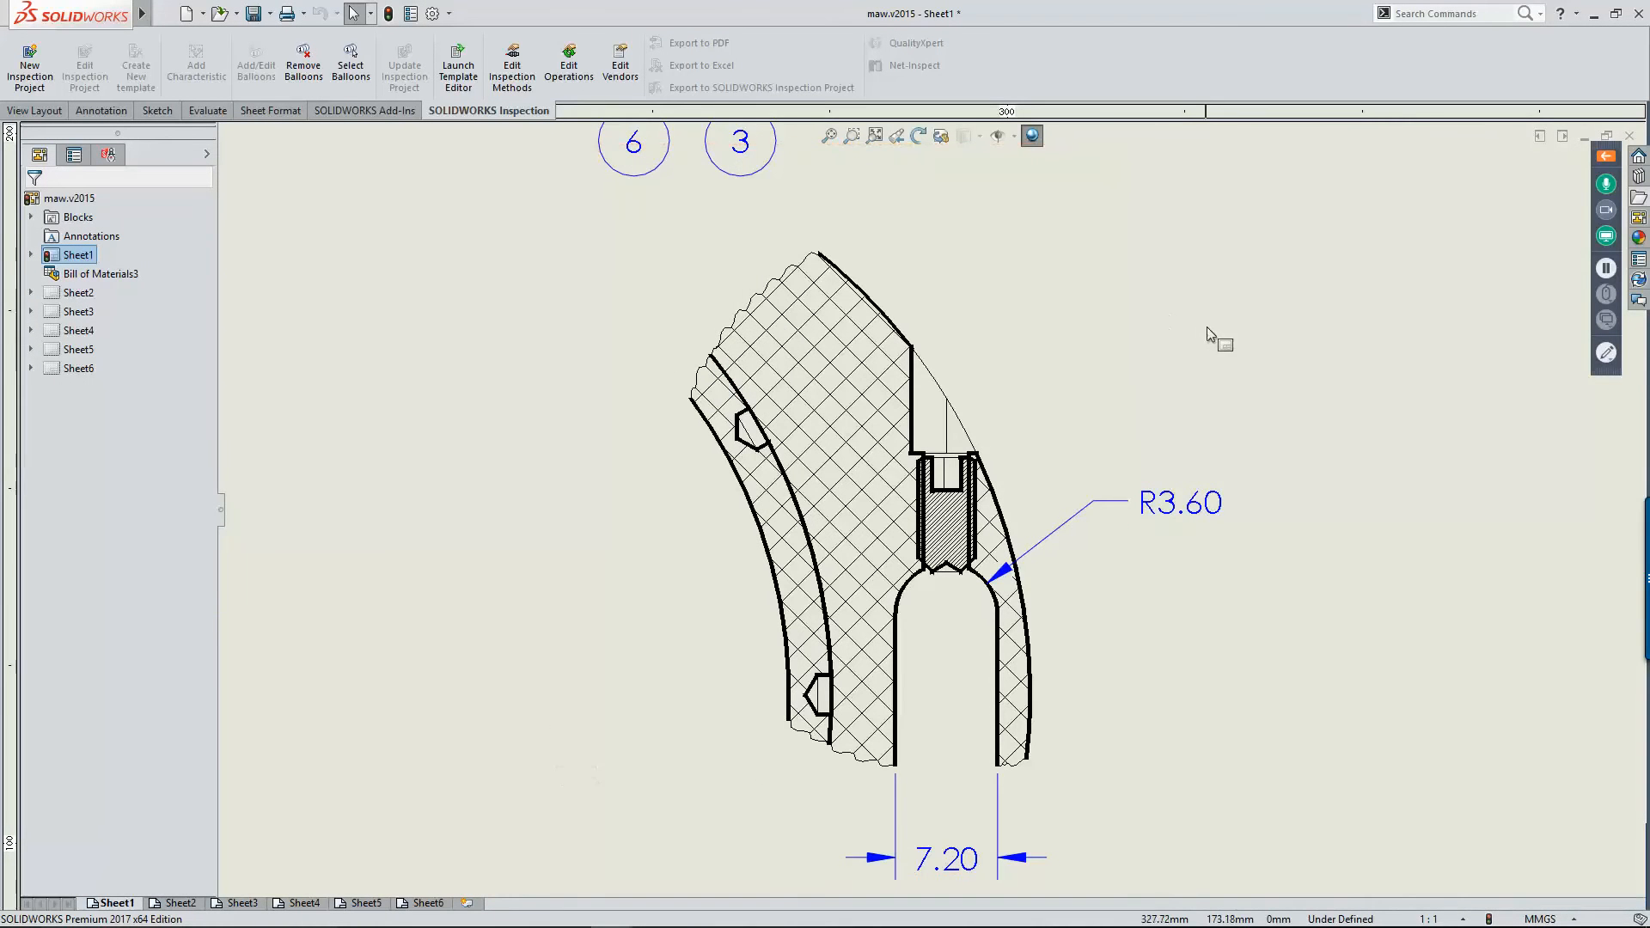
# Step: Place a note with two leaders attached to the upper and lower cross-head screws in the view below the bill of materials
pyautogui.press('f')
pyautogui.moveTo(1274, 353); pyautogui.dragTo(1196, 406, button='middle')
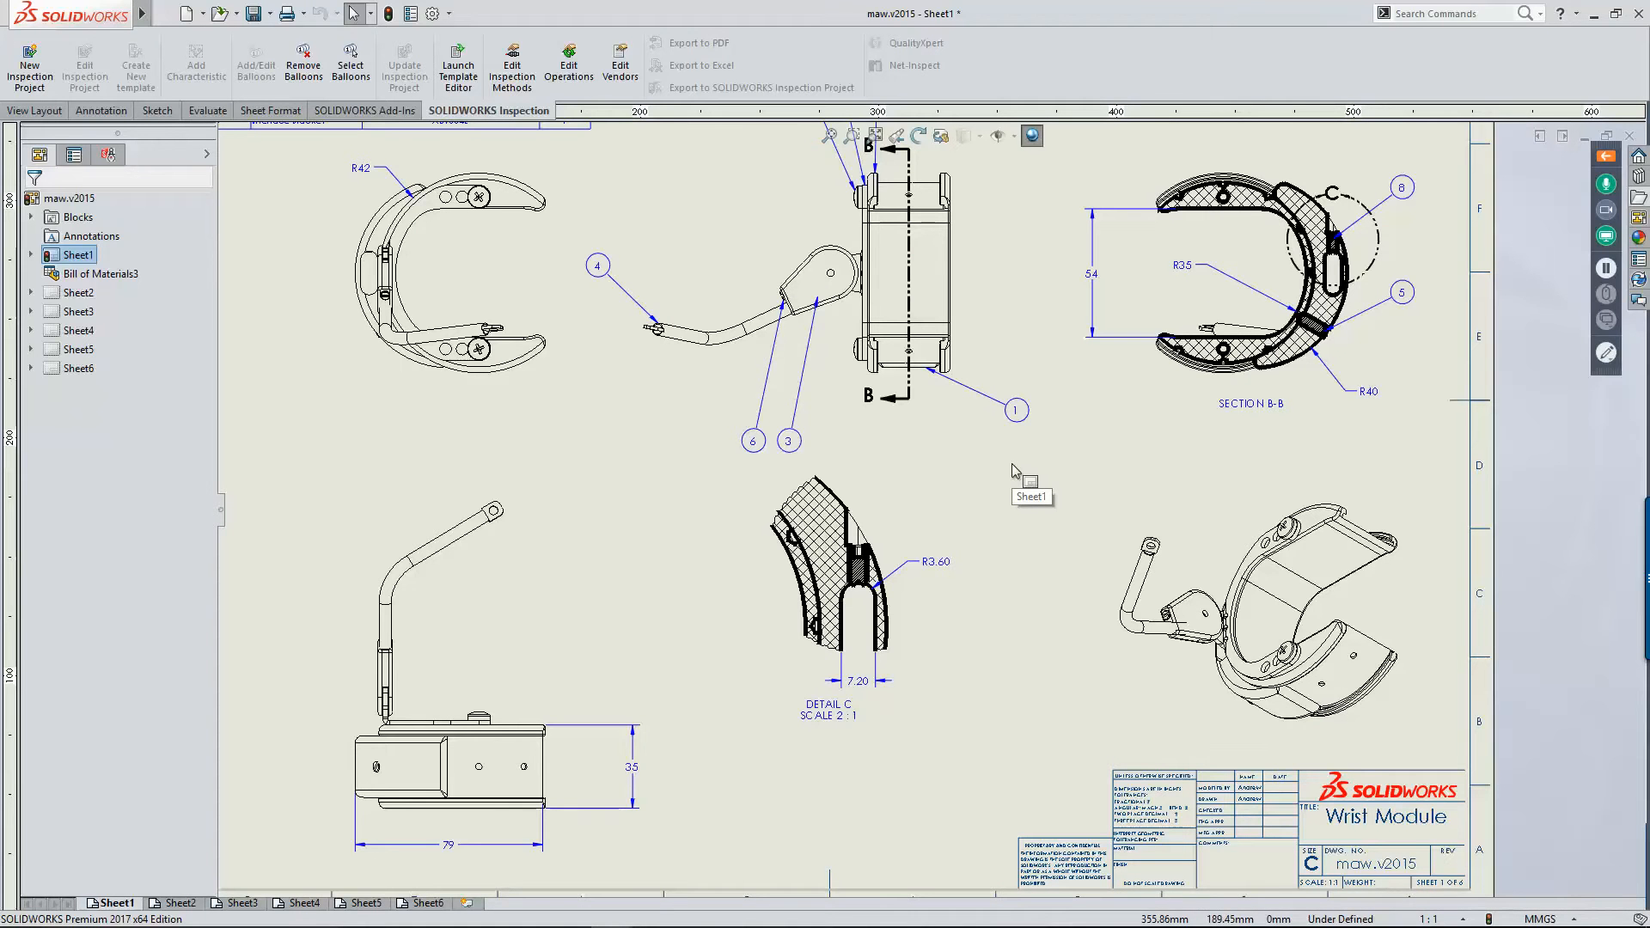
pyautogui.moveTo(289, 170); pyautogui.dragTo(578, 526, button='middle')
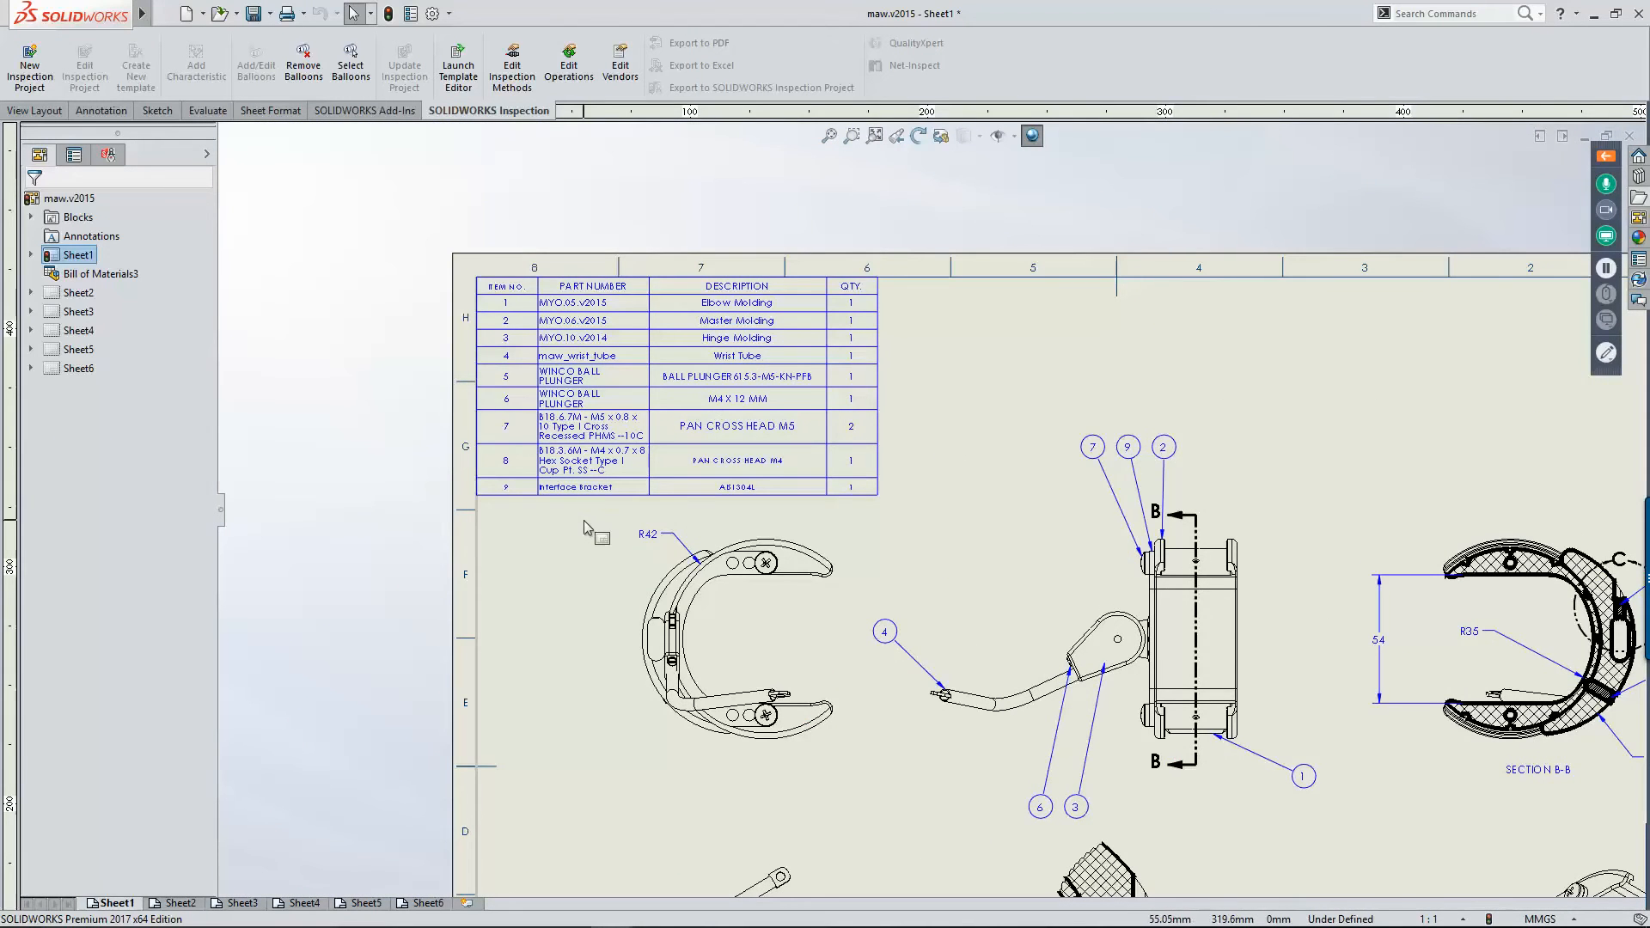
pyautogui.scroll(-3, 584, 514)
pyautogui.click(671, 413)
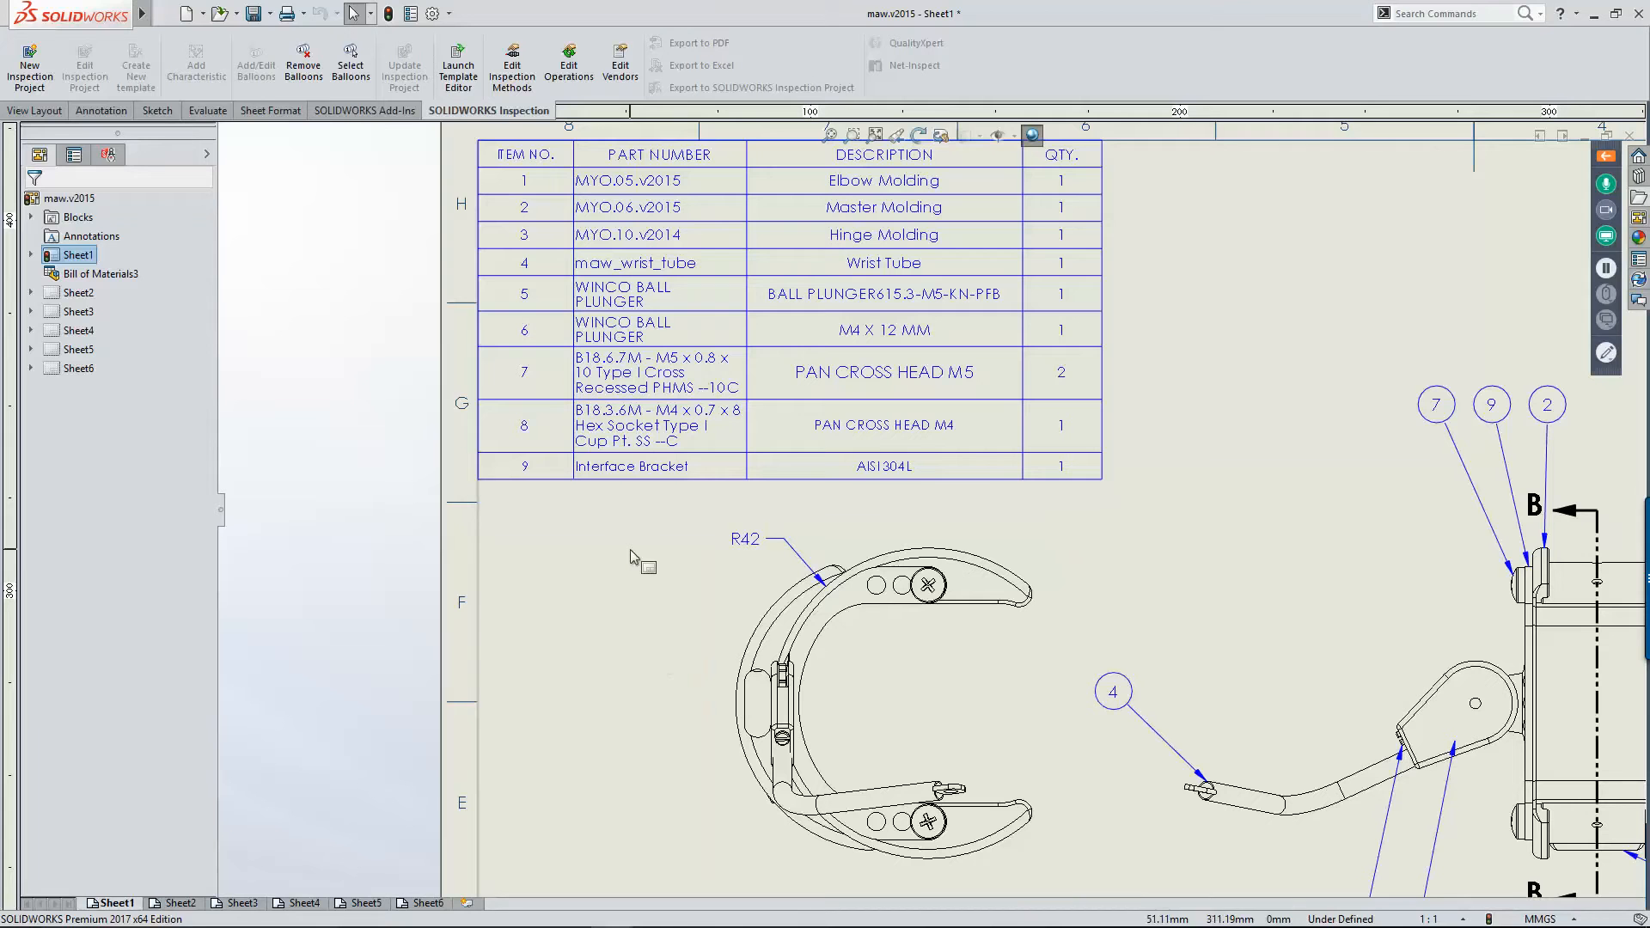
pyautogui.click(118, 114)
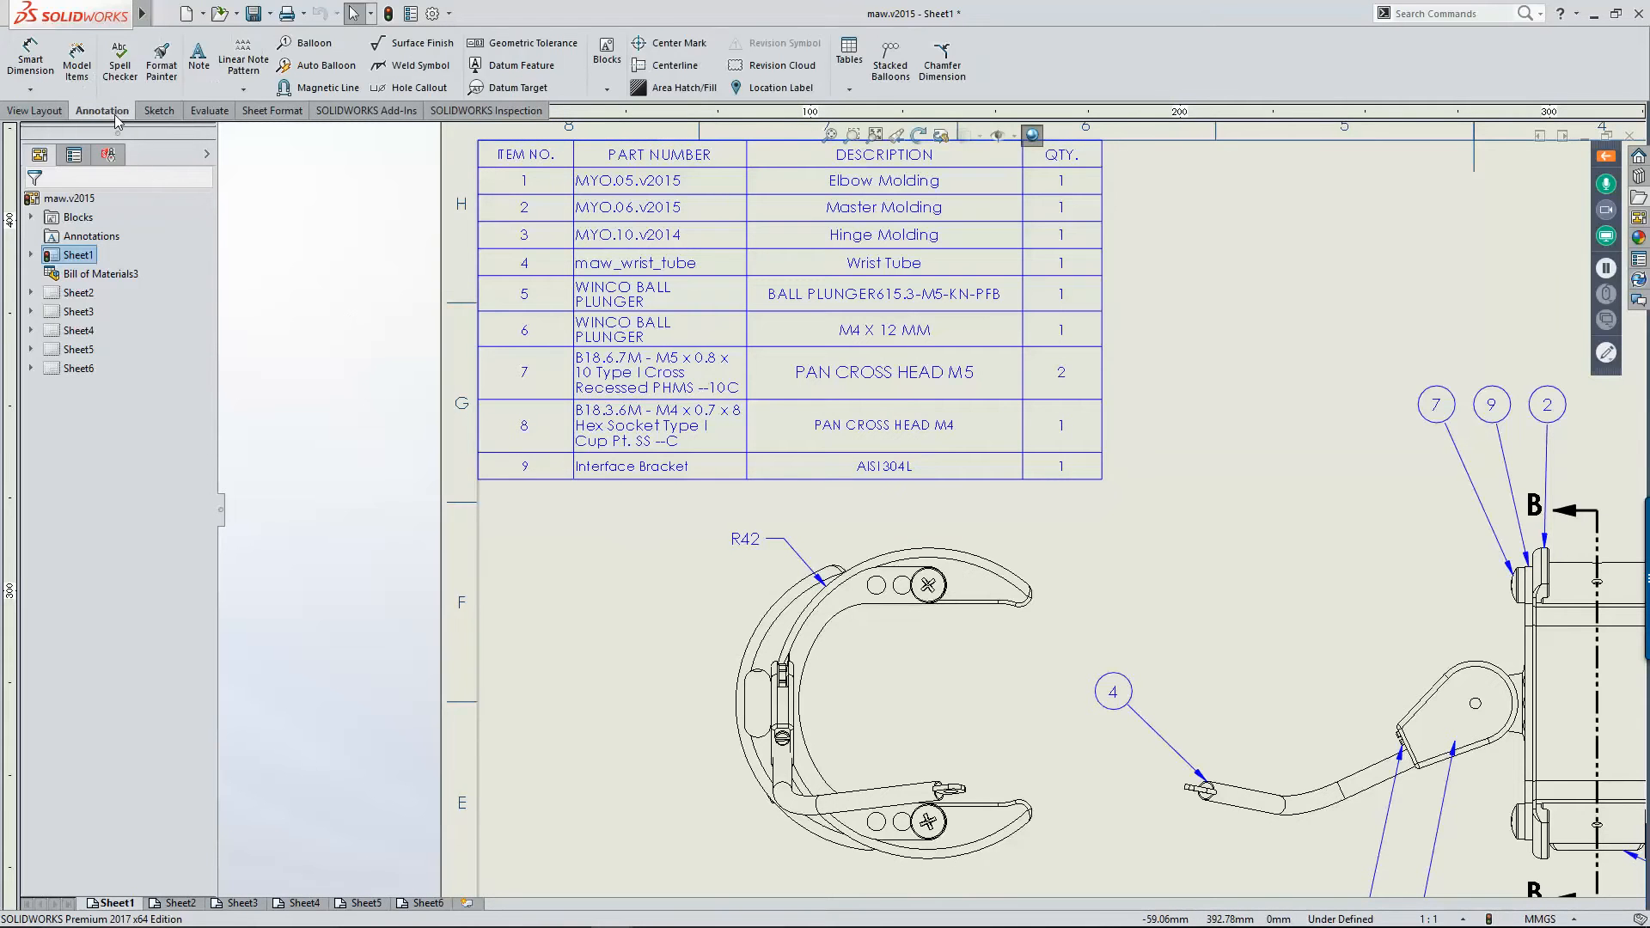
pyautogui.click(198, 62)
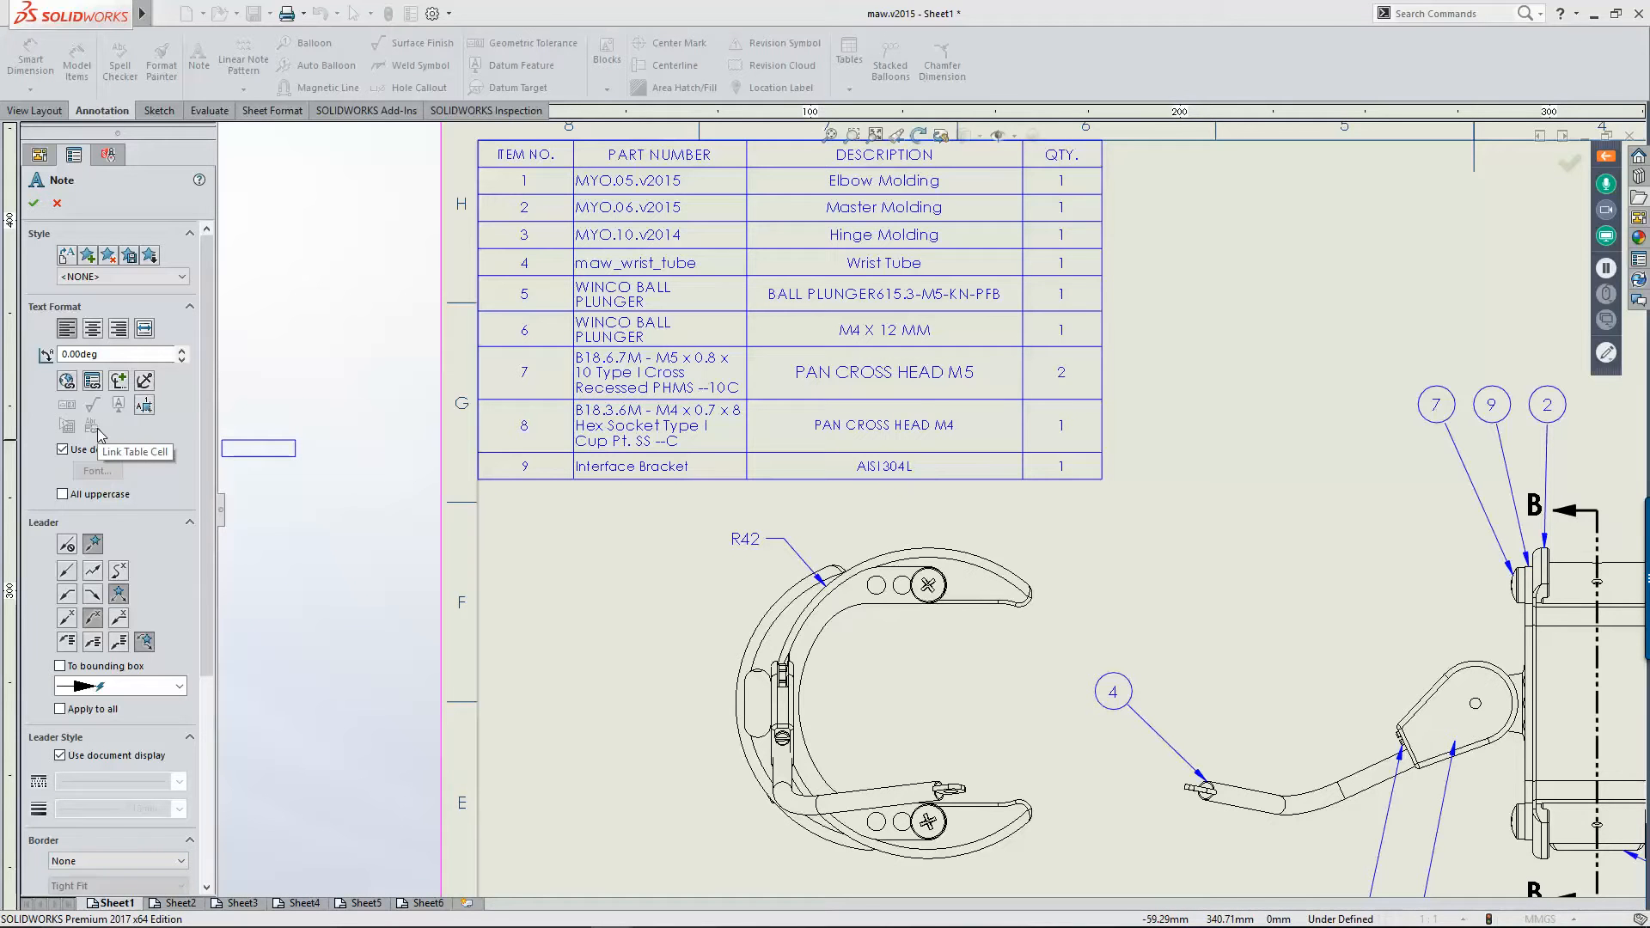
pyautogui.click(938, 584)
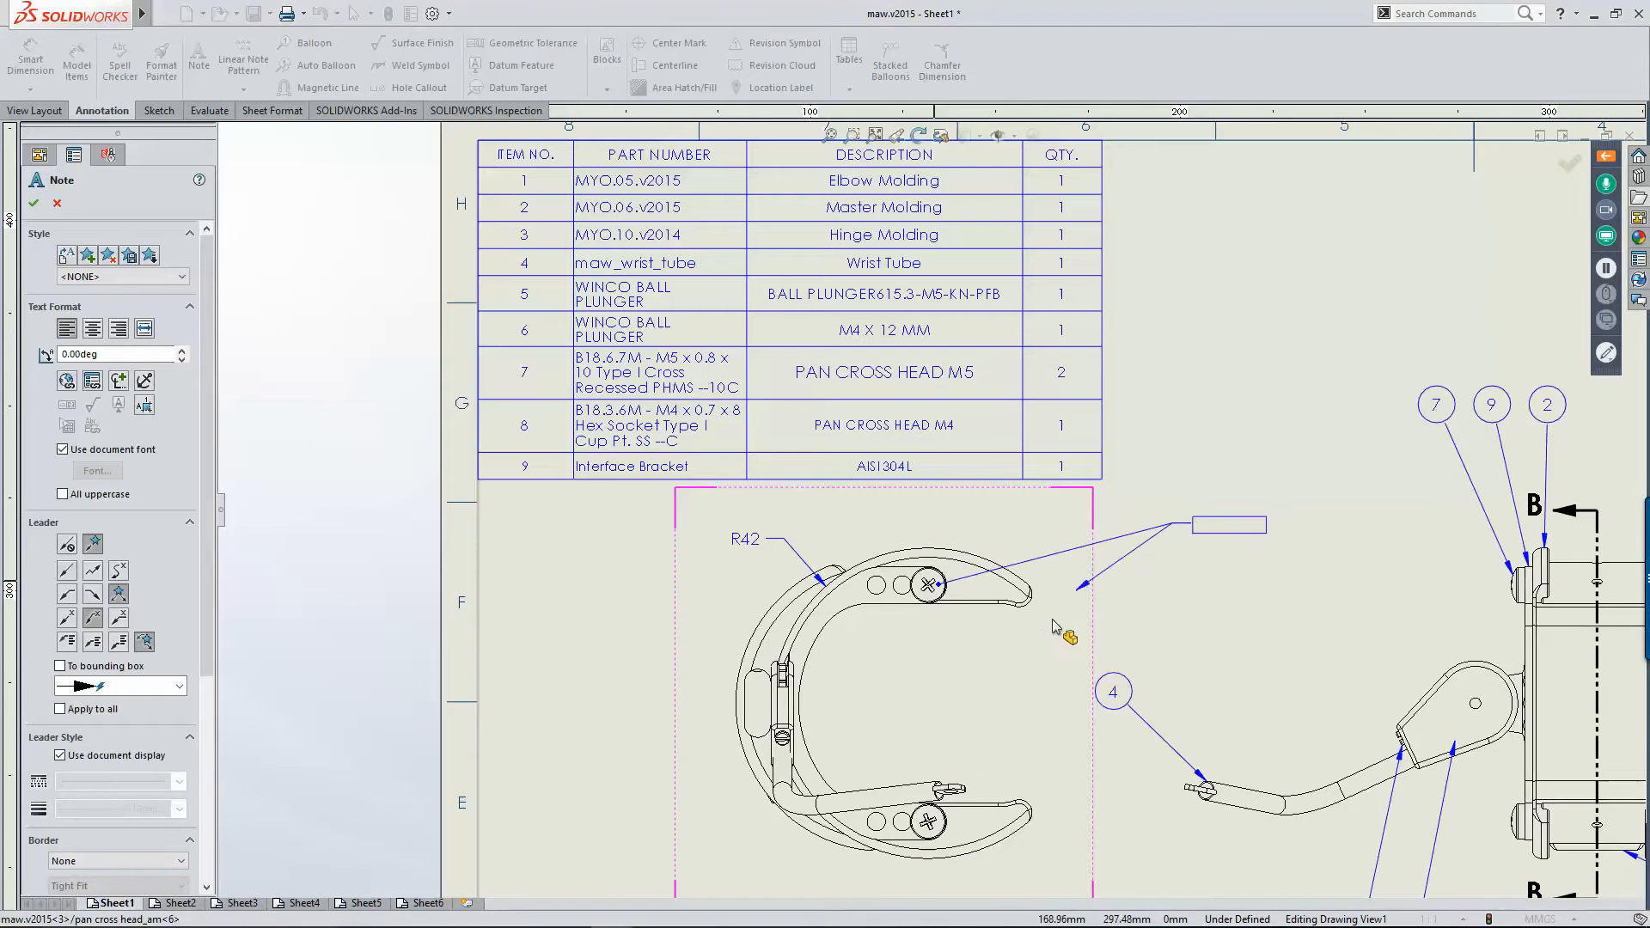
pyautogui.click(945, 814)
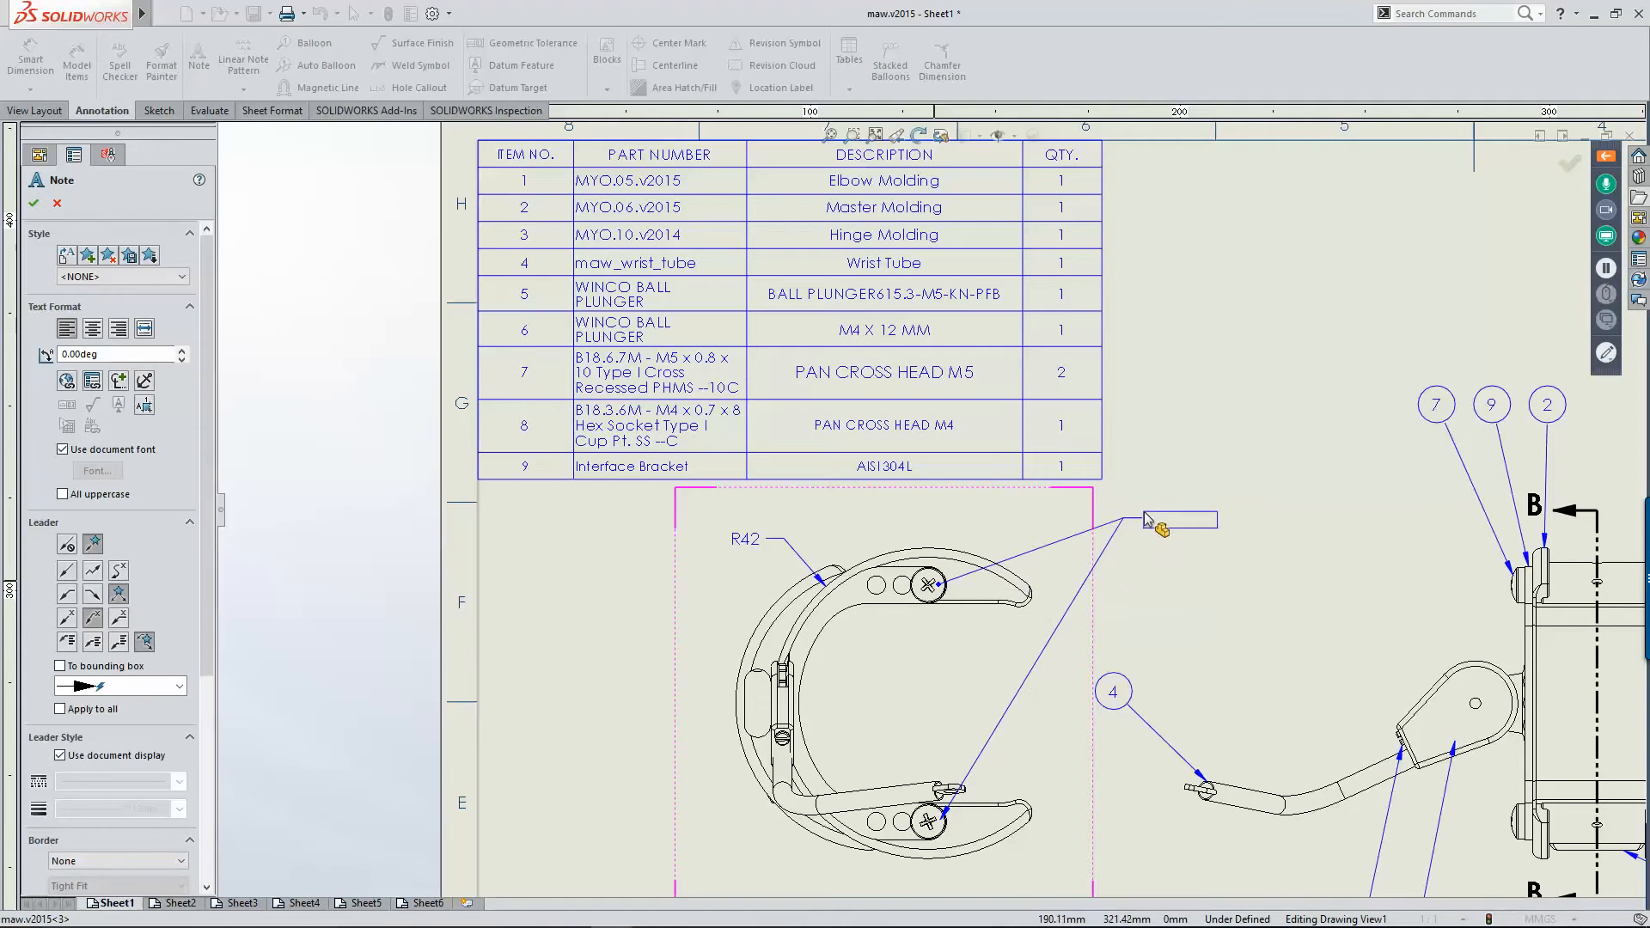
pyautogui.click(1141, 510)
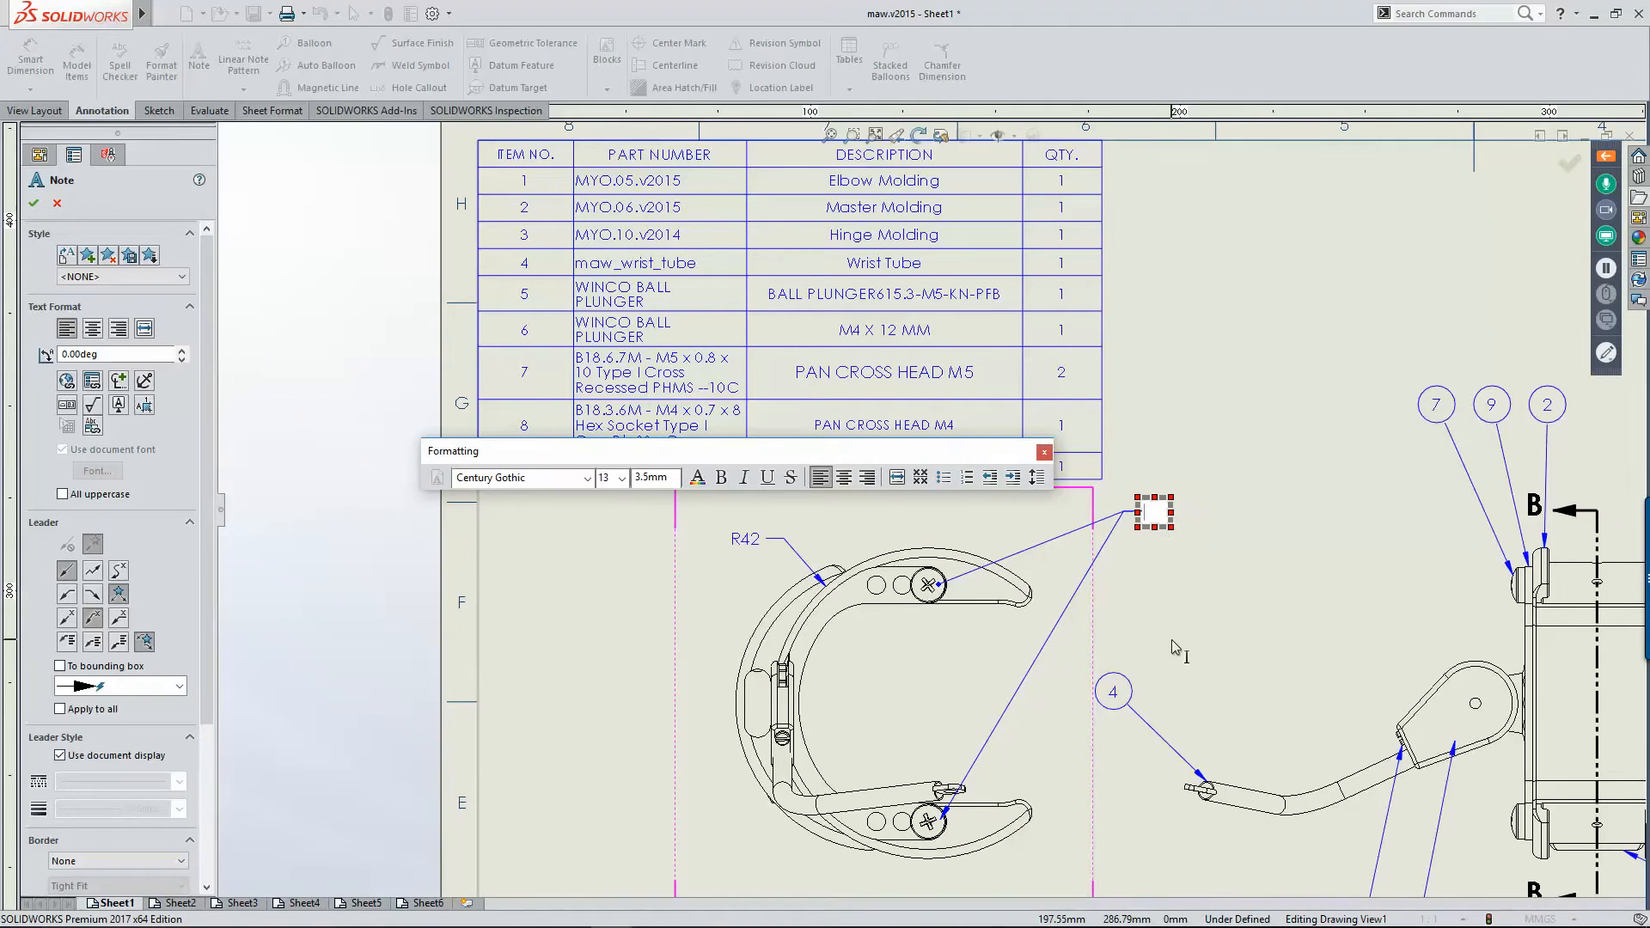
# Step: Link the note to item 7's quantity and description cells with "x" between them, and place a leaderless copy beside the table
pyautogui.click(94, 426)
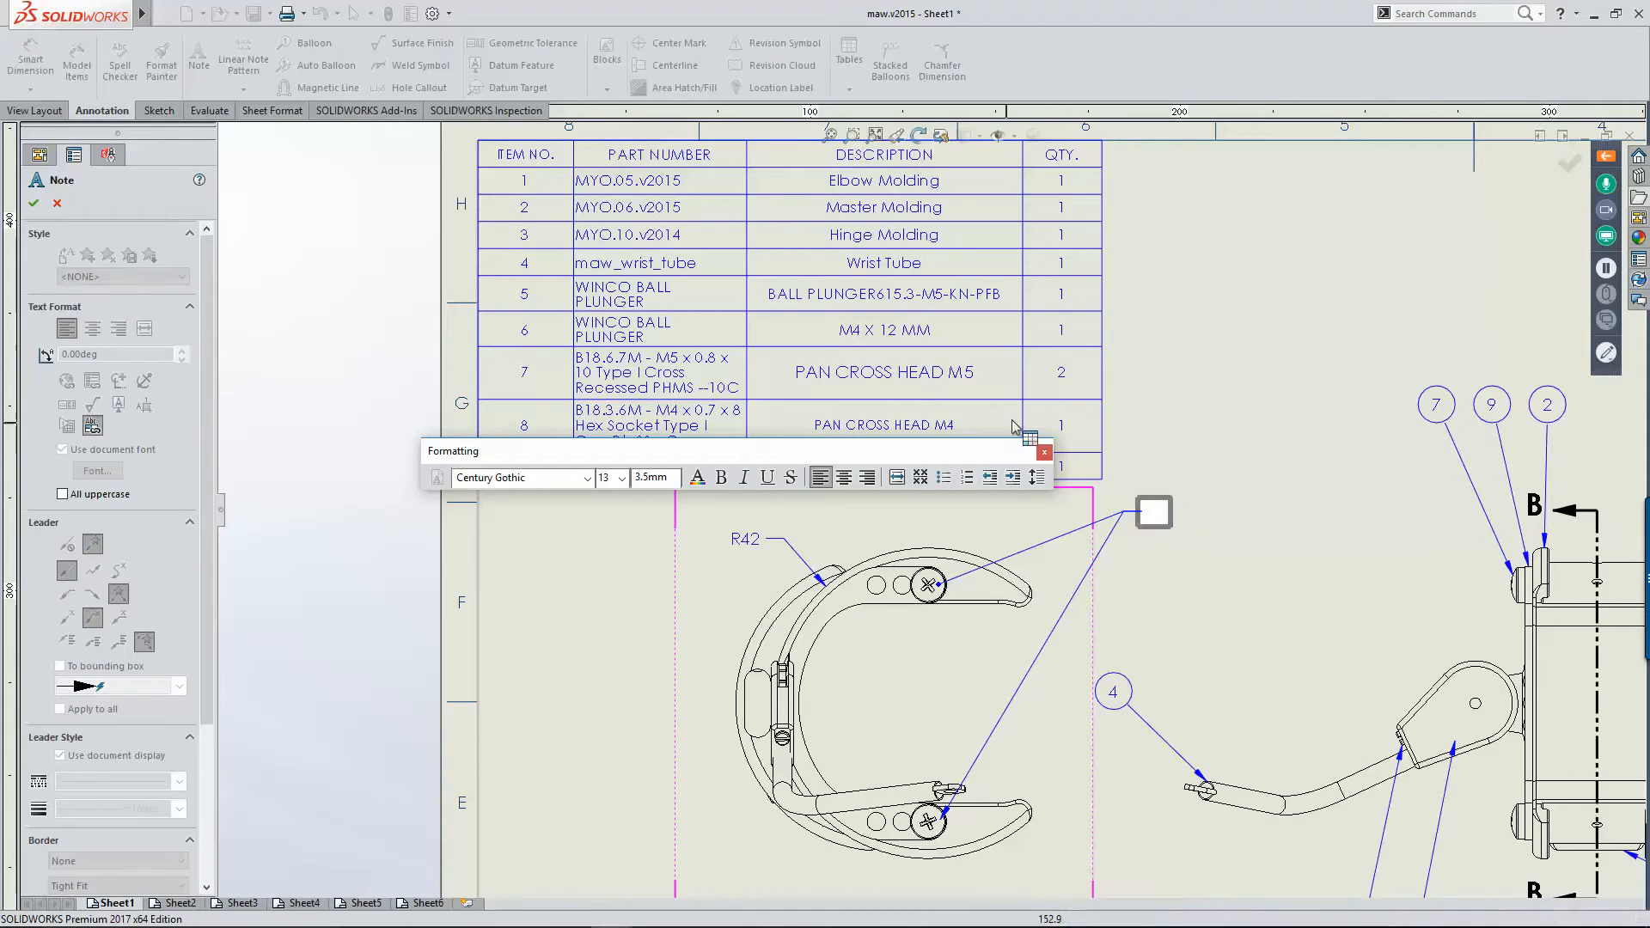
pyautogui.click(1064, 376)
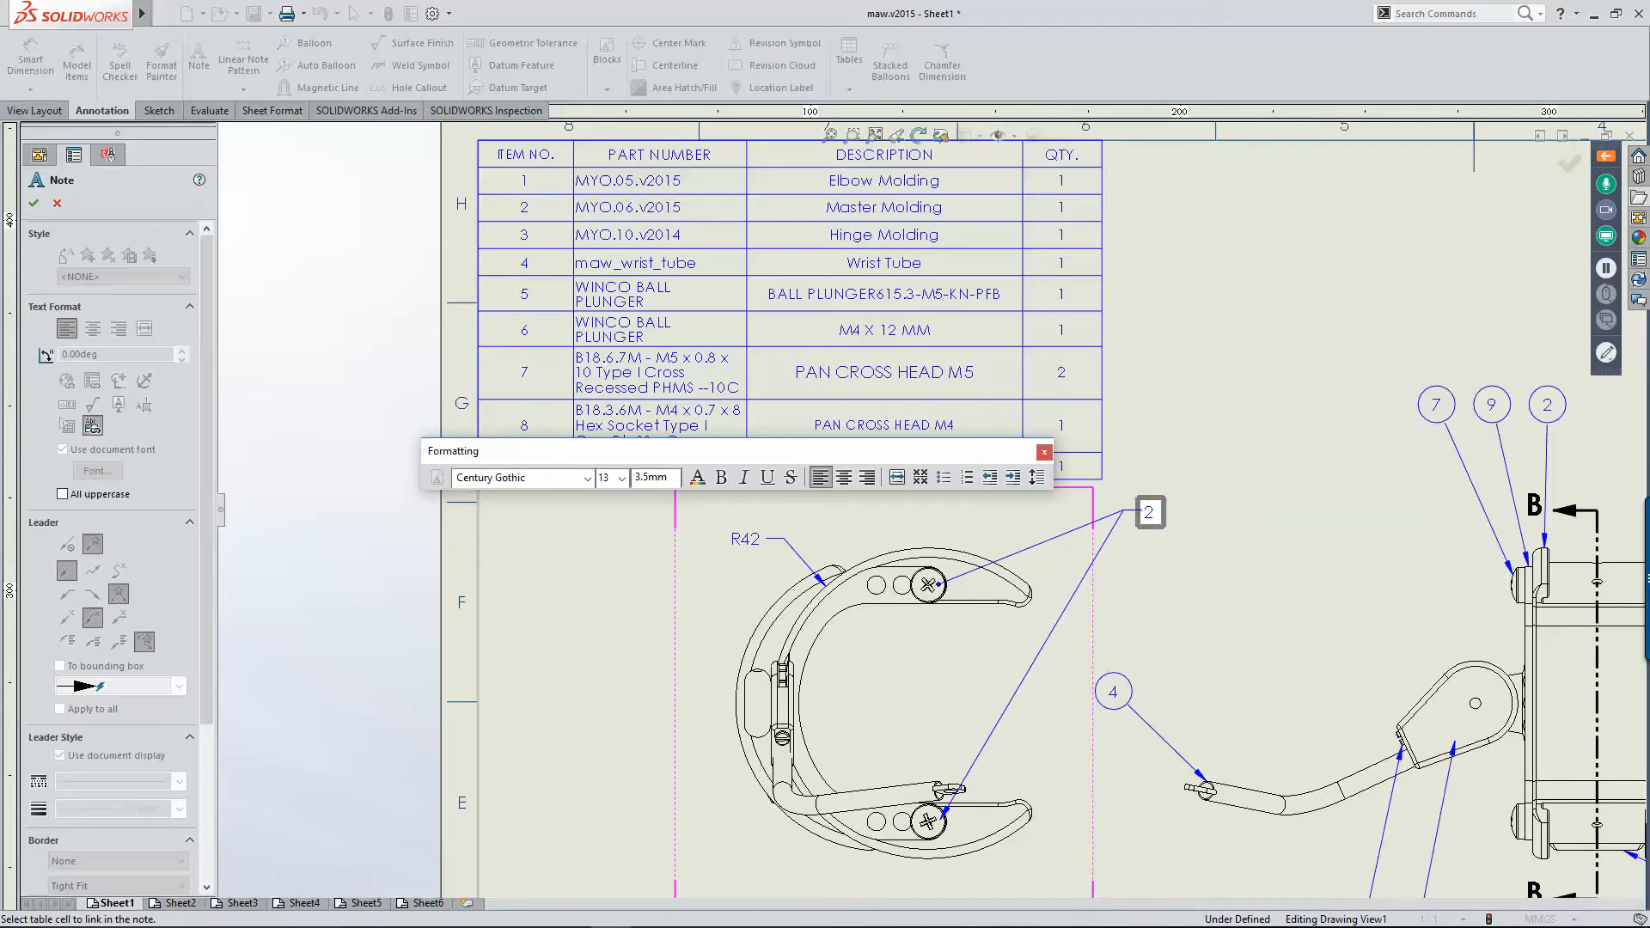
pyautogui.write('x')
pyautogui.click(939, 378)
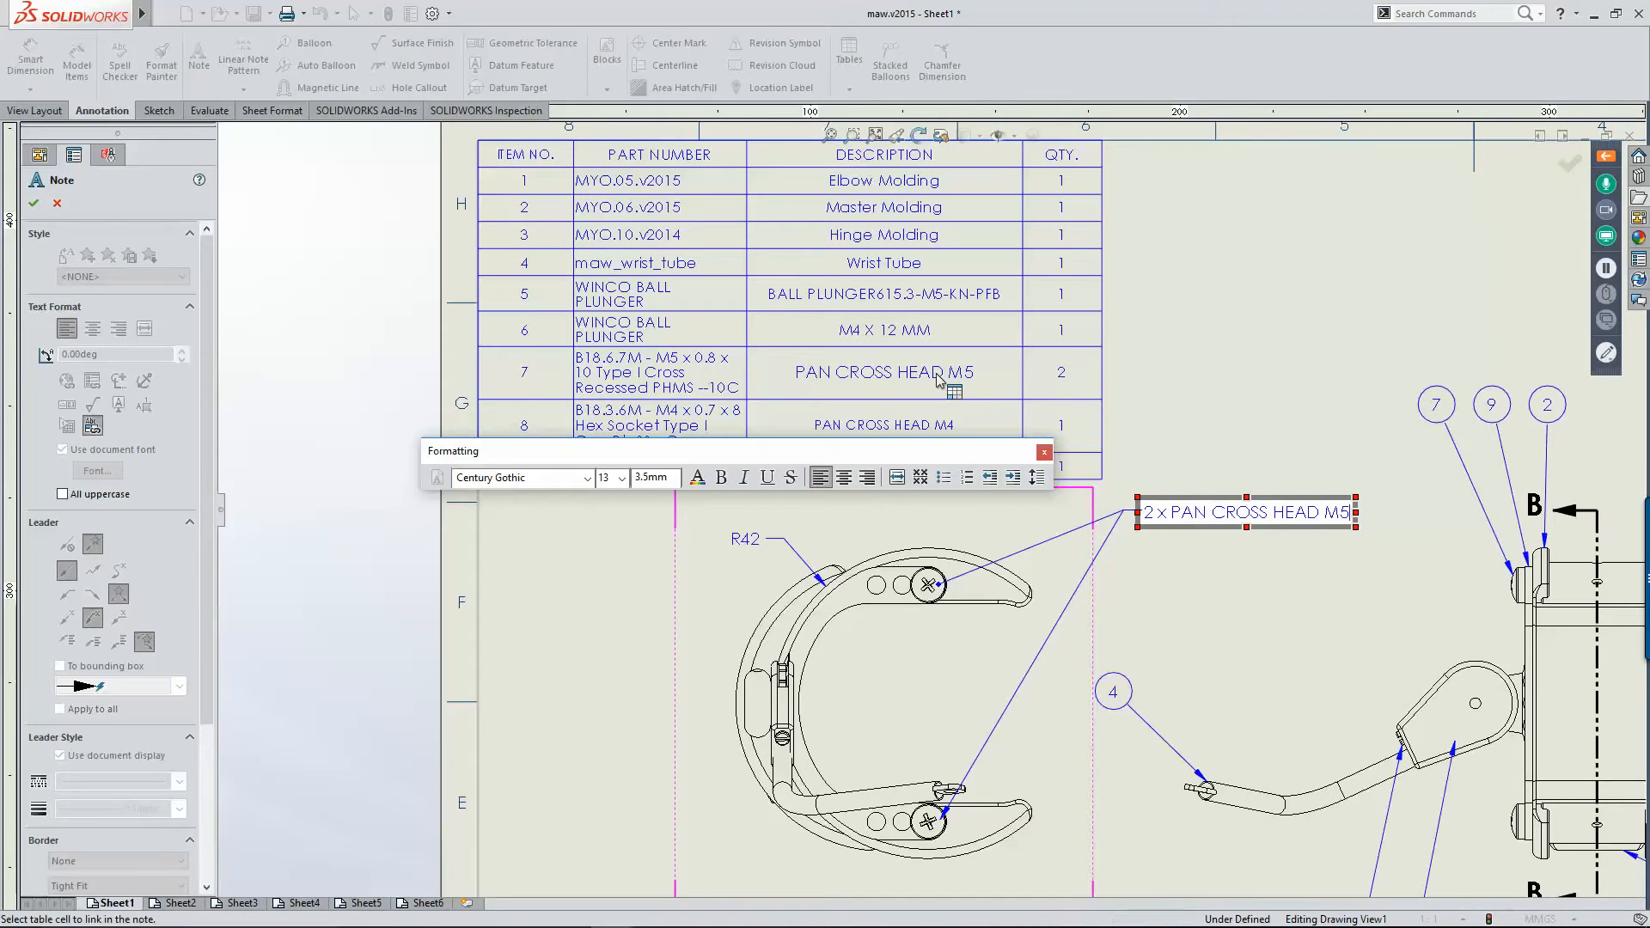
pyautogui.click(1268, 354)
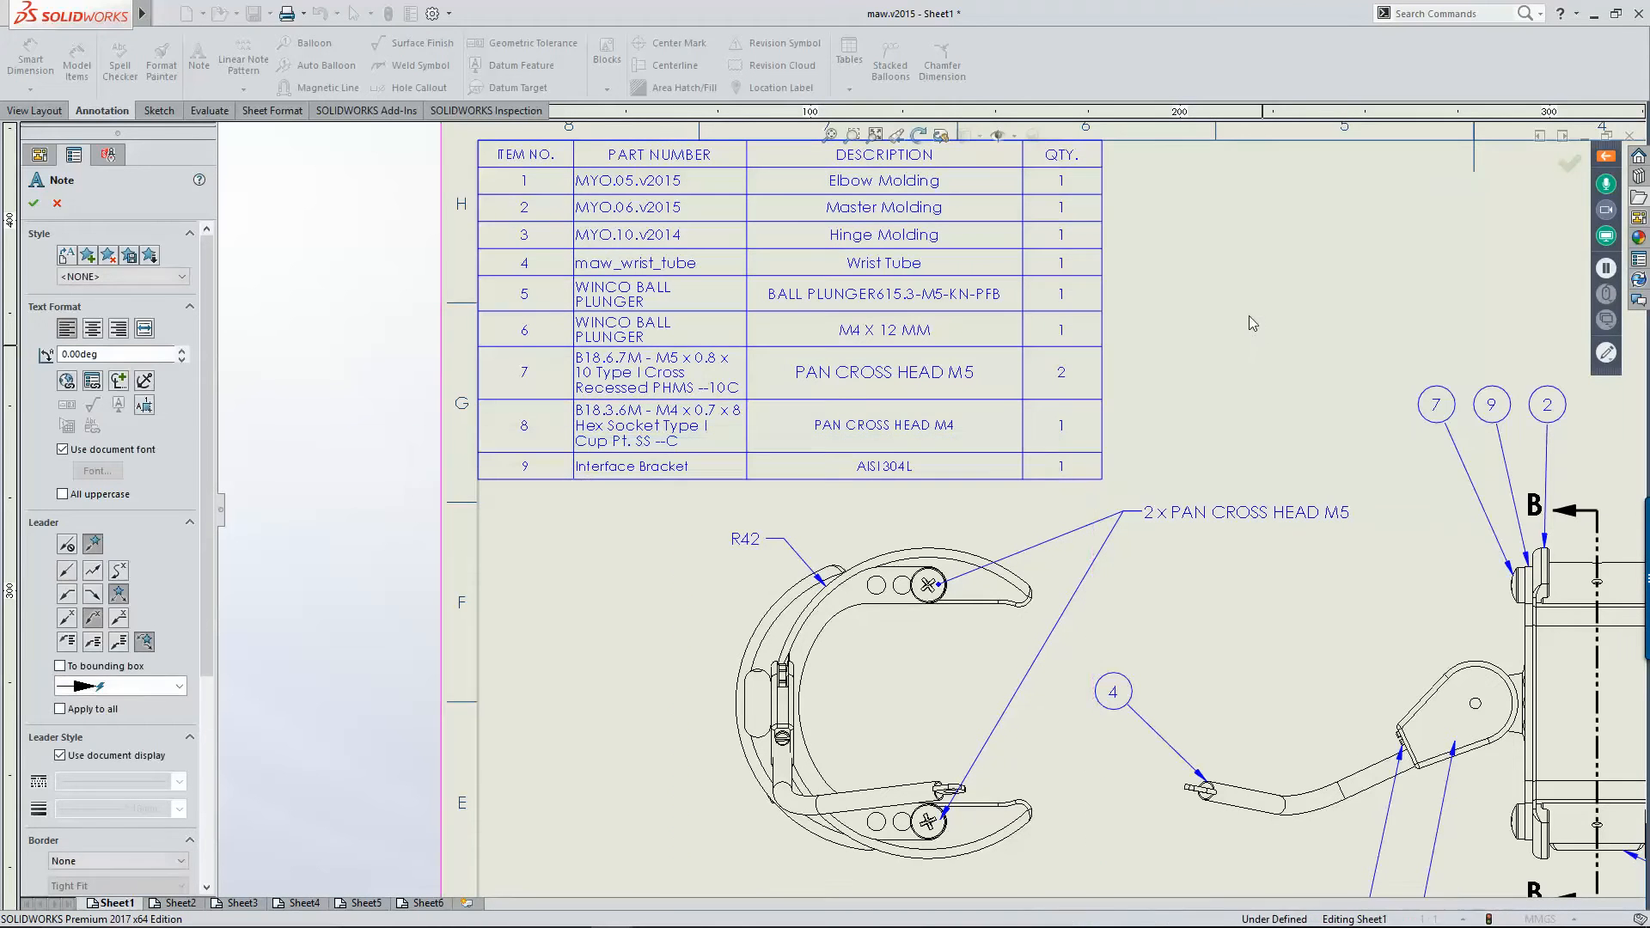
pyautogui.click(1186, 318)
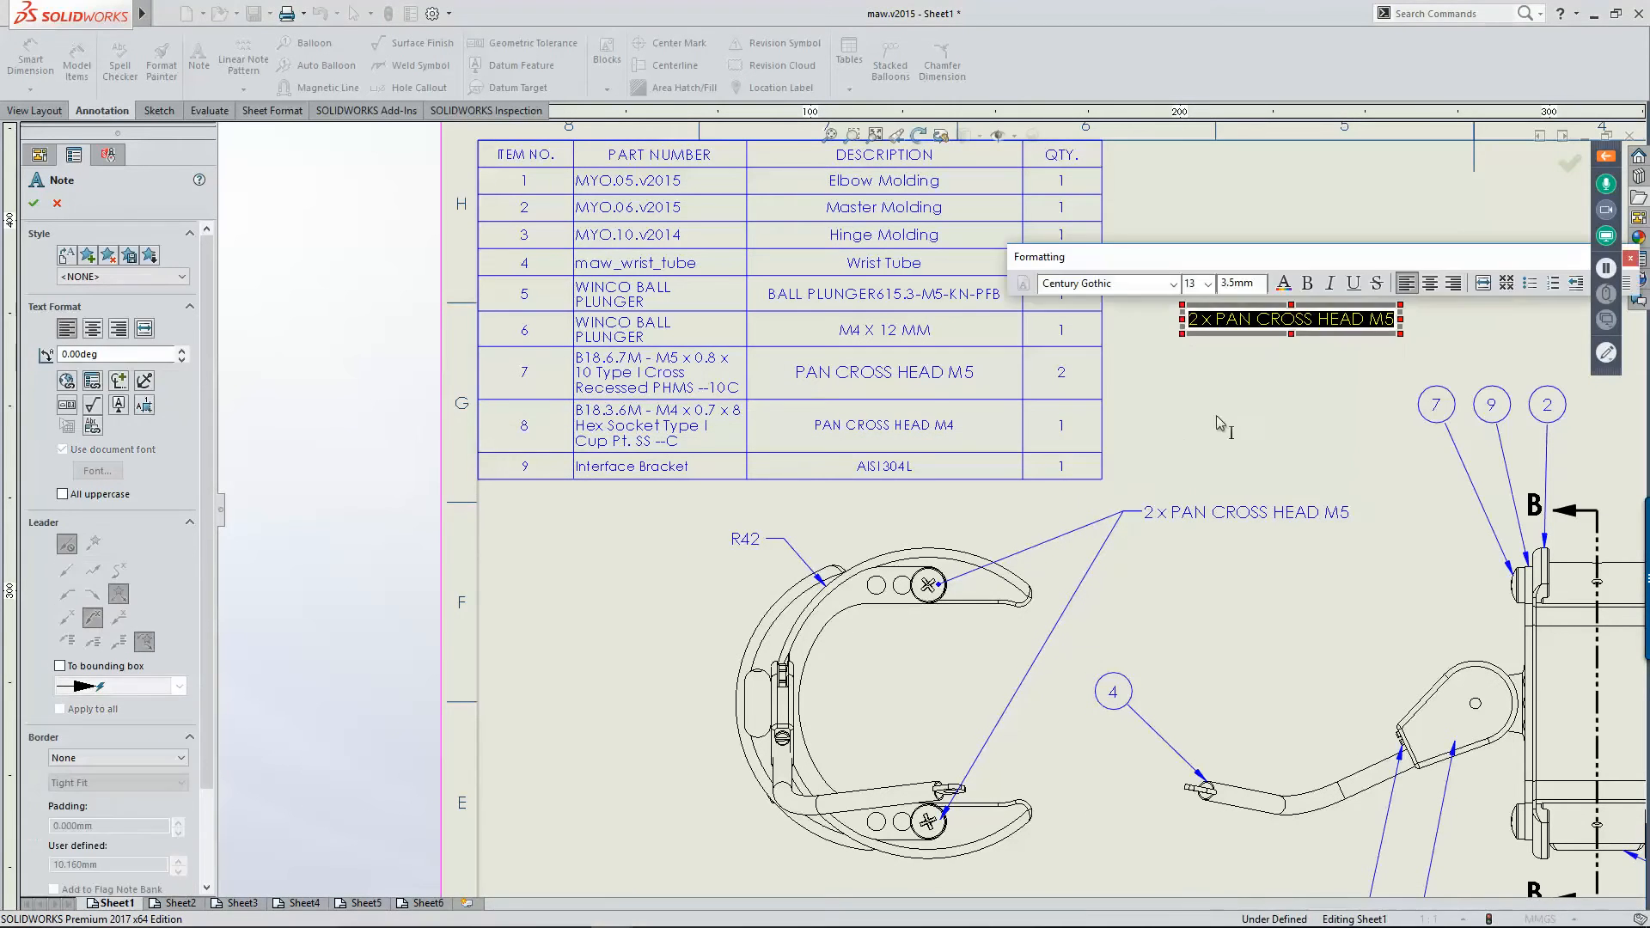
pyautogui.click(1569, 168)
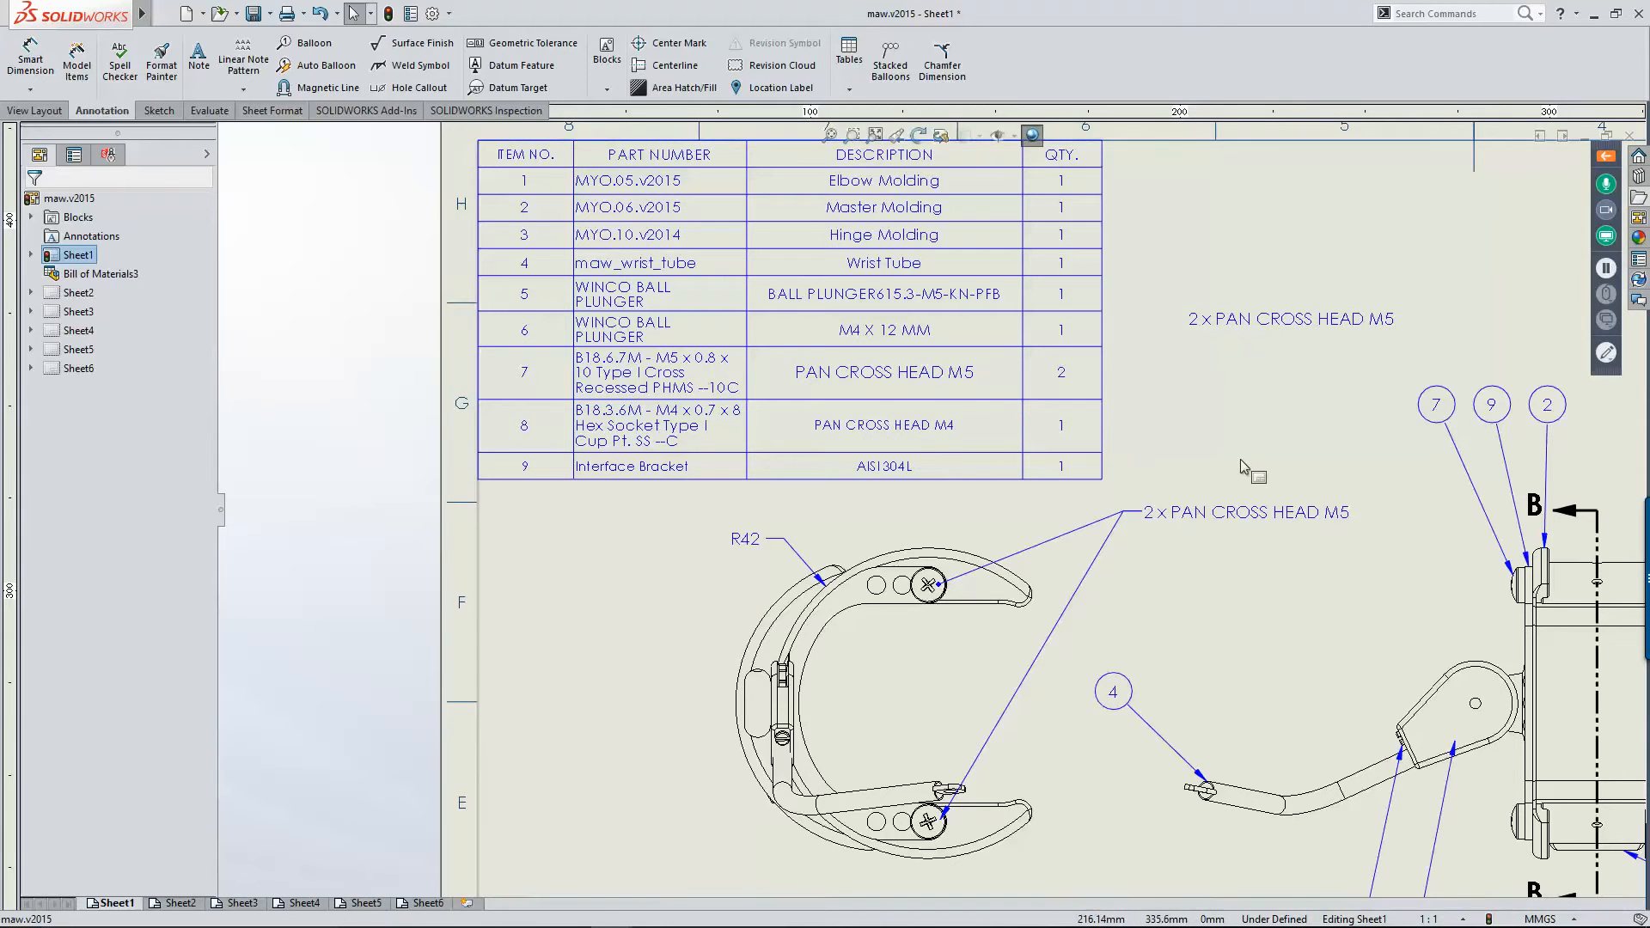
# Step: Extend item 7's description in the bill of materials to "PAN CROSS HEAD M5 X 30 LONG"
pyautogui.doubleClick(928, 381)
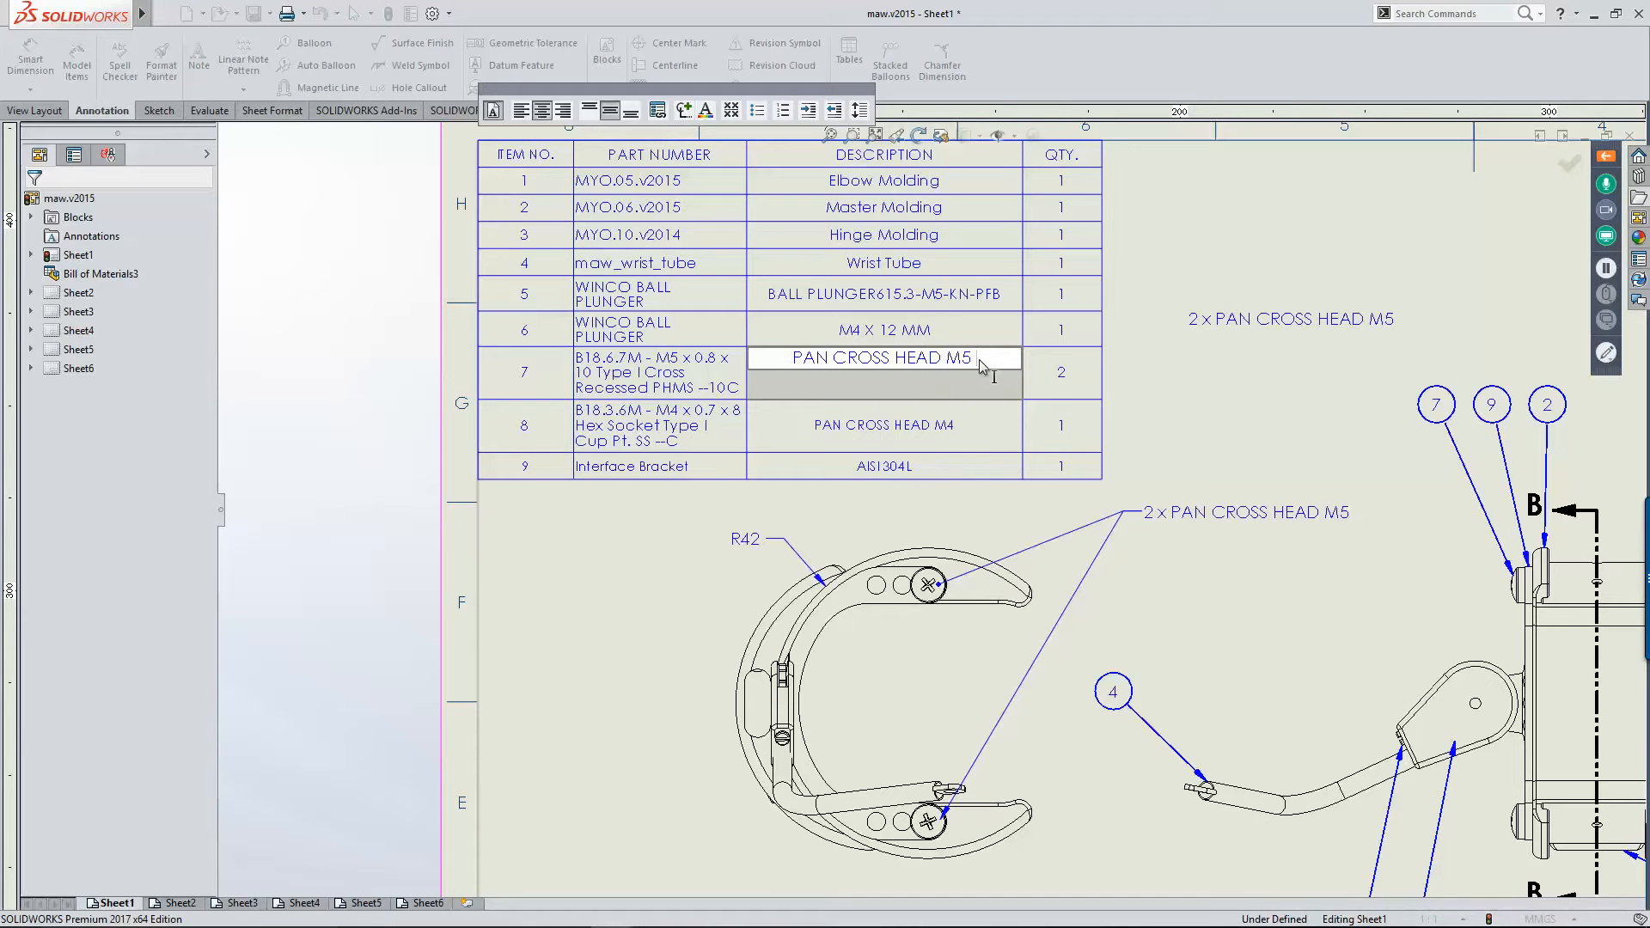
pyautogui.write('X 30 LONG')
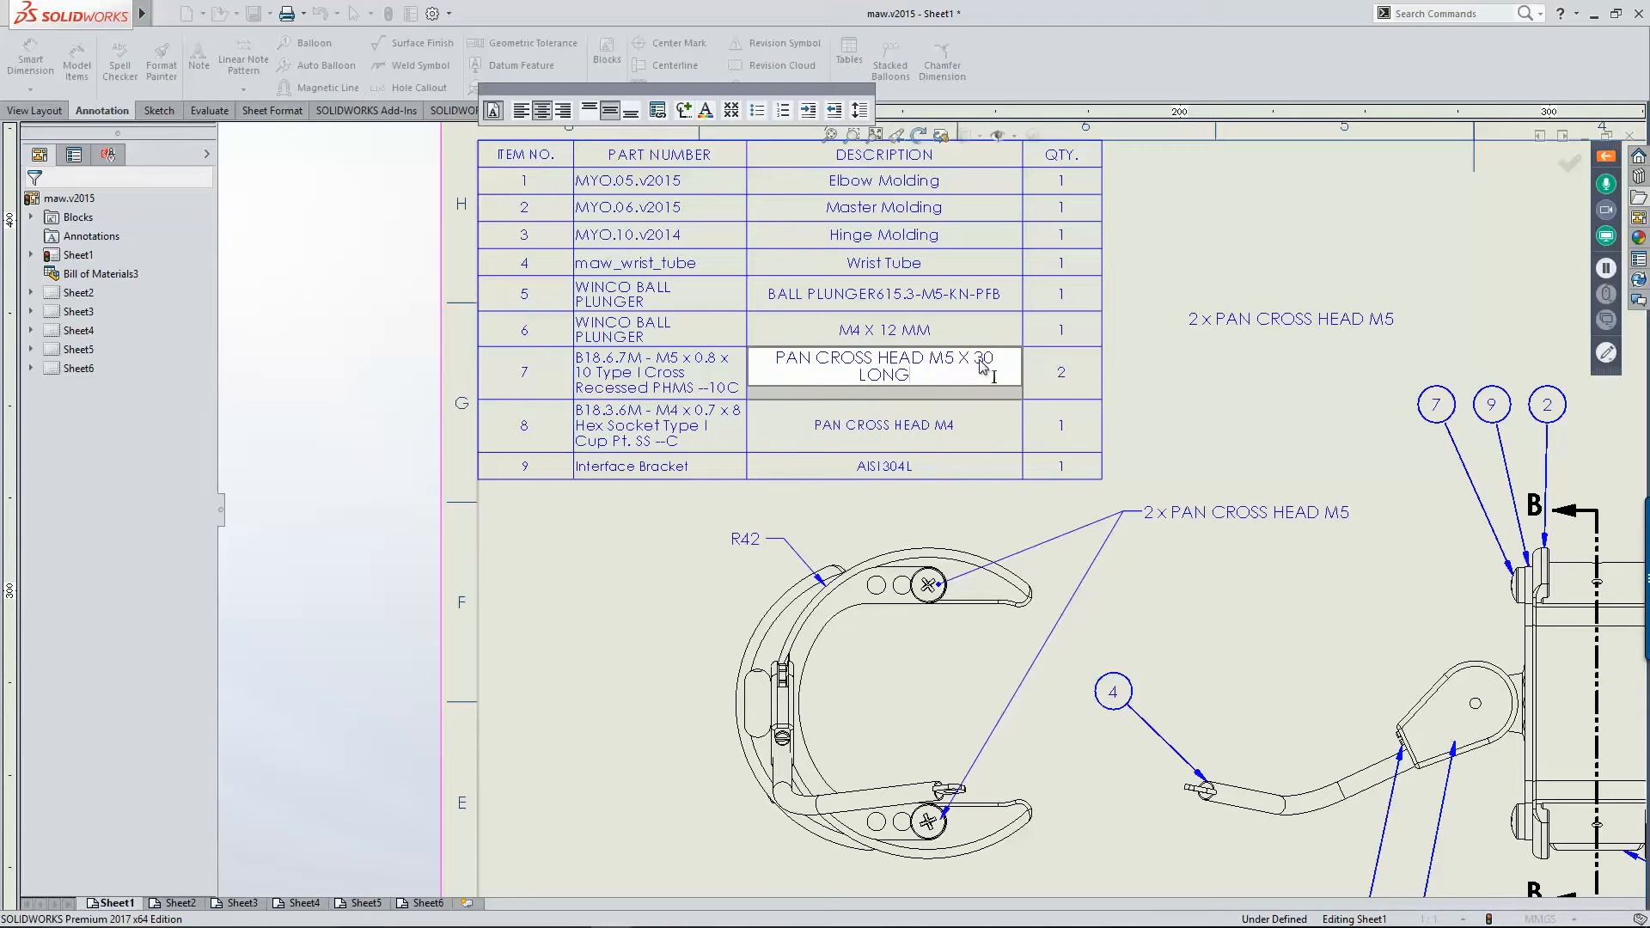
pyautogui.click(1148, 335)
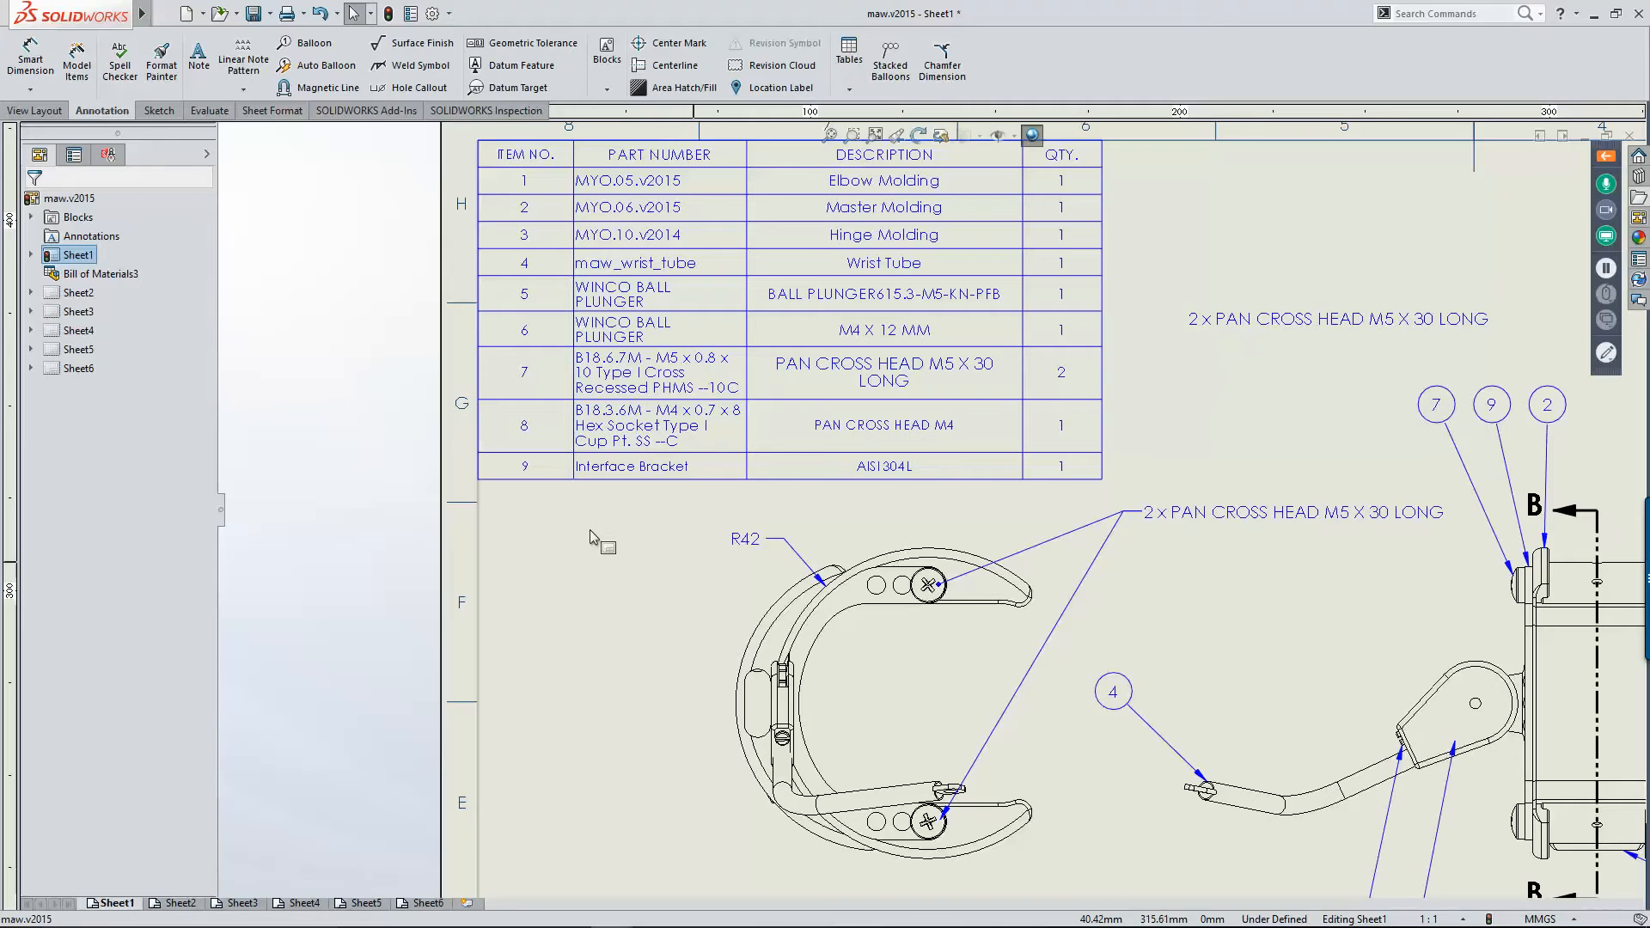
# Step: Place a note reading "Whatever" with three leaders attached to the view below the bill of materials, and delete the note
pyautogui.click(200, 57)
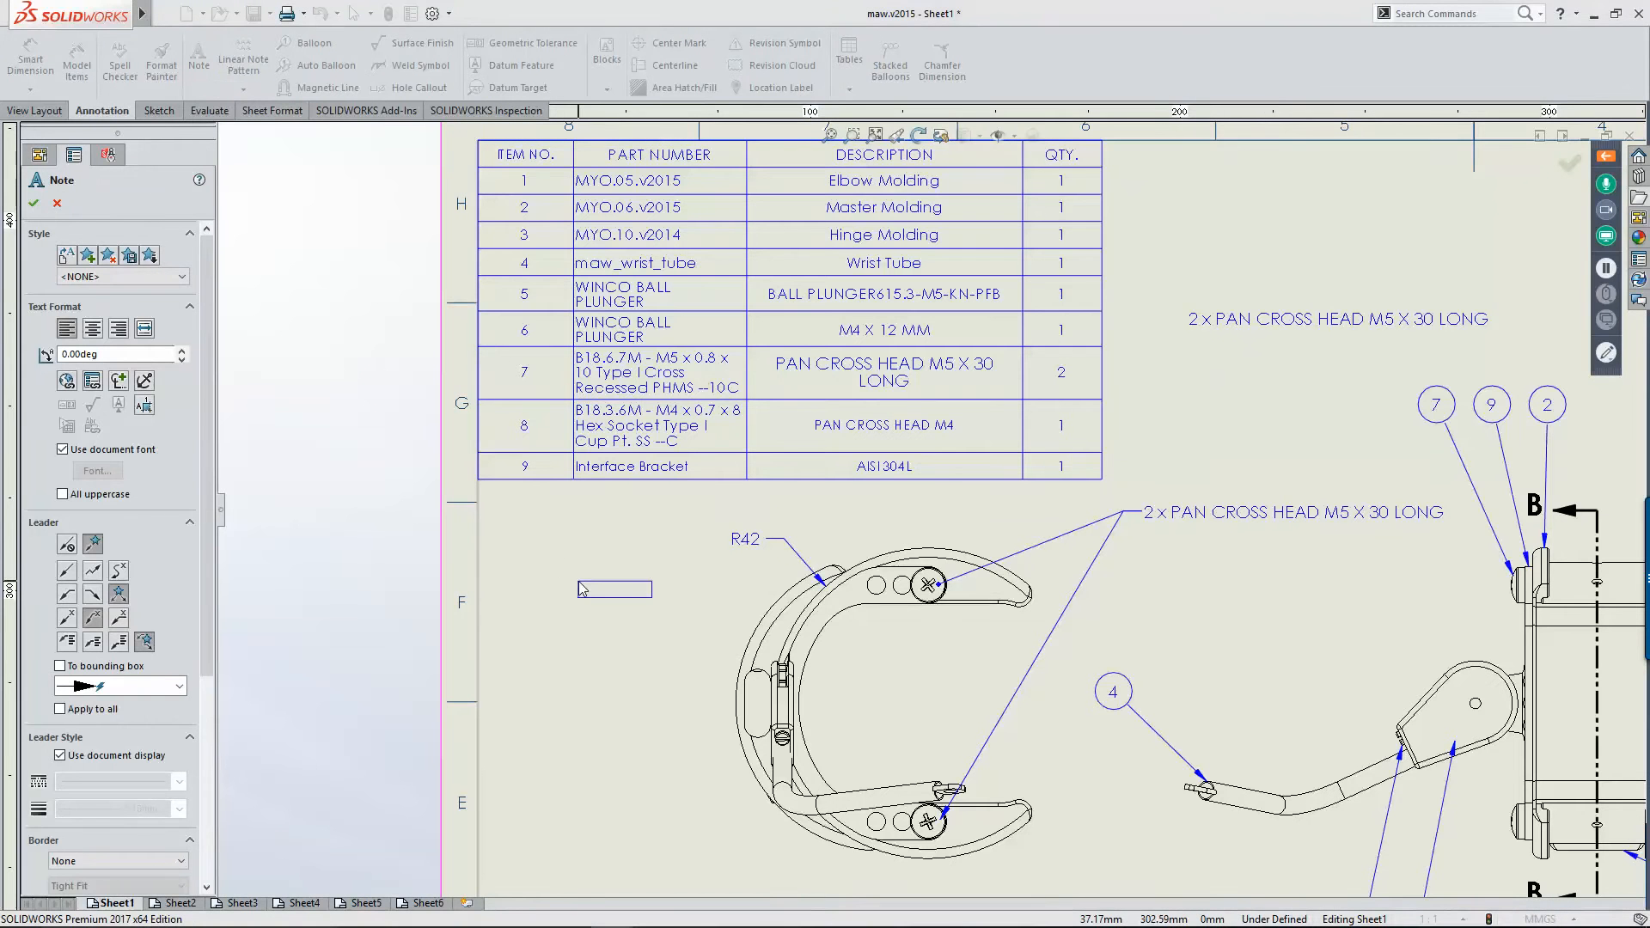
pyautogui.click(825, 614)
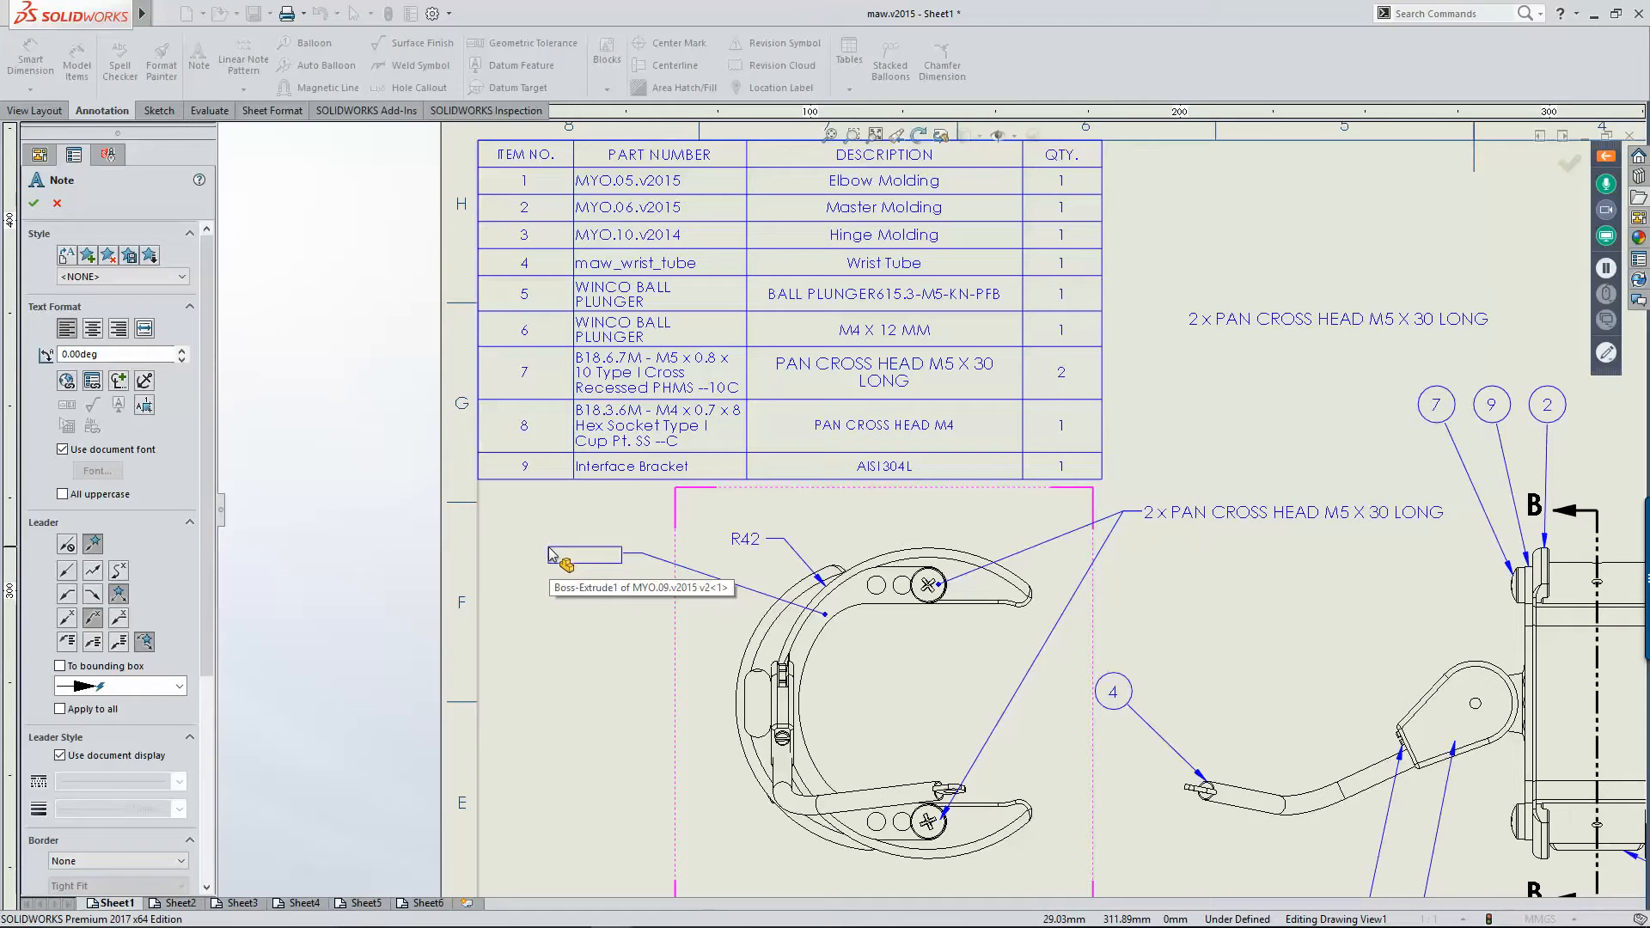
pyautogui.click(550, 555)
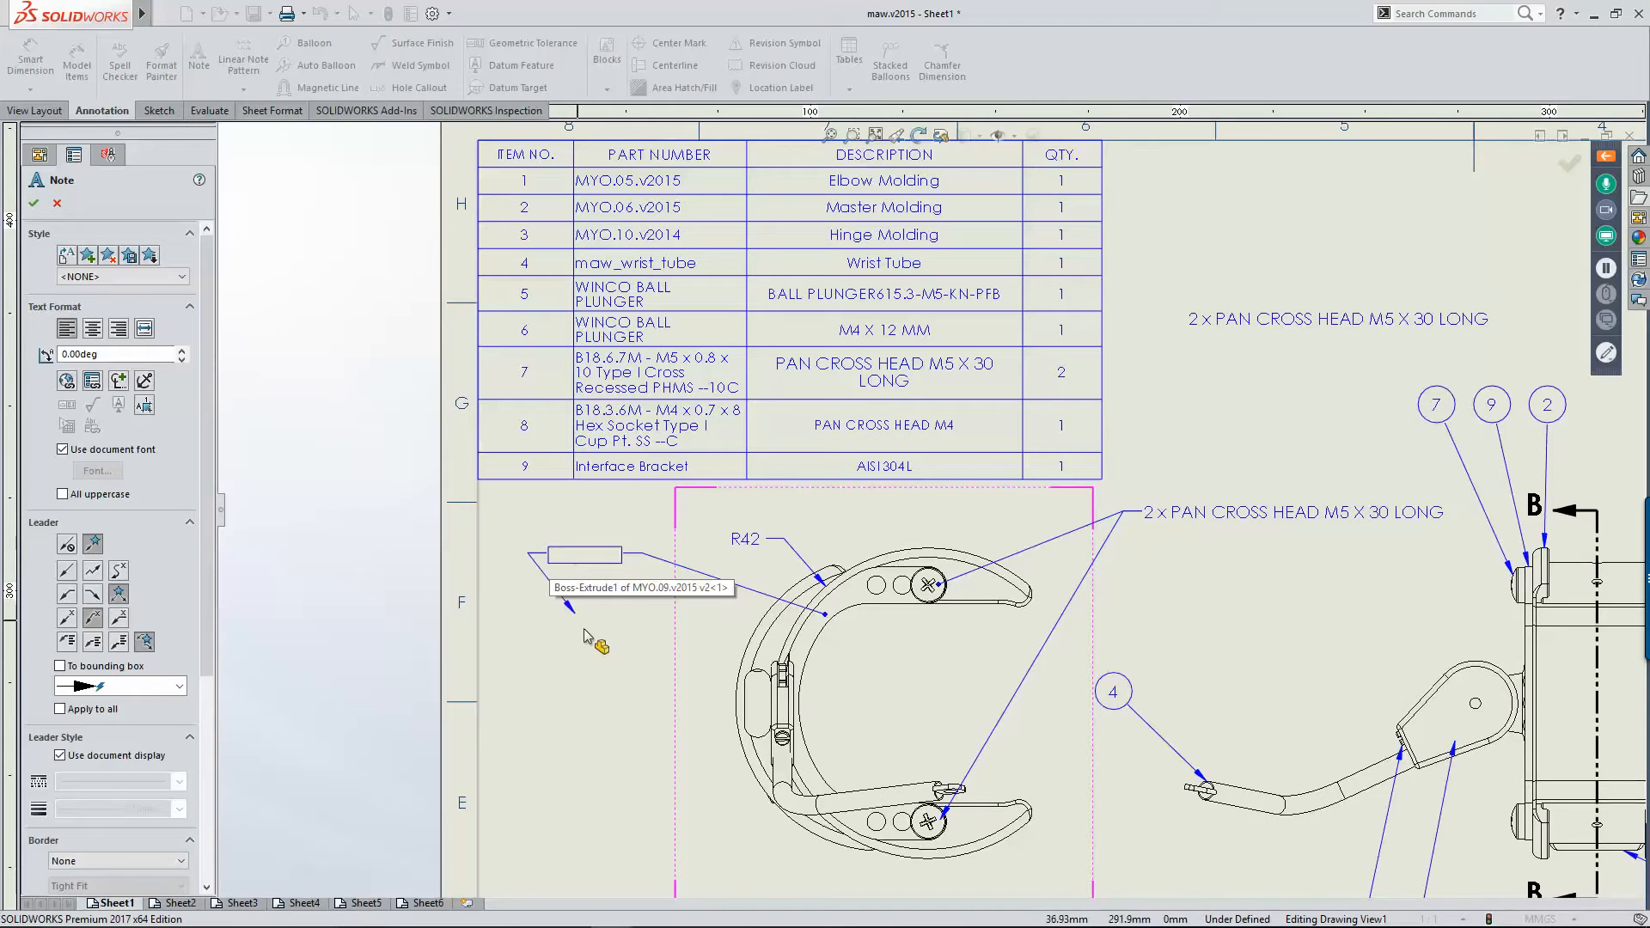
pyautogui.click(792, 797)
pyautogui.click(788, 641)
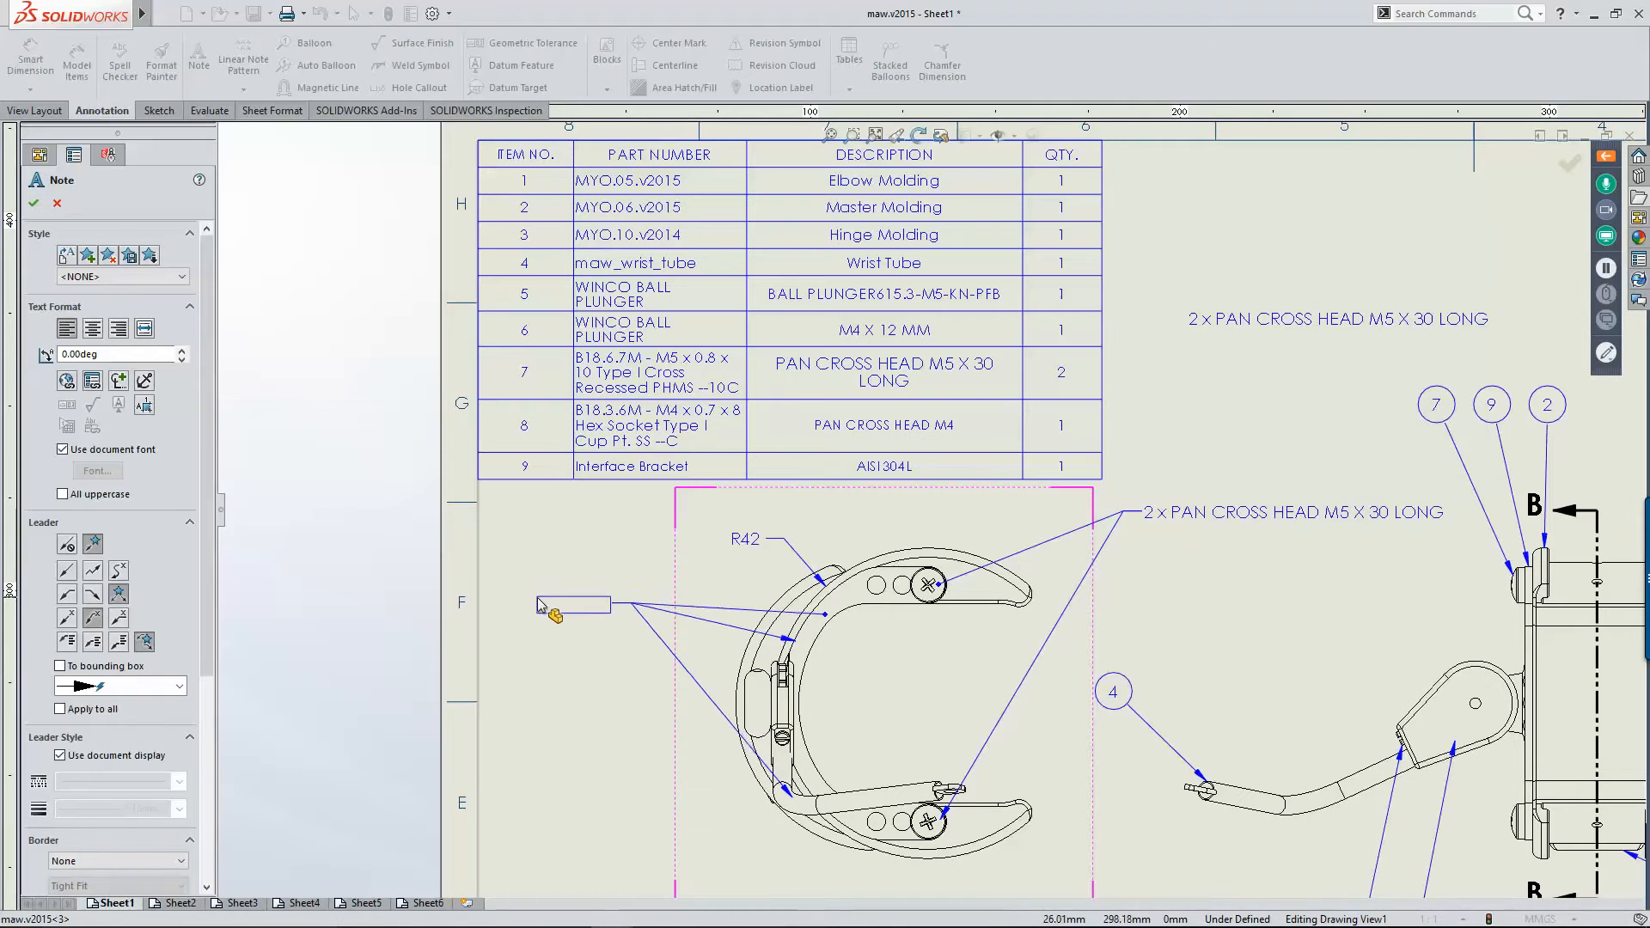
pyautogui.click(540, 591)
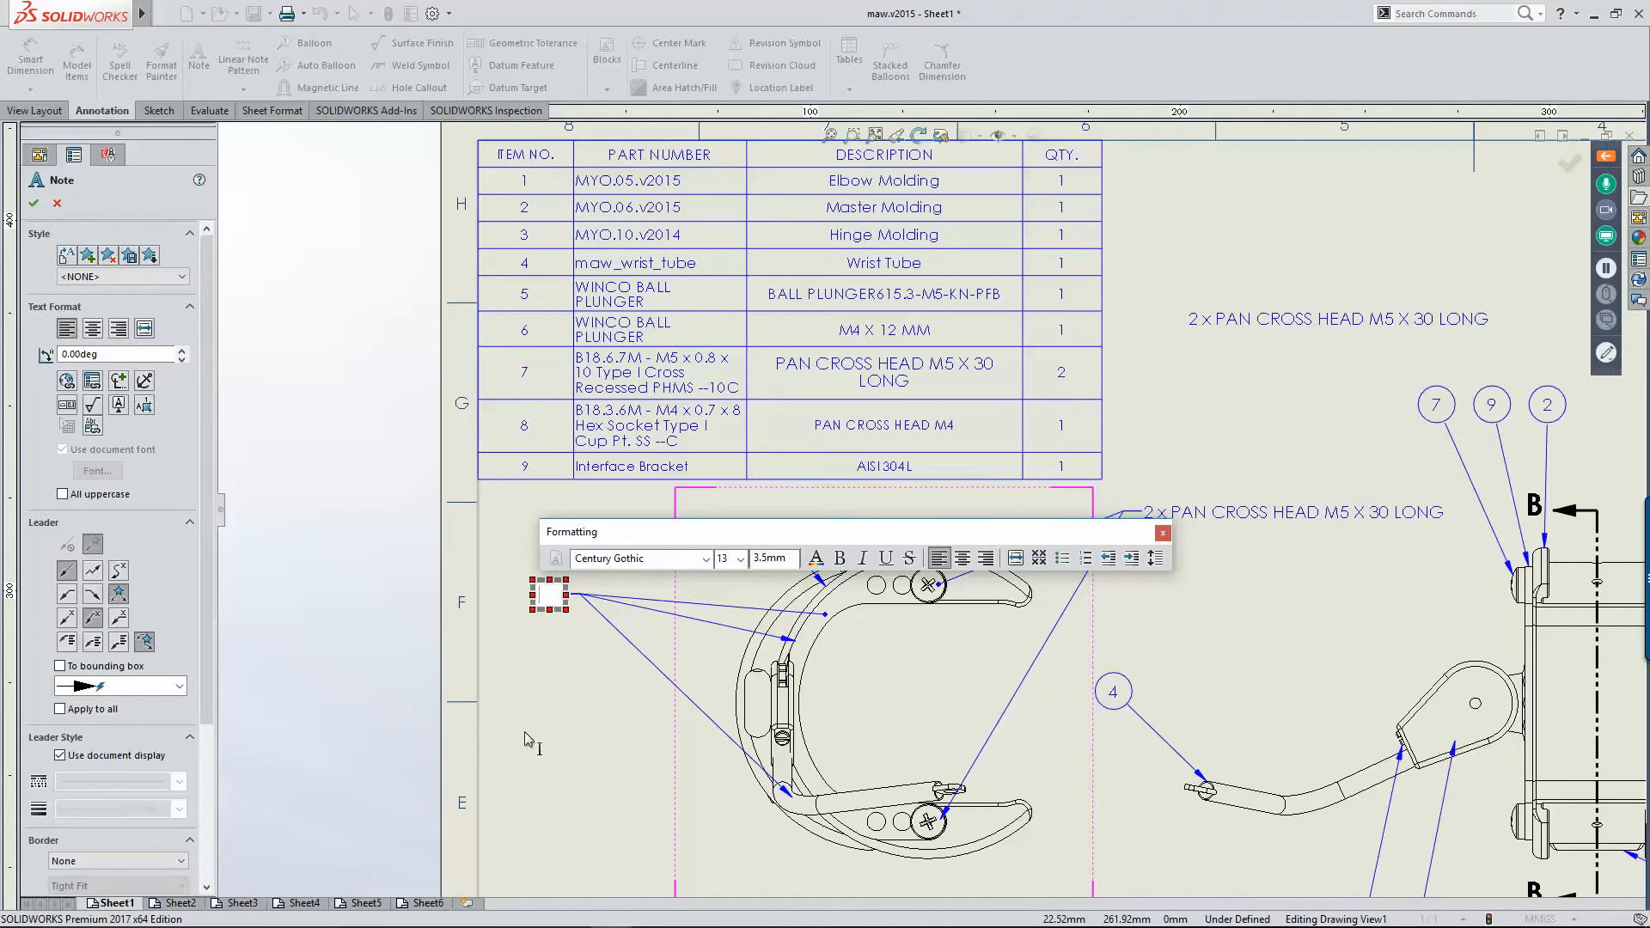
pyautogui.write('Whatever')
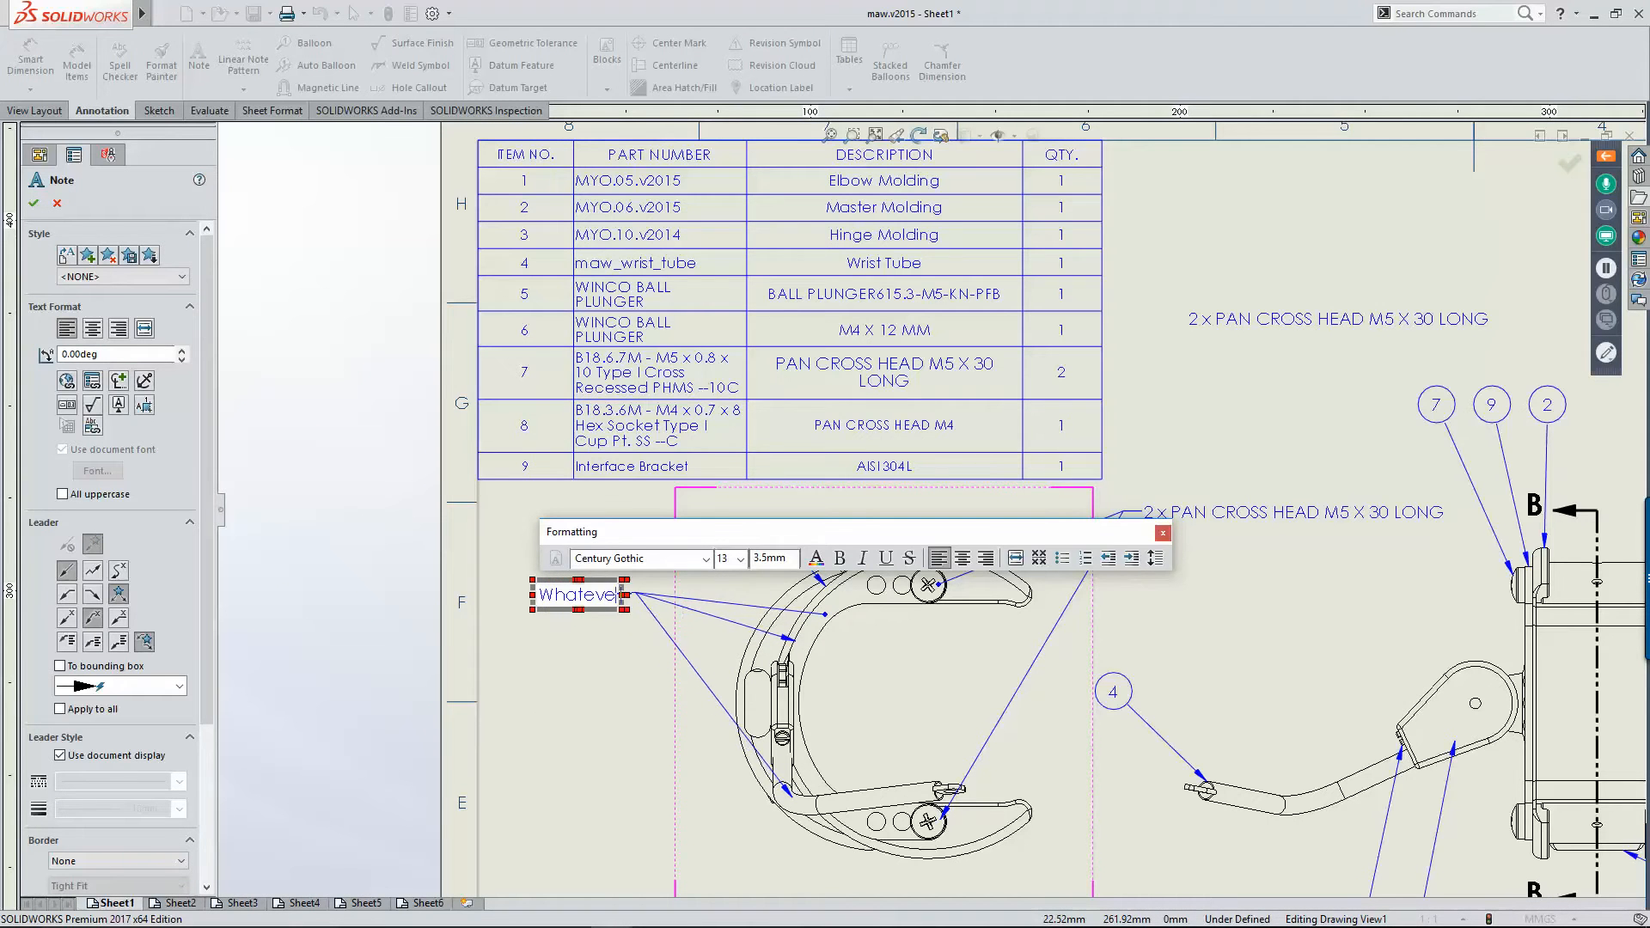
pyautogui.click(585, 720)
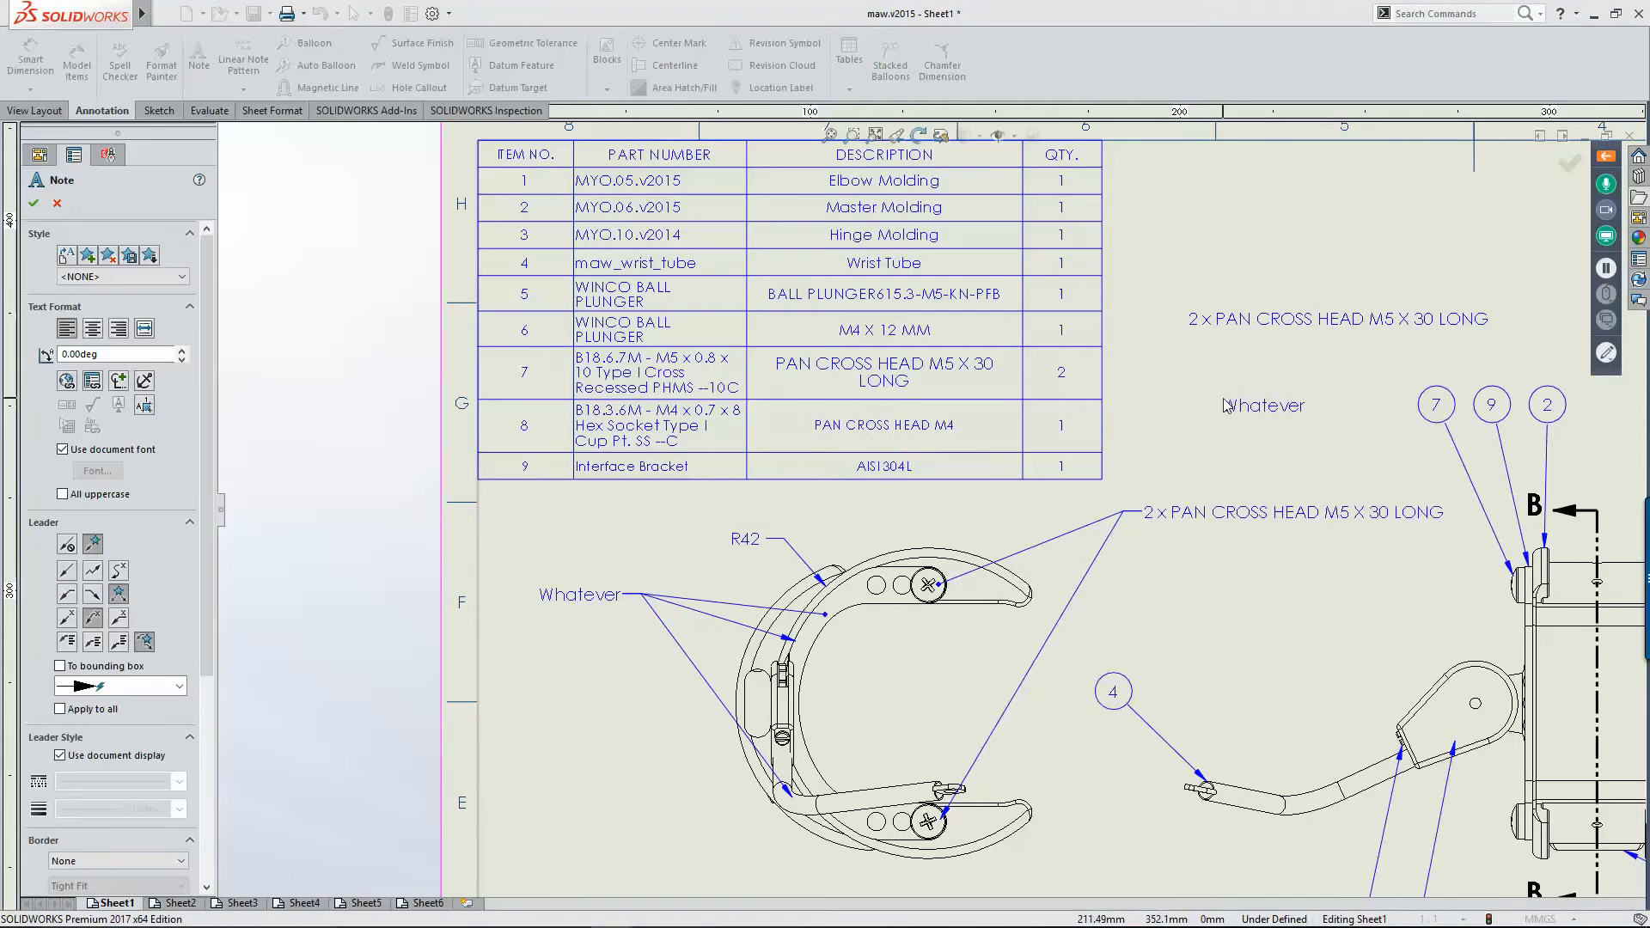
pyautogui.press('Escape')
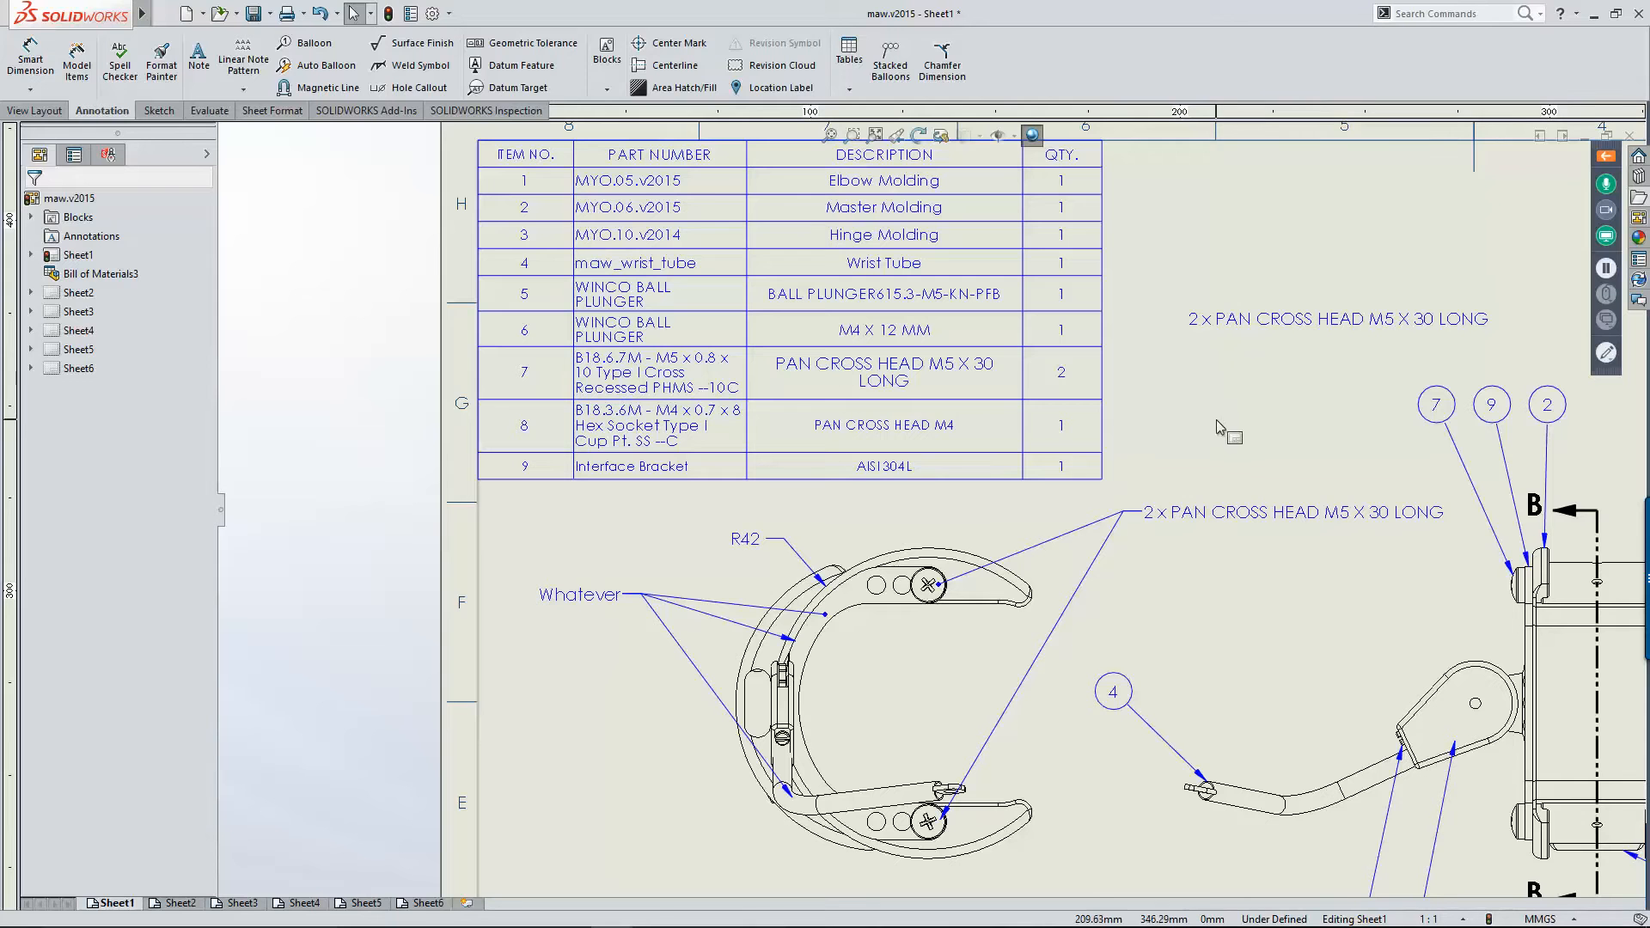
pyautogui.click(637, 597)
pyautogui.press('Delete')
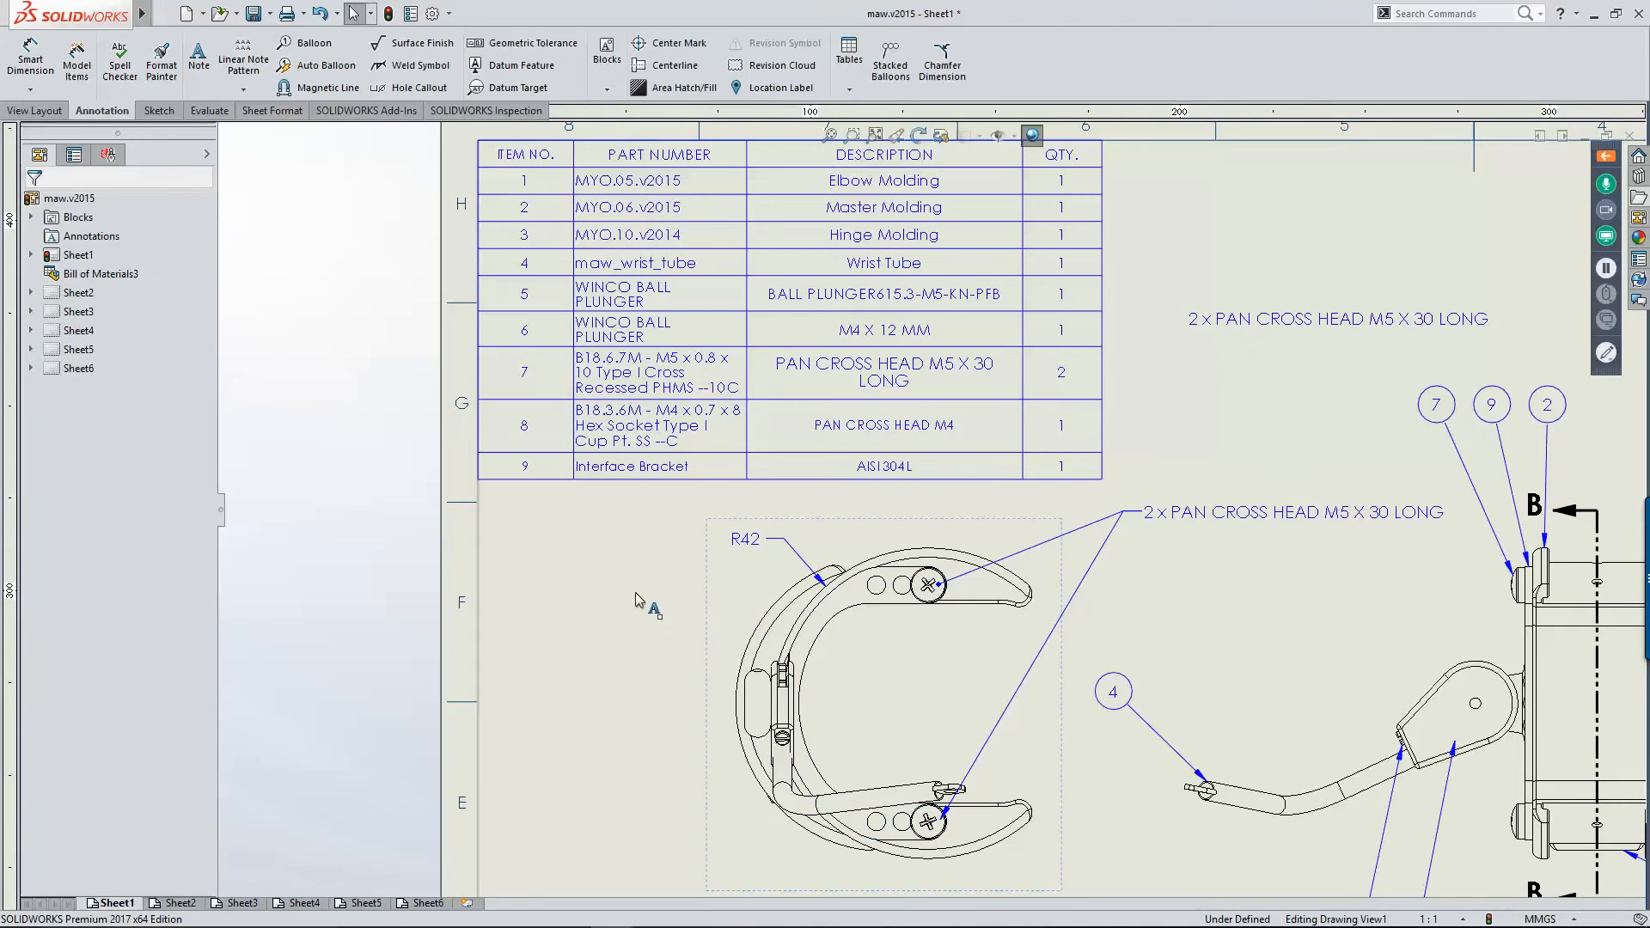
# Step: Try mirroring the view below the bill of materials horizontally and vertically, and turn its mirroring off
pyautogui.scroll(3, 616, 636)
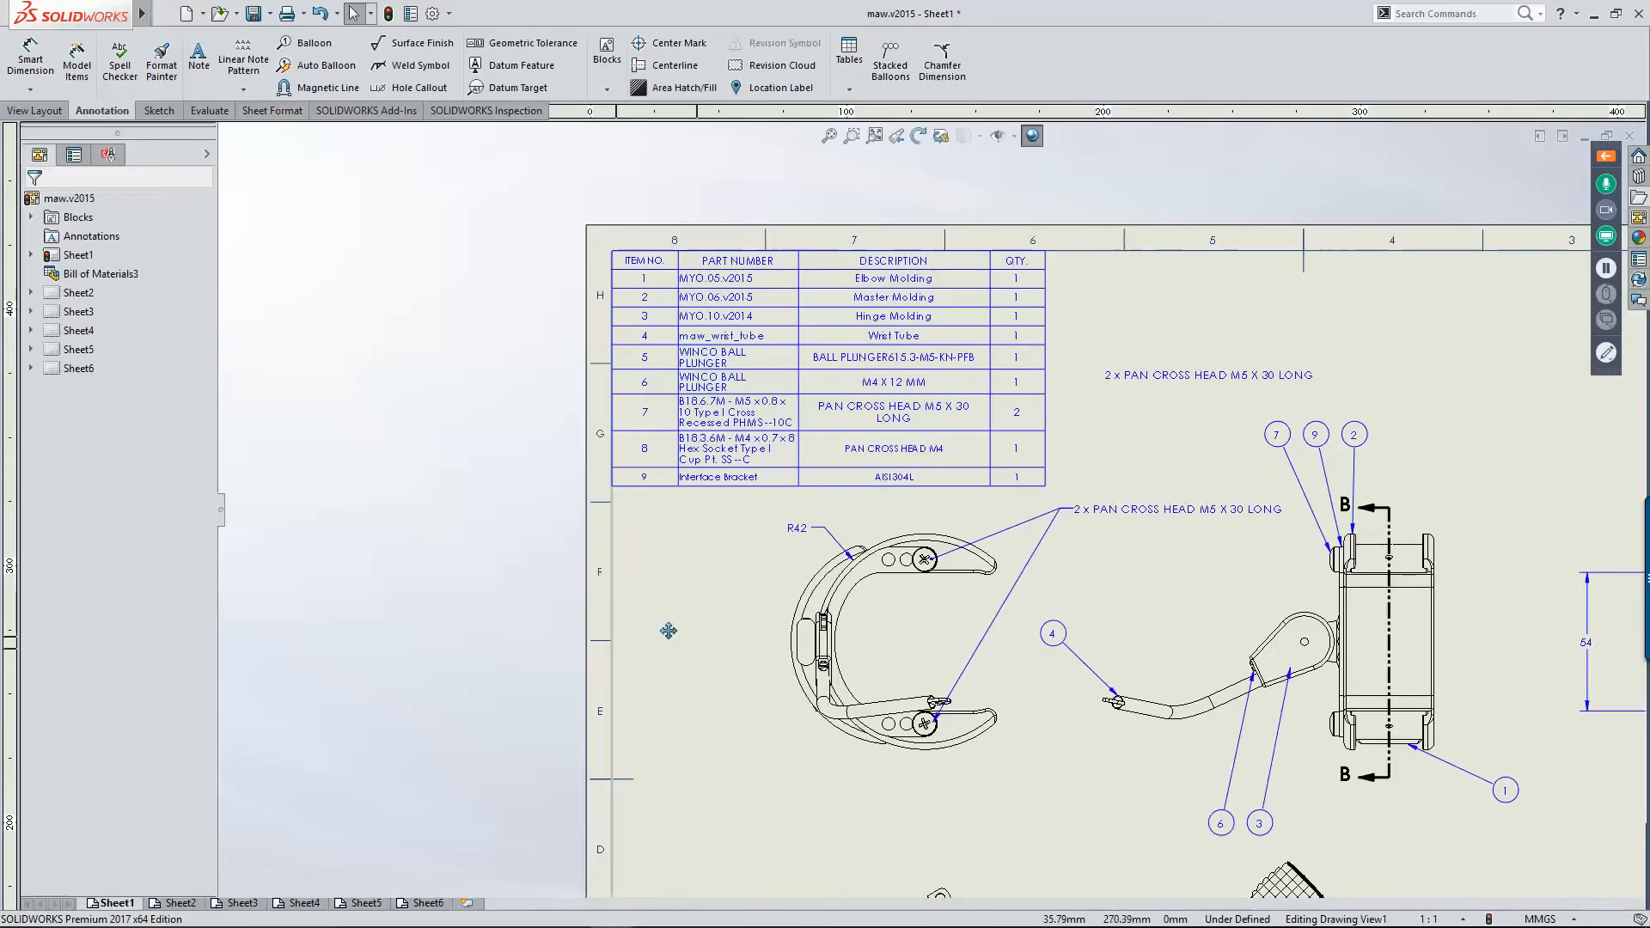
pyautogui.moveTo(668, 631)
pyautogui.mouseDown(button='middle')
pyautogui.moveTo(369, 425)
pyautogui.moveTo(289, 413)
pyautogui.mouseUp(button='middle')
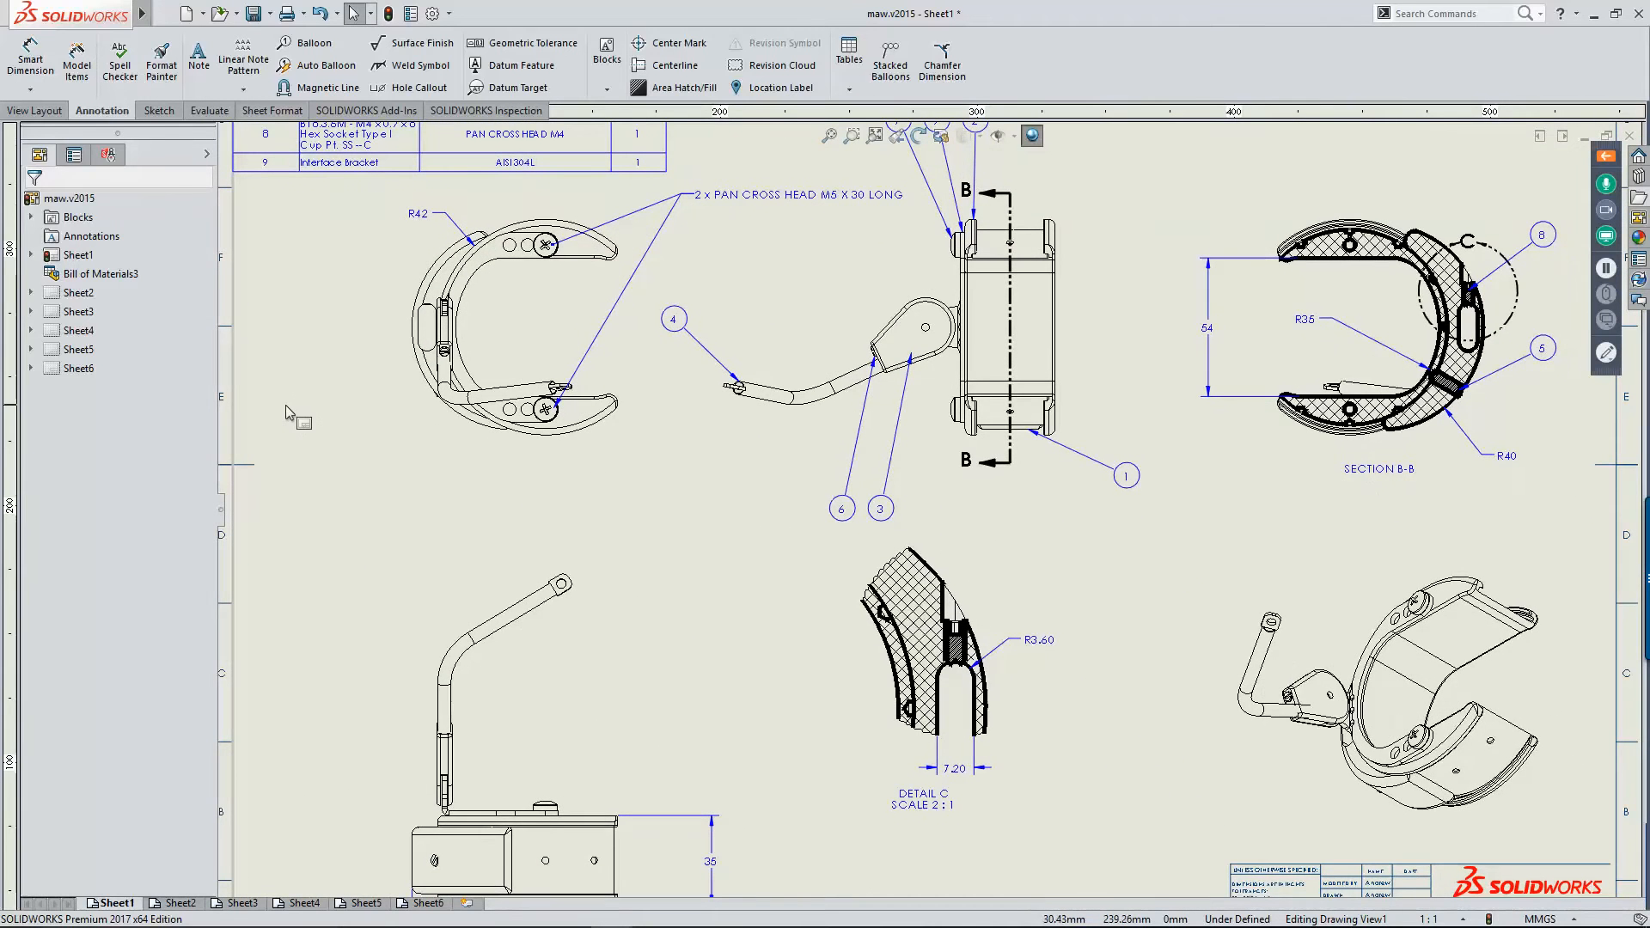
pyautogui.scroll(1, 293, 413)
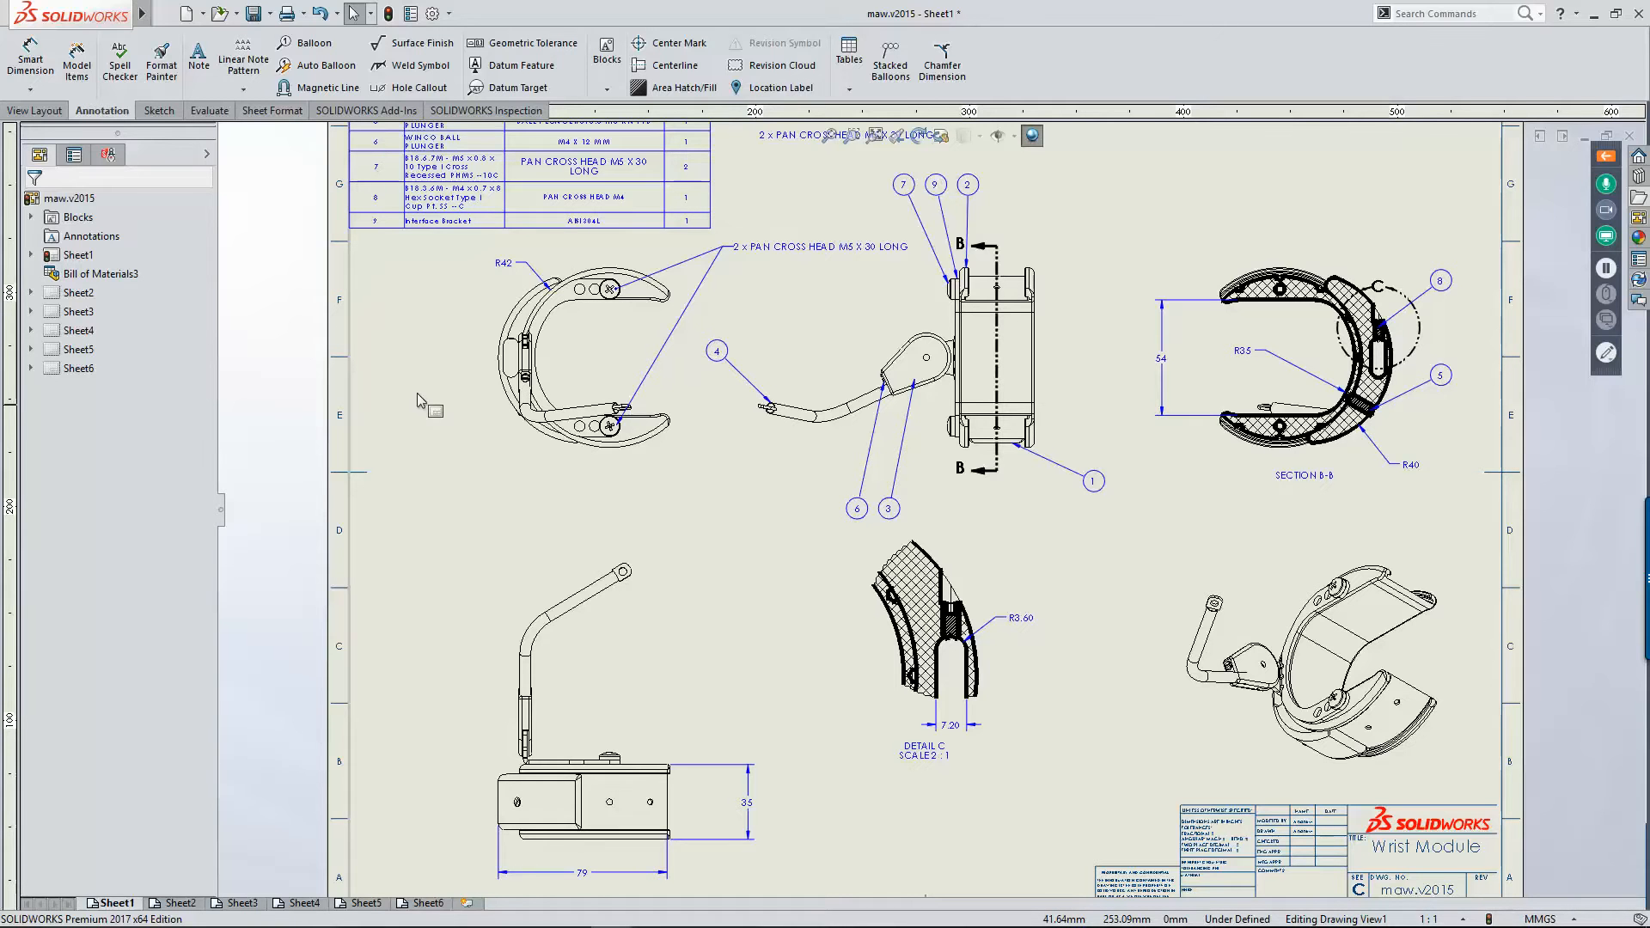
pyautogui.click(616, 339)
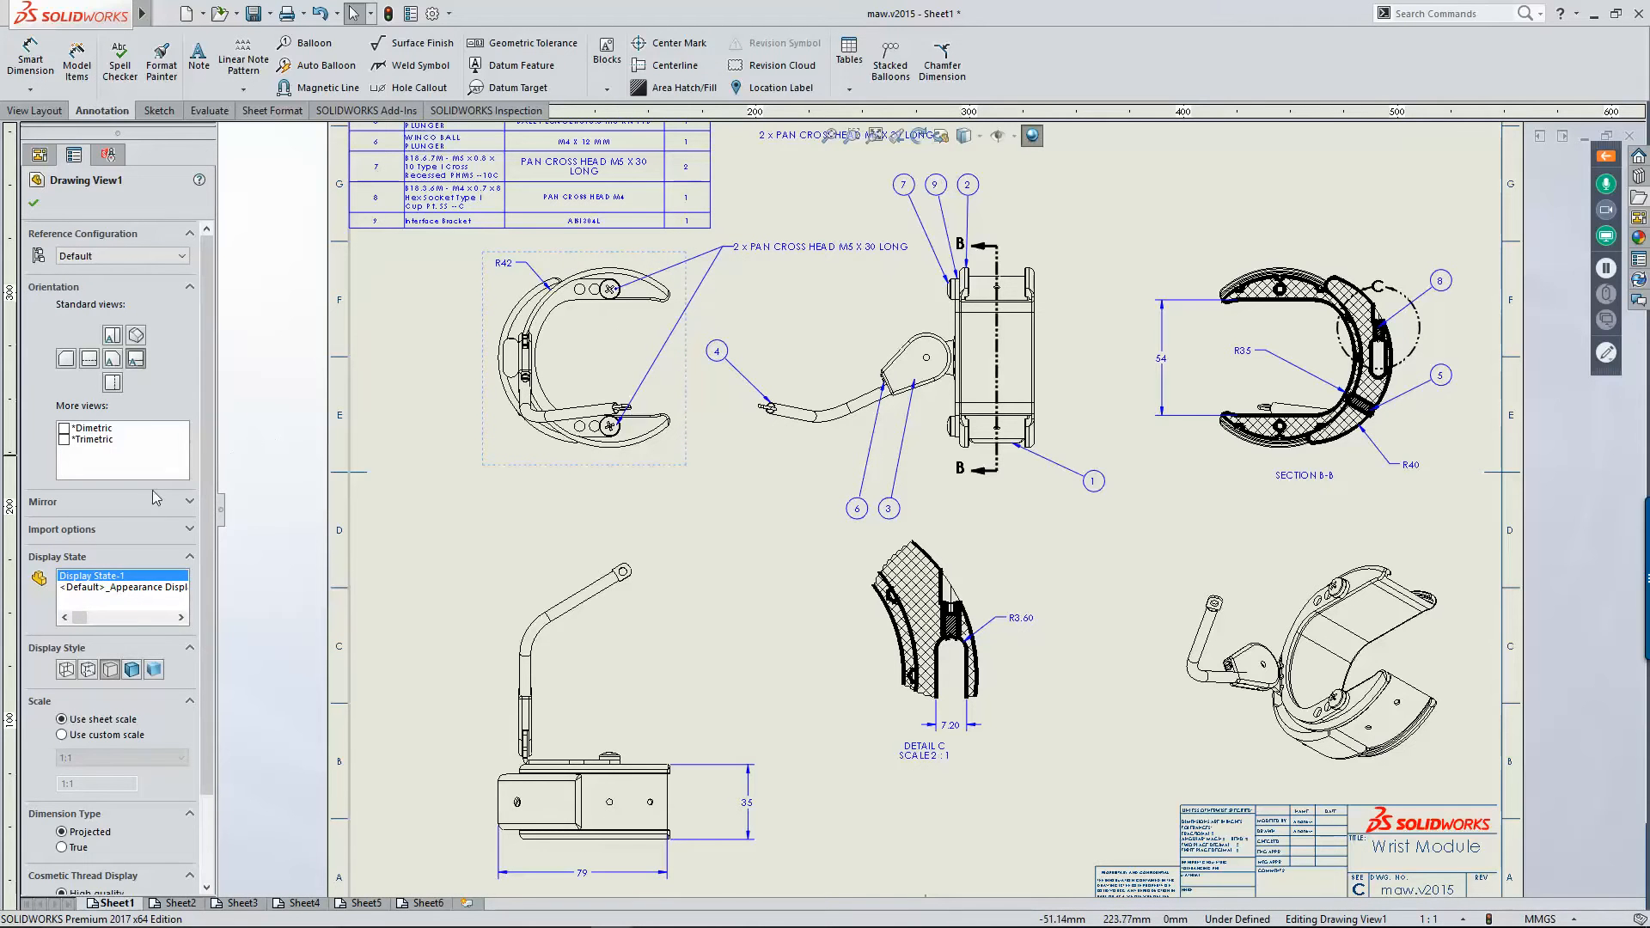
pyautogui.click(102, 510)
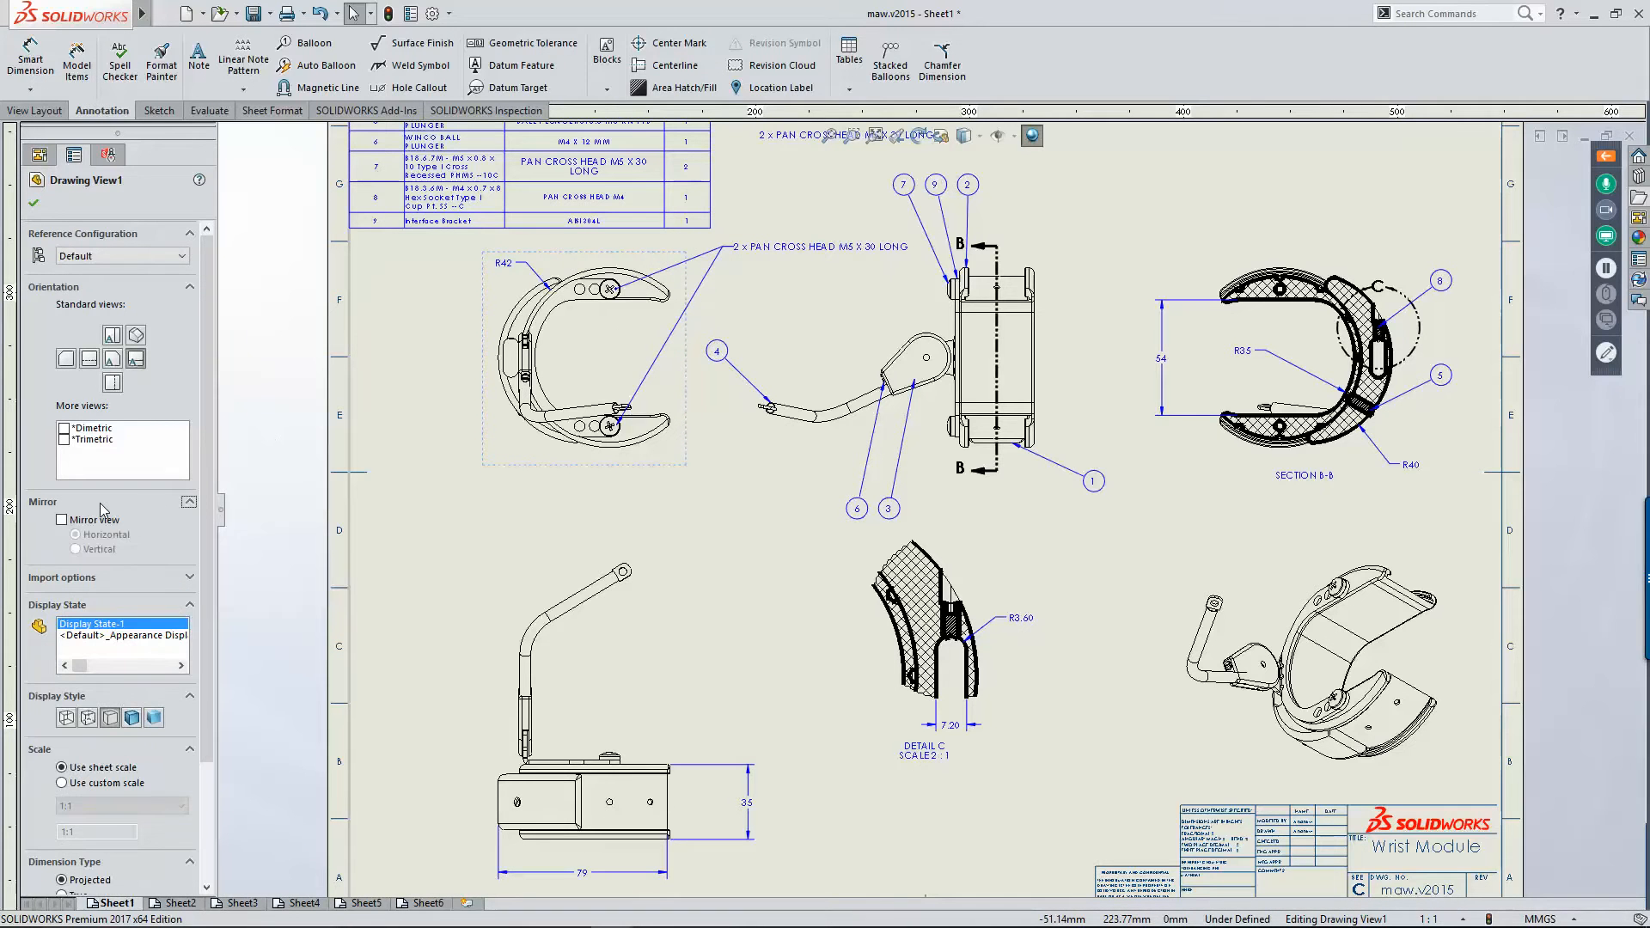
pyautogui.click(60, 520)
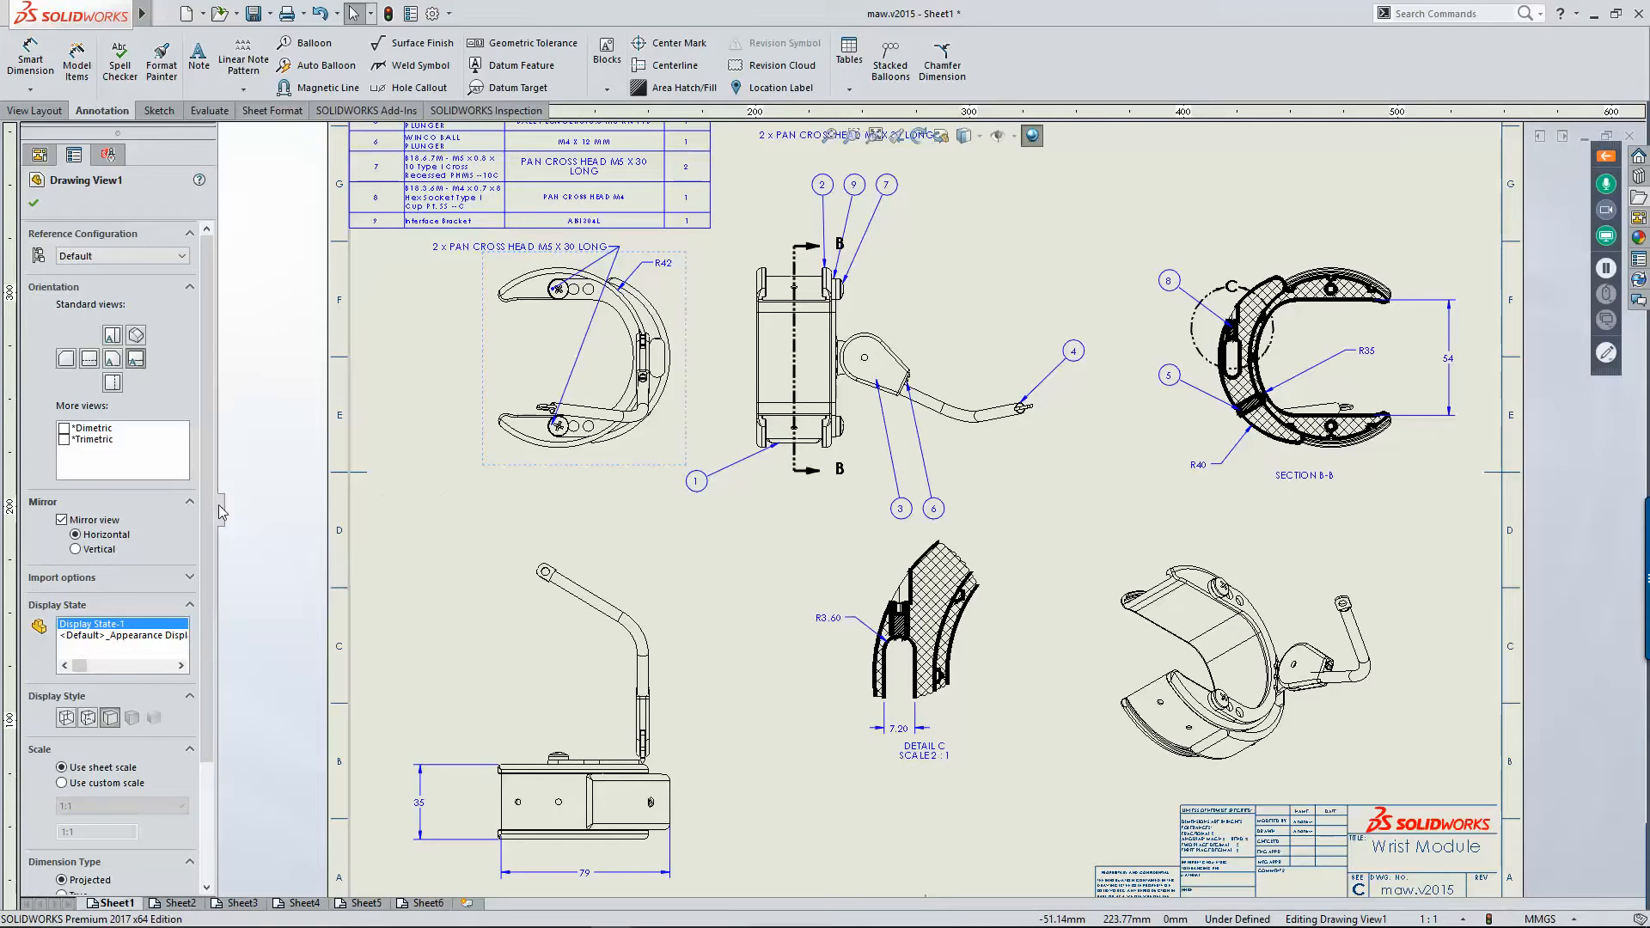
pyautogui.click(76, 549)
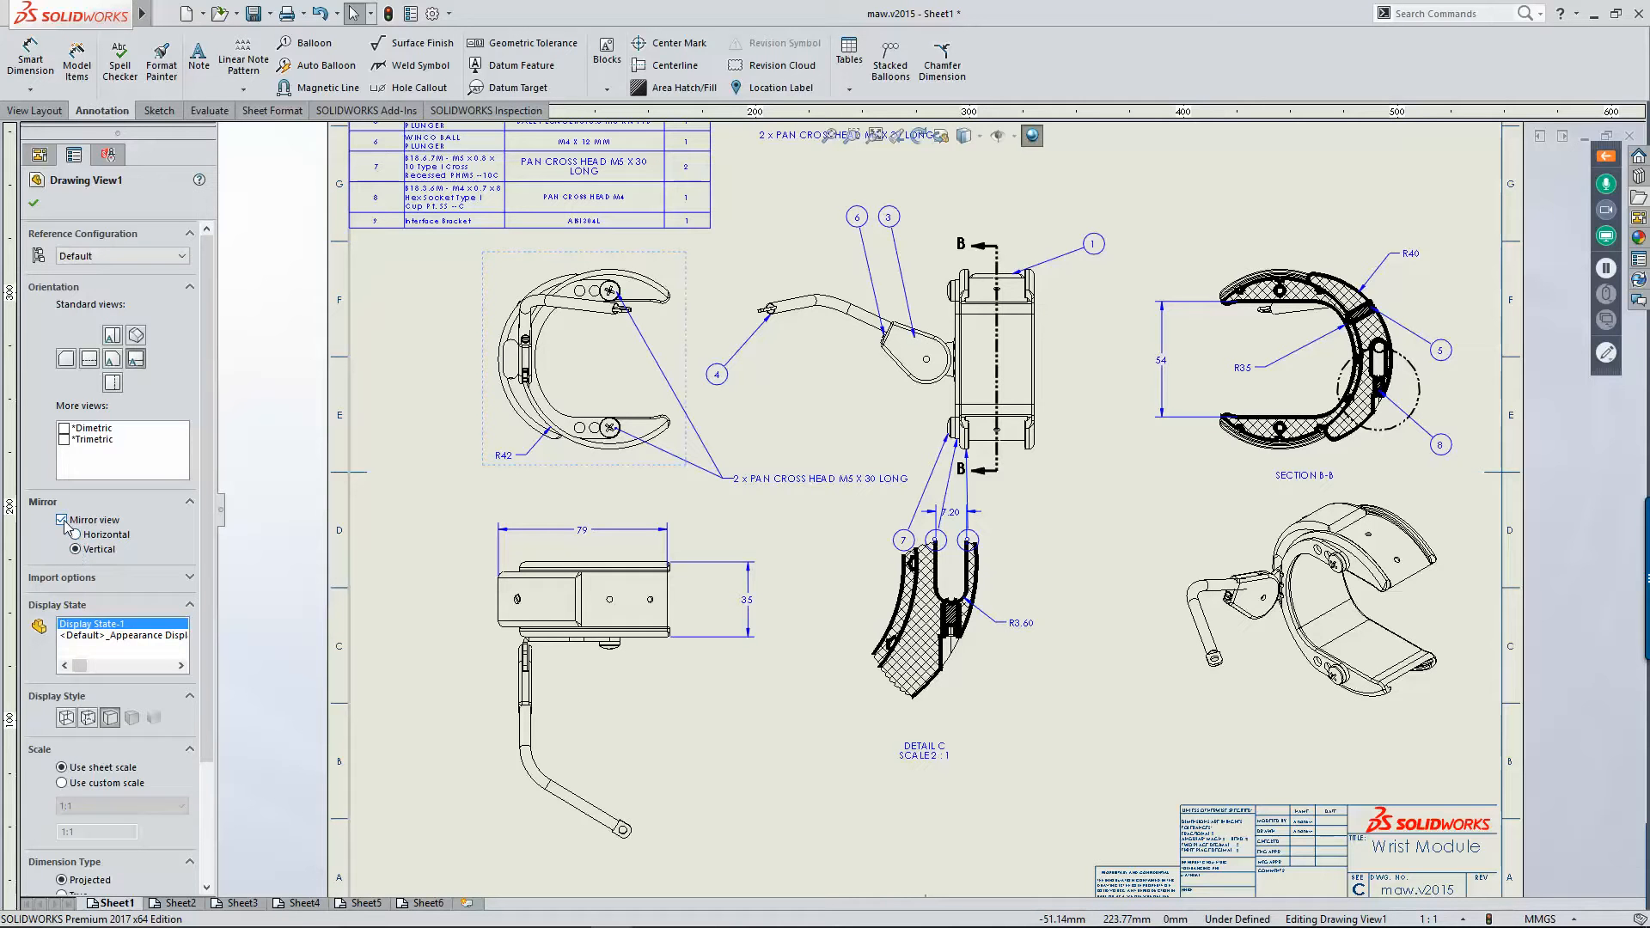
pyautogui.click(418, 488)
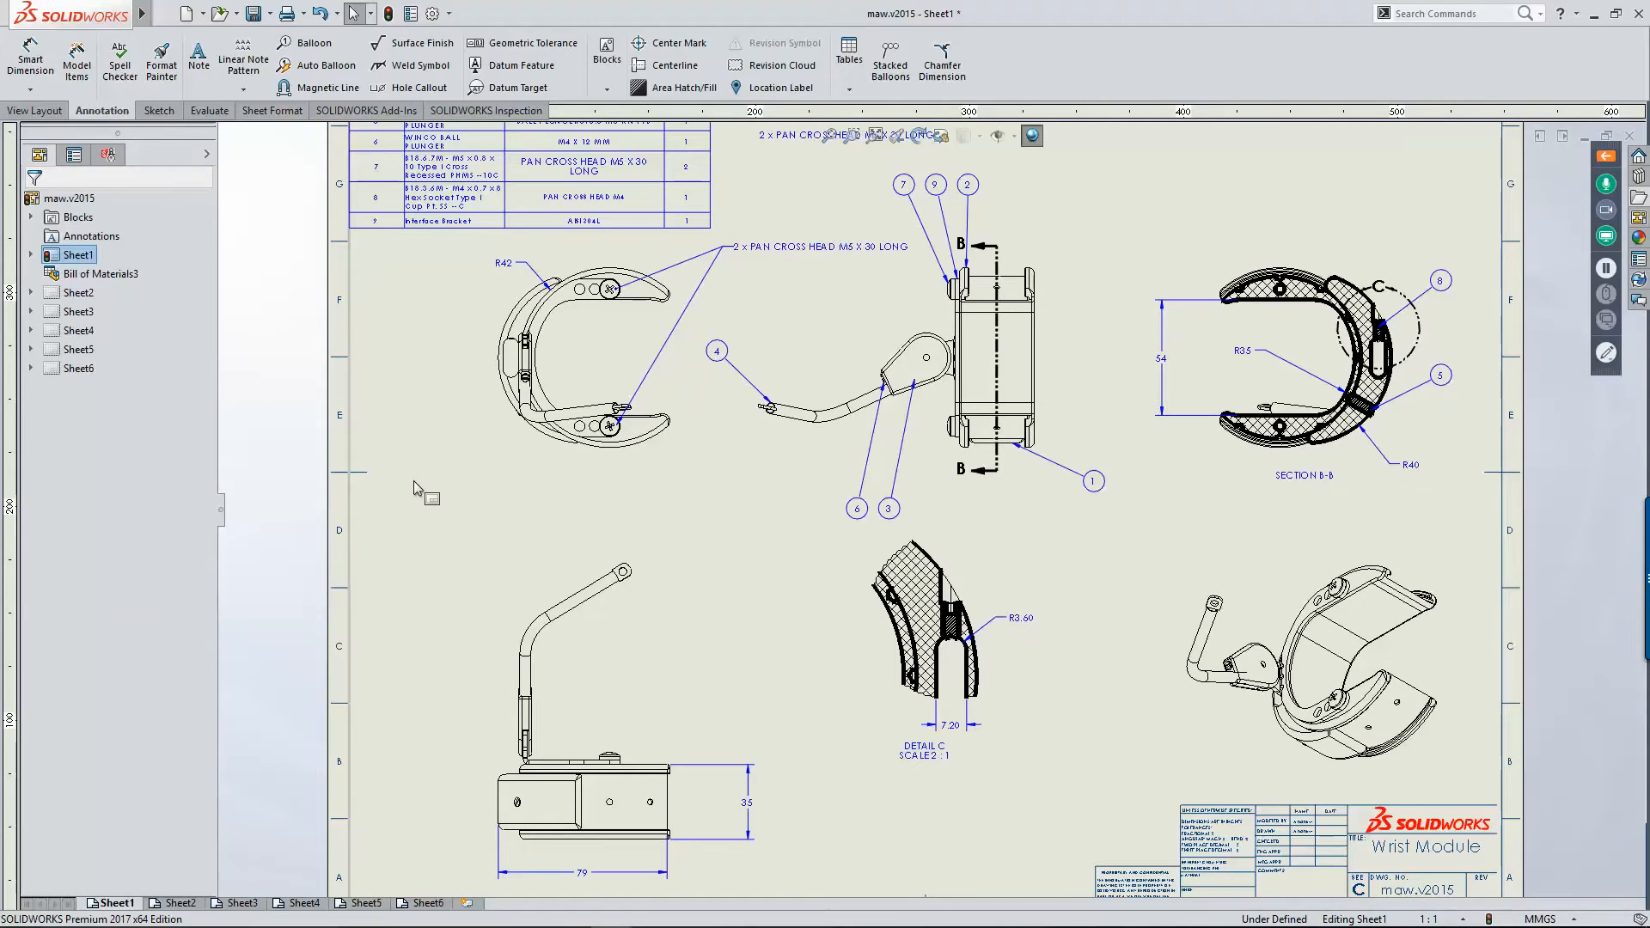
# Step: Paste a copy of the view below the bill of materials and mirror the copy horizontally
pyautogui.click(522, 452)
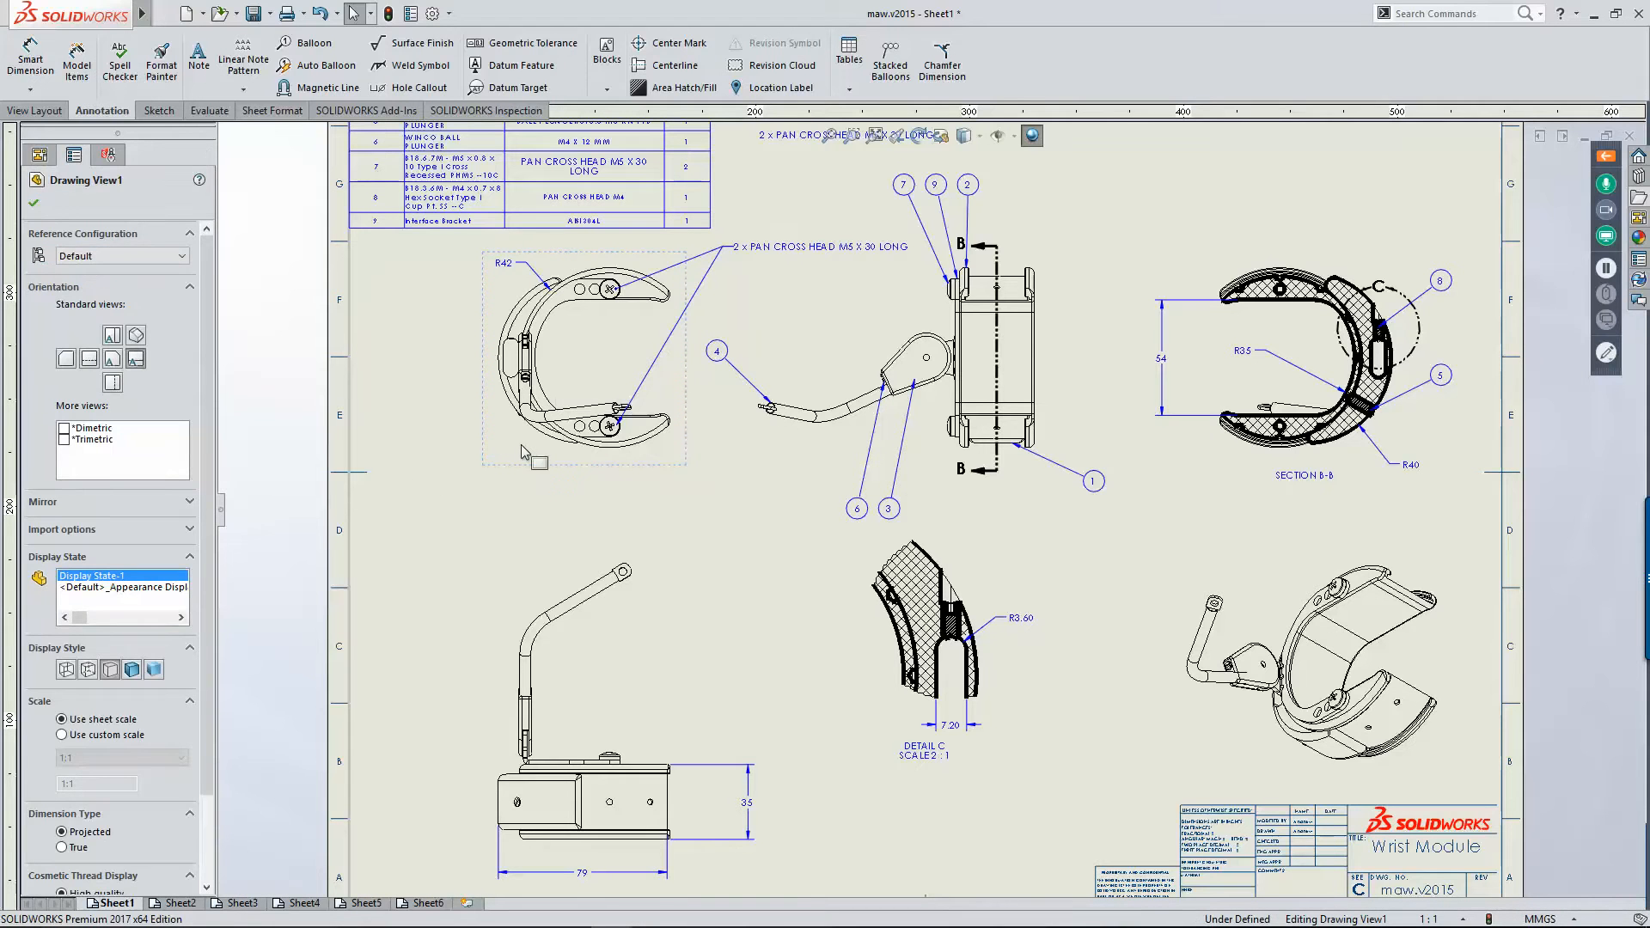
pyautogui.click(464, 541)
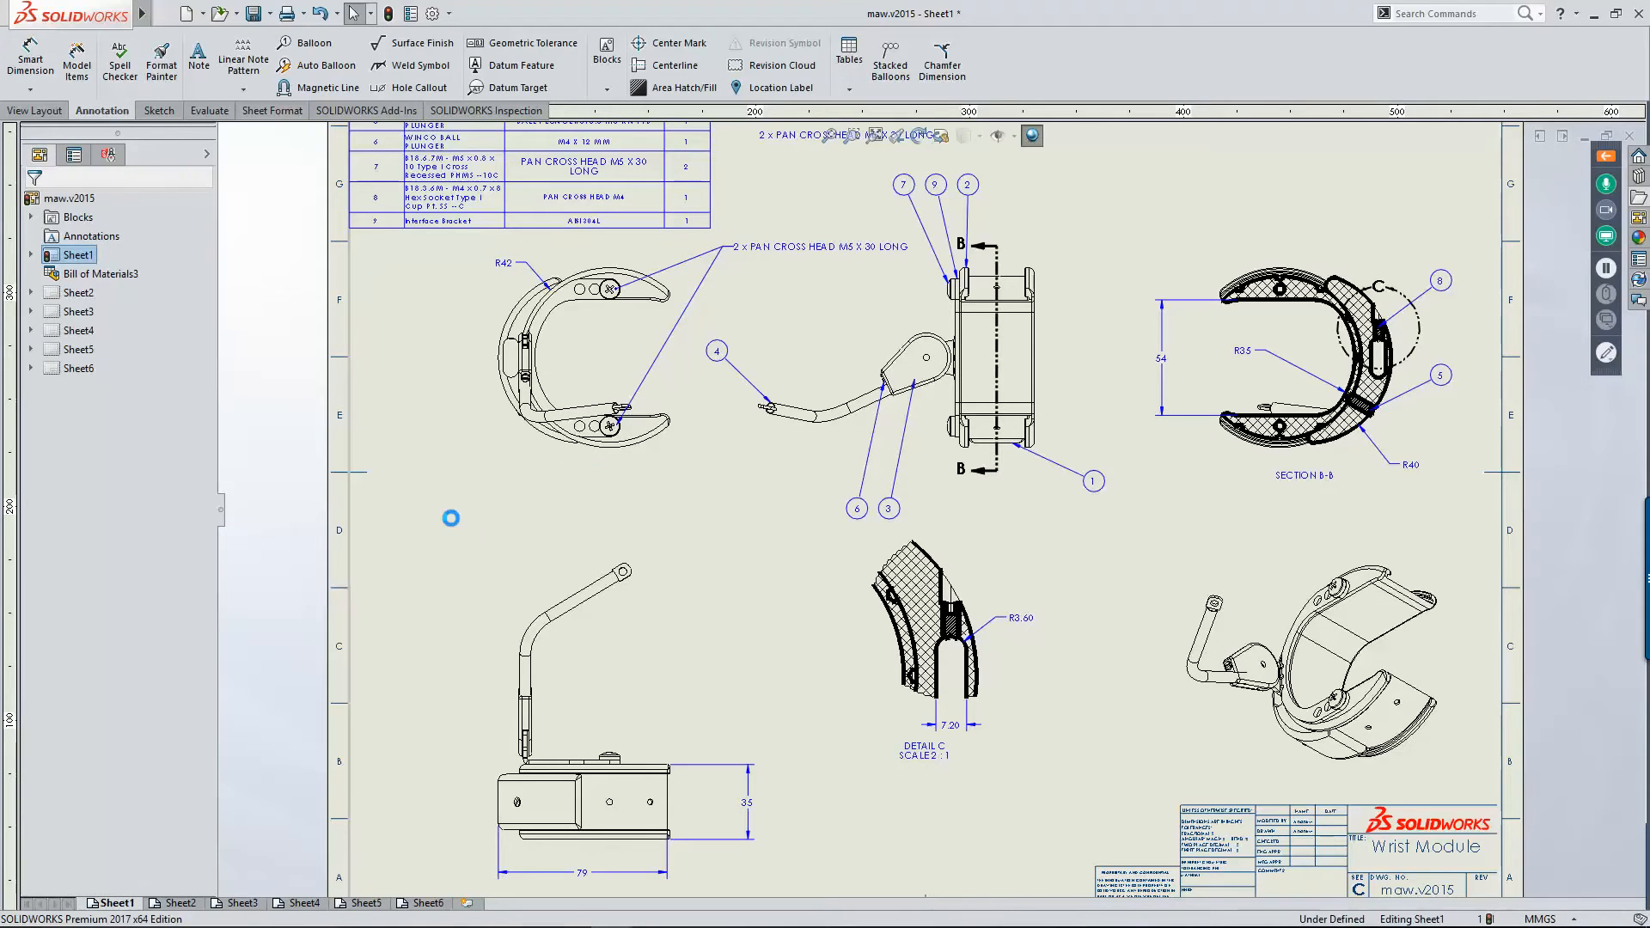
pyautogui.hotkey('ctrl', 'v')
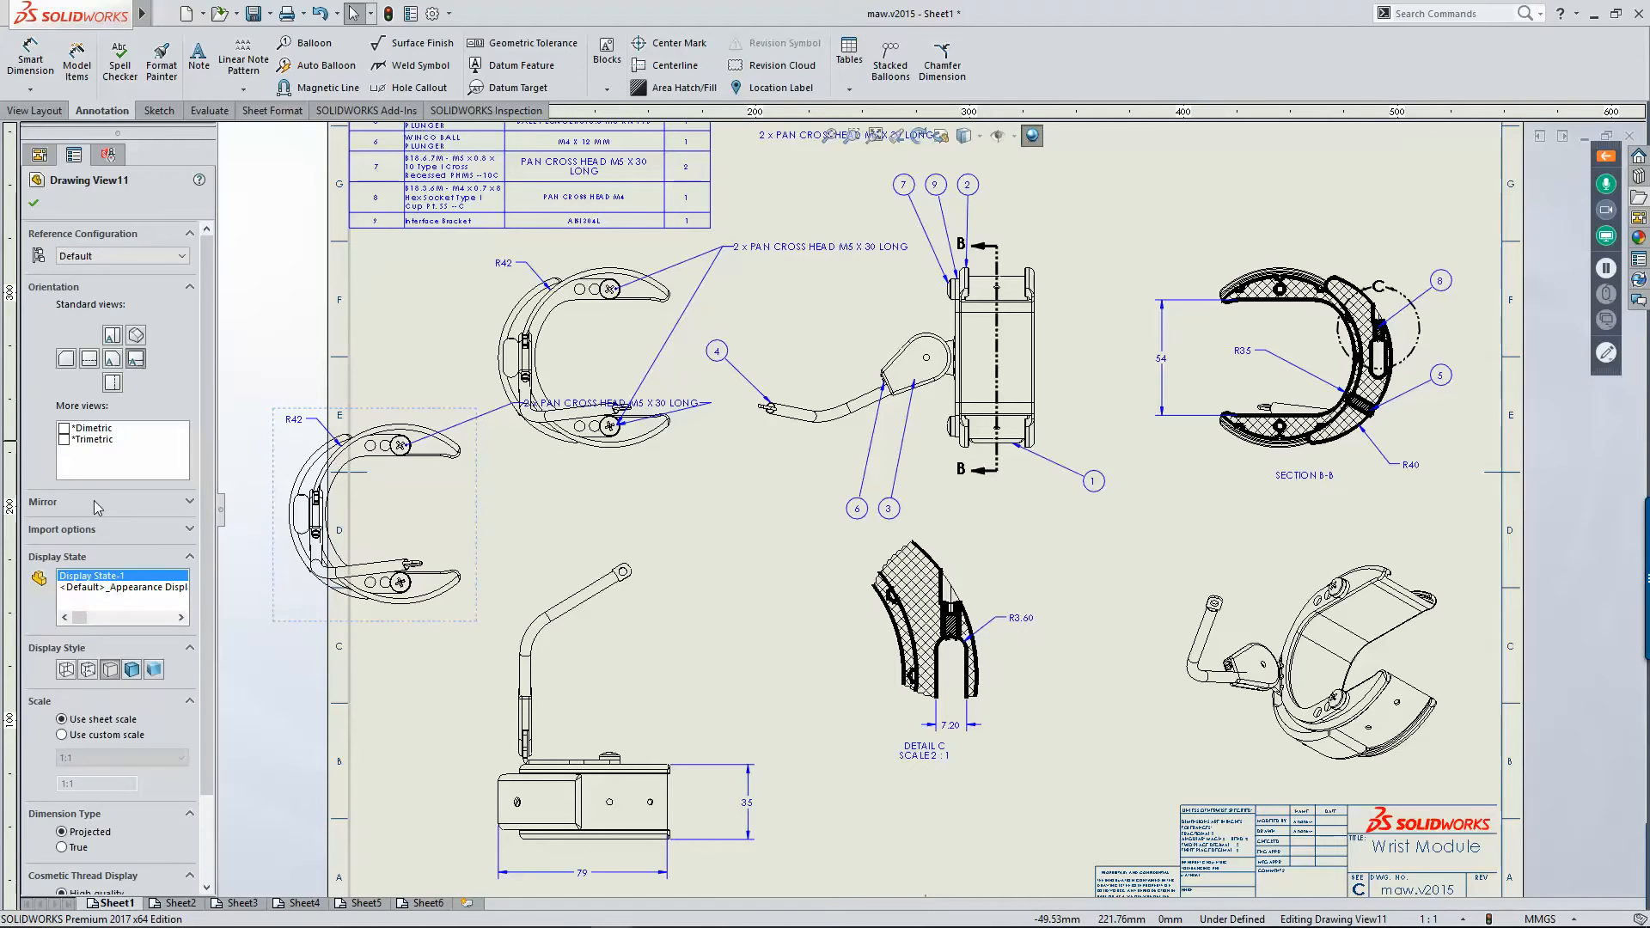
pyautogui.click(74, 521)
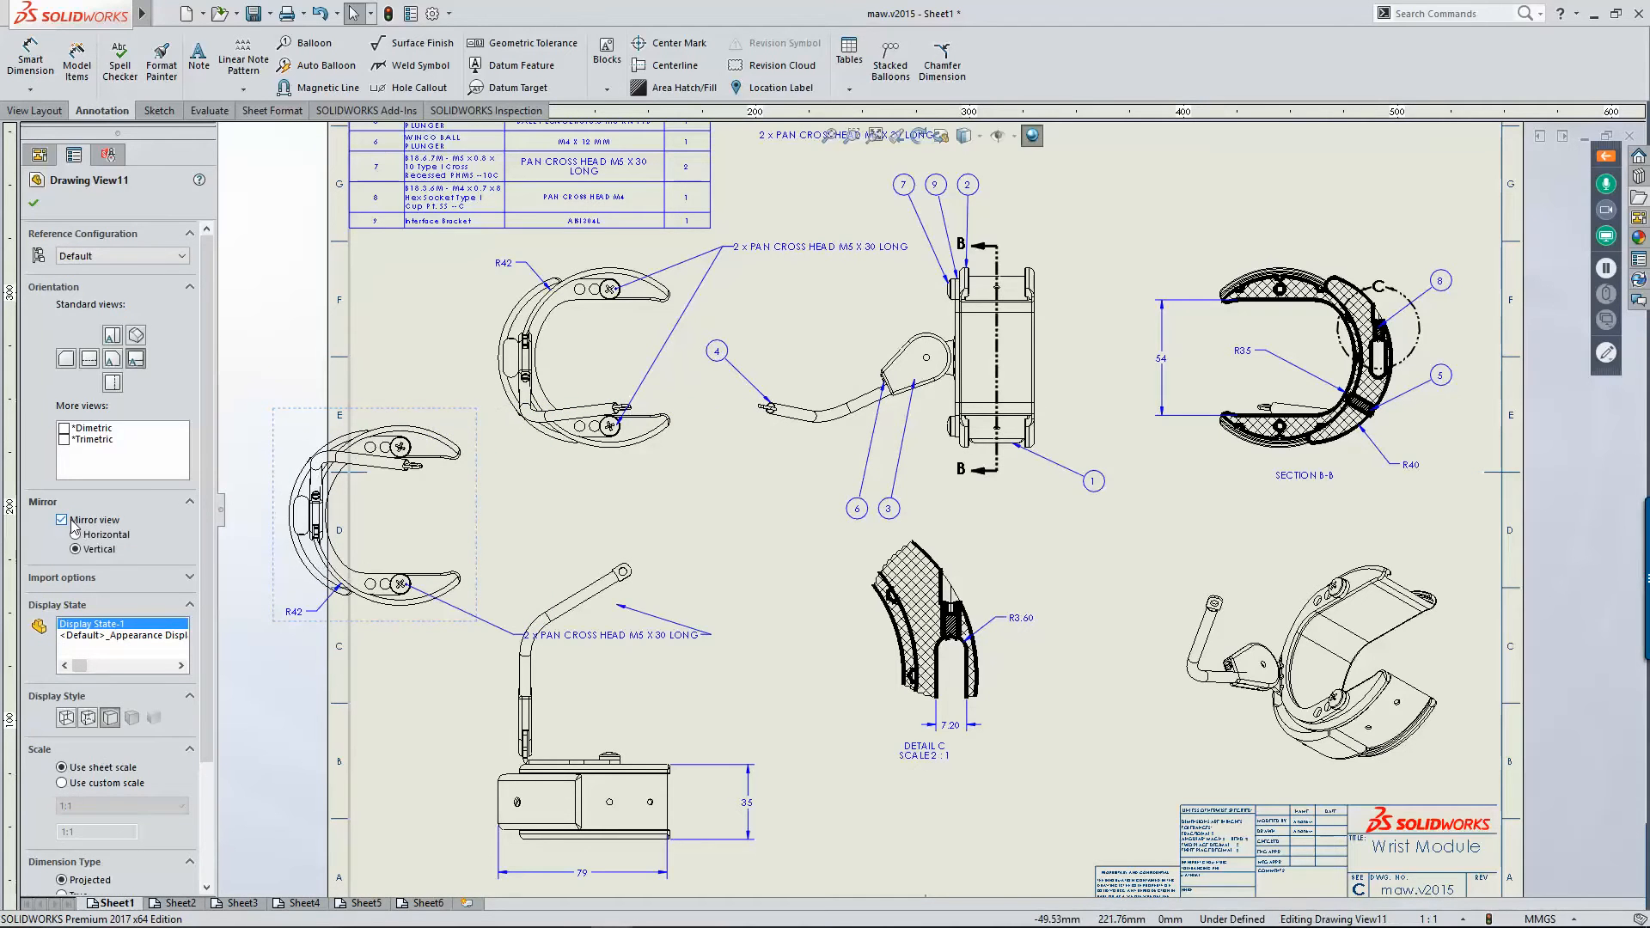
pyautogui.click(76, 534)
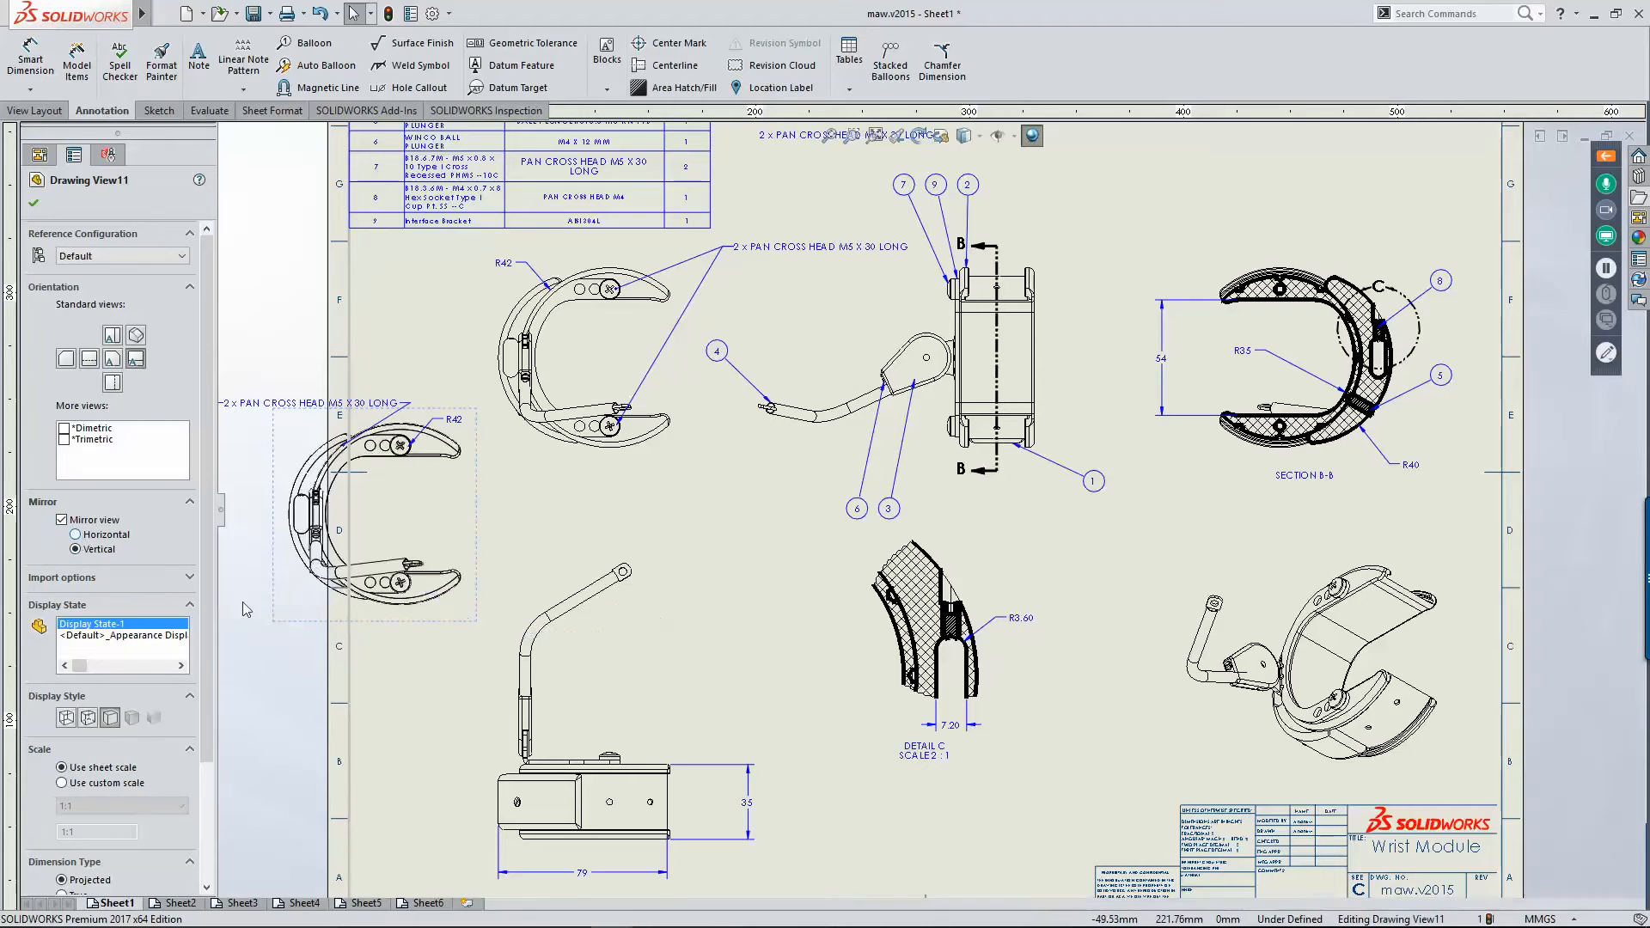
# Step: Place the mirrored copy level with the original view on its outer side, and move the copy's screw note away from its geometry
pyautogui.moveTo(475, 479); pyautogui.dragTo(469, 318)
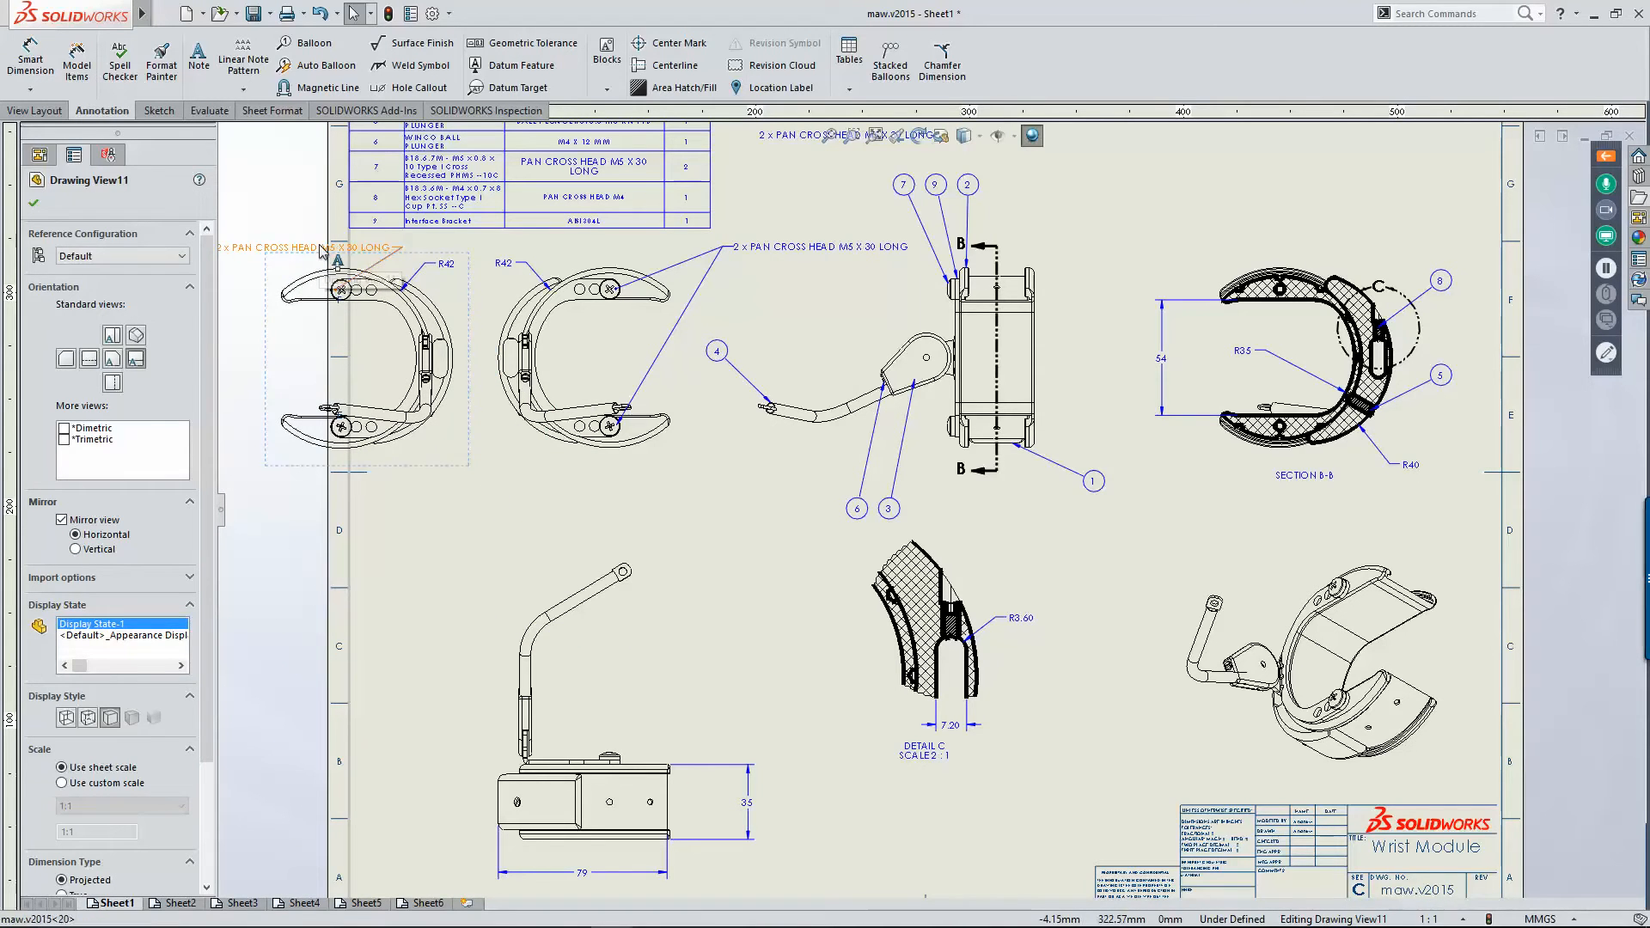
pyautogui.moveTo(316, 248); pyautogui.dragTo(222, 230)
pyautogui.click(405, 508)
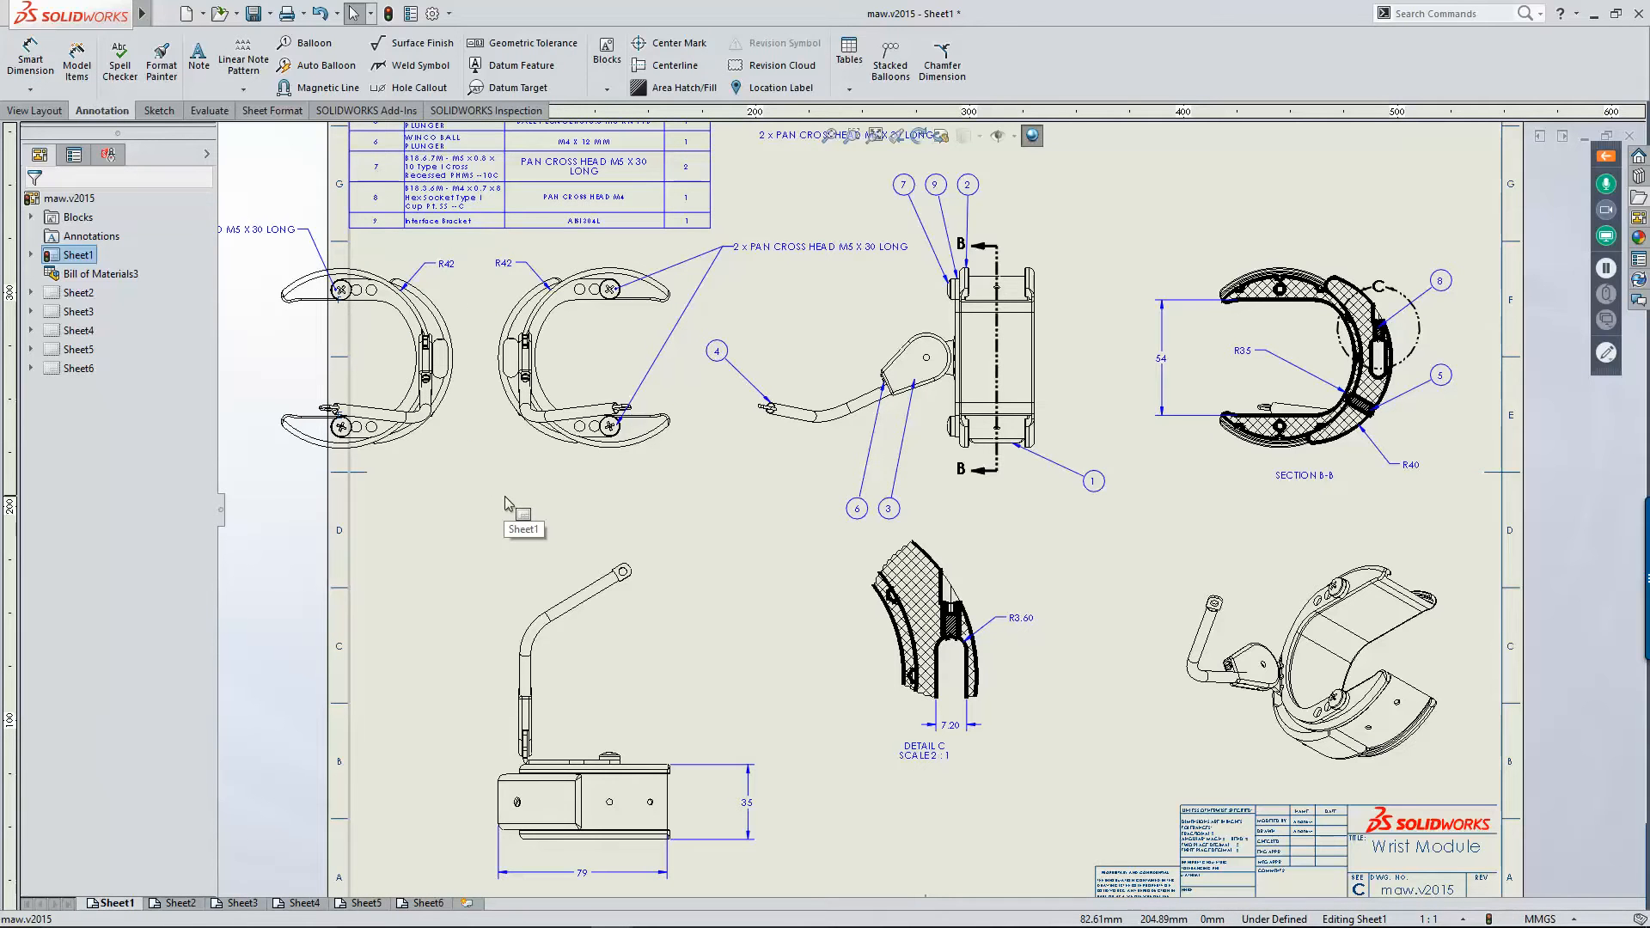
# Step: Switch to the presentation, review the "Drawing Views" and "Drawing Sheets and Tables" slides, and return to SOLIDWORKS
pyautogui.hotkey('alt', 'Tab')
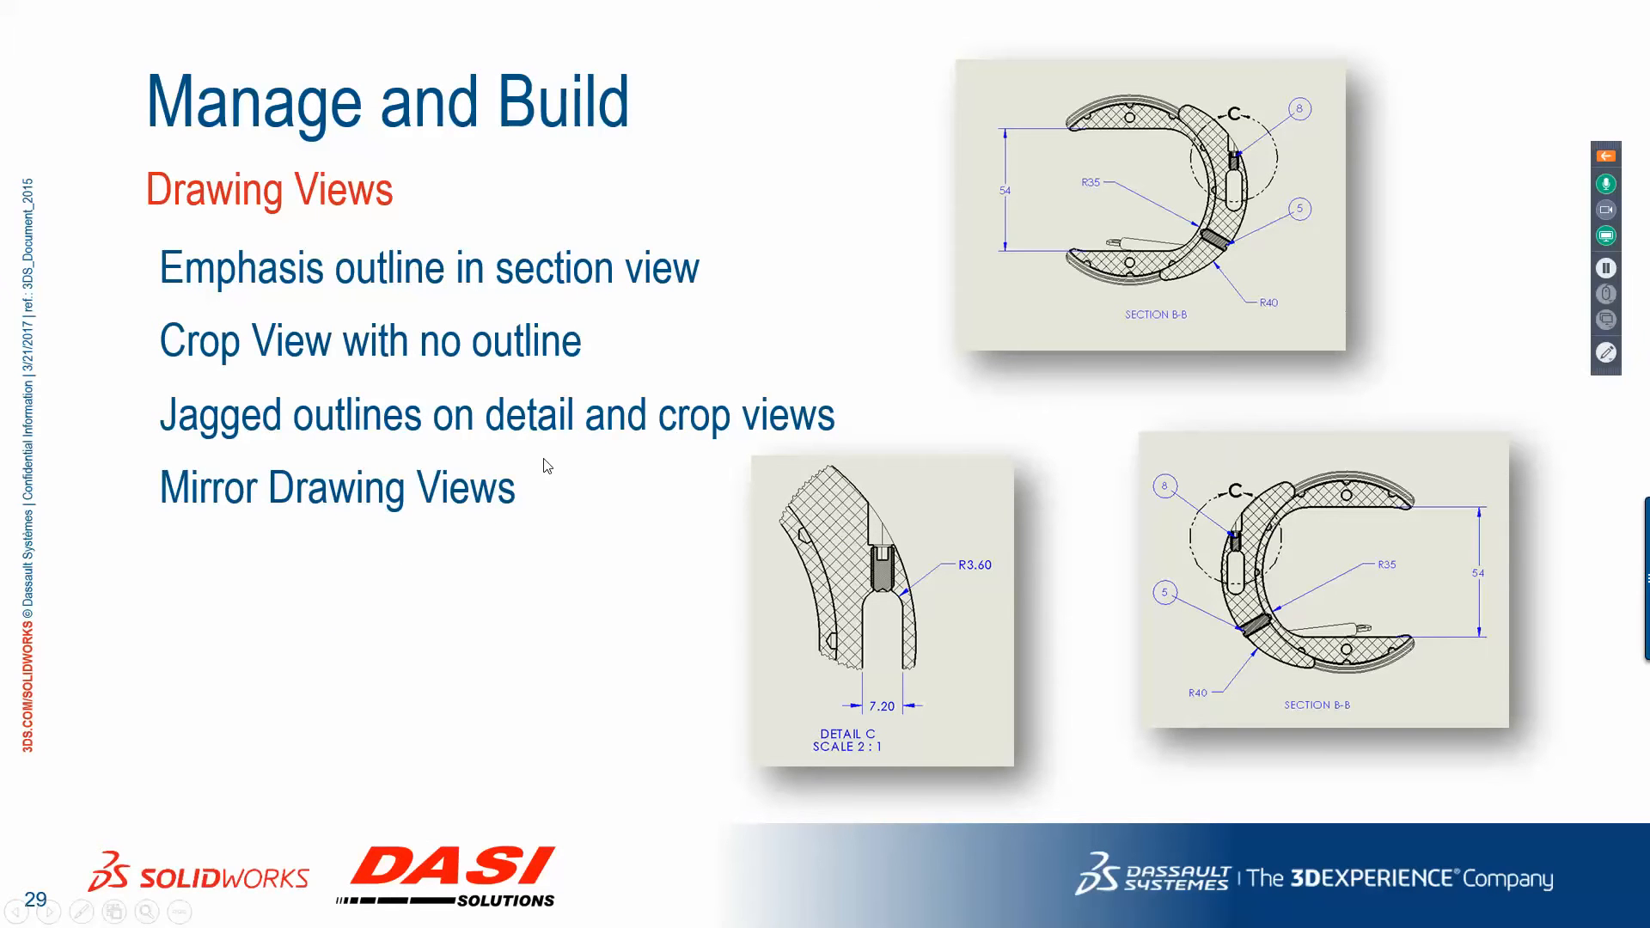
pyautogui.press('Right')
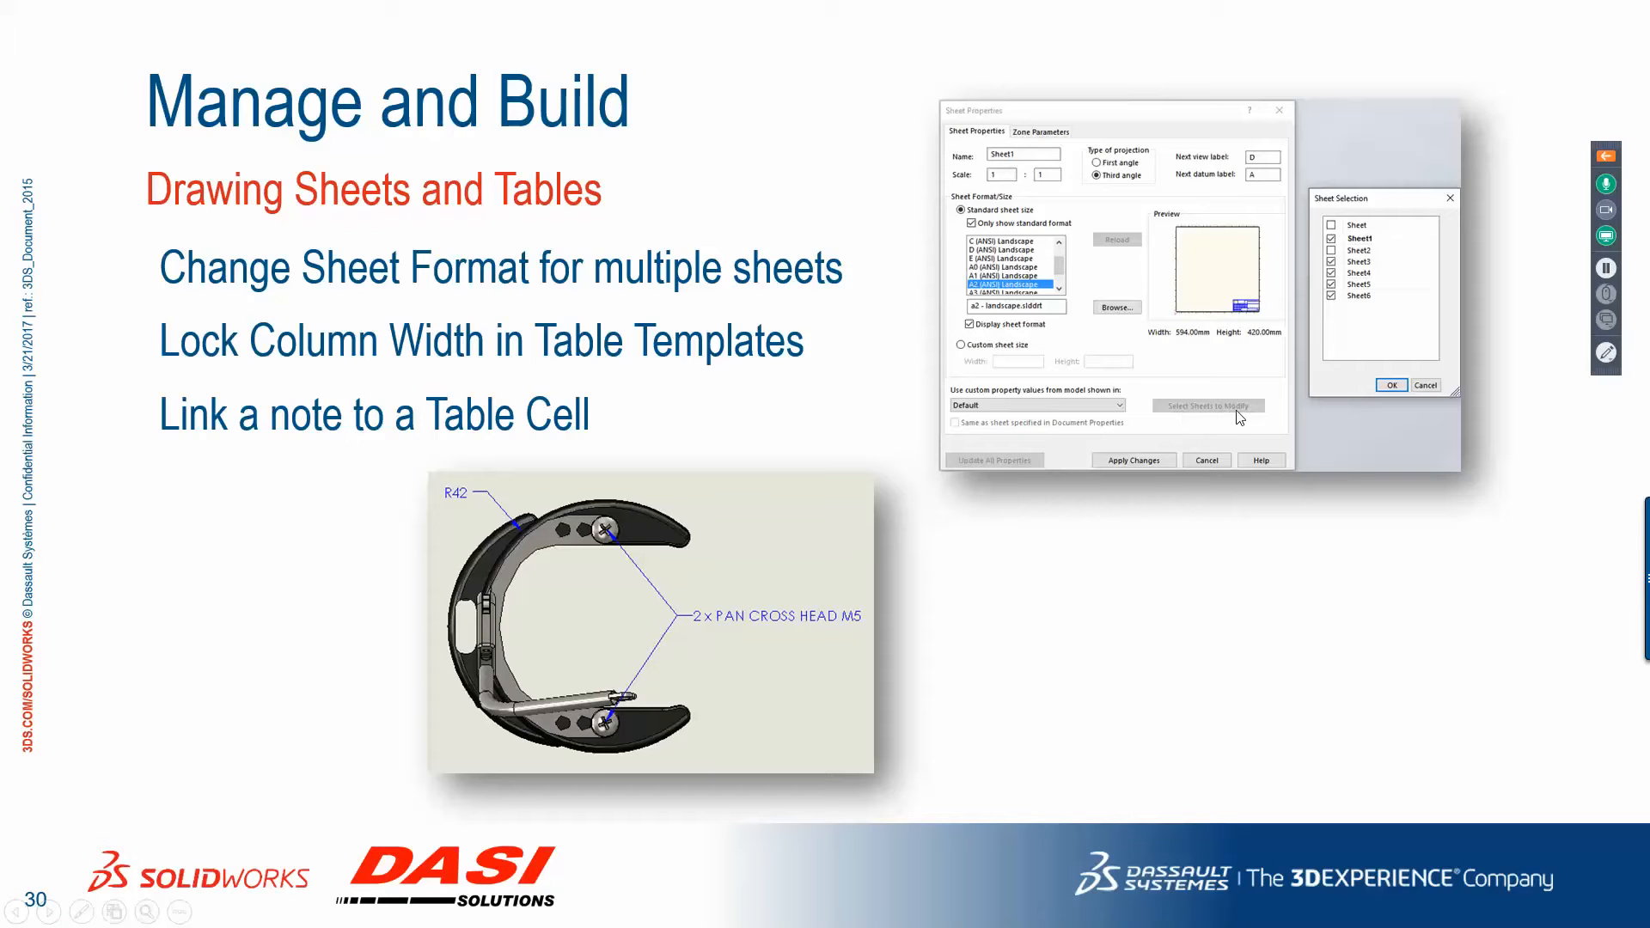
pyautogui.hotkey('alt', 'Tab')
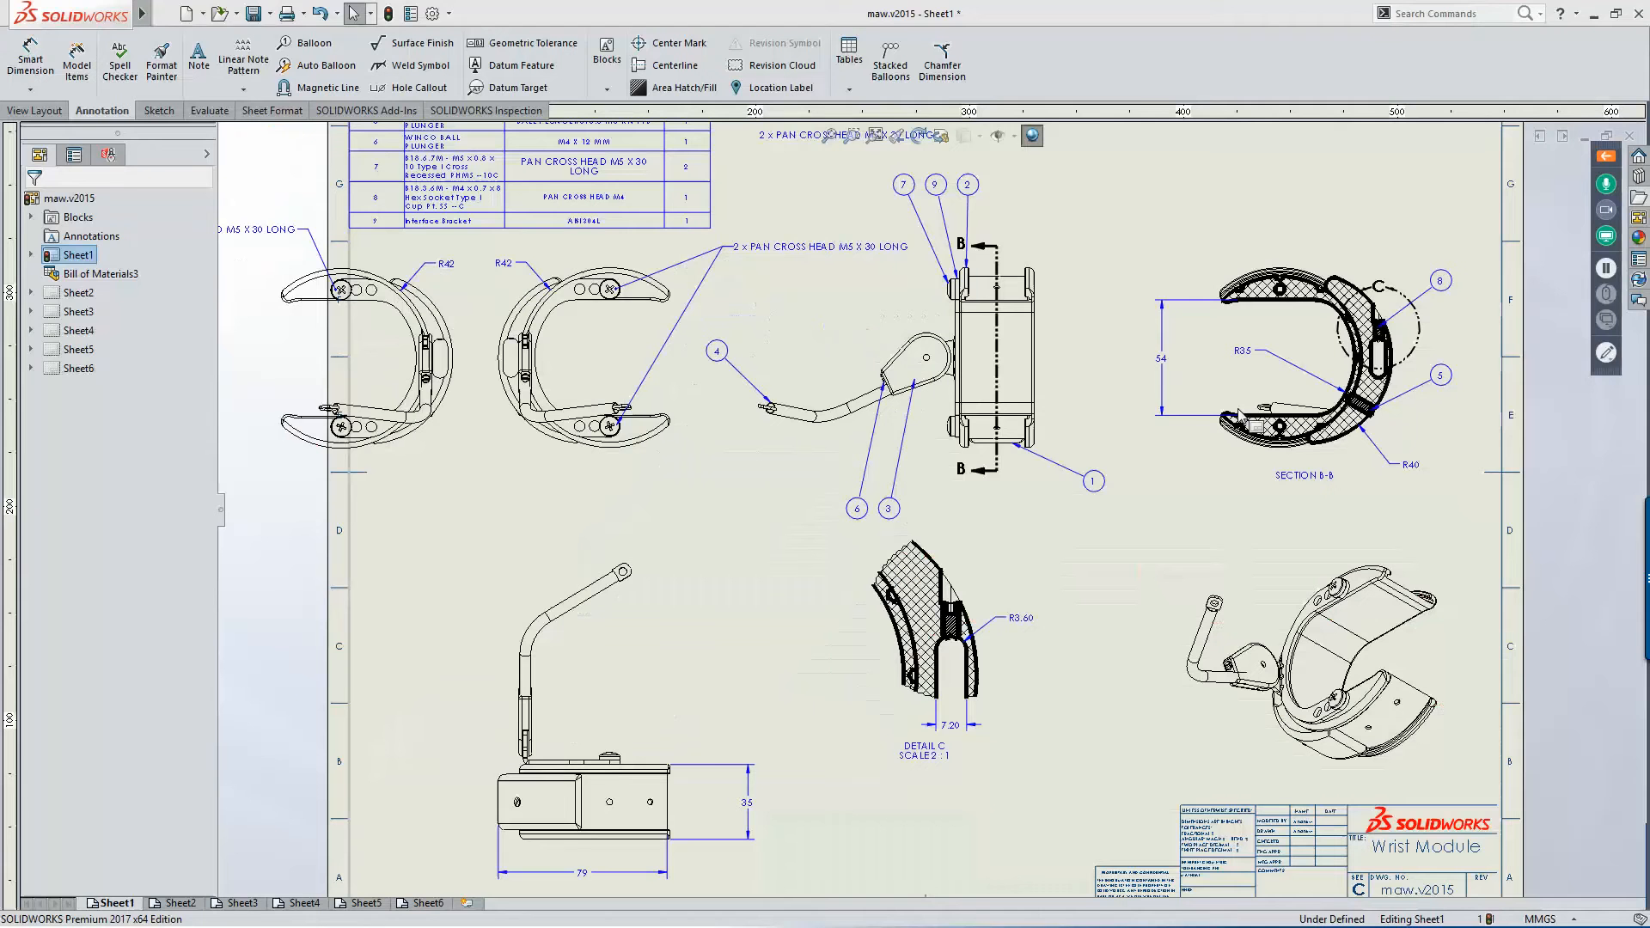
# Step: Apply the C (ANSI) Landscape format to Sheet1, Sheet2, Sheet5 and Sheet6, and accept deleting the modified format notes
pyautogui.rightClick(521, 492)
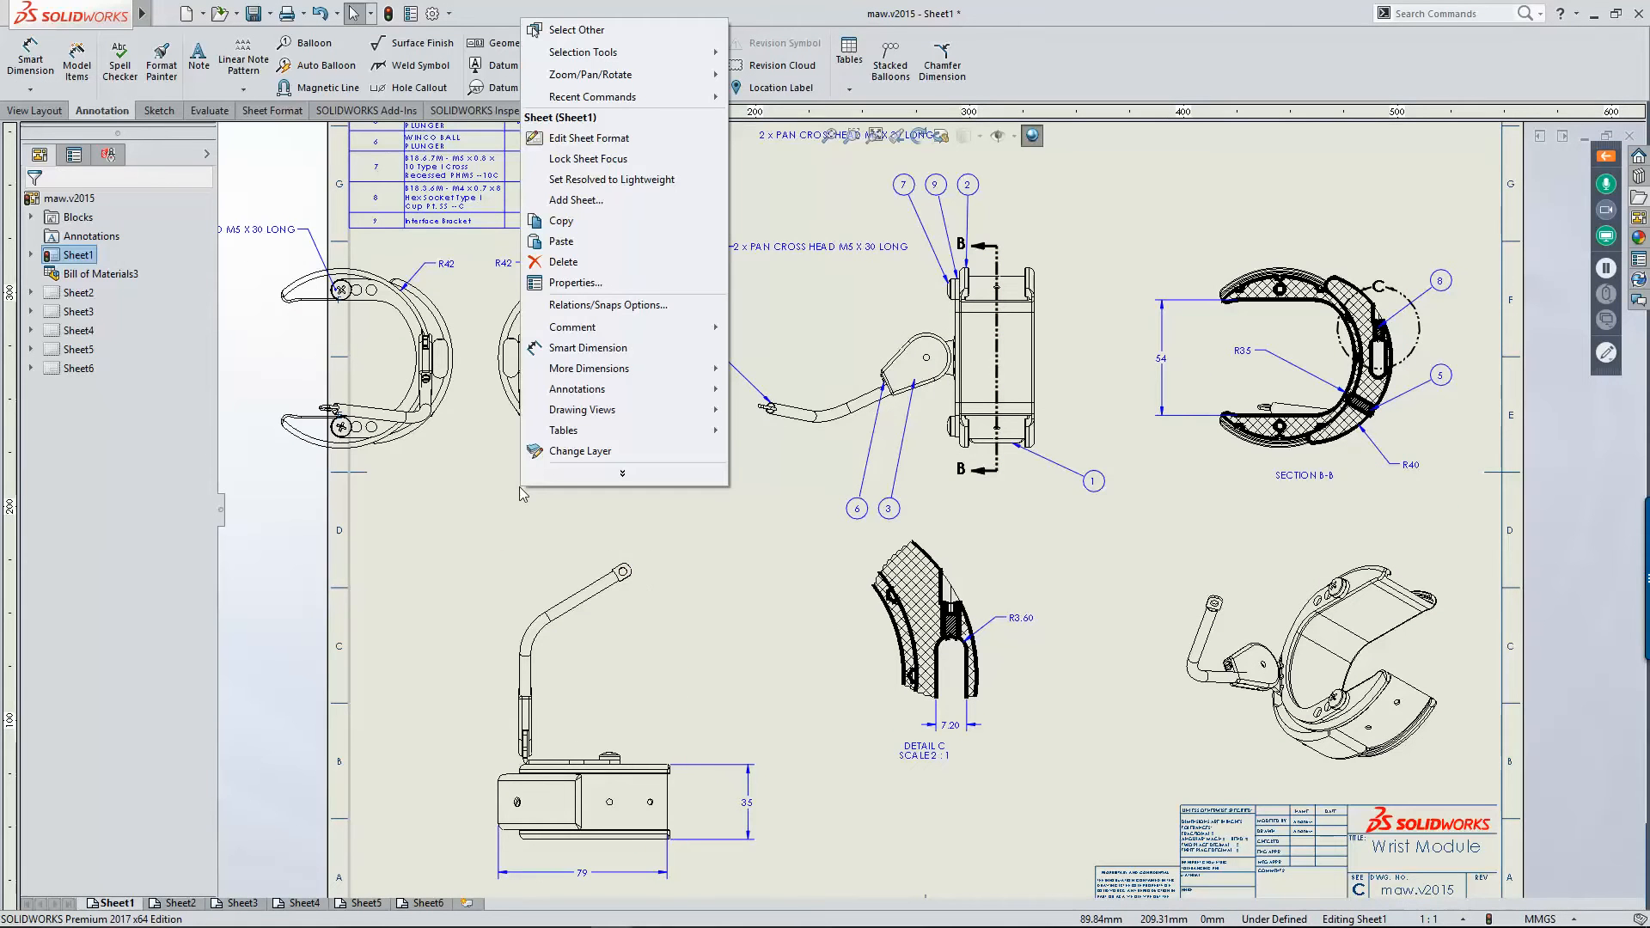
pyautogui.click(584, 284)
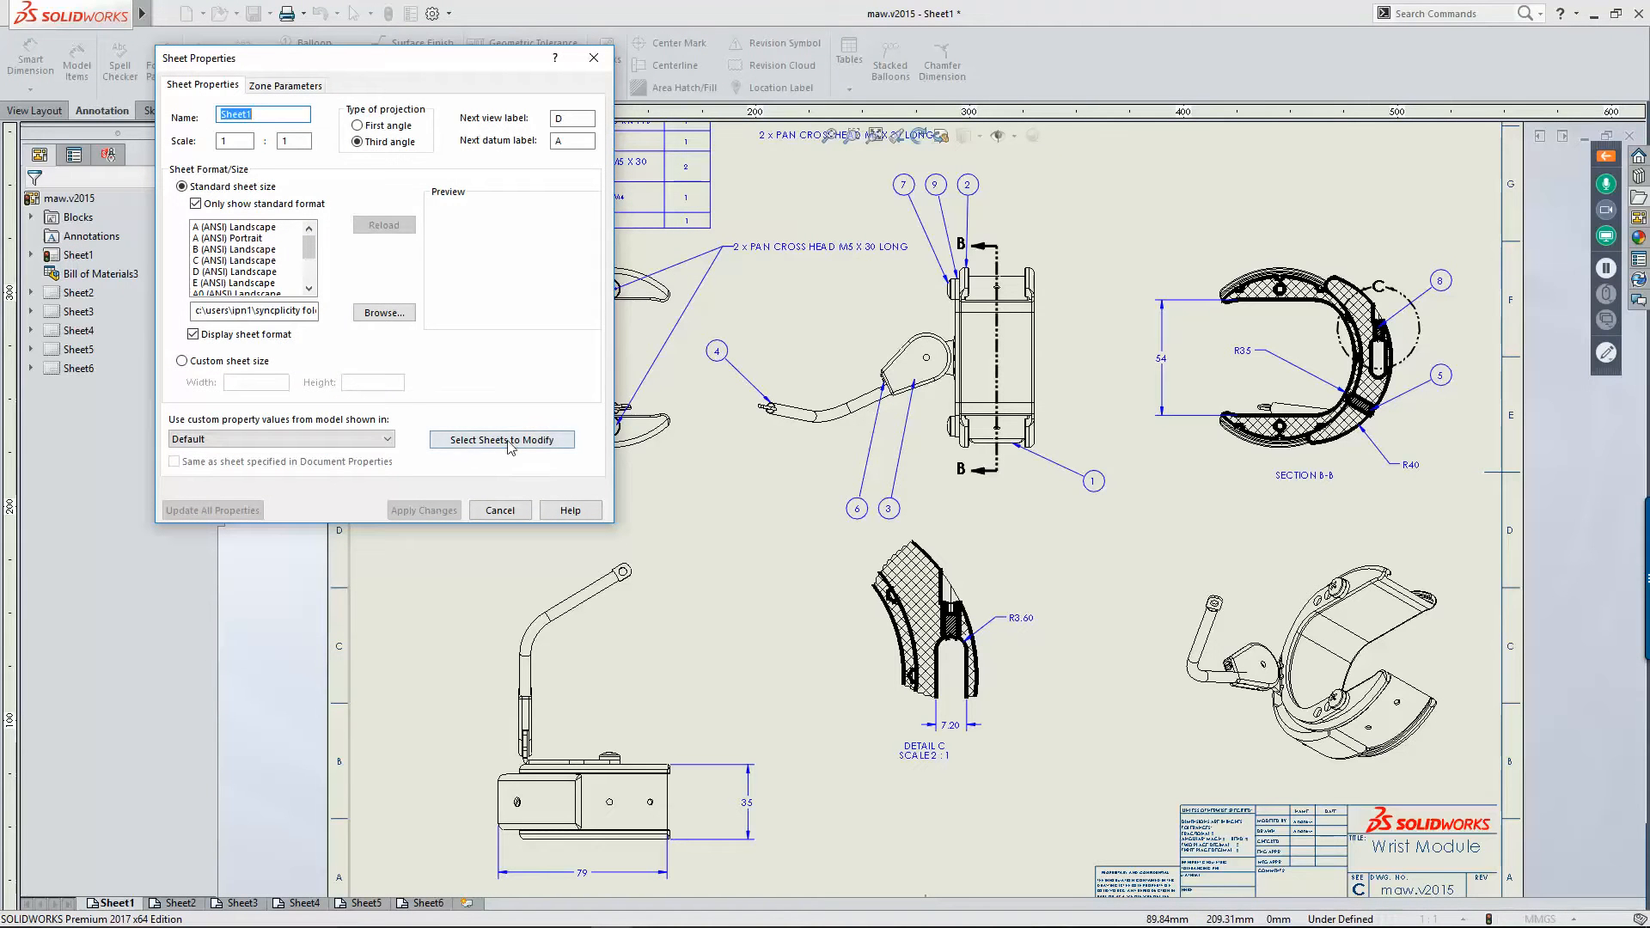
pyautogui.click(249, 261)
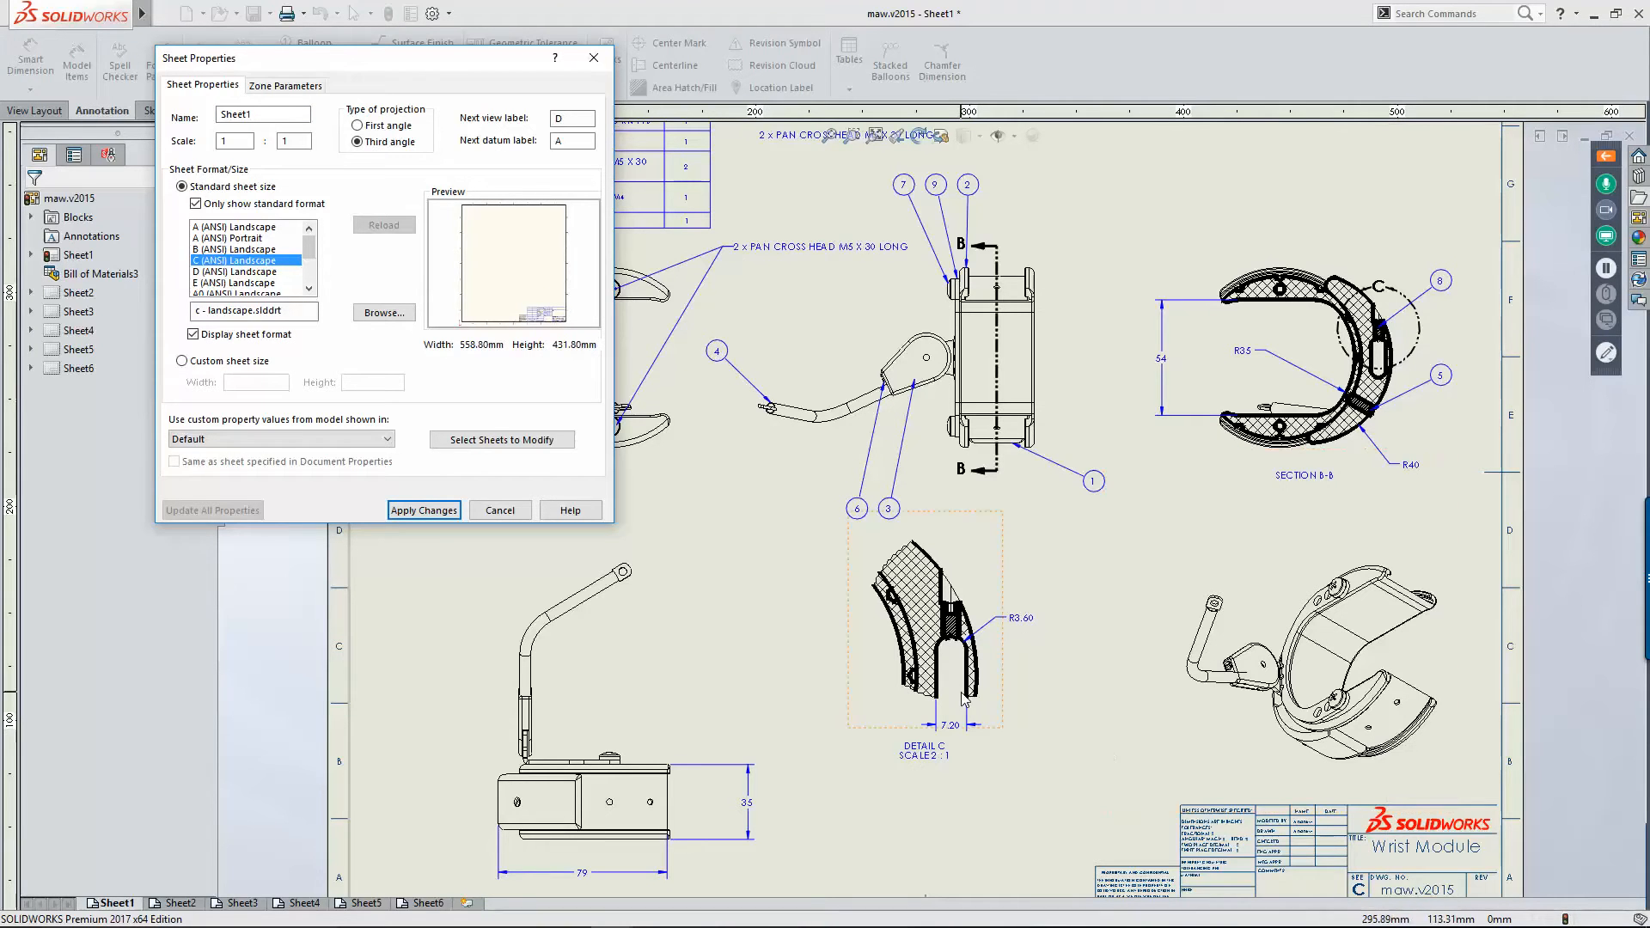
pyautogui.click(502, 441)
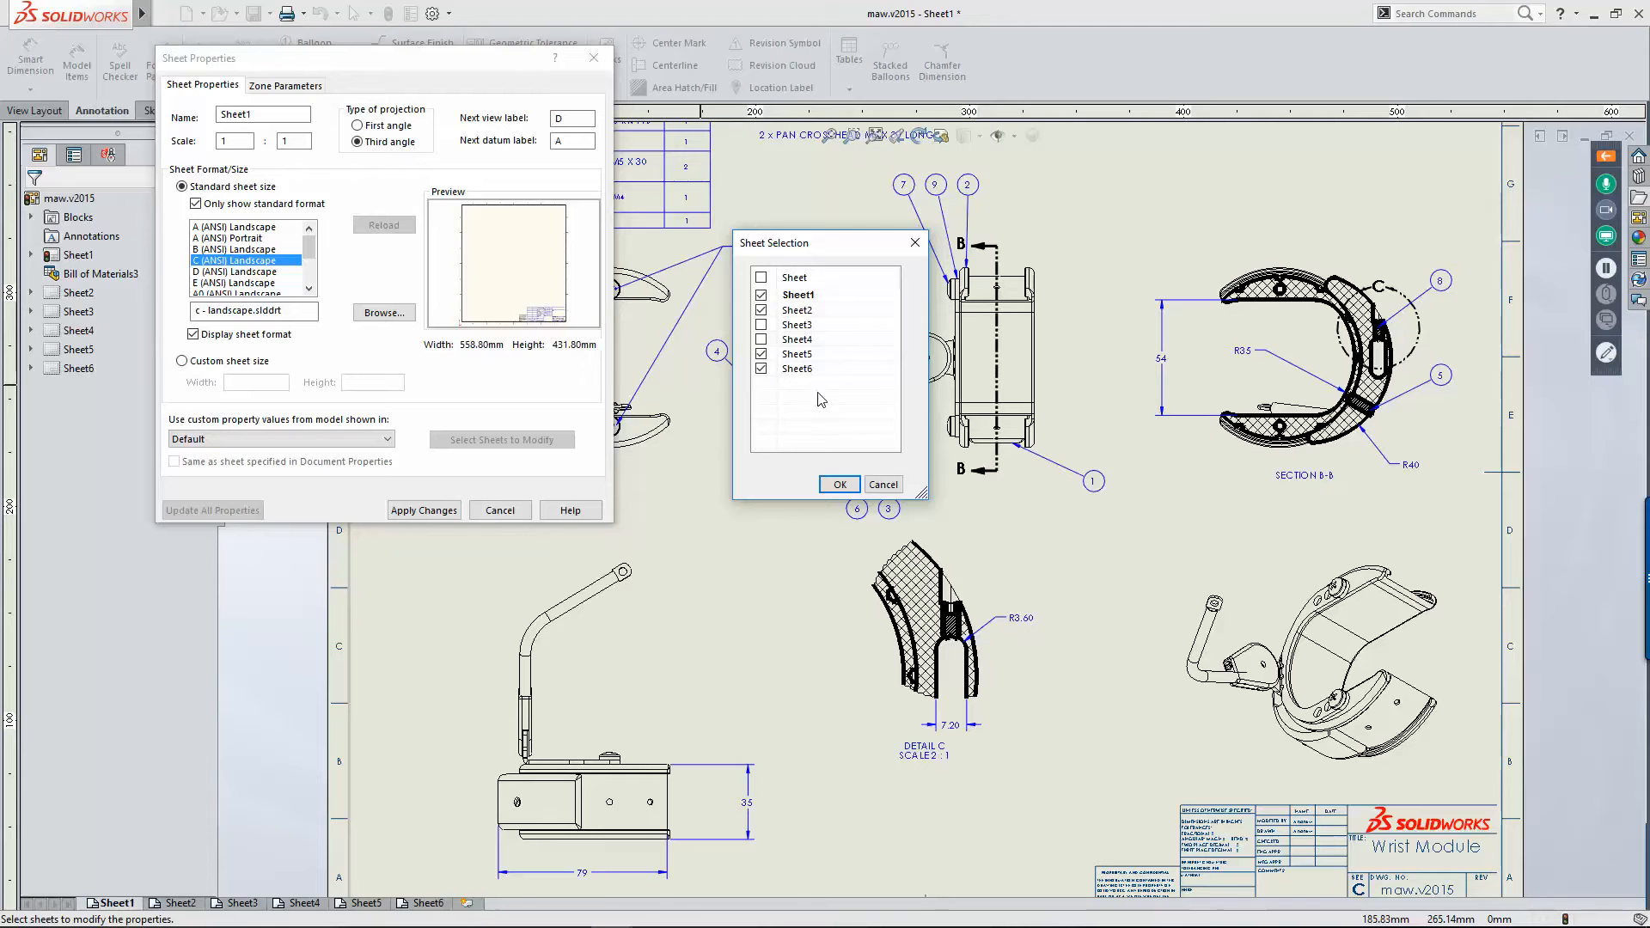
pyautogui.click(839, 484)
pyautogui.click(426, 511)
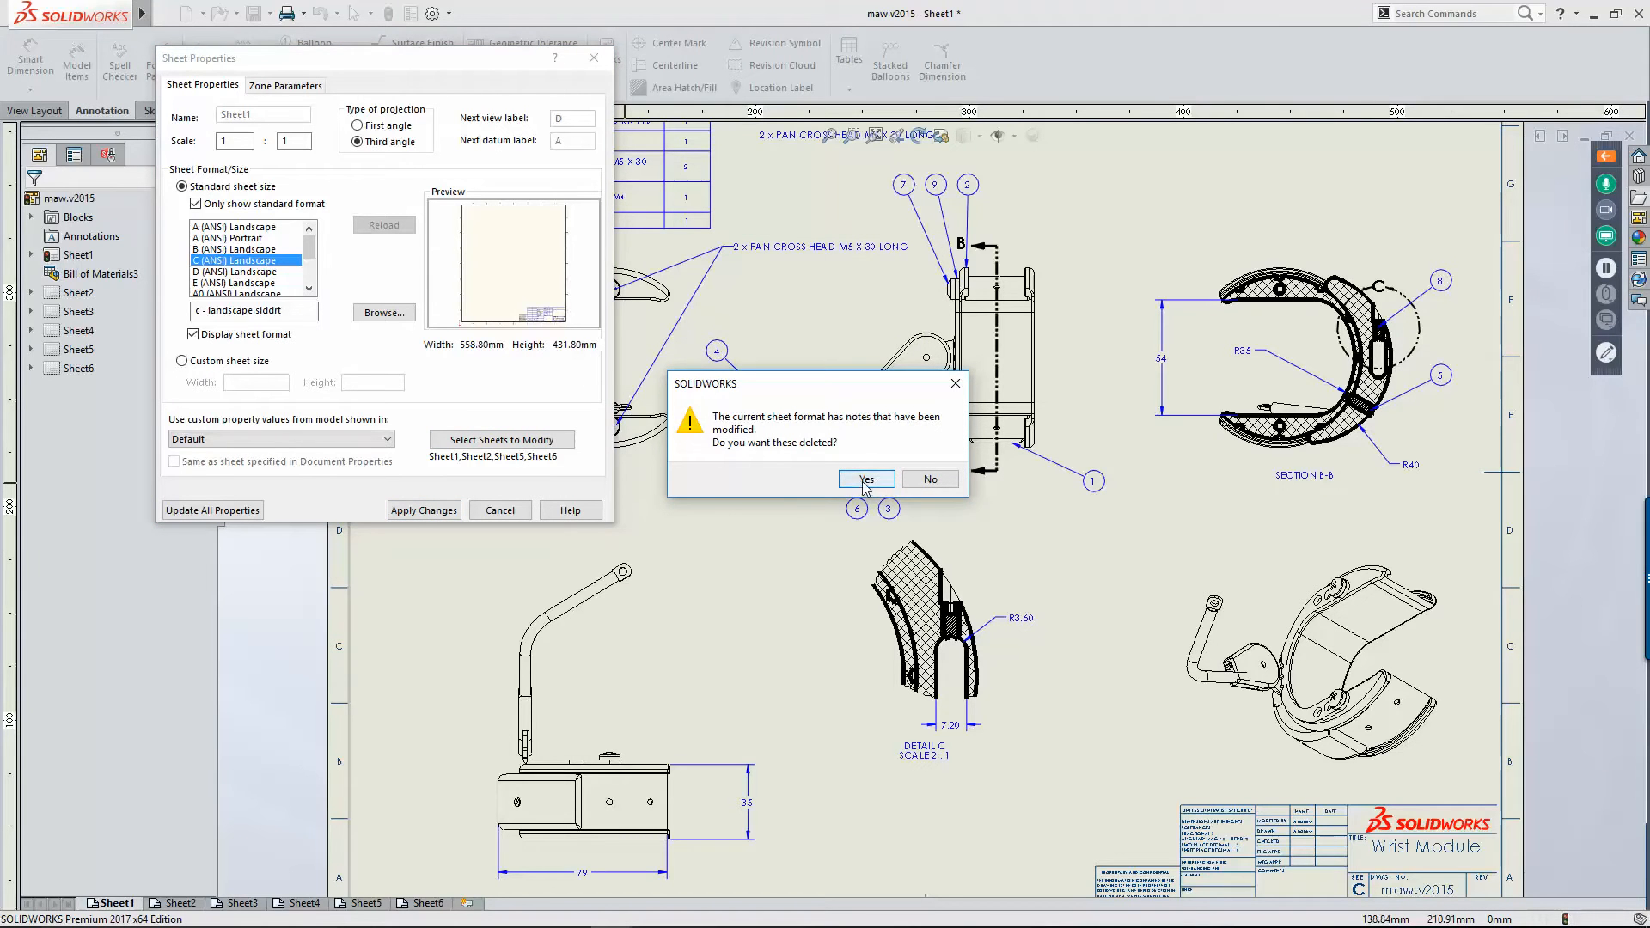
pyautogui.click(865, 479)
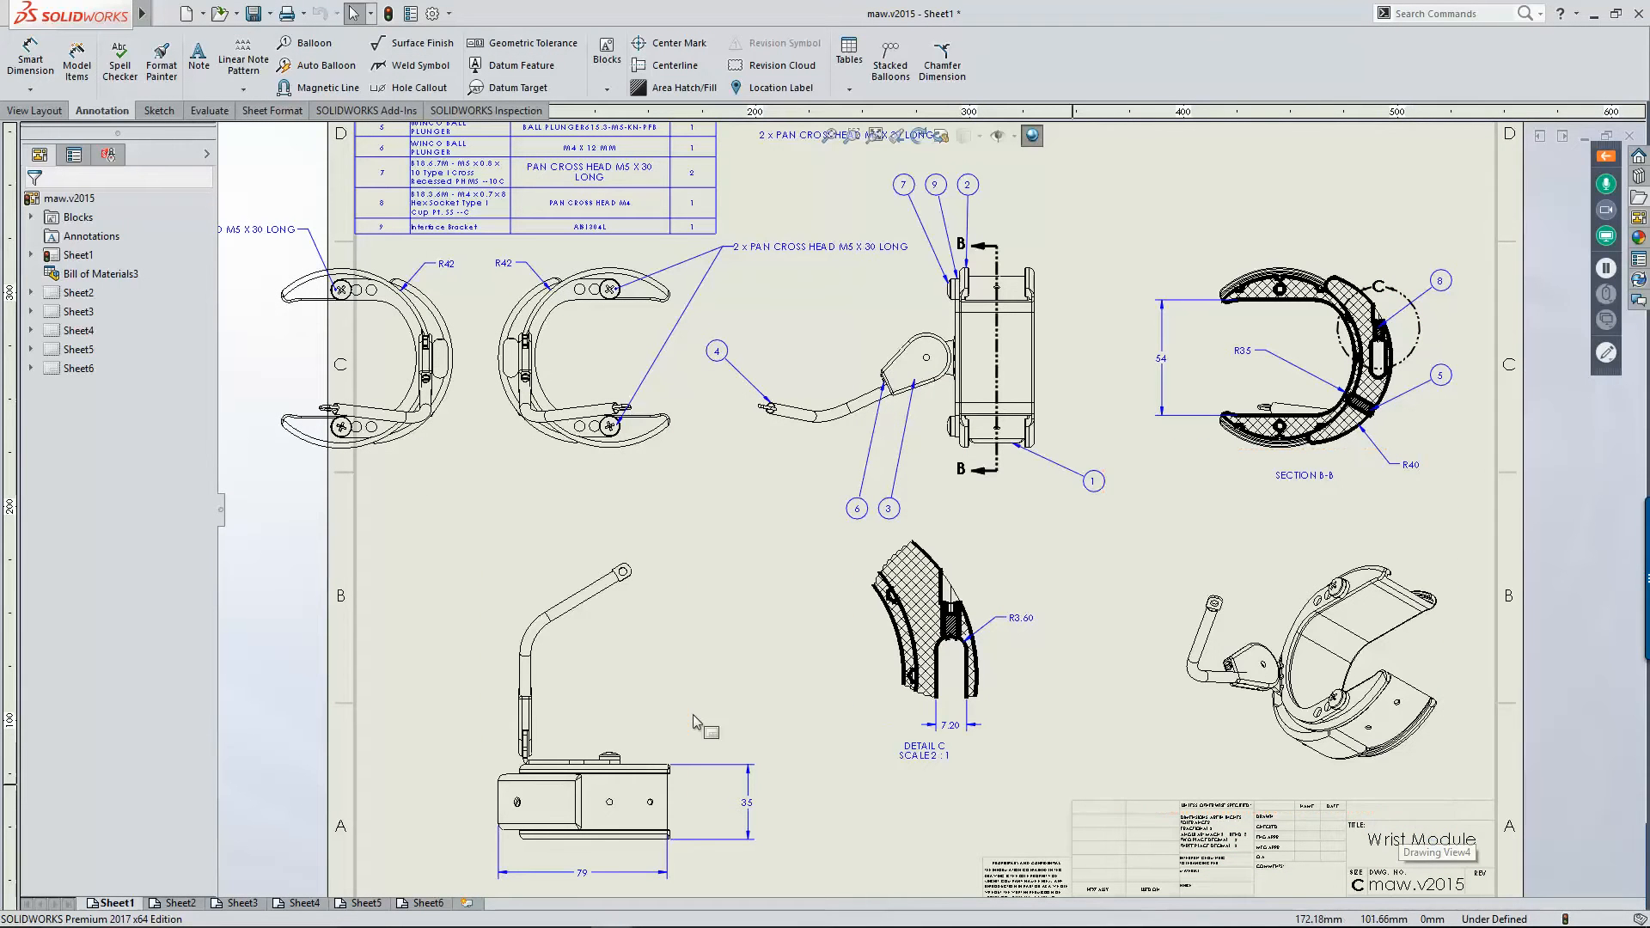
# Step: Check the sheet format and title block on Sheet2 and Sheet3
pyautogui.click(179, 904)
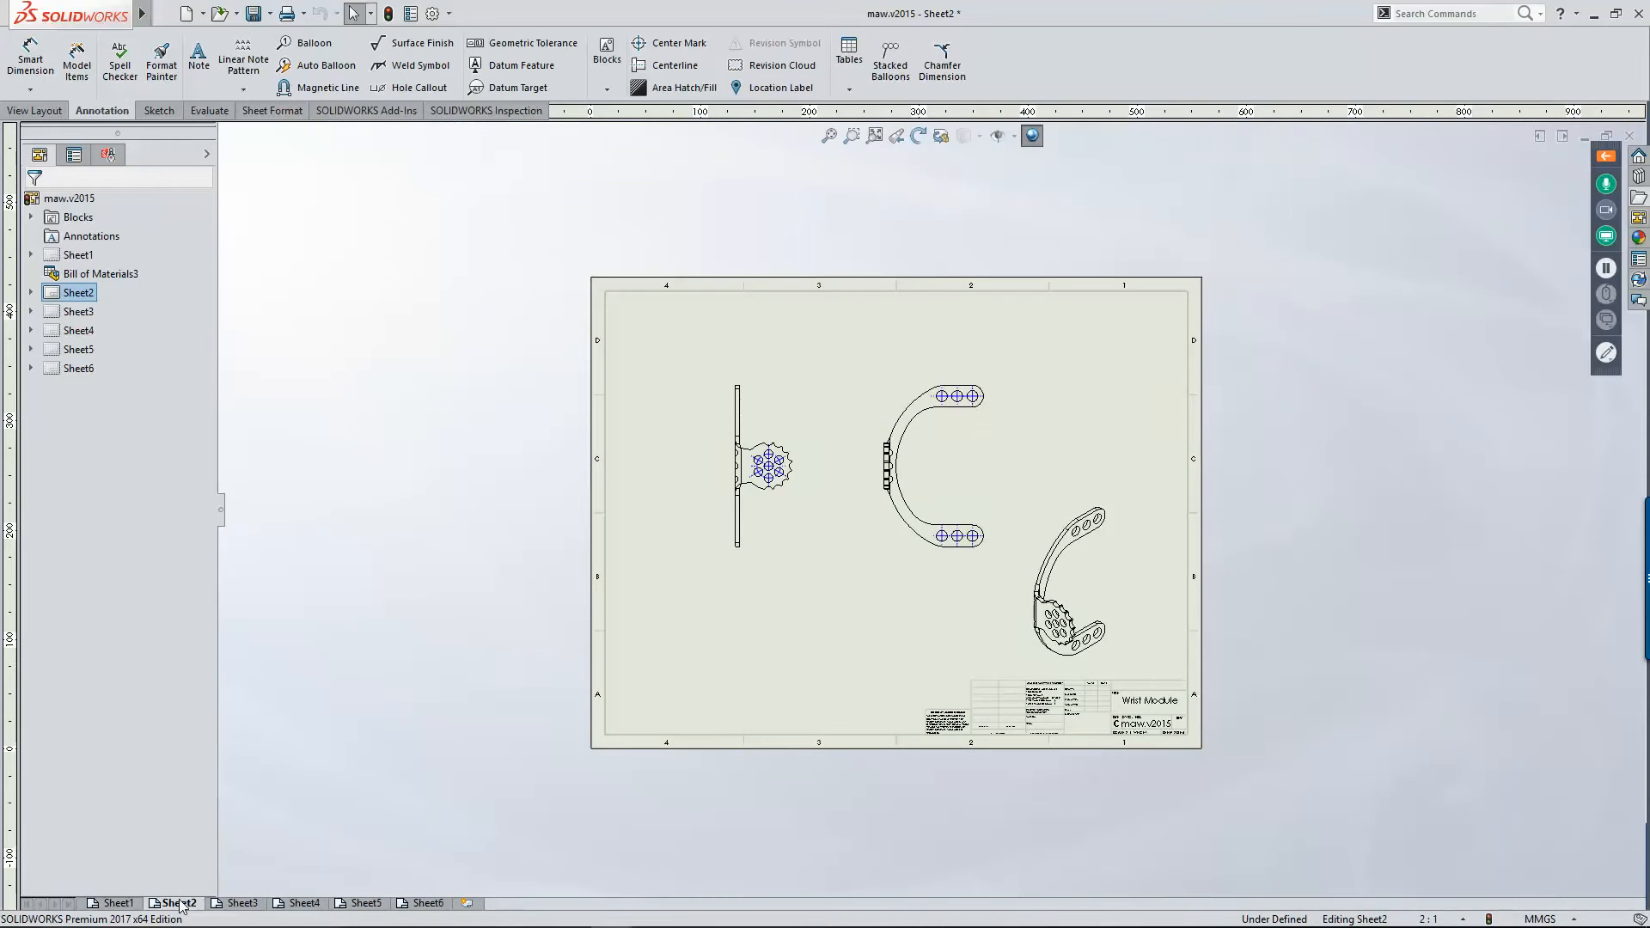
pyautogui.click(233, 905)
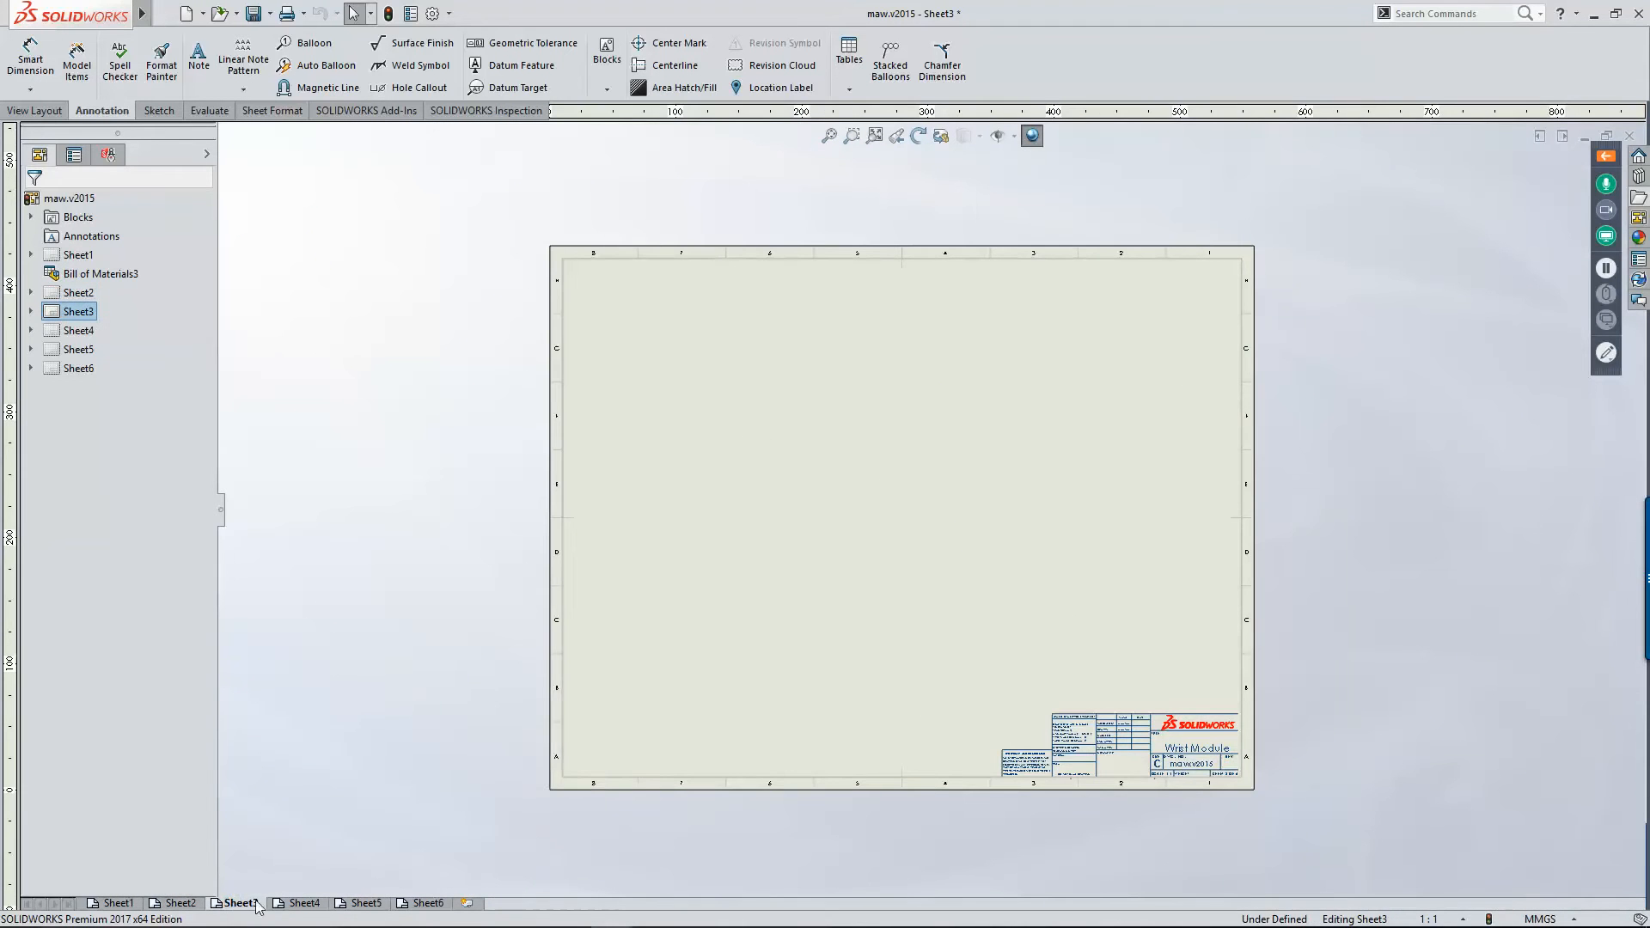
# Step: Check the sheet format and title block on Sheet4, Sheet5 and Sheet6
pyautogui.click(296, 904)
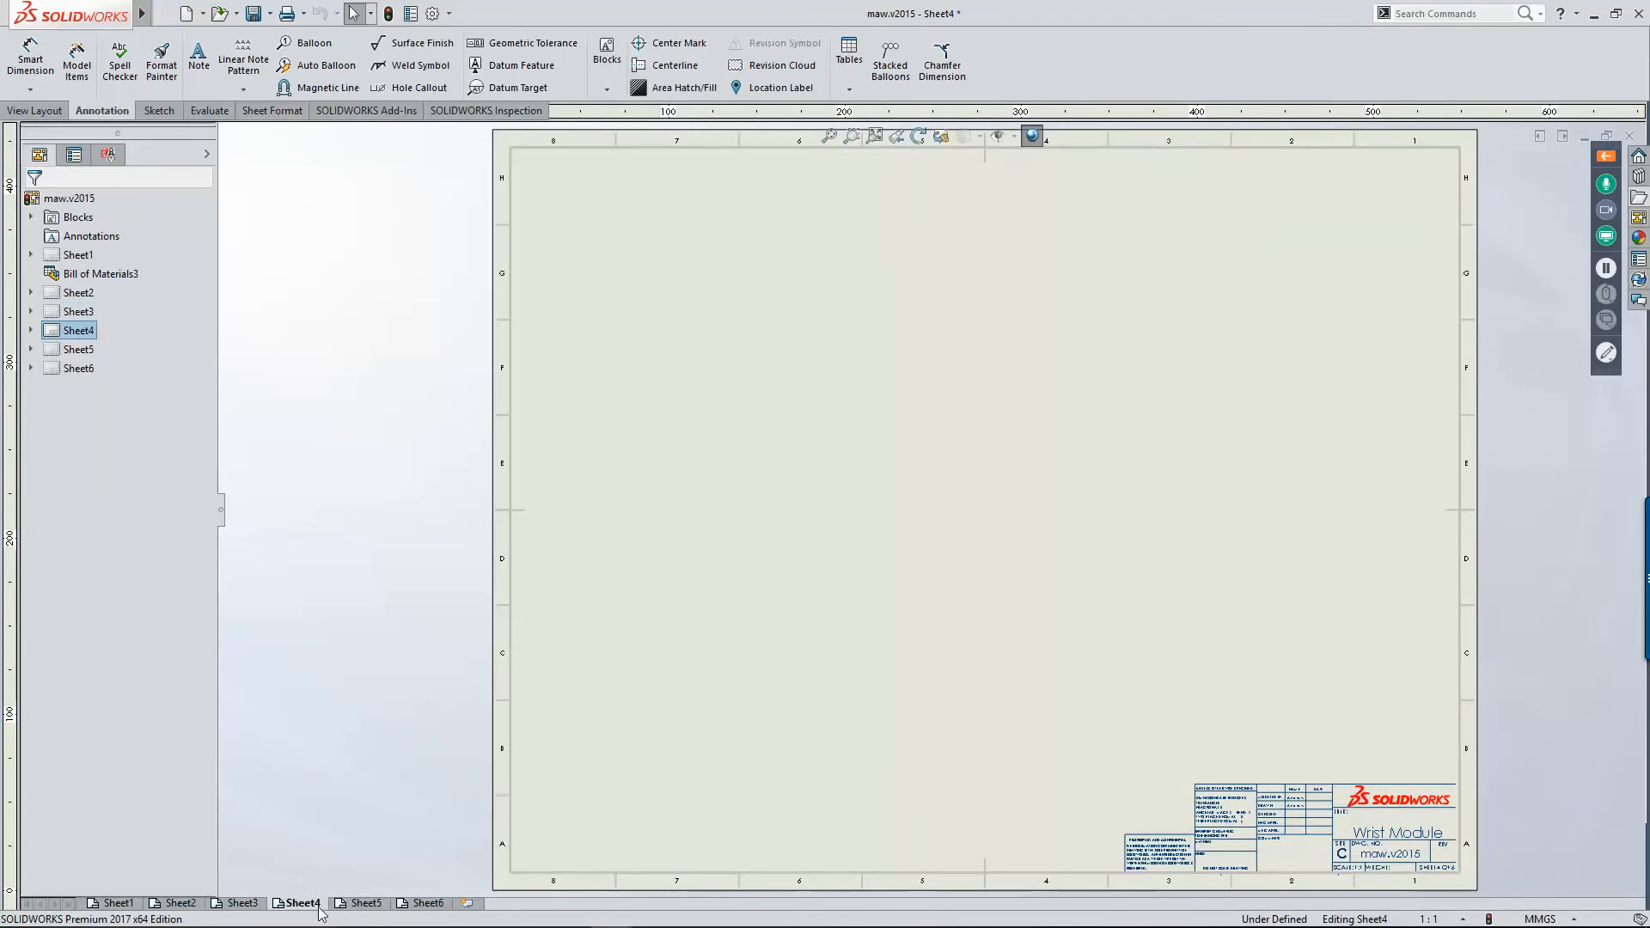
pyautogui.click(368, 905)
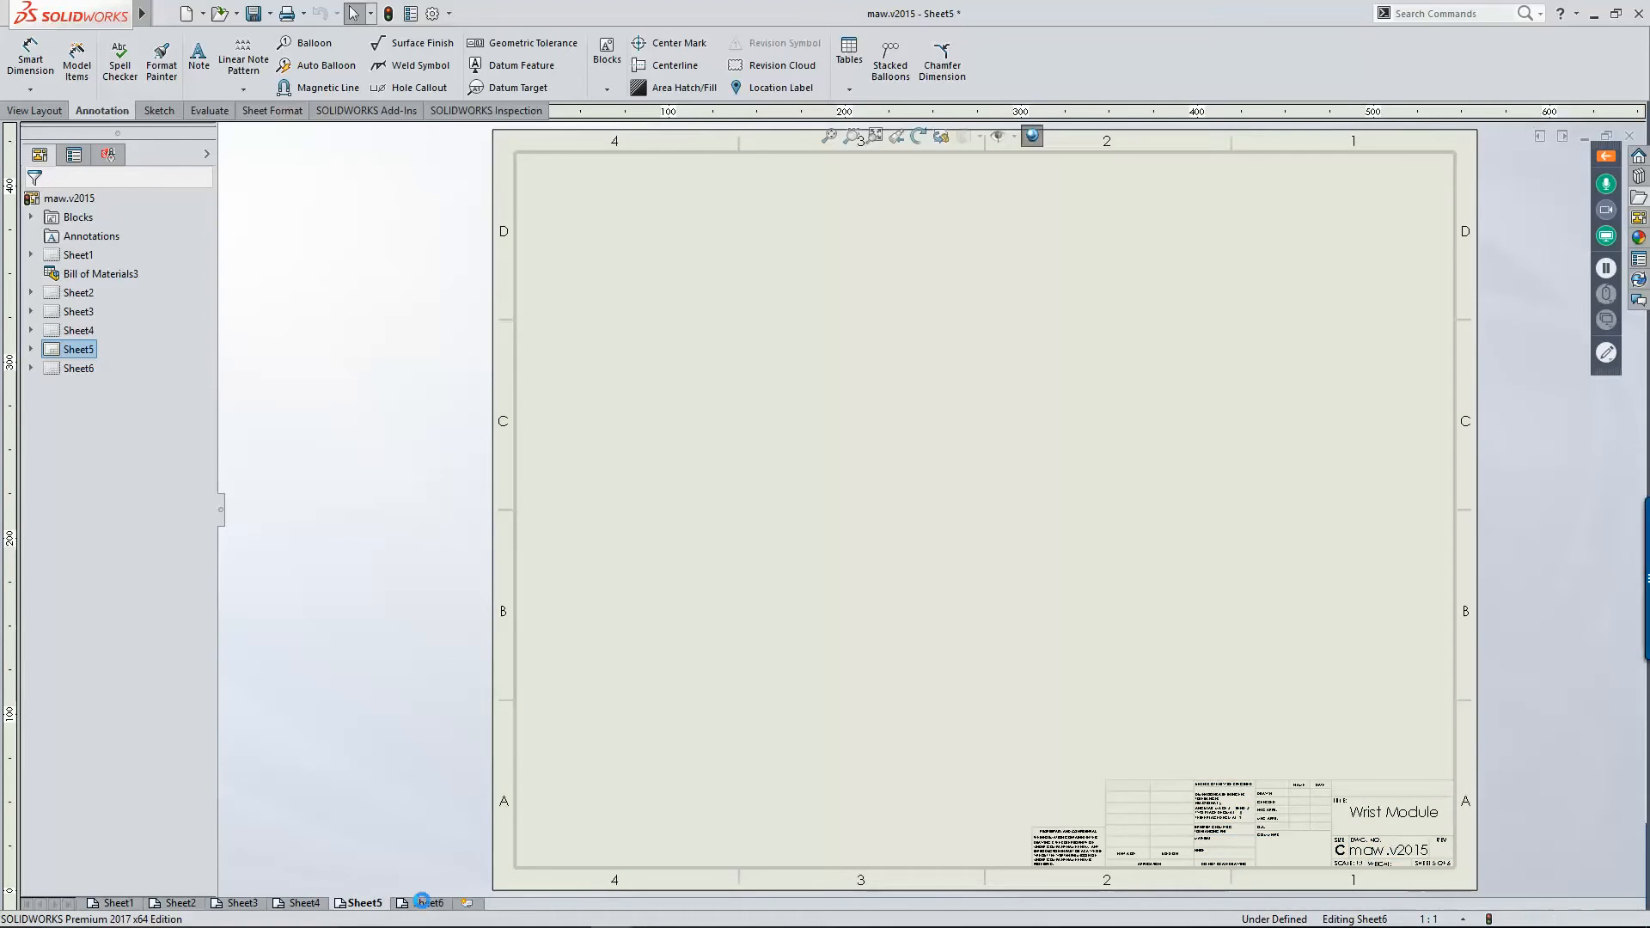
pyautogui.click(421, 904)
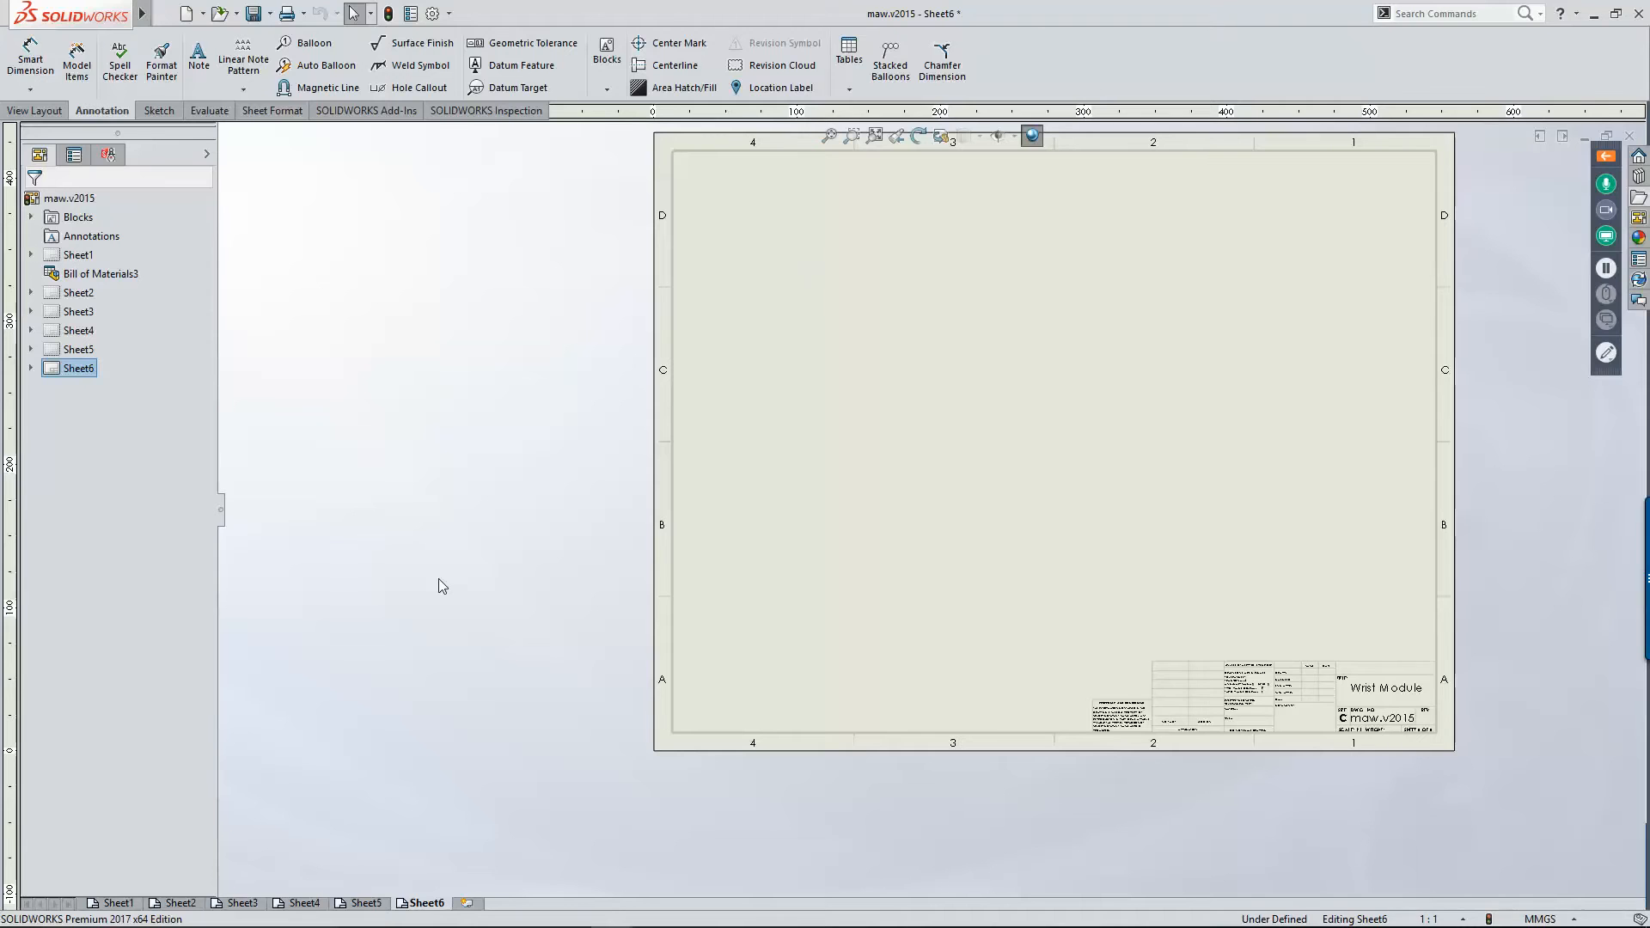
# Step: Switch to the presentation and advance to the "SOLIDWORKS MBD" slide
pyautogui.hotkey('alt', 'Tab')
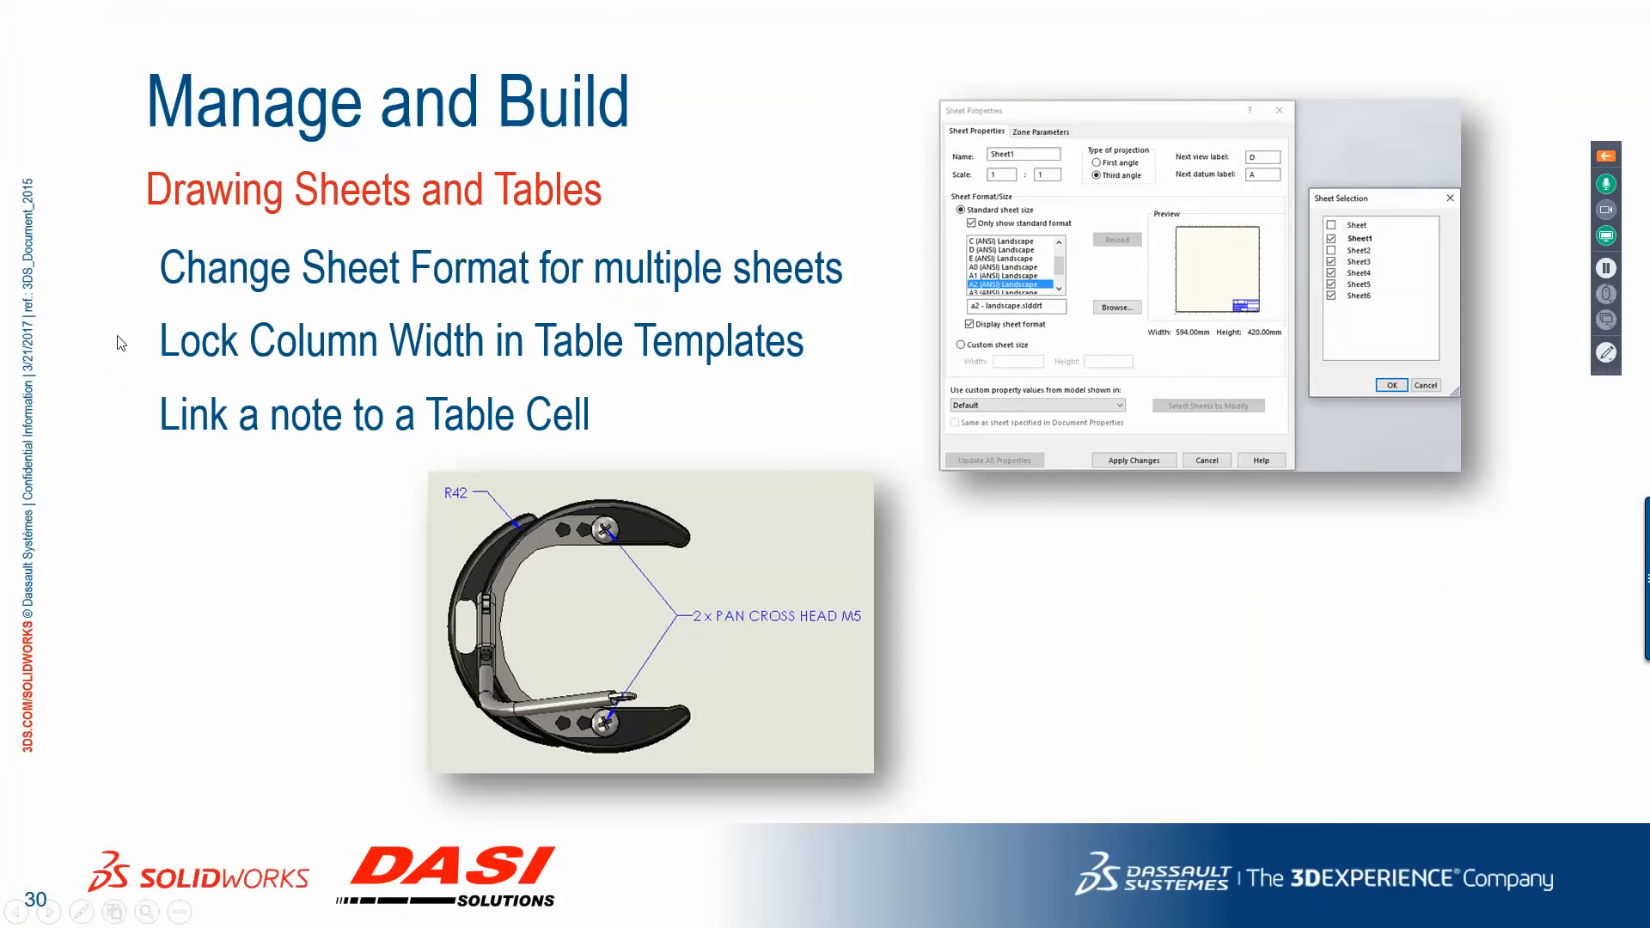
pyautogui.press('Right')
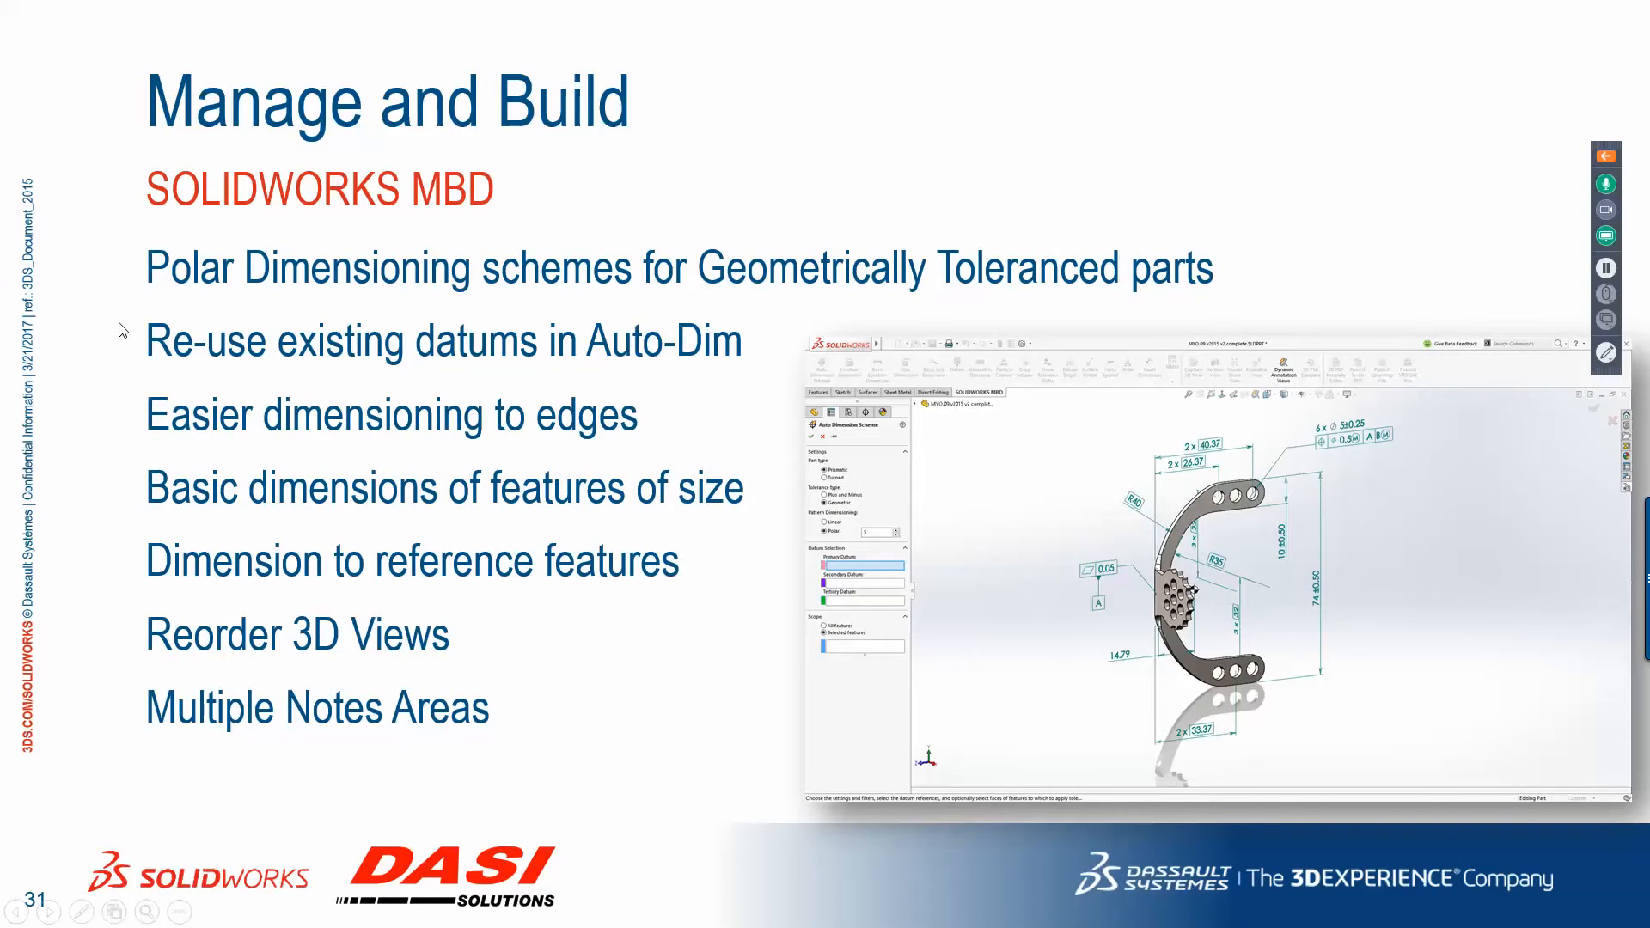
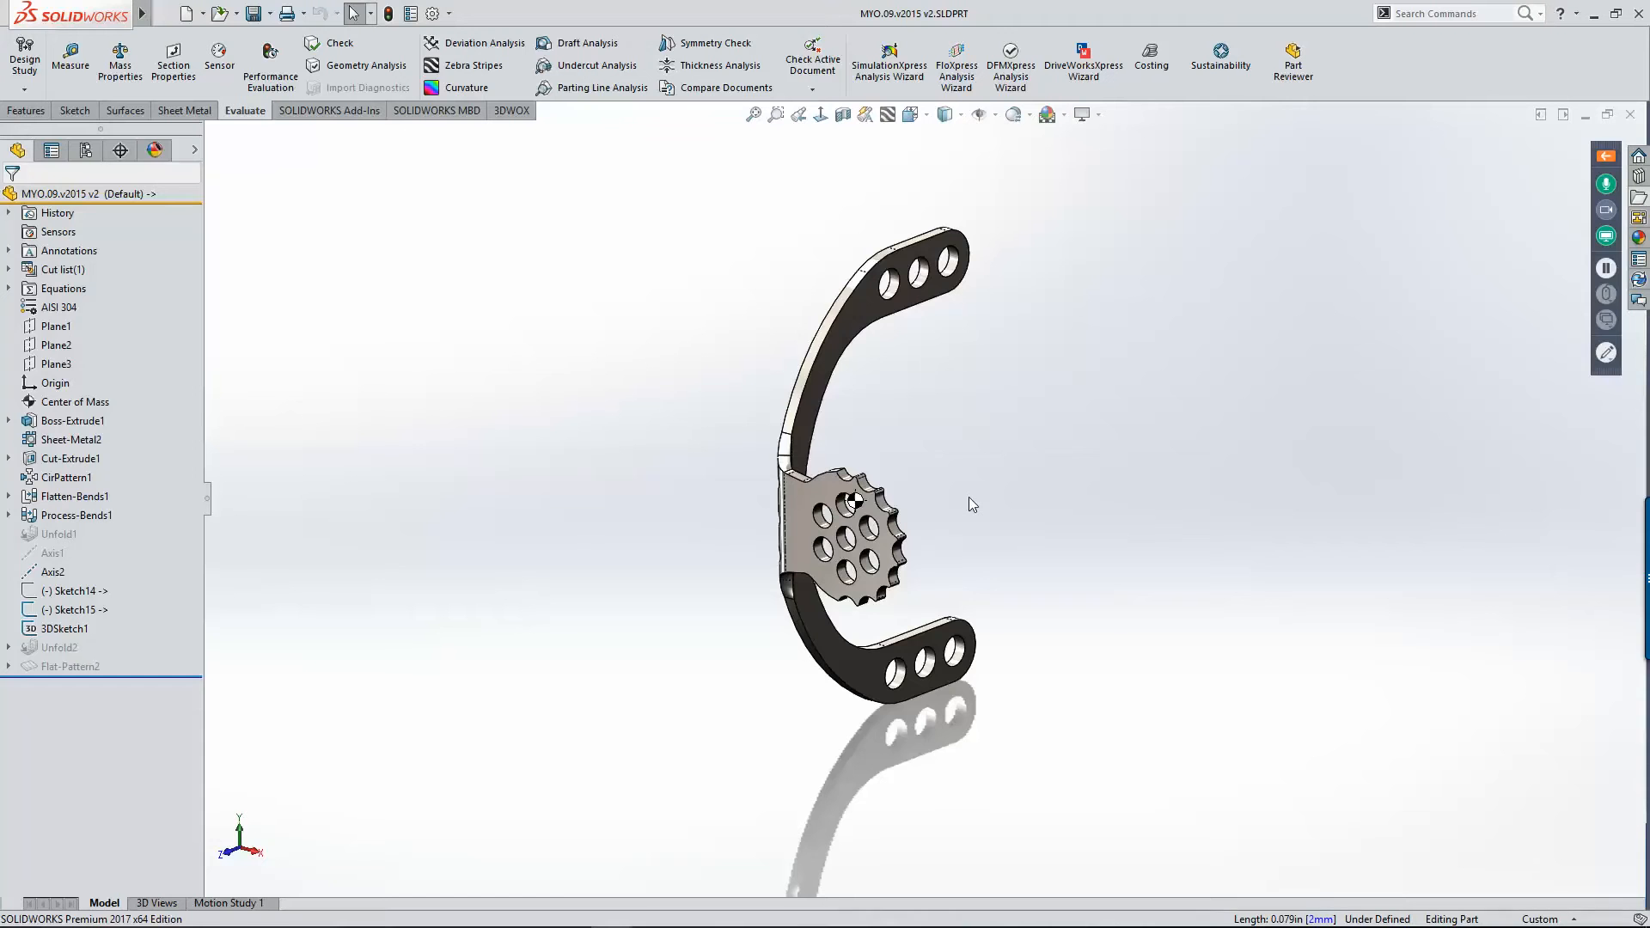
# Step: Display the Boss-Extrude1 dimensions on the MYO.09.v2015 v2 part, clear them, and inspect the part from both sides
pyautogui.doubleClick(874, 323)
pyautogui.moveTo(982, 514); pyautogui.dragTo(916, 461, button='middle')
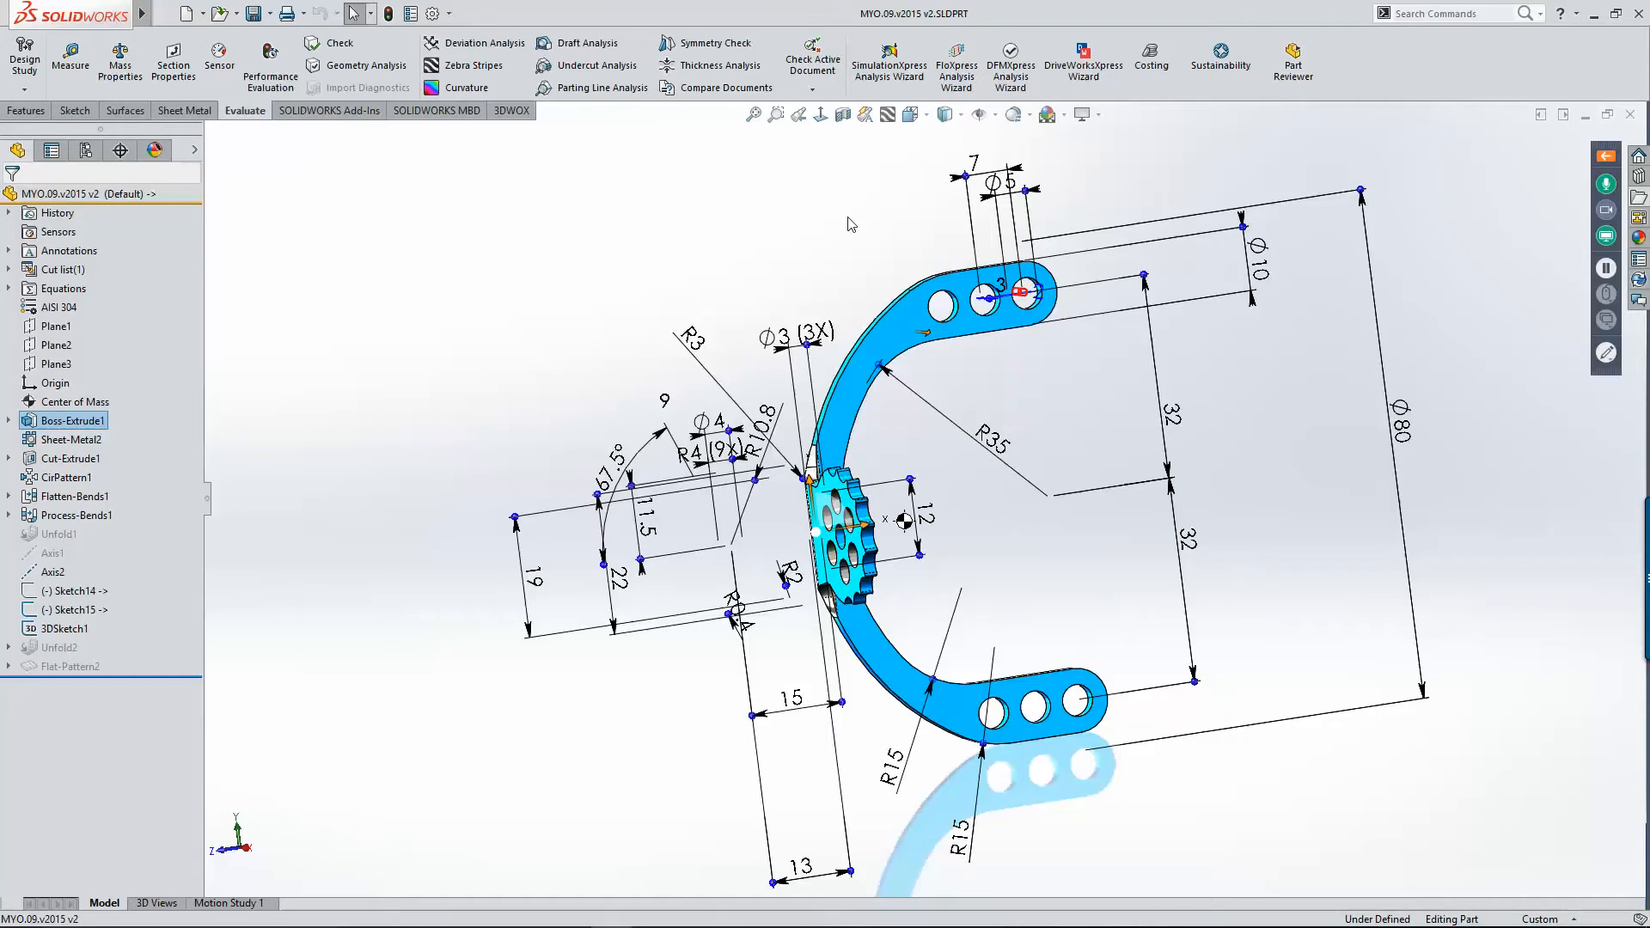
pyautogui.click(647, 255)
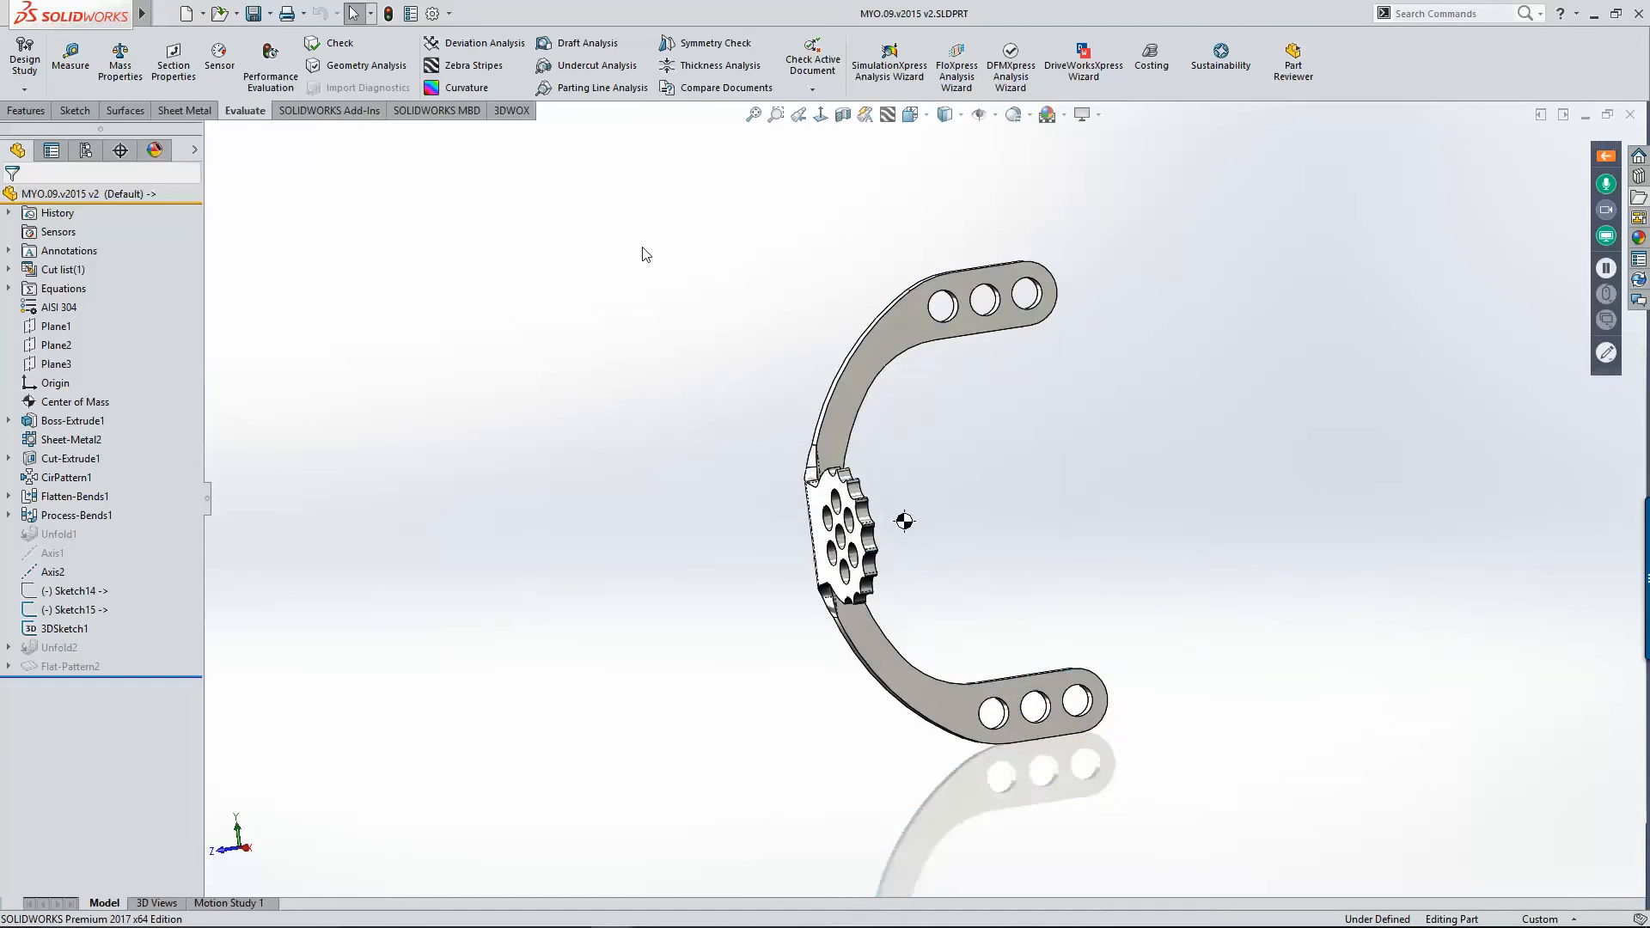
pyautogui.moveTo(712, 287); pyautogui.dragTo(744, 338, button='middle')
pyautogui.keyDown('shift'); pyautogui.moveTo(1012, 378); pyautogui.dragTo(960, 405, button='middle'); pyautogui.keyUp('shift')
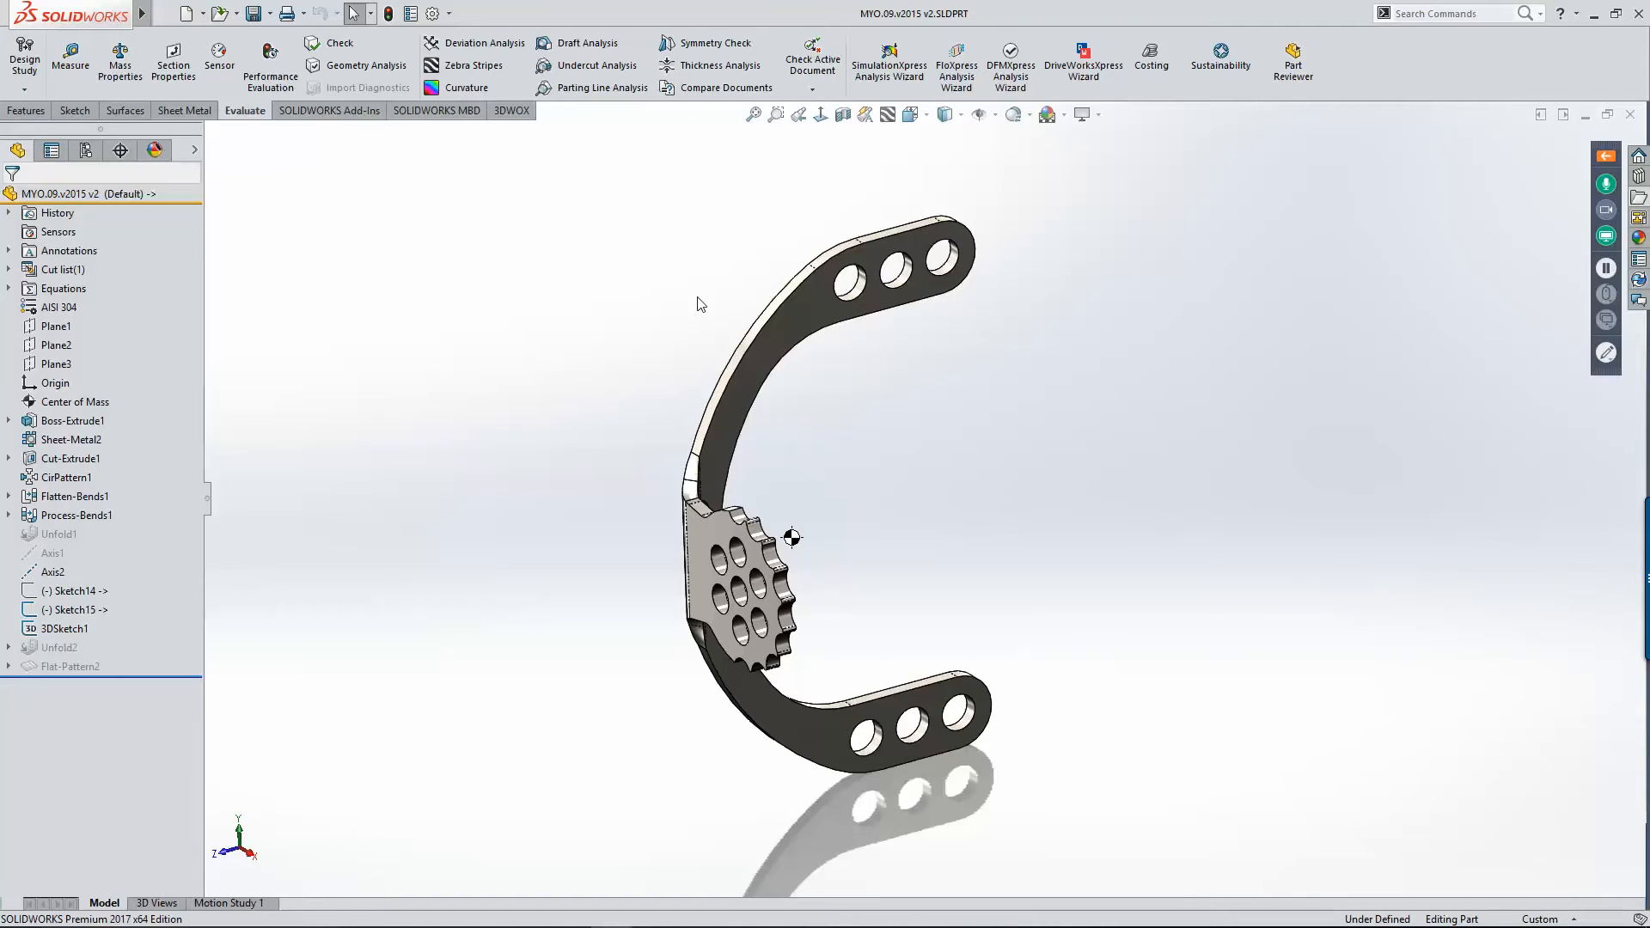
# Step: Create a prismatic, geometric auto dimension scheme with linear patterns: toothed plate face as primary datum, its center hole as secondary, surrounding hole pattern as scope
pyautogui.click(438, 111)
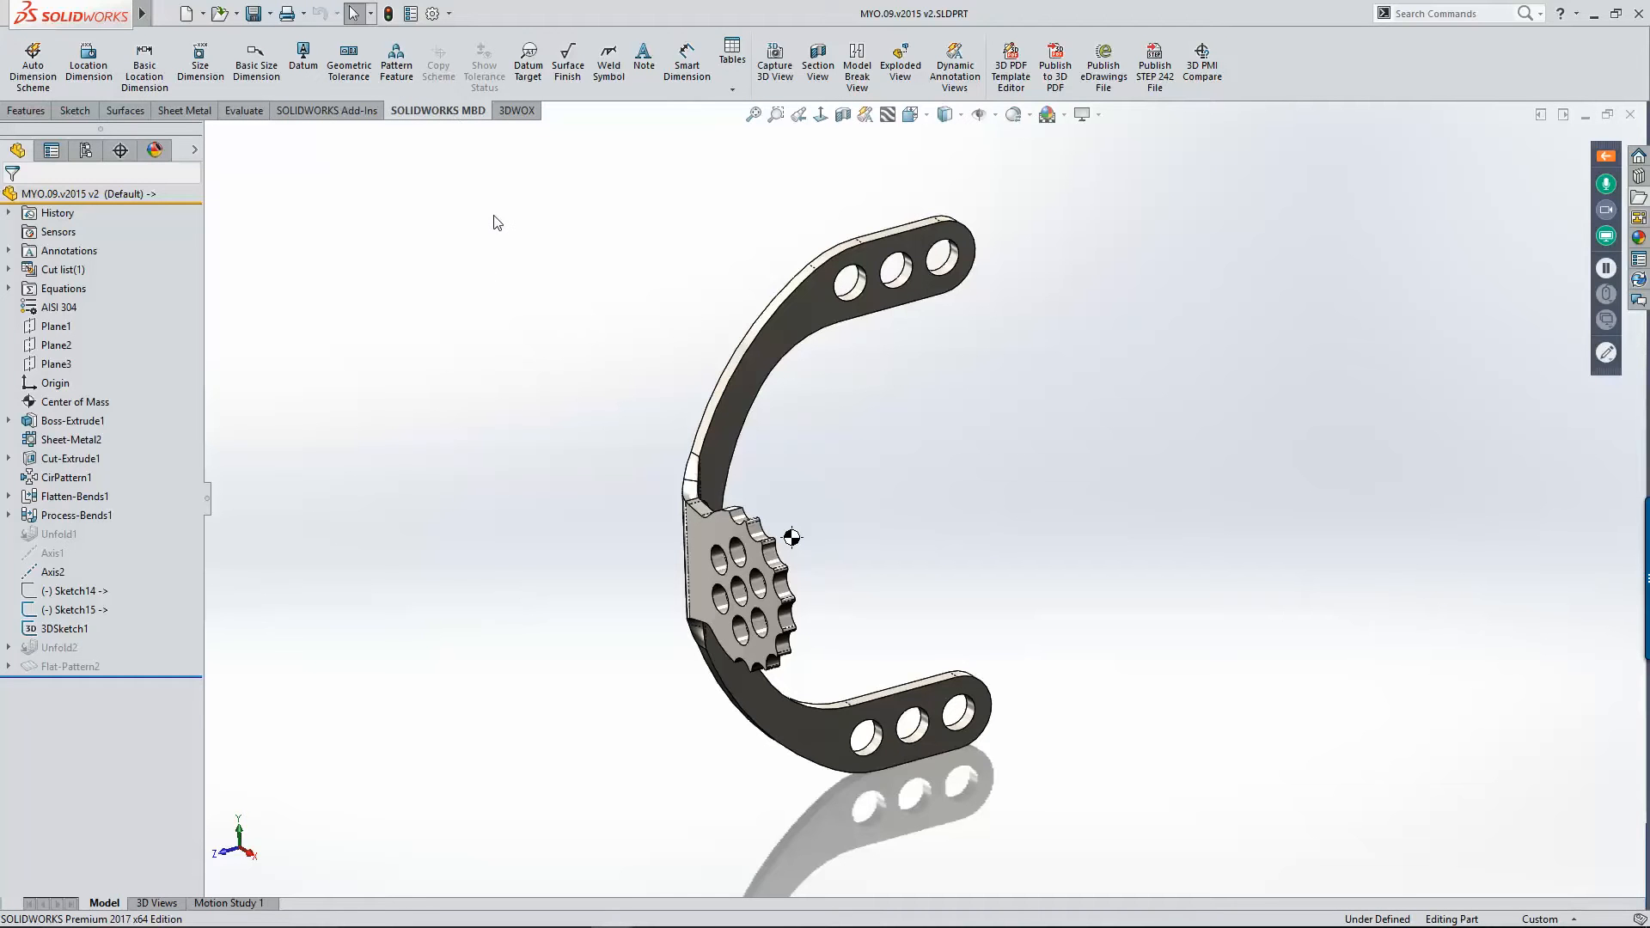
pyautogui.click(35, 75)
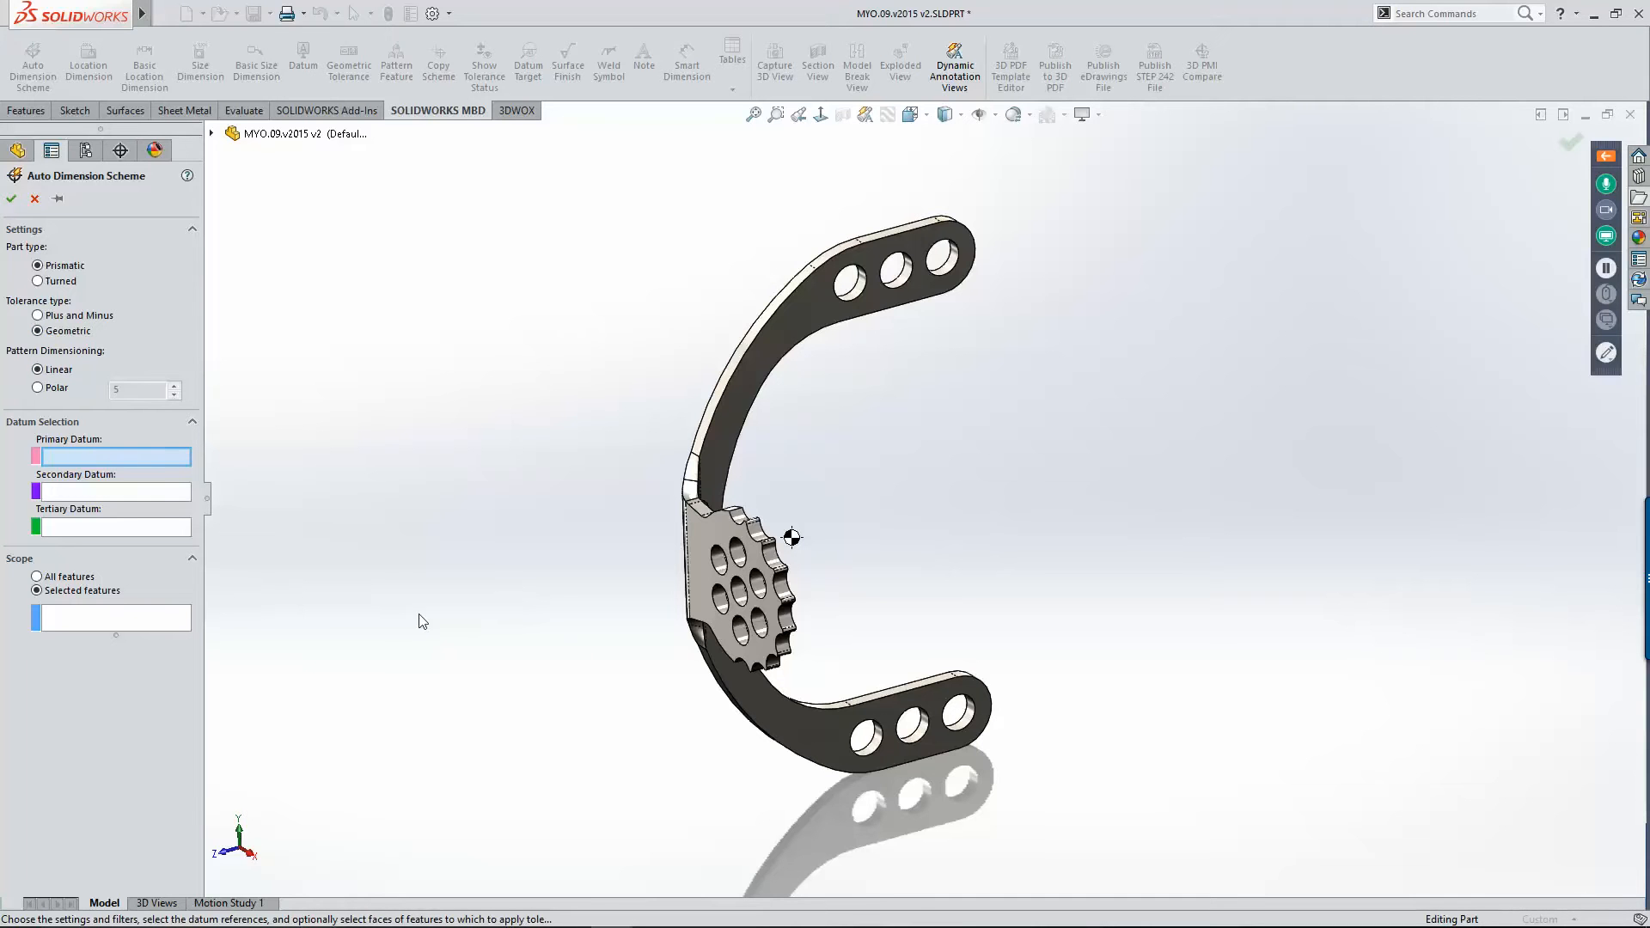
pyautogui.click(703, 578)
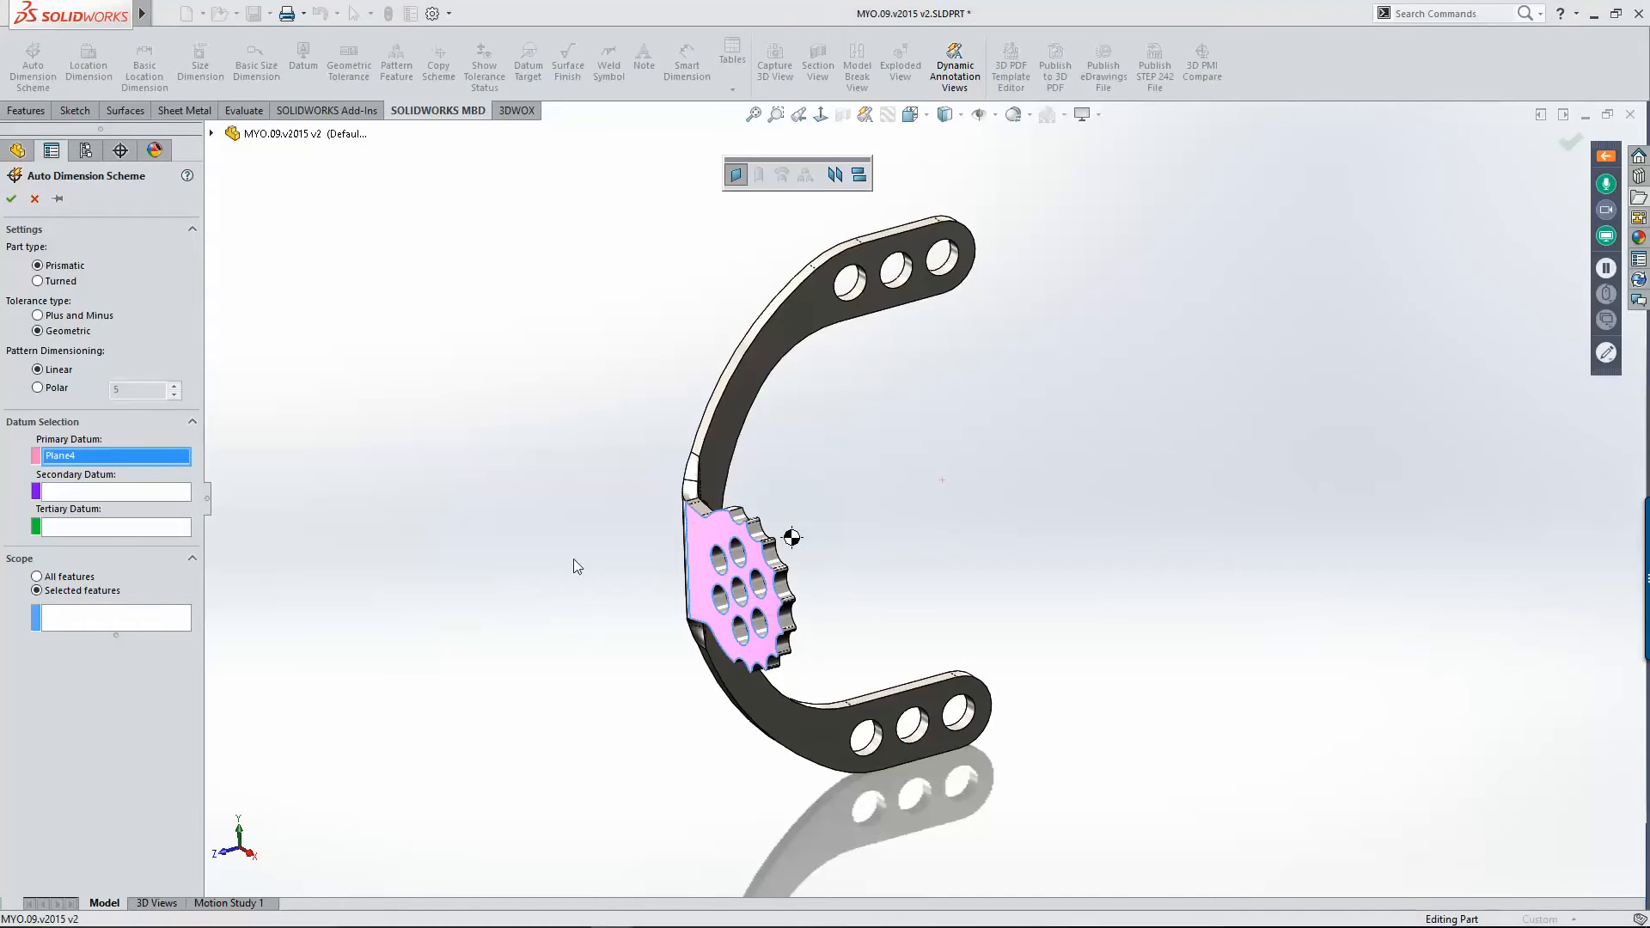
pyautogui.click(119, 493)
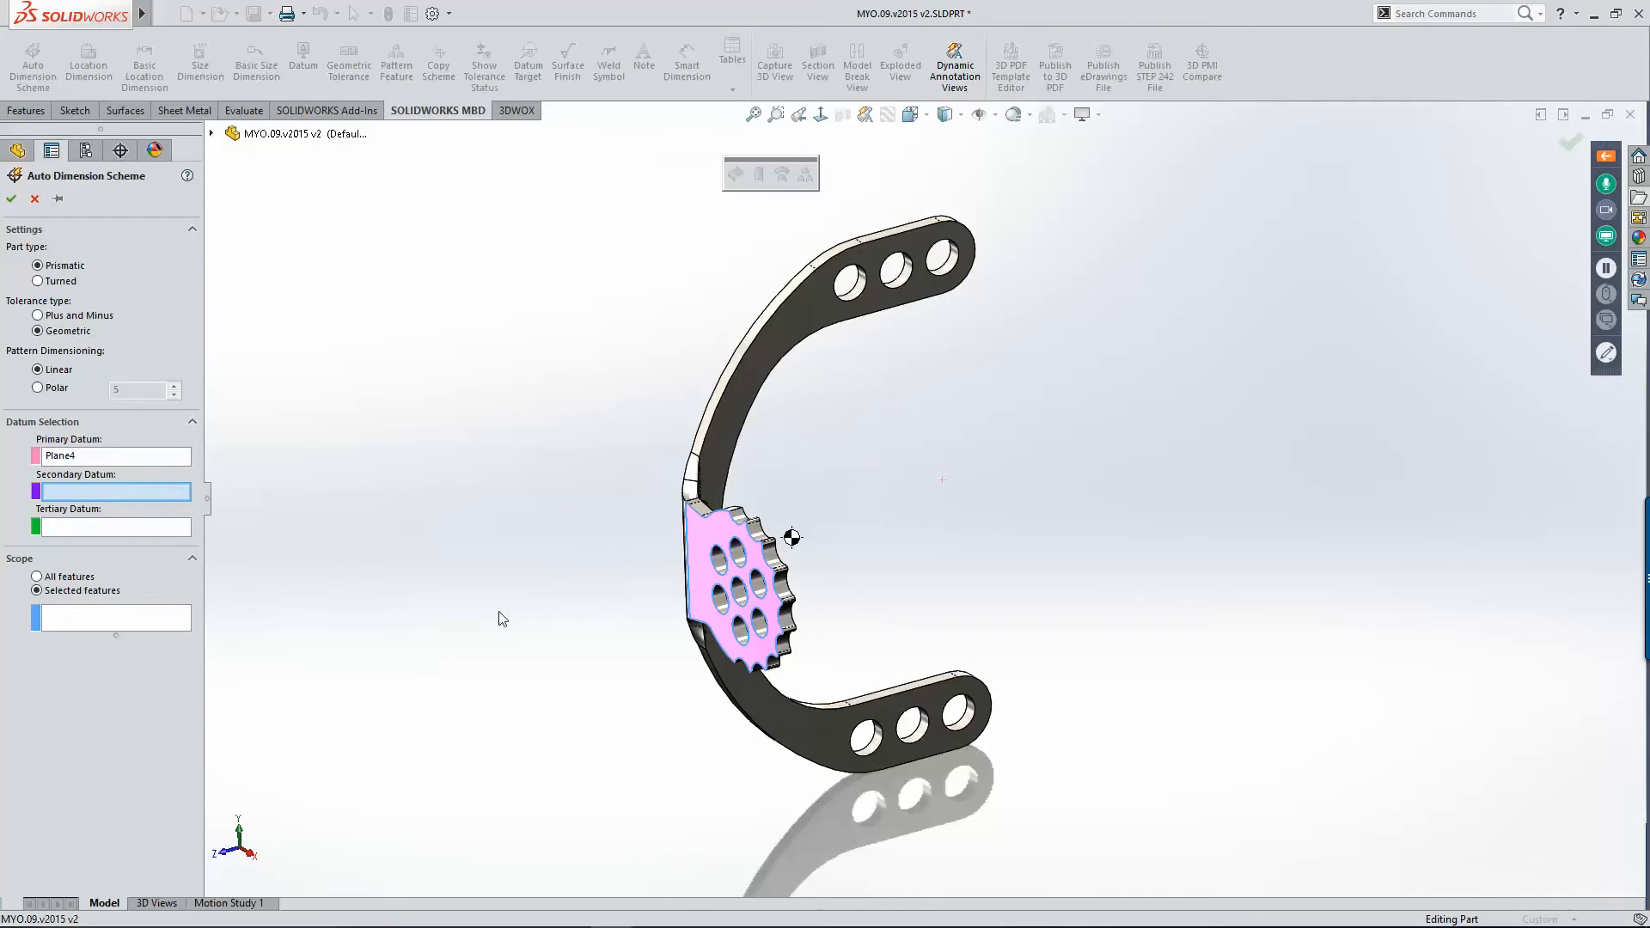
pyautogui.click(755, 594)
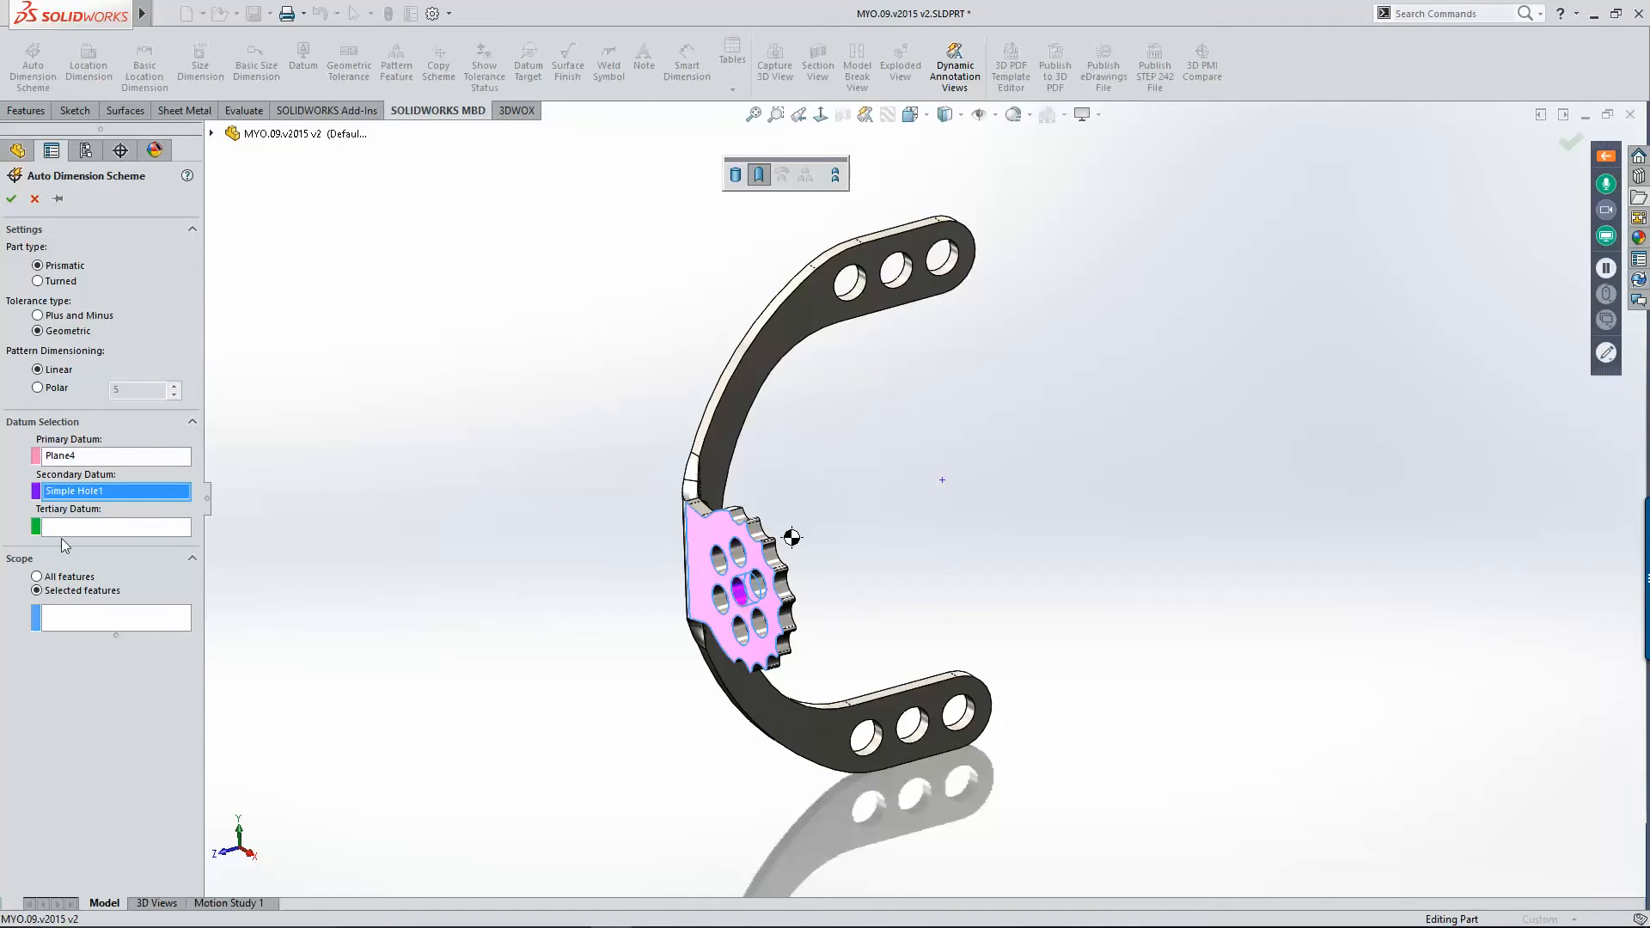
pyautogui.click(92, 619)
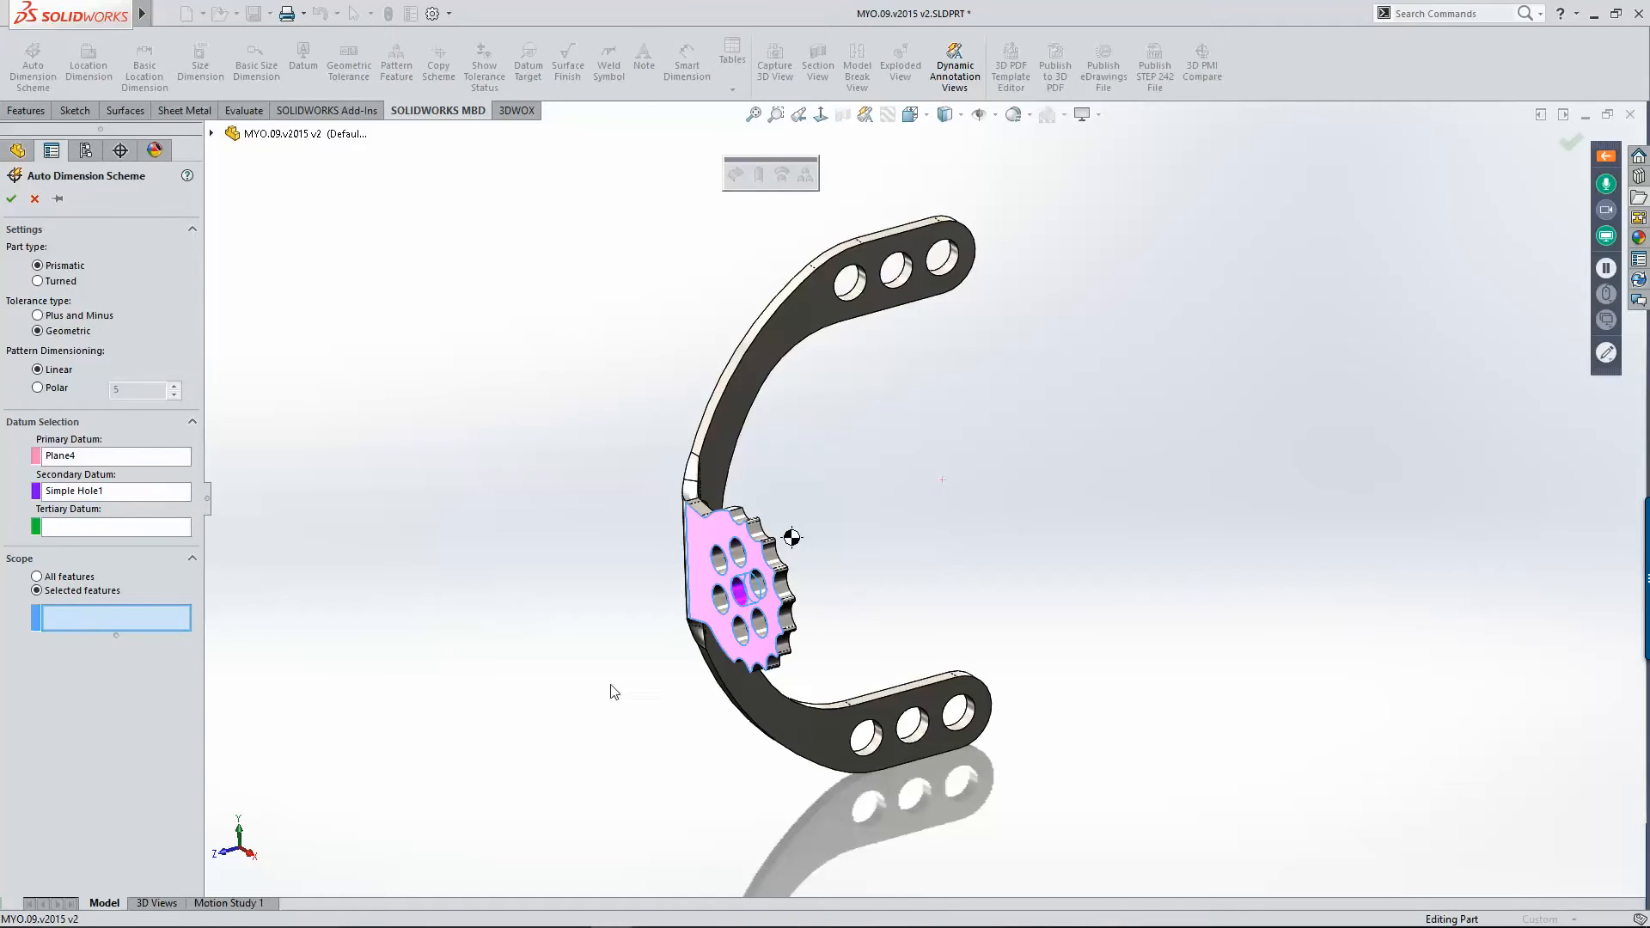
pyautogui.click(743, 636)
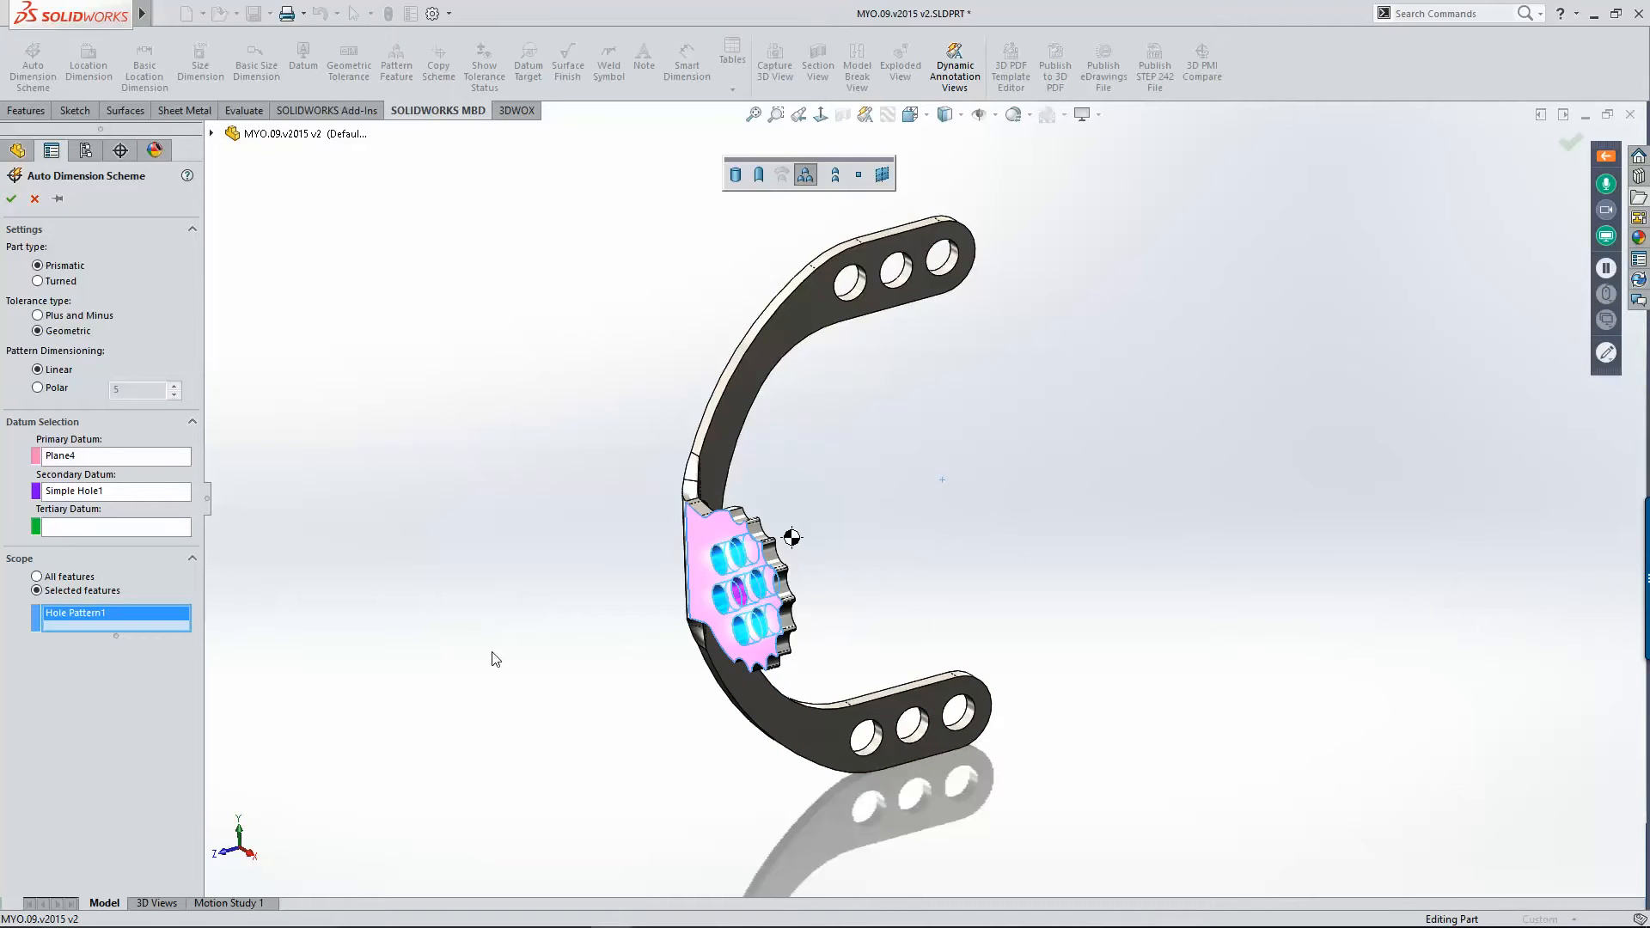
pyautogui.click(11, 199)
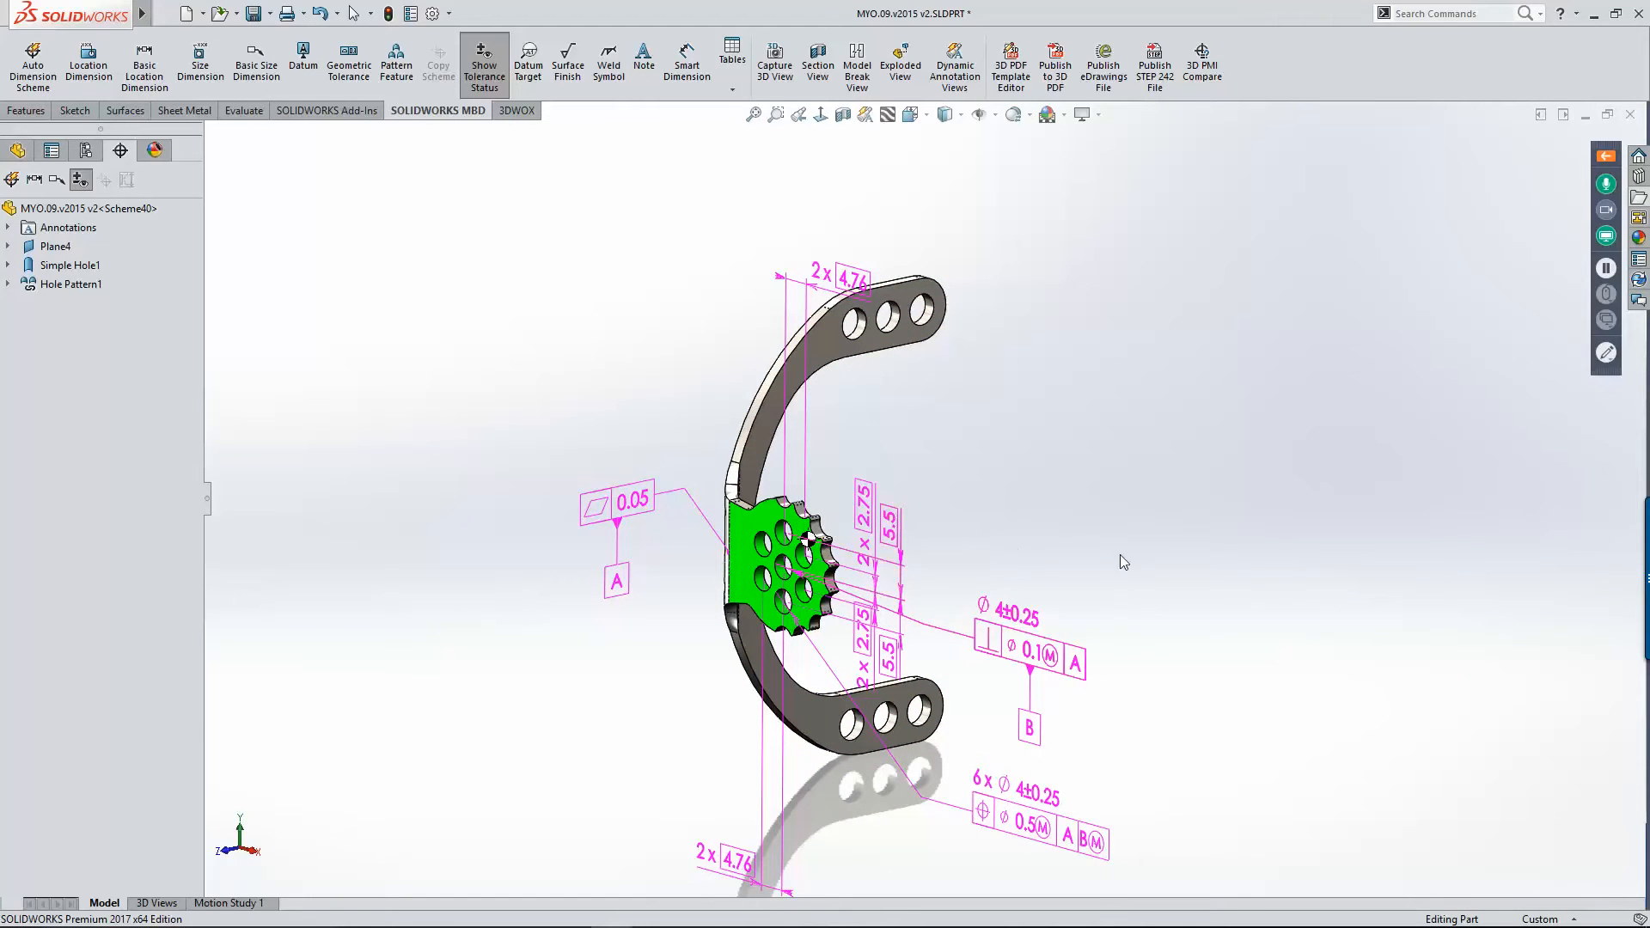
# Step: Reposition the center hole's callout with datum B slightly lower and closer to the part, and toggle the tolerance status colouring off and back on
pyautogui.moveTo(1033, 625)
pyautogui.mouseDown()
pyautogui.moveTo(1040, 694)
pyautogui.moveTo(1034, 682)
pyautogui.mouseUp()
pyautogui.click(1019, 510)
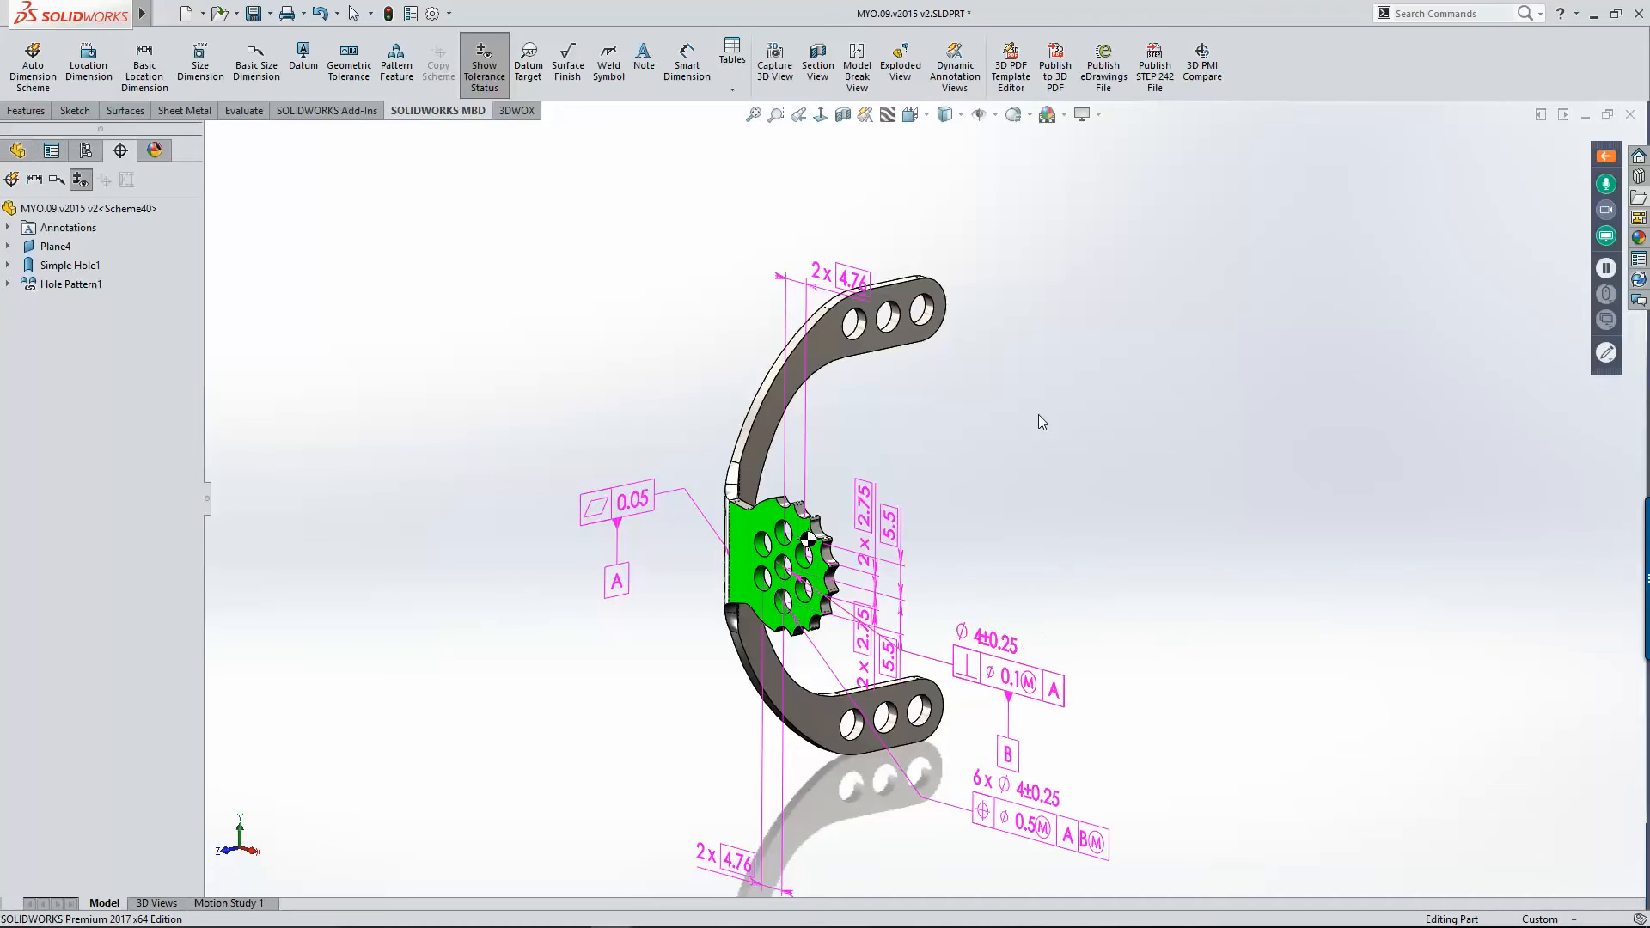
pyautogui.moveTo(1038, 415); pyautogui.dragTo(1033, 434, button='middle')
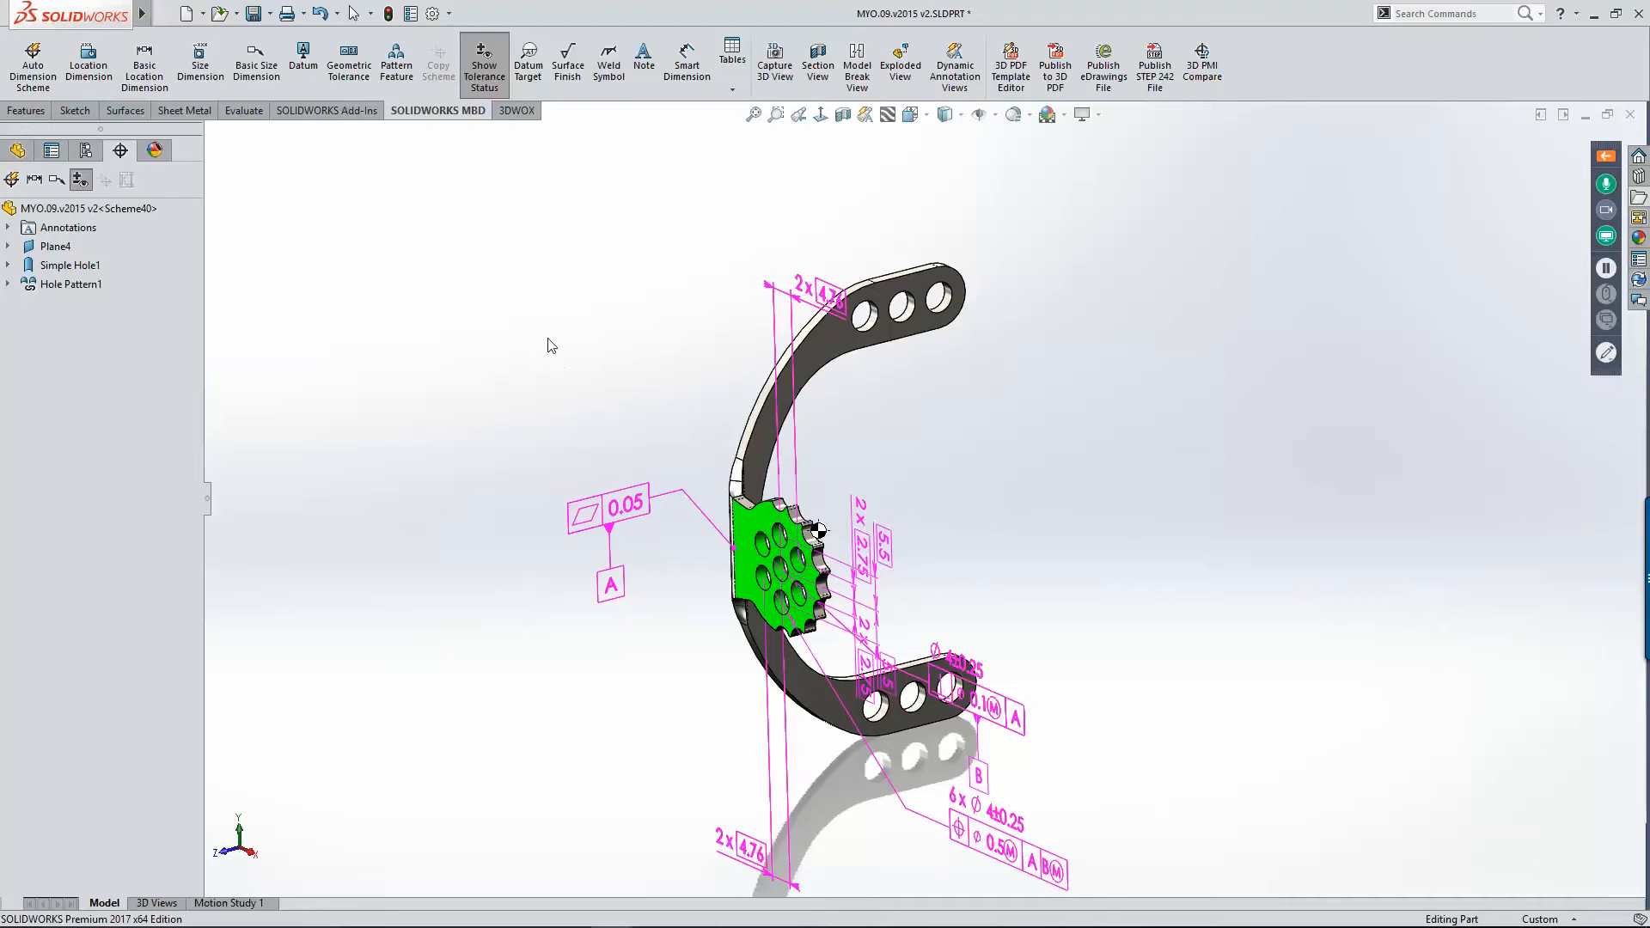
pyautogui.click(80, 180)
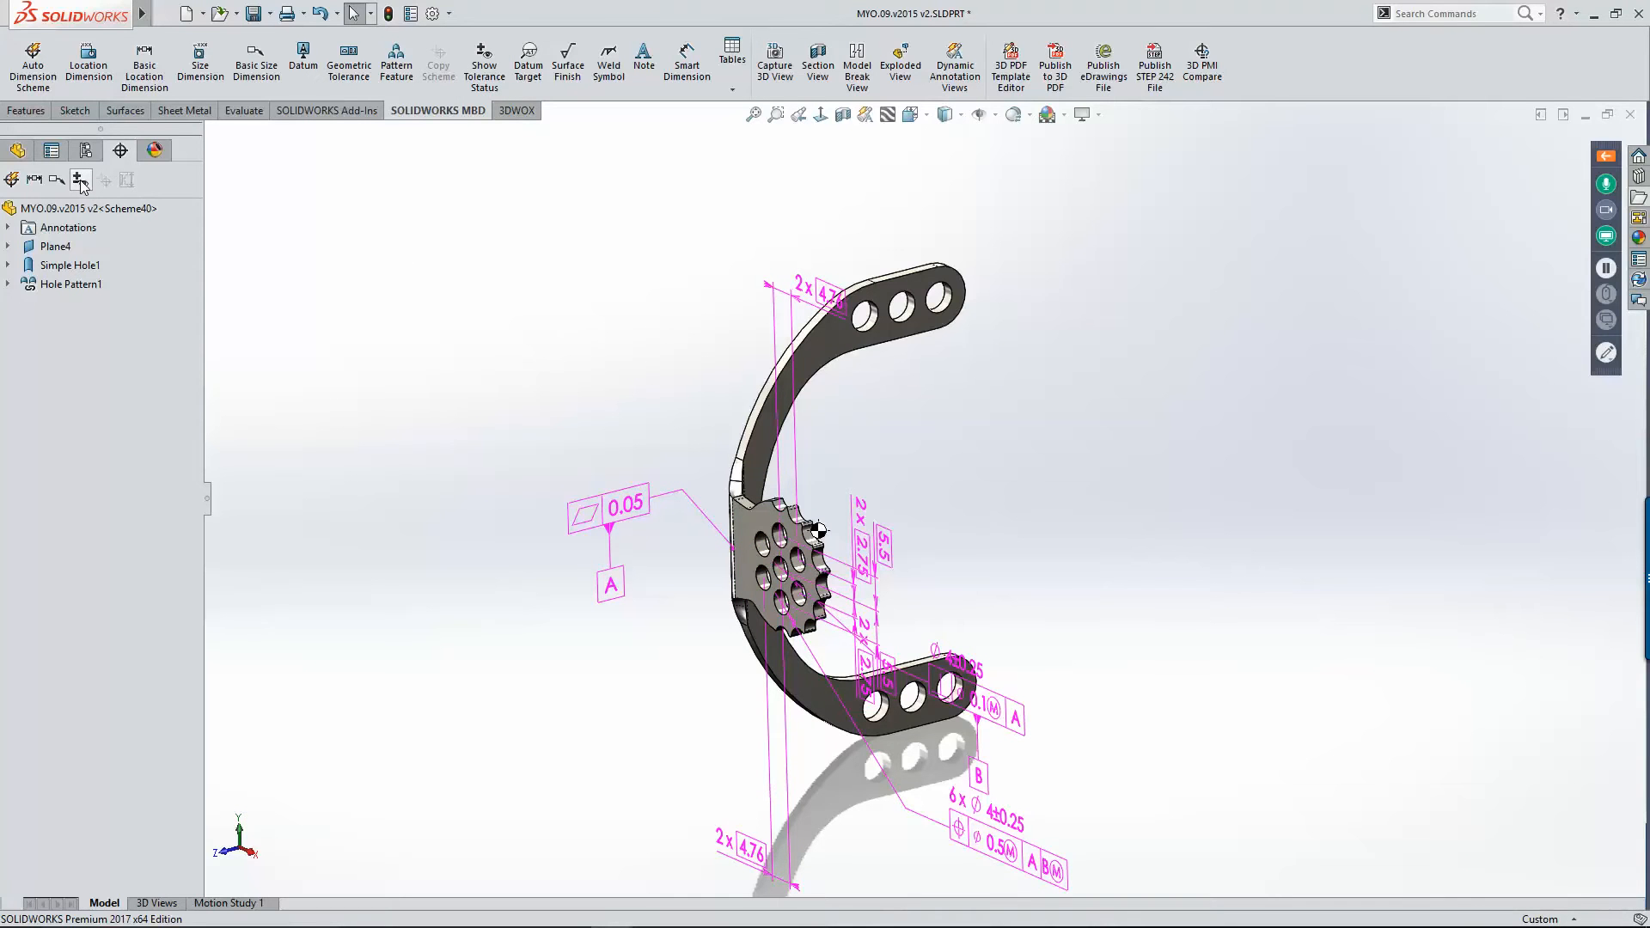
pyautogui.click(80, 180)
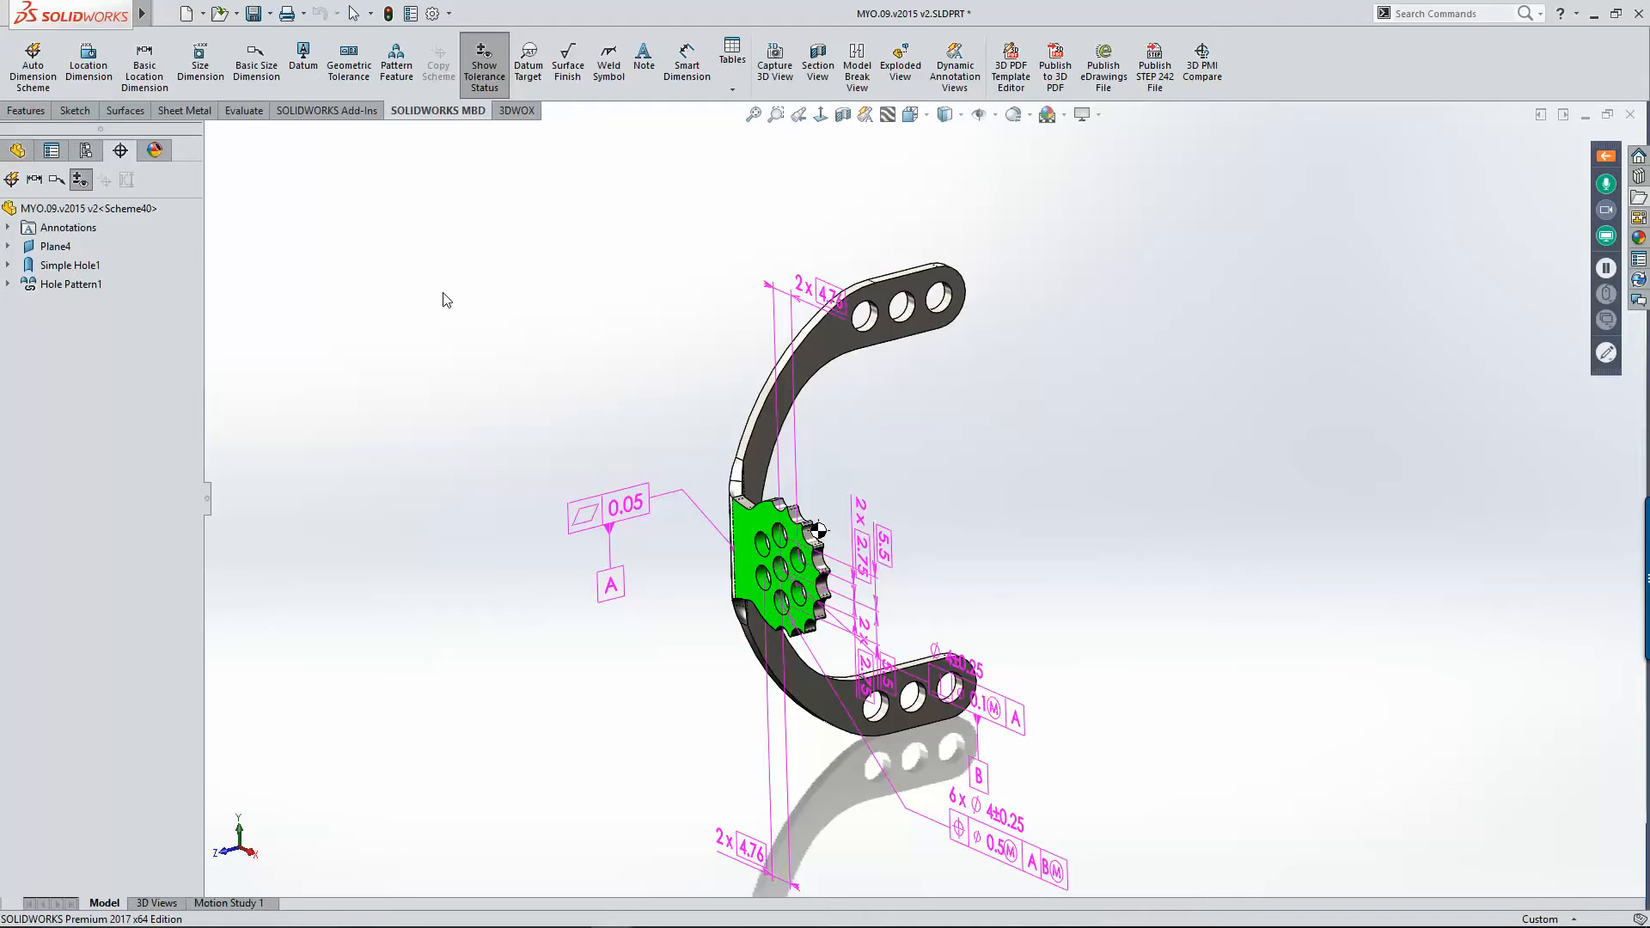
# Step: Try to delete the existing annotations with a selection box around the whole part
pyautogui.click(31, 76)
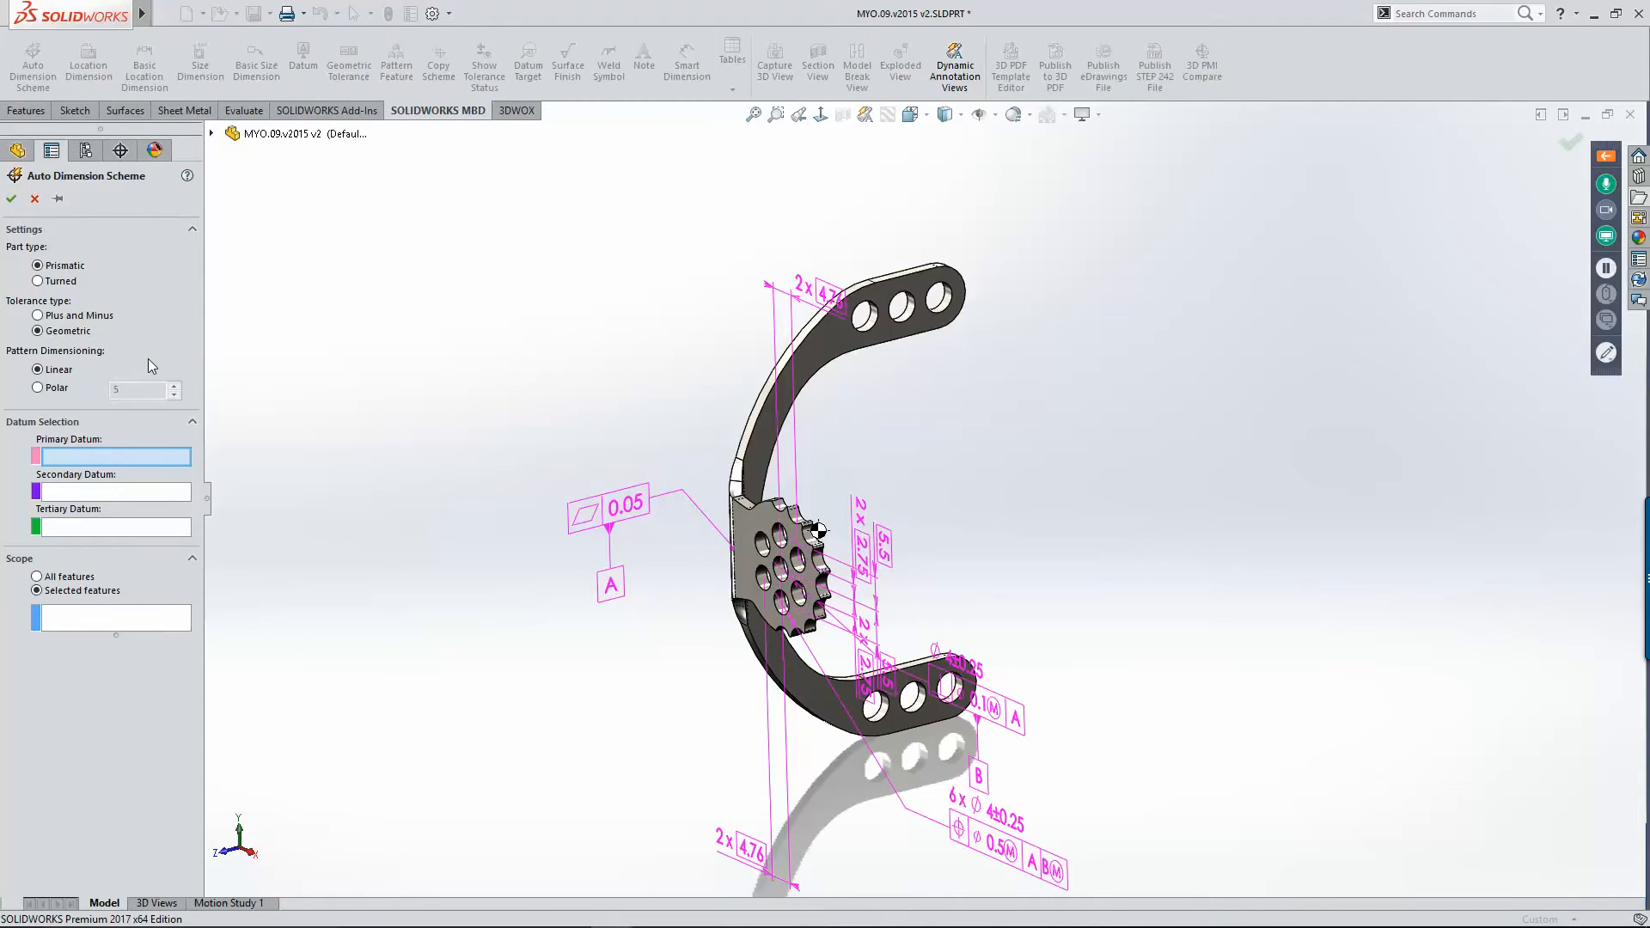
pyautogui.click(34, 200)
pyautogui.moveTo(459, 219); pyautogui.dragTo(1243, 897)
pyautogui.press('Delete')
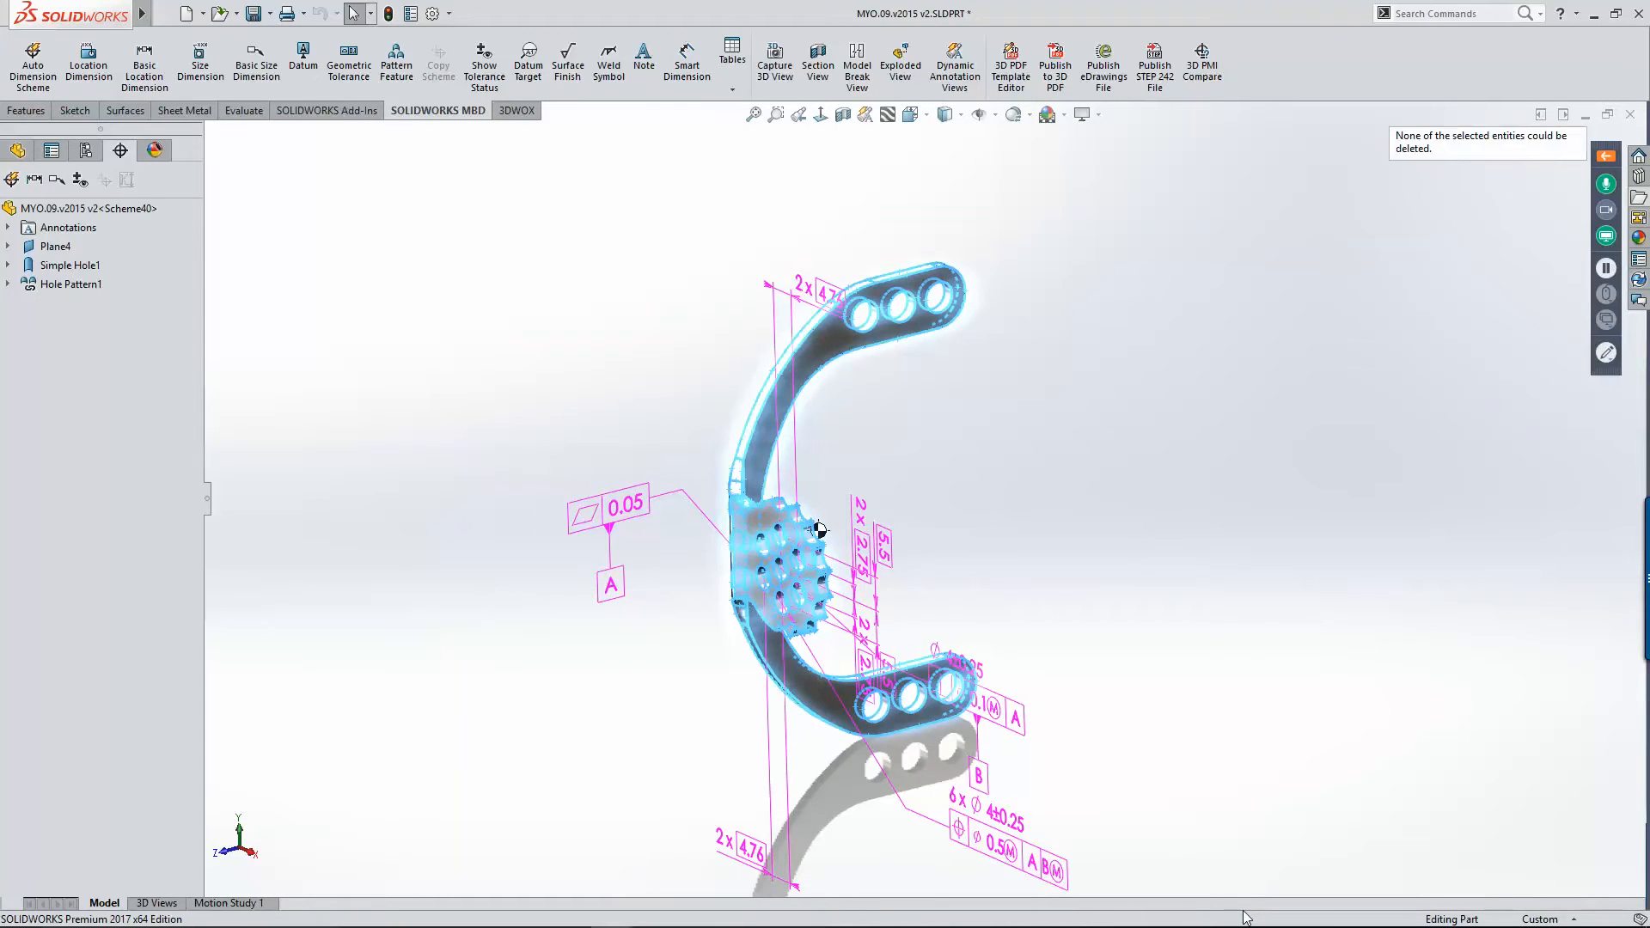
pyautogui.click(425, 246)
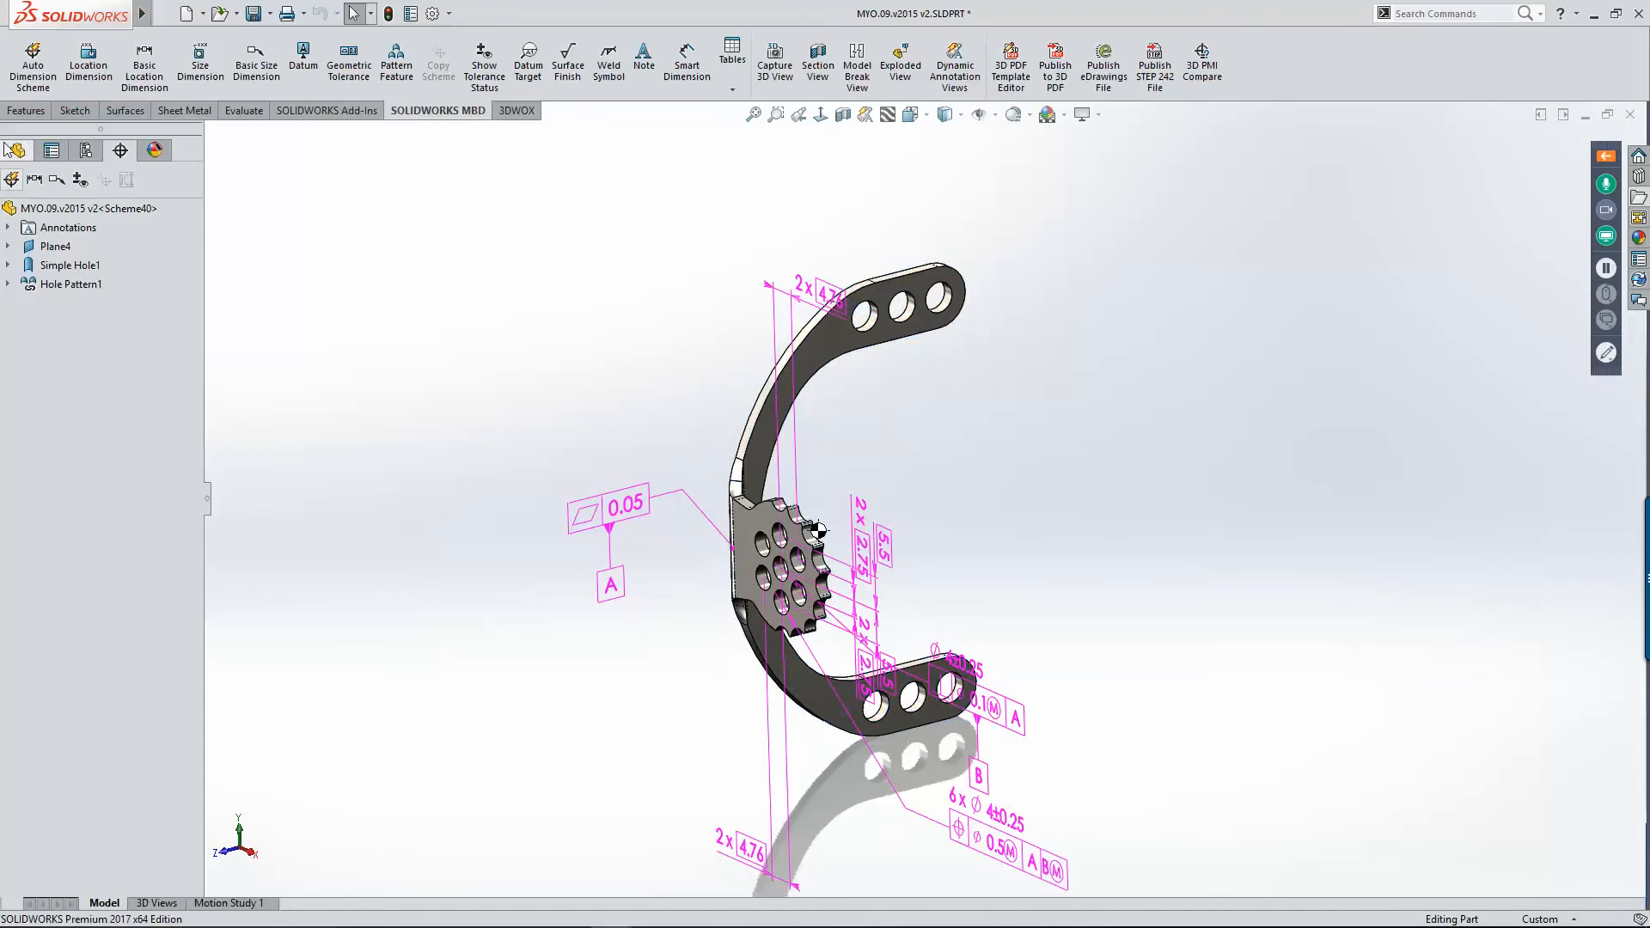
# Step: Auto-dimension the arms' six-hole pattern with geometric tolerances, reusing datum A as primary and B as secondary, and move its callout beside the part's open side
pyautogui.click(33, 57)
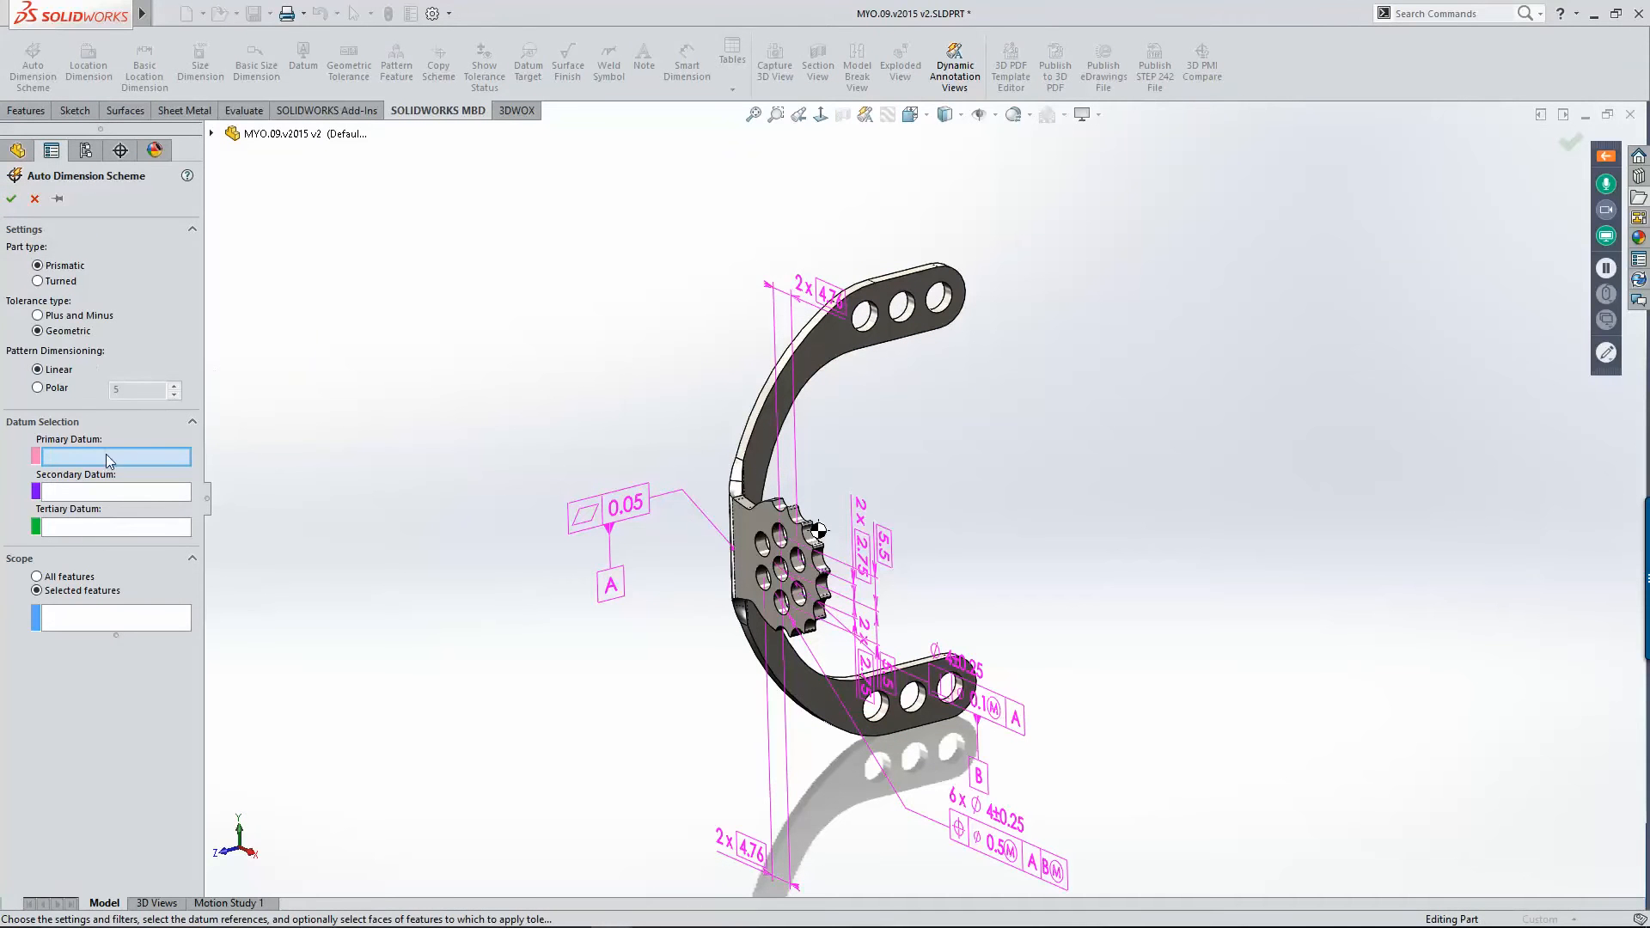
pyautogui.click(610, 584)
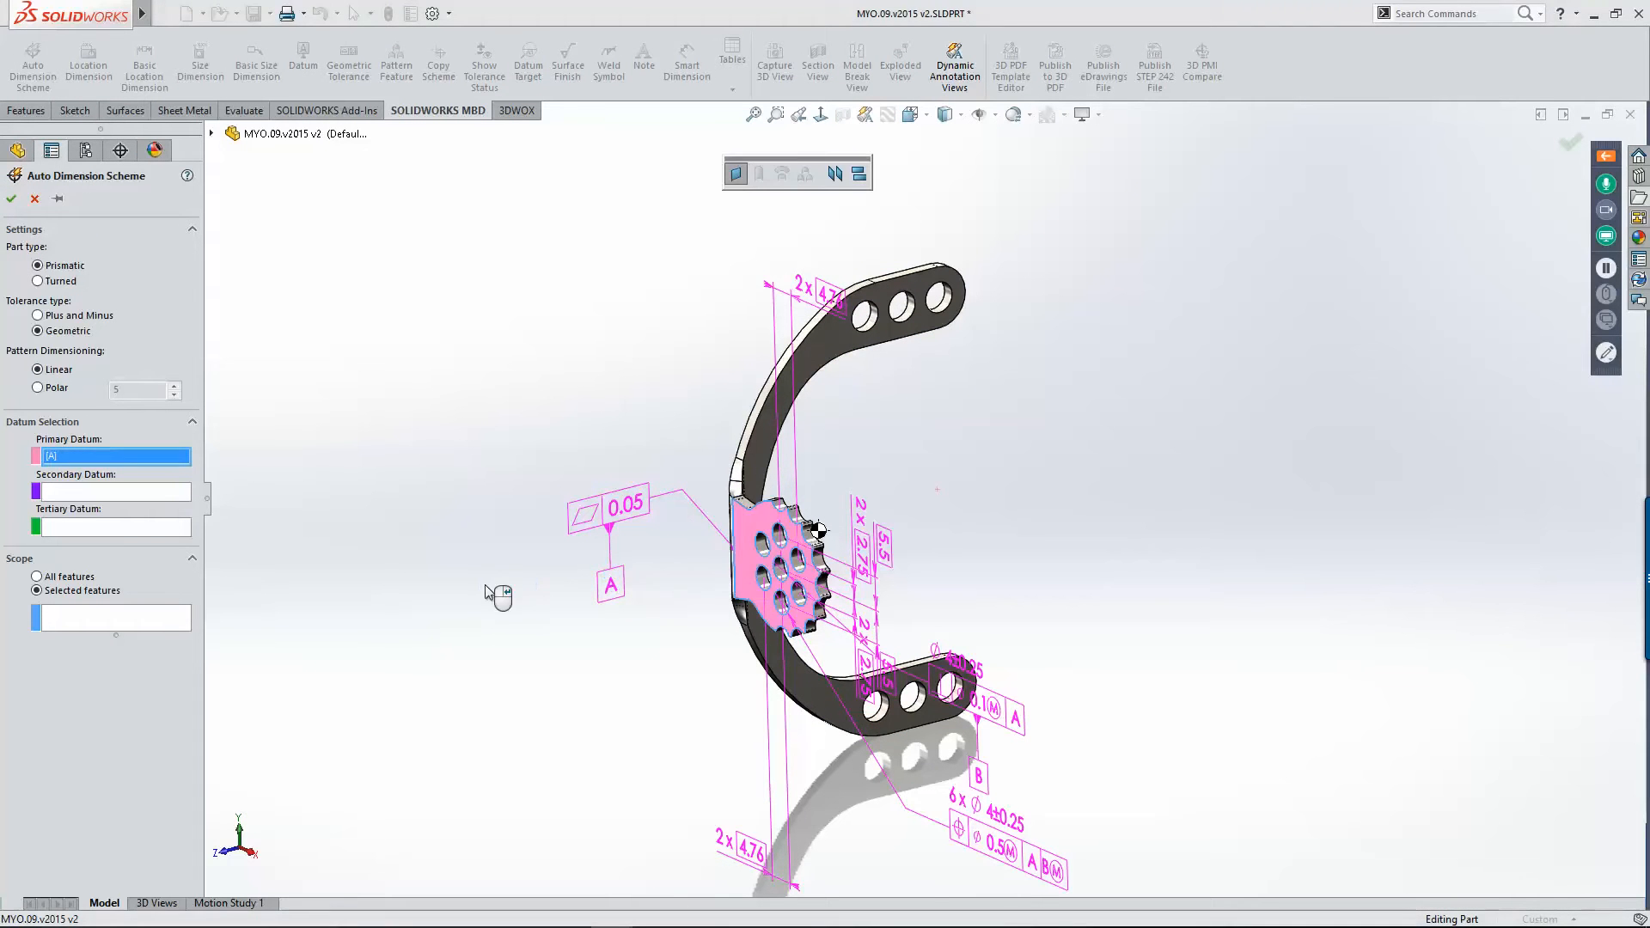
pyautogui.click(127, 493)
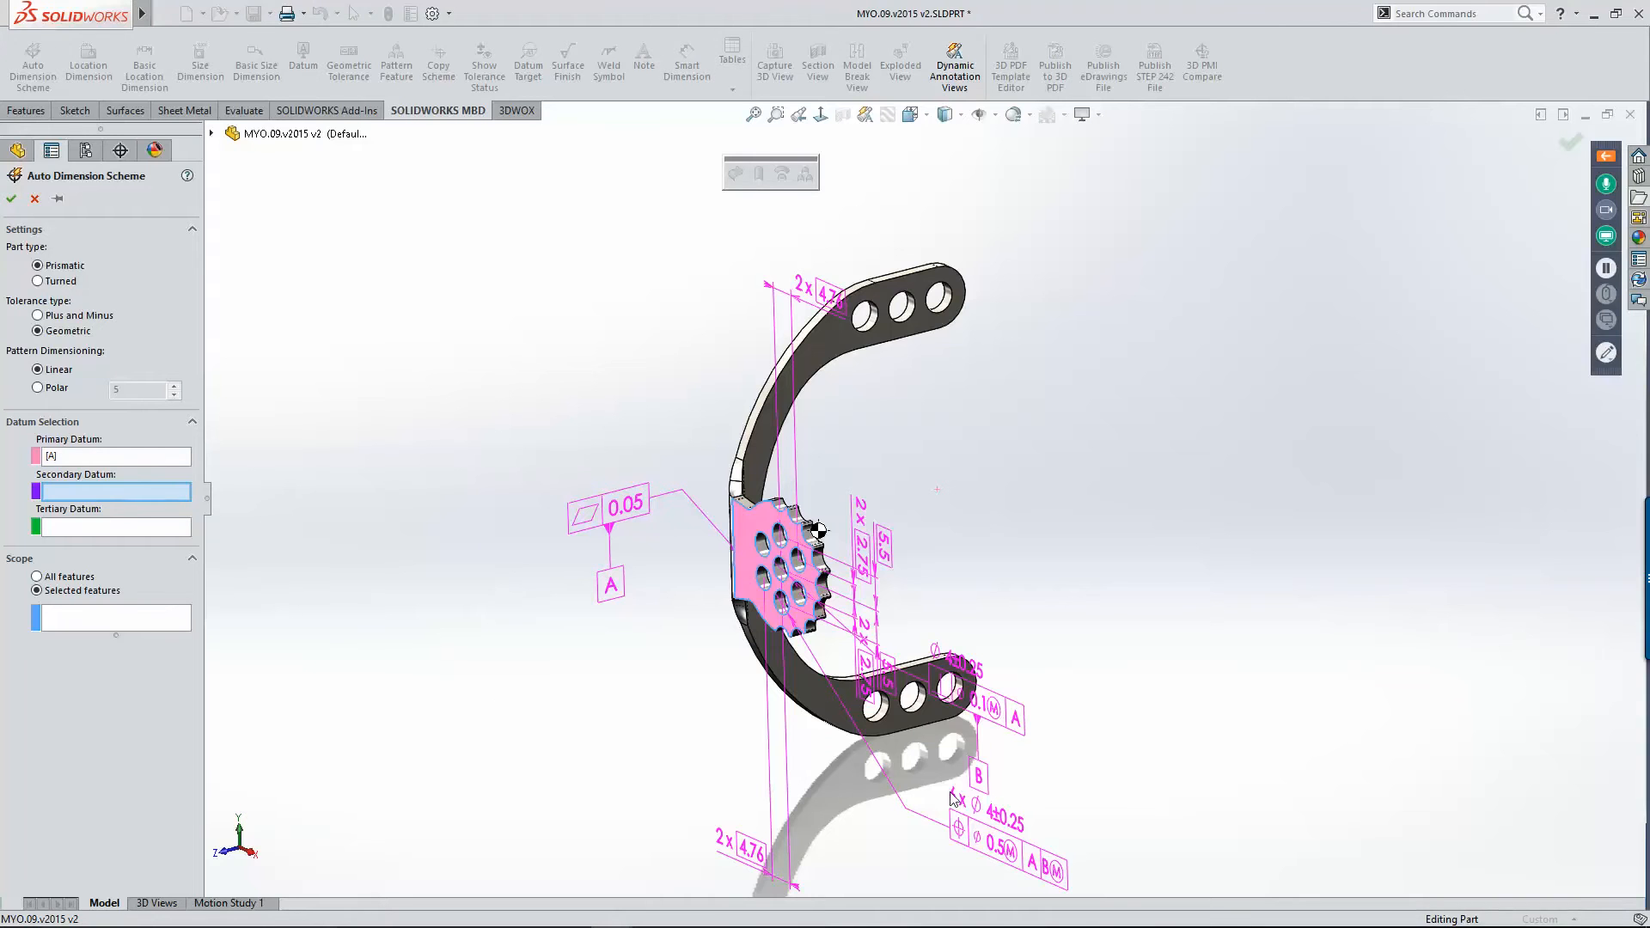
pyautogui.click(981, 776)
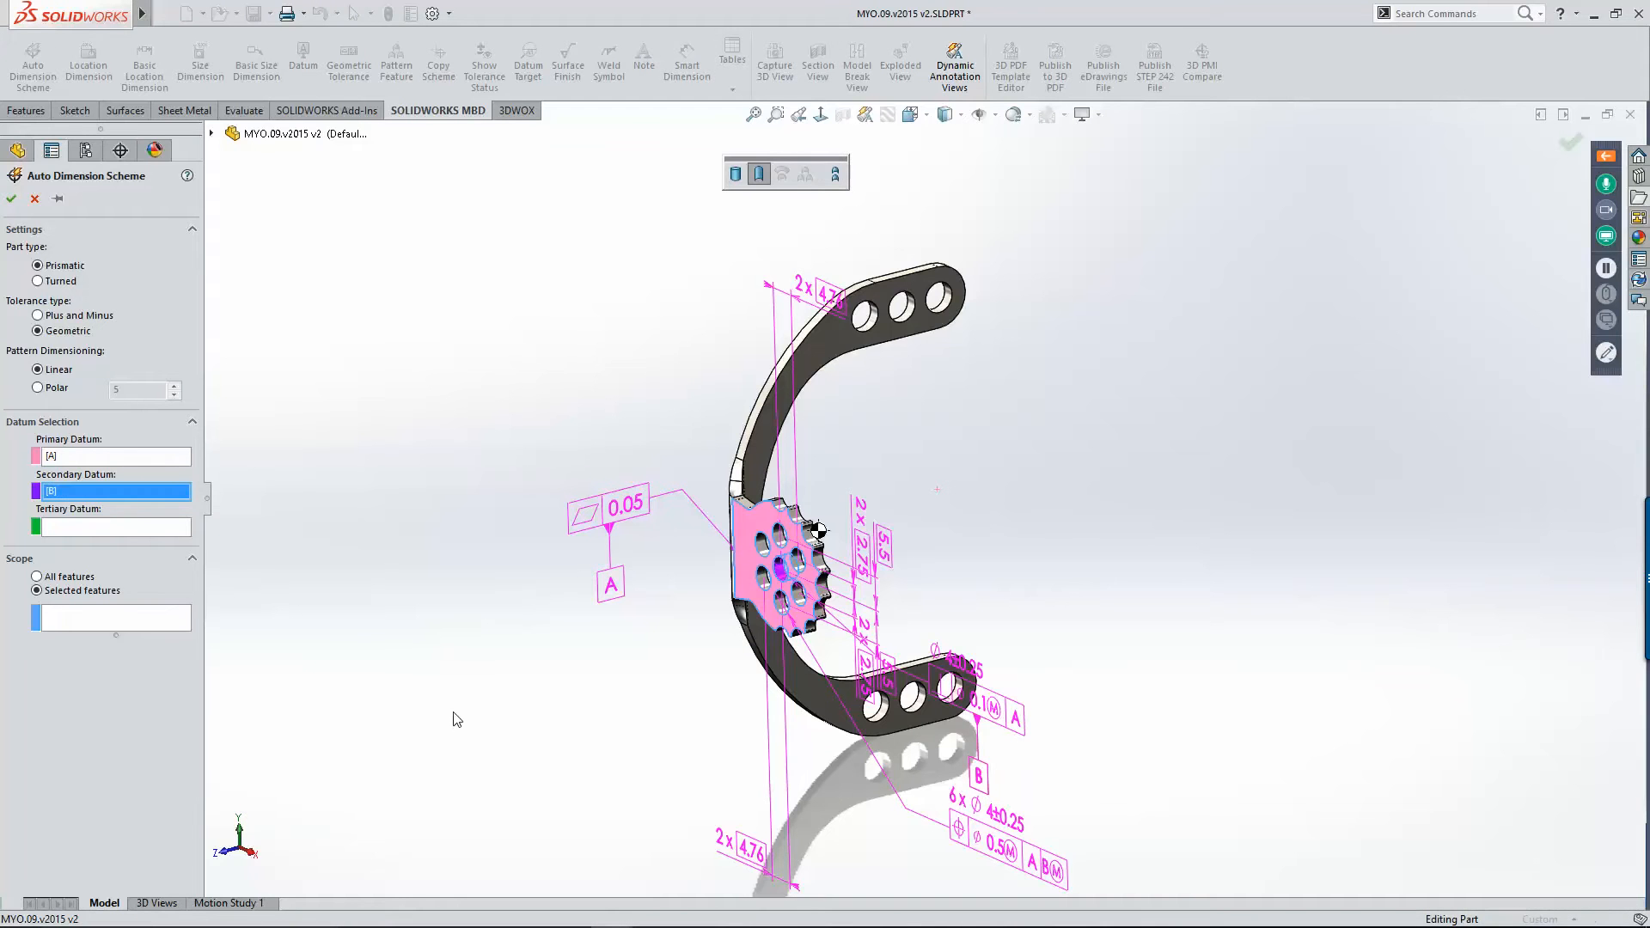
pyautogui.click(95, 621)
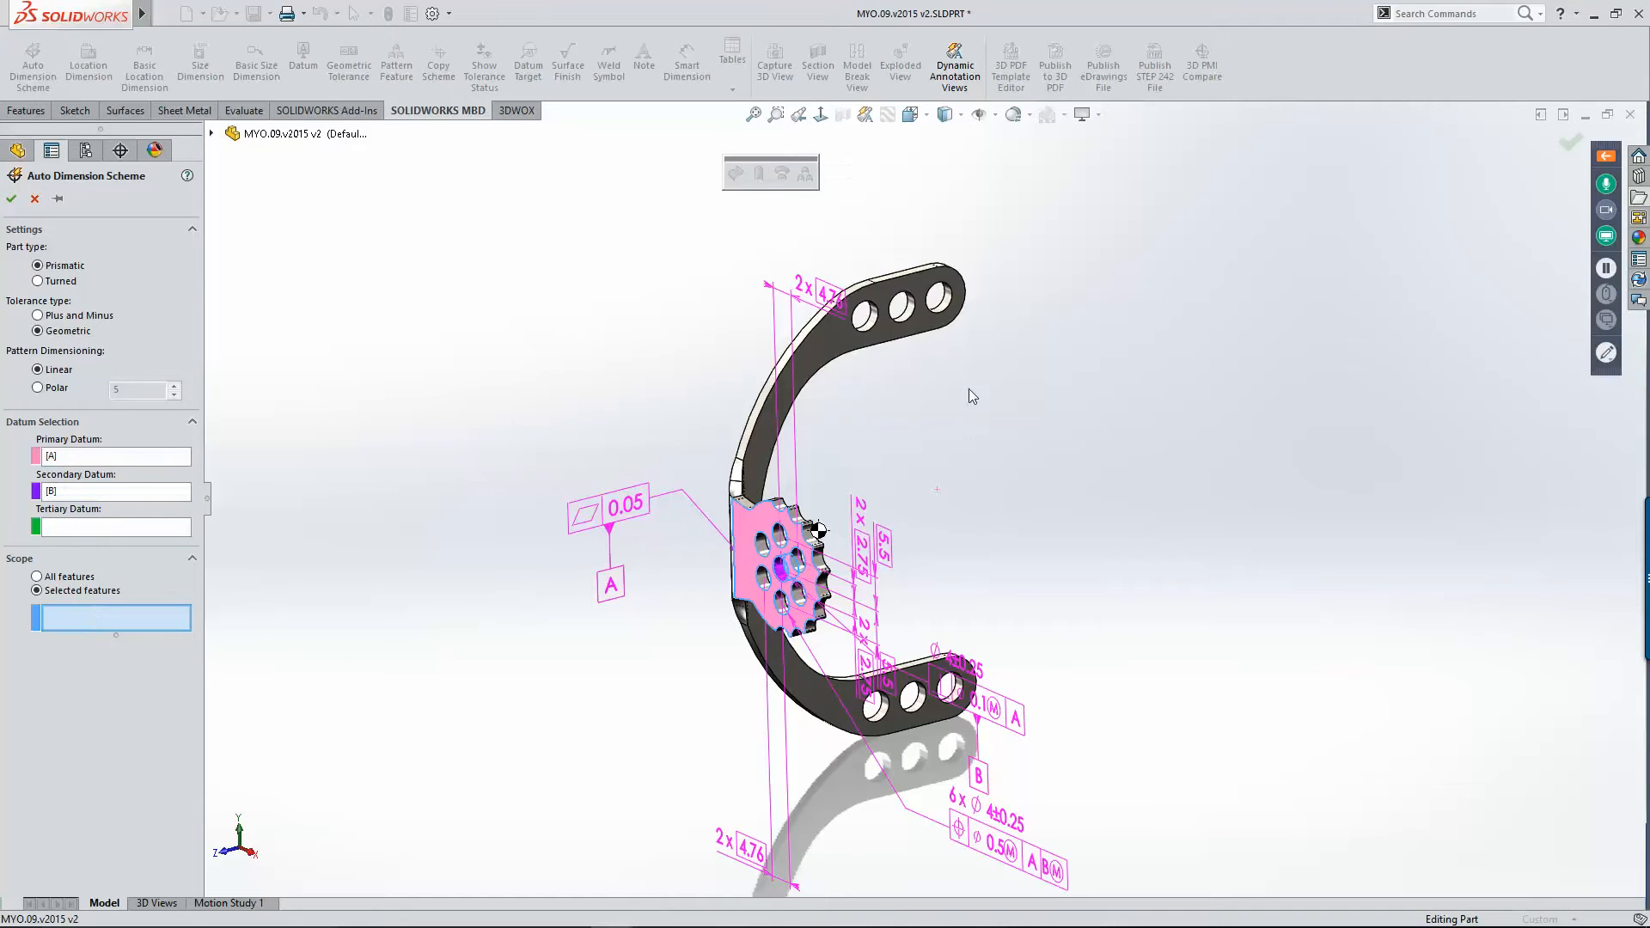
pyautogui.click(885, 320)
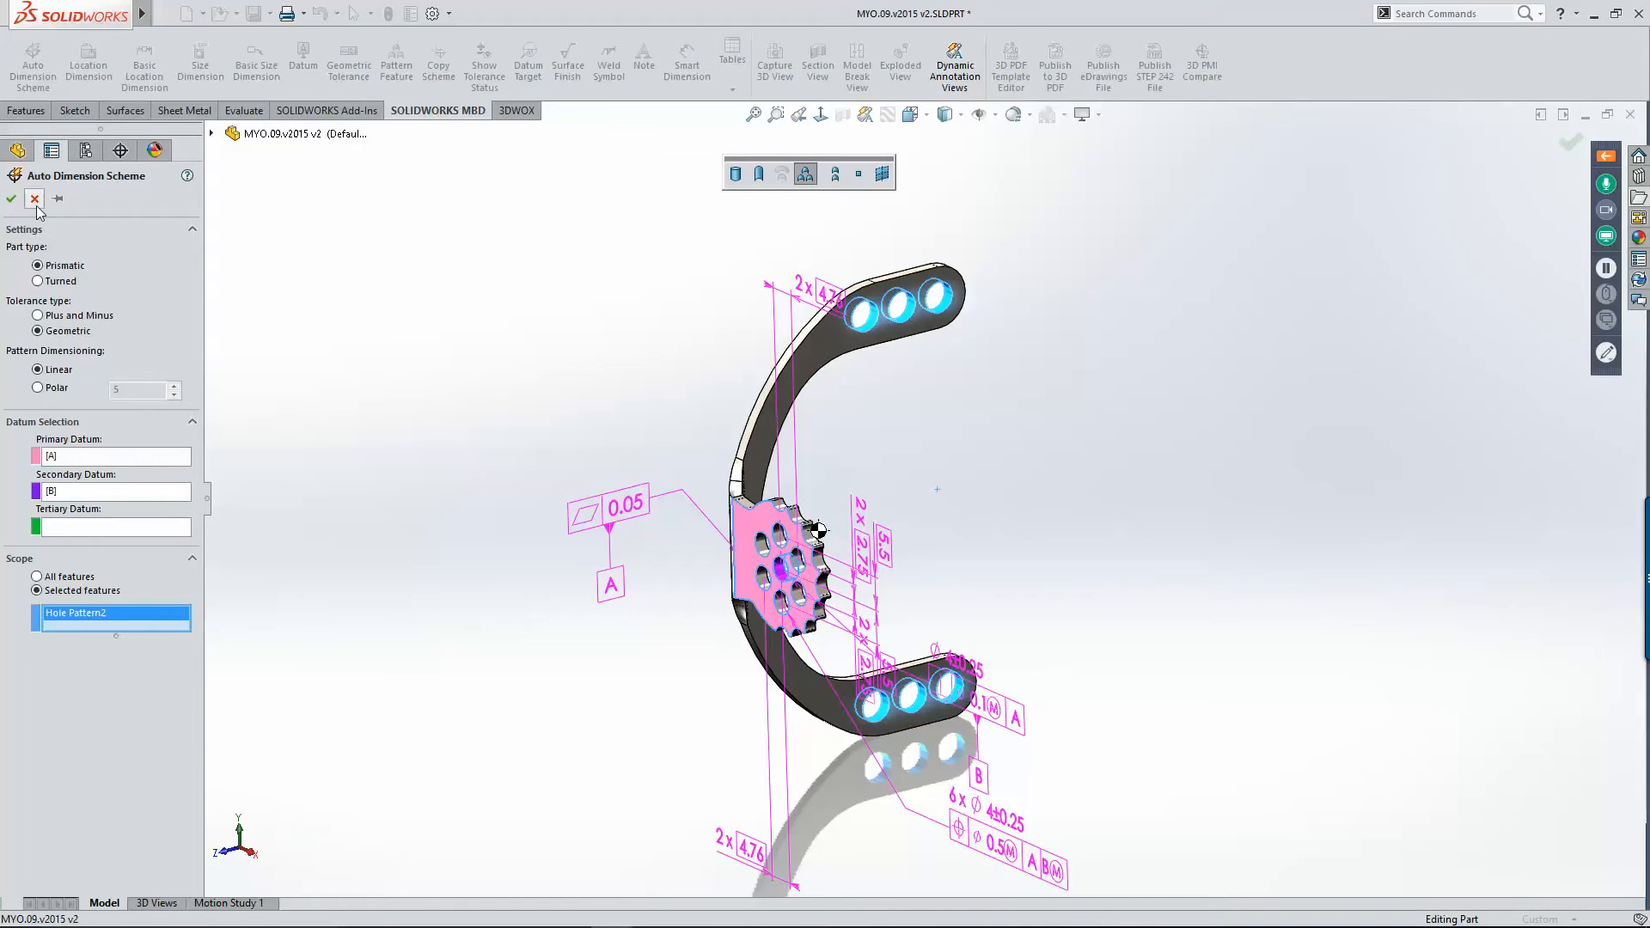
pyautogui.click(12, 198)
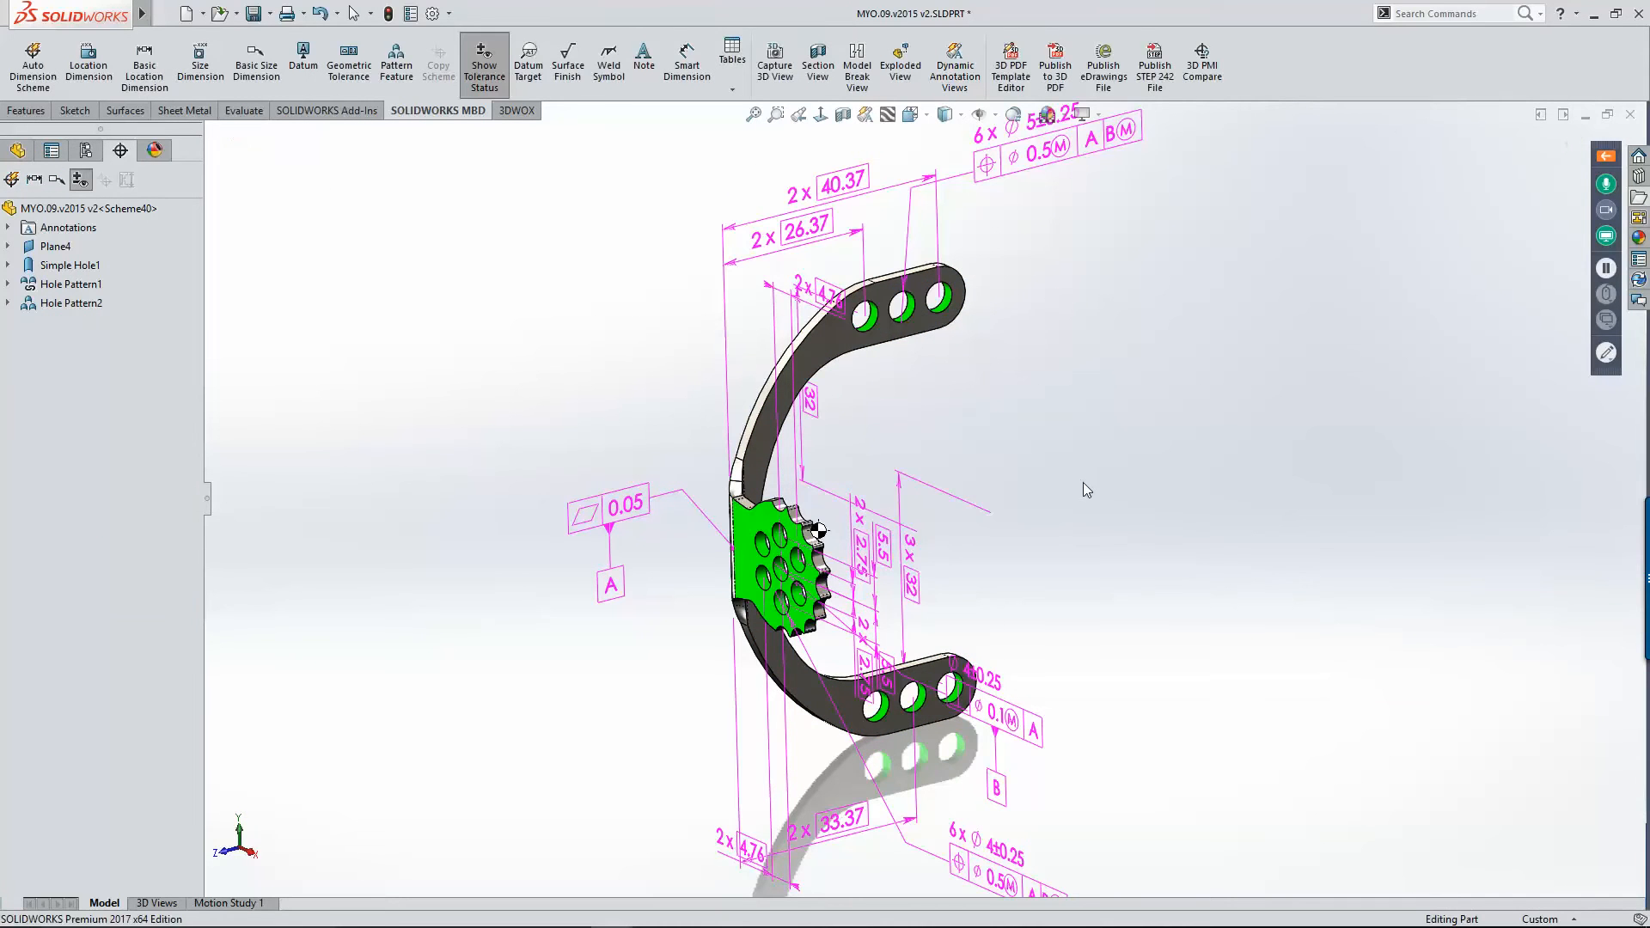
pyautogui.moveTo(1084, 490)
pyautogui.mouseDown(button='middle')
pyautogui.moveTo(1095, 503)
pyautogui.moveTo(1079, 439)
pyautogui.moveTo(1016, 424)
pyautogui.moveTo(1079, 461)
pyautogui.moveTo(1097, 490)
pyautogui.moveTo(1087, 514)
pyautogui.moveTo(1095, 447)
pyautogui.mouseUp(button='middle')
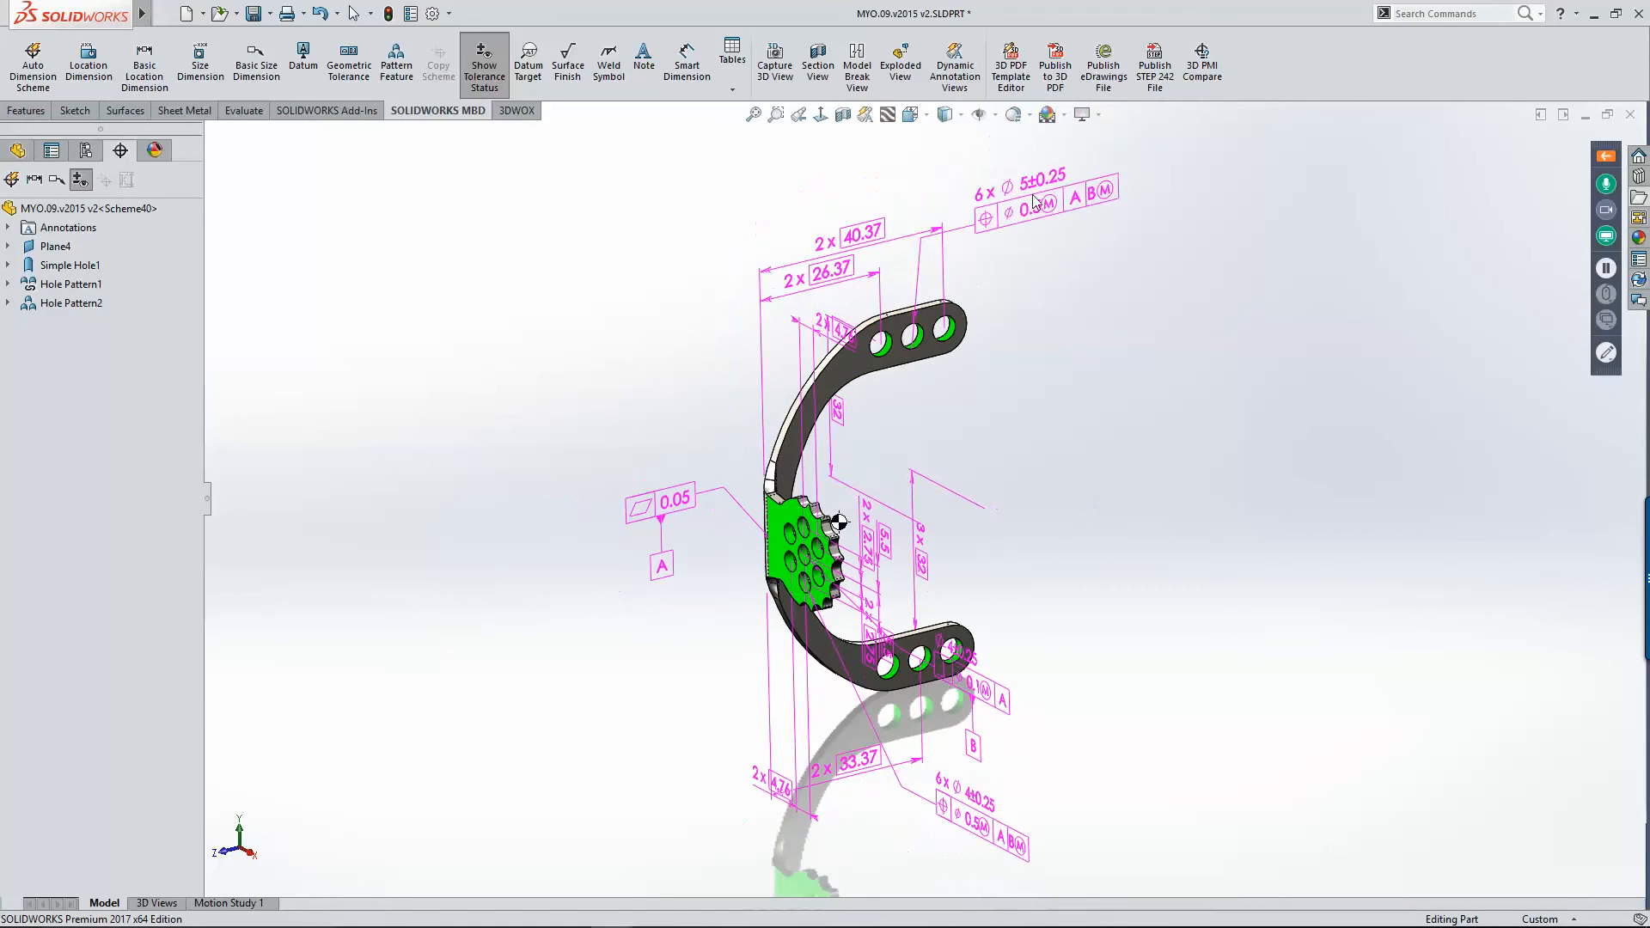
pyautogui.moveTo(1097, 200); pyautogui.dragTo(1139, 370)
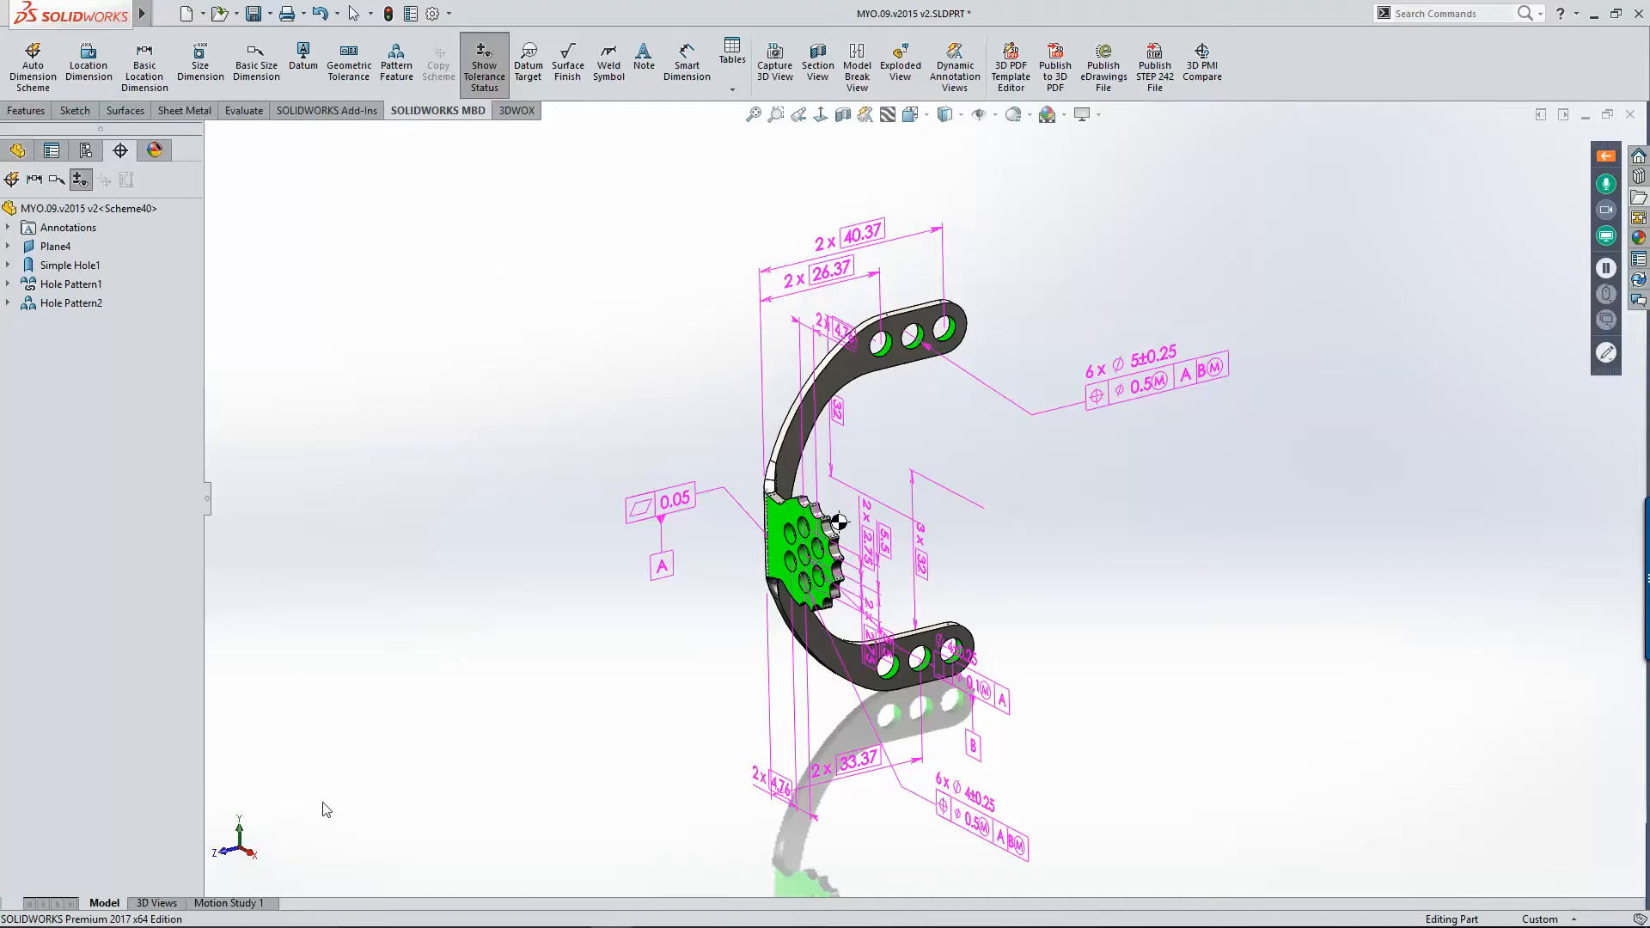
# Step: Show the saved 3D views and activate the *Right Detail view
pyautogui.click(156, 903)
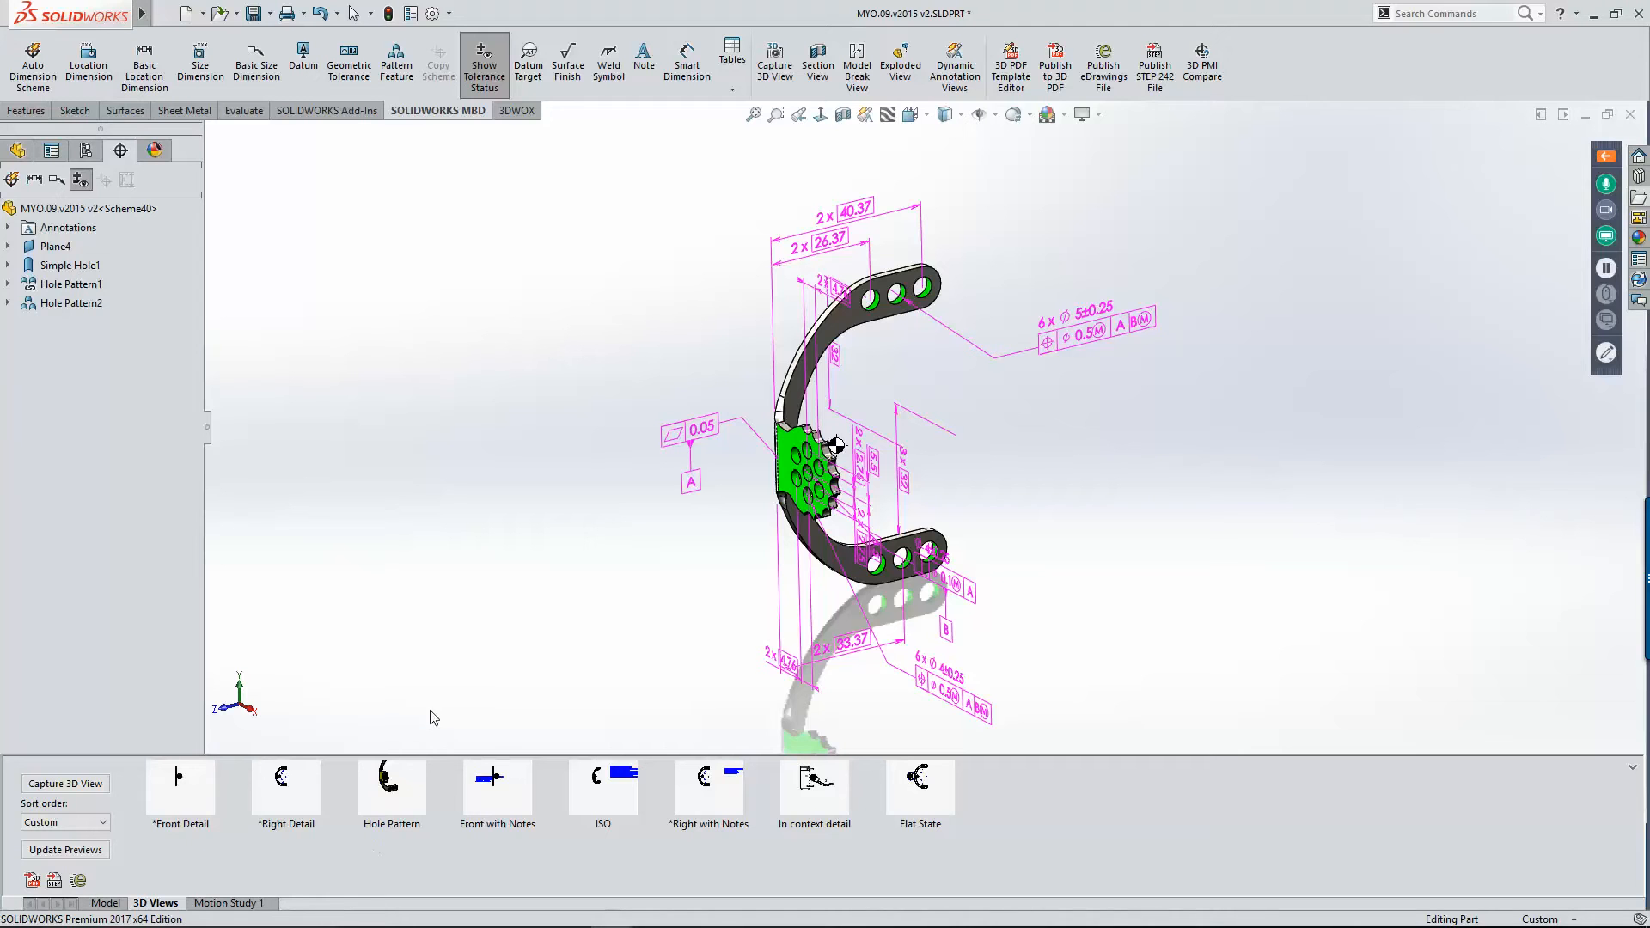
pyautogui.click(287, 782)
pyautogui.doubleClick(286, 782)
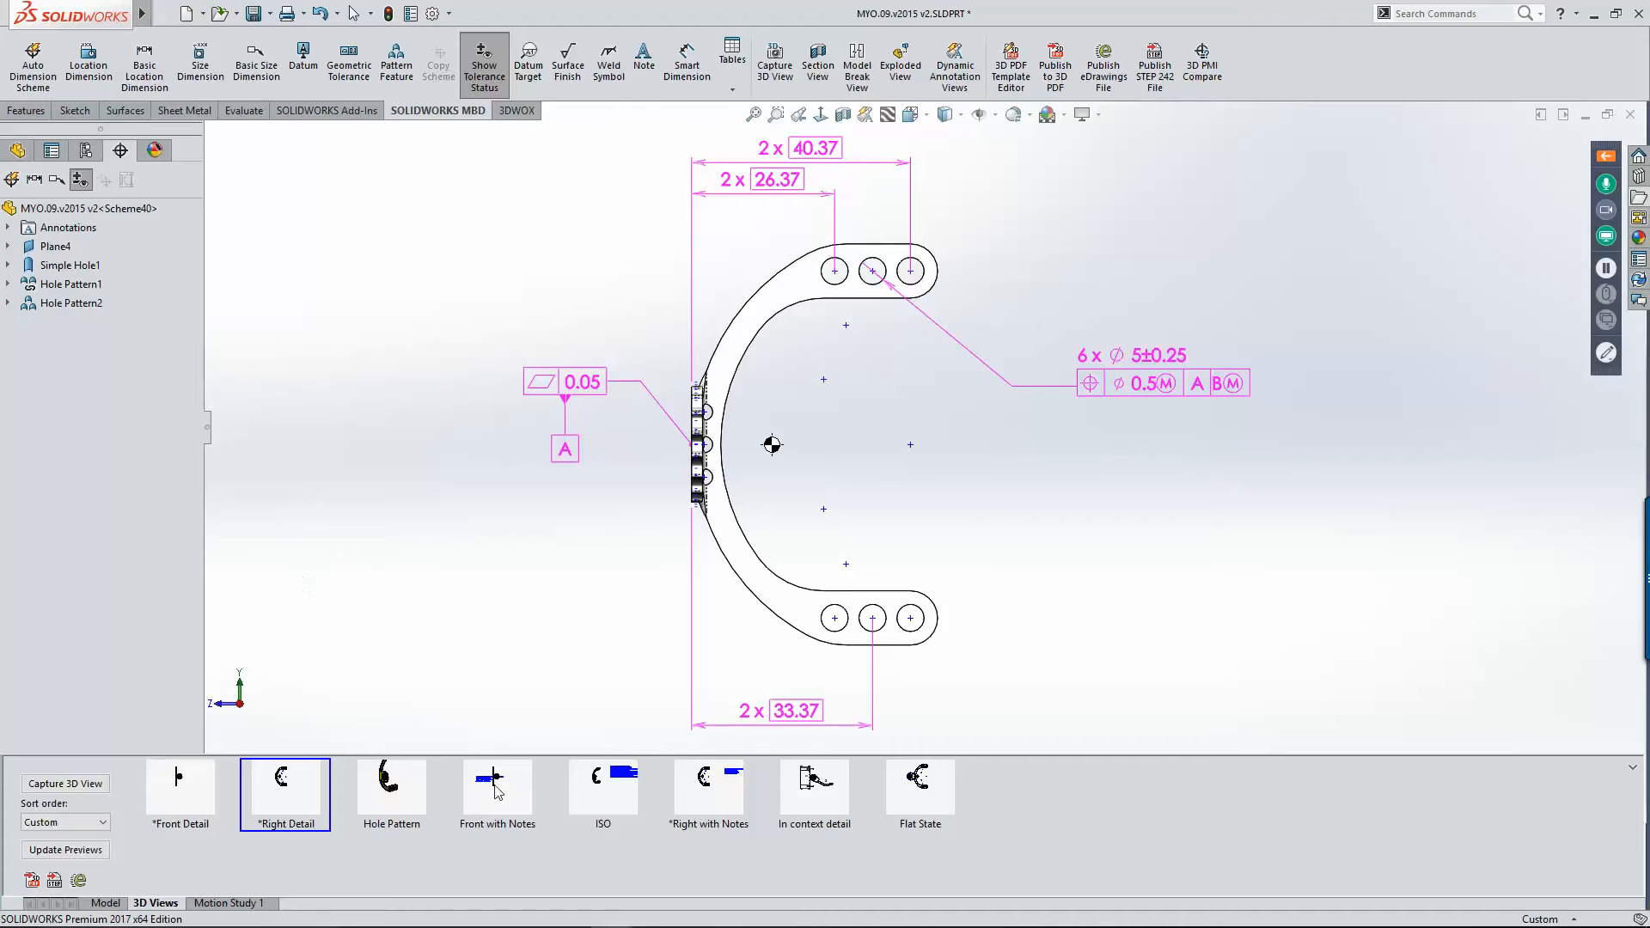
# Step: Review the Front with Notes and ISO 3D views, and return to the *Right Detail view
pyautogui.doubleClick(496, 791)
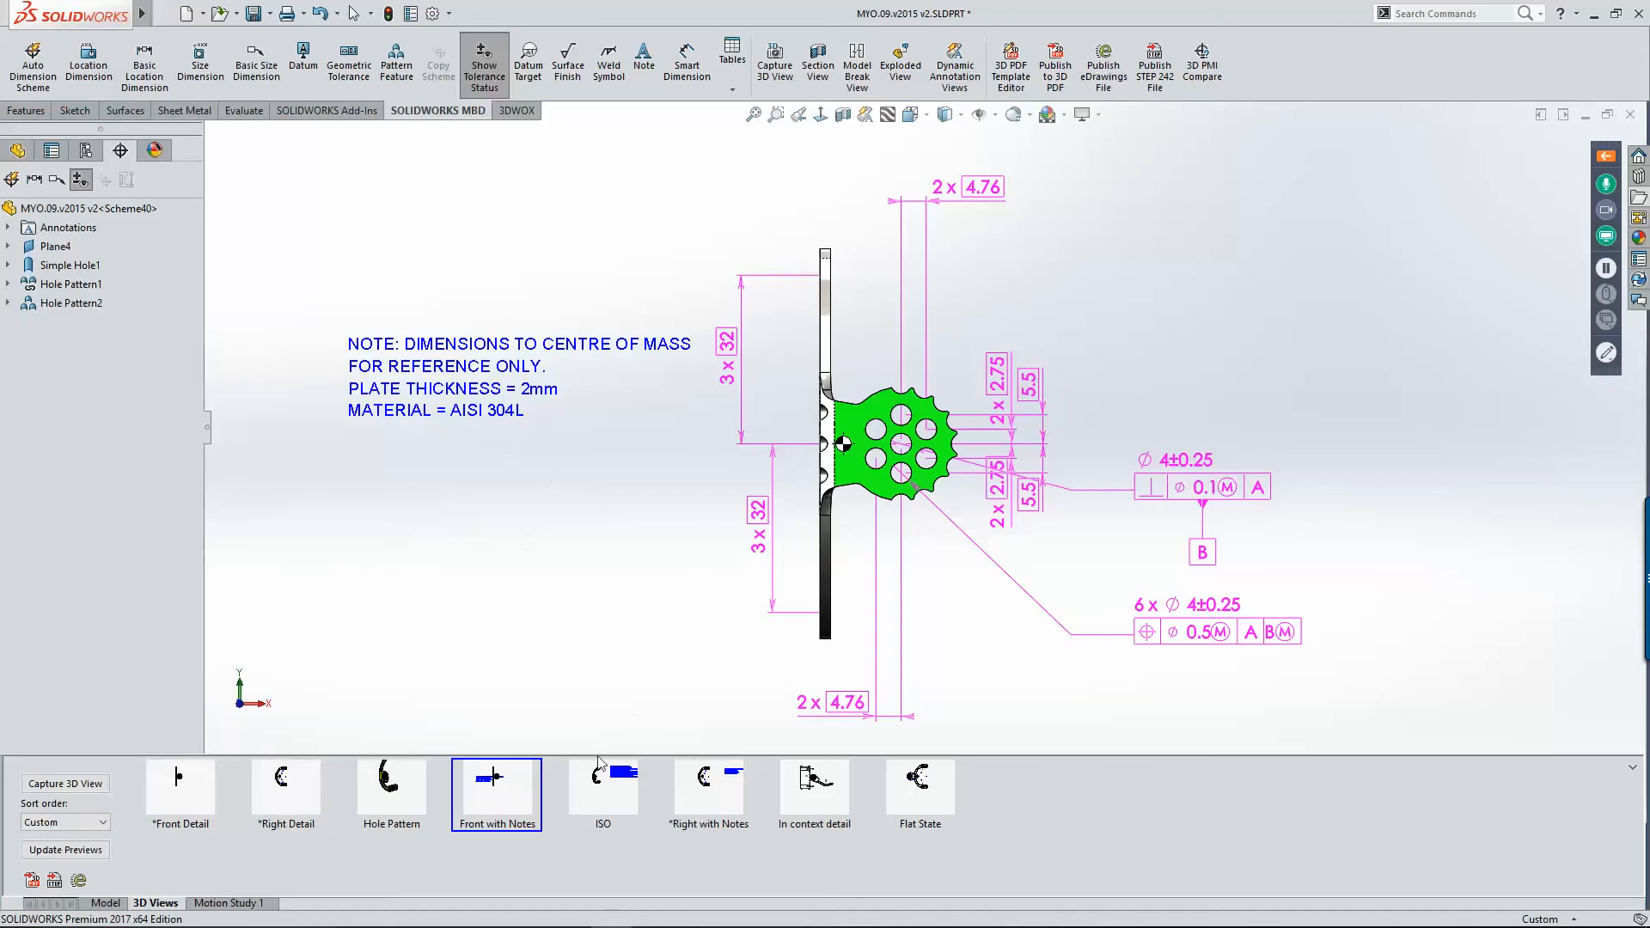
pyautogui.doubleClick(612, 781)
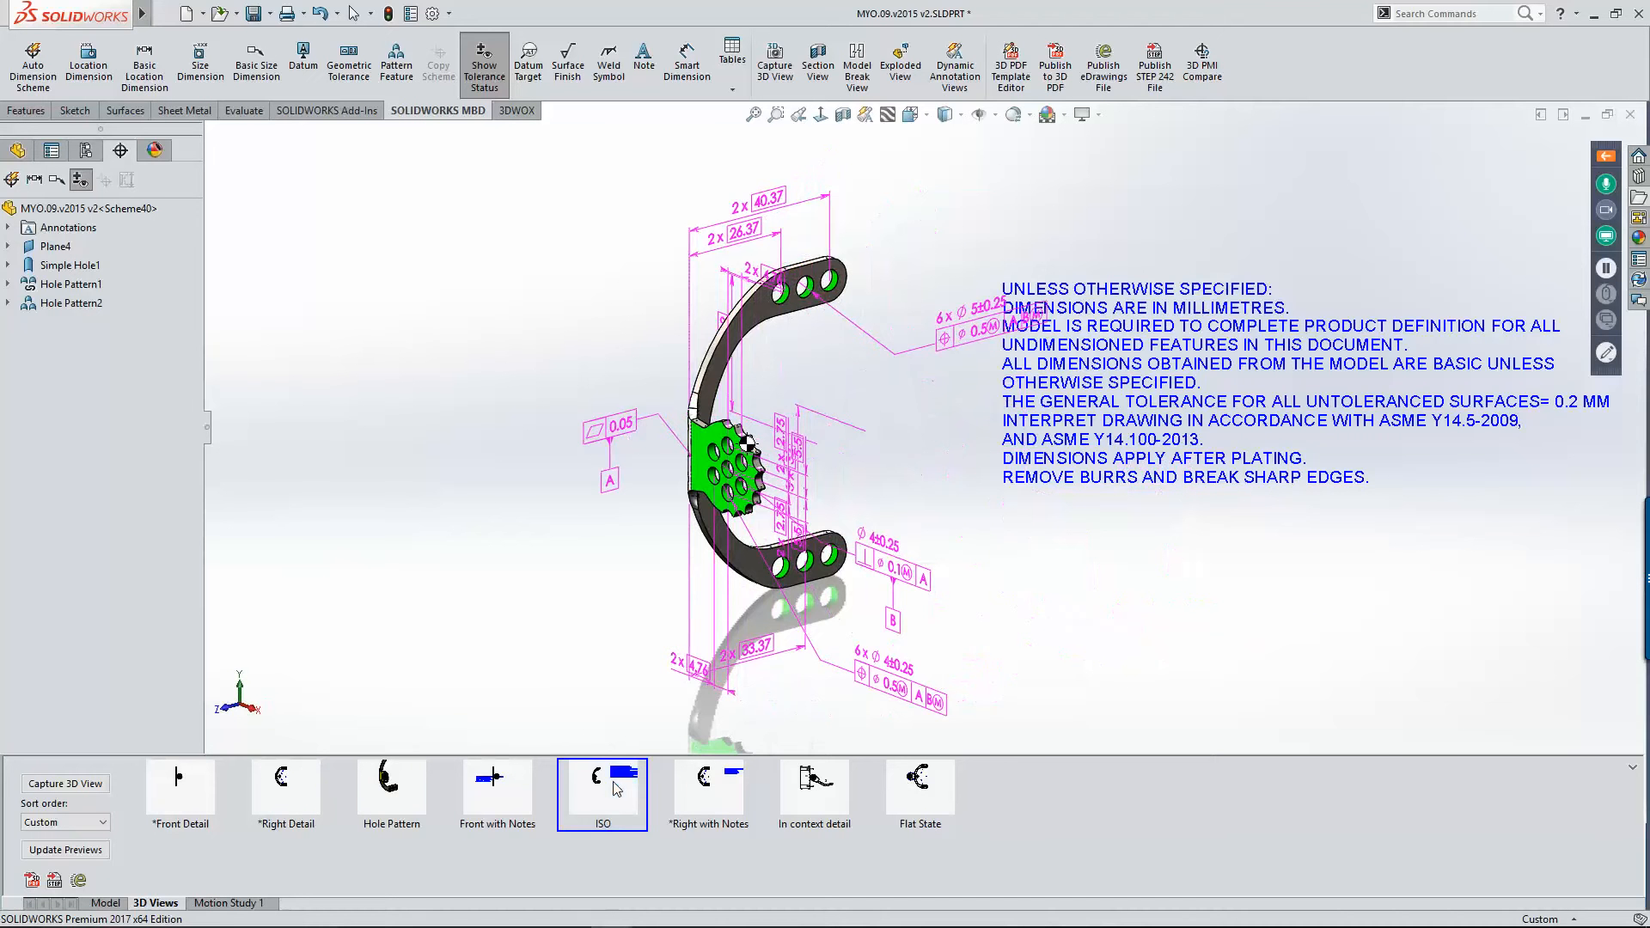
pyautogui.doubleClick(283, 784)
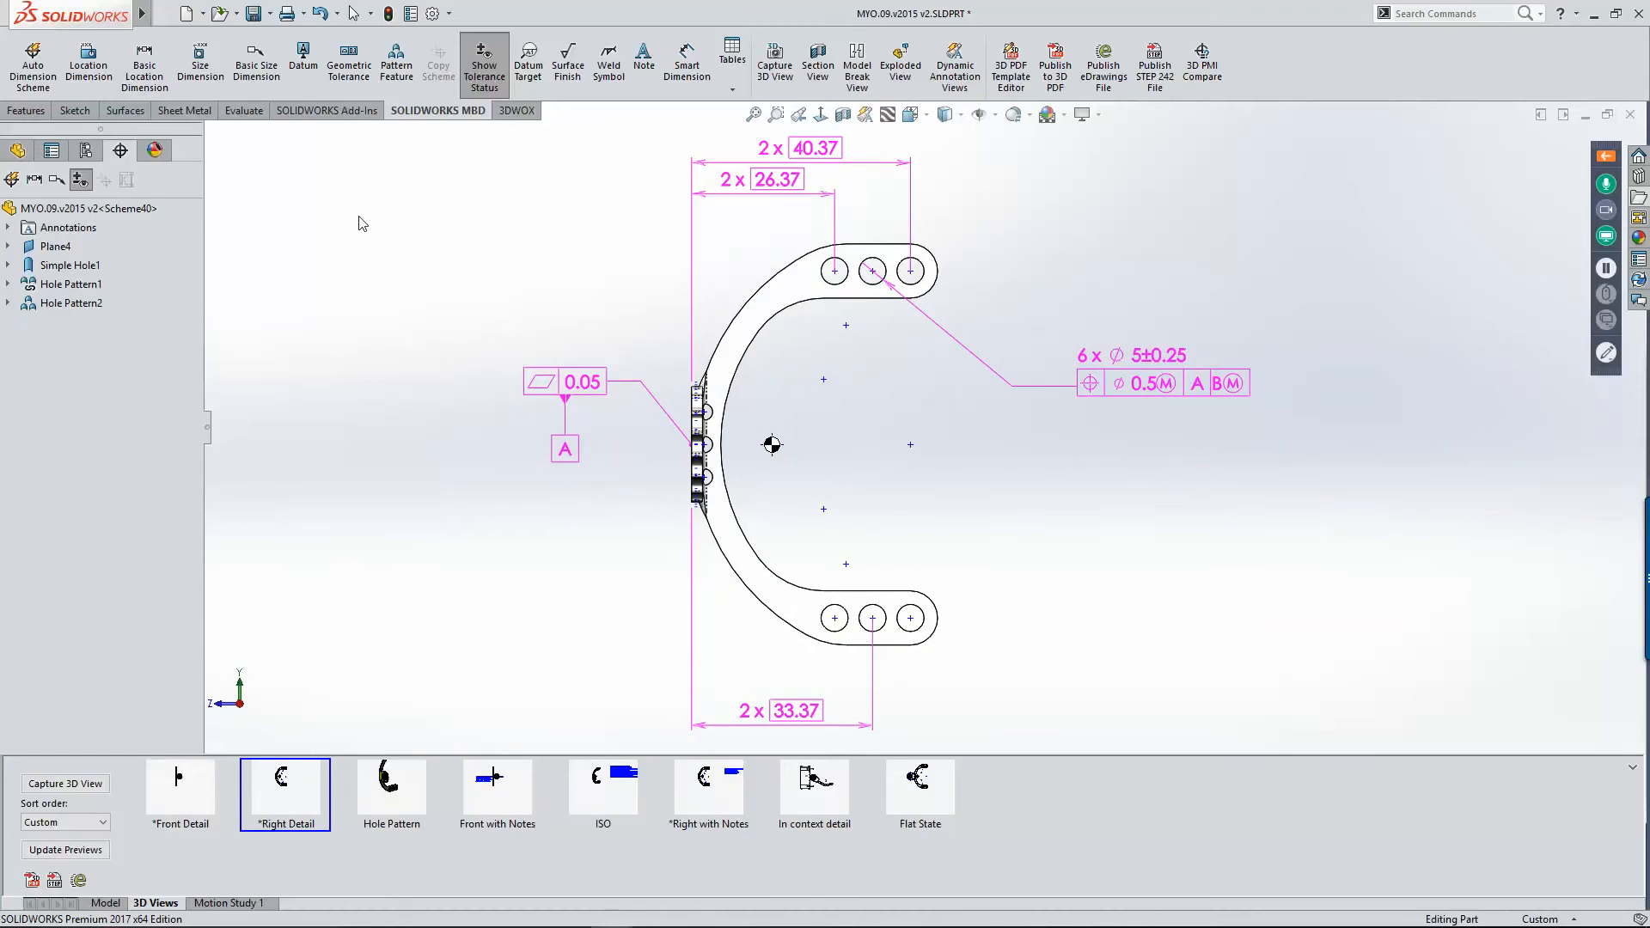
# Step: Add location dimensions for the upper arm's width and for the overall height between the arms' outer edges, placing both beside the part's open side
pyautogui.click(89, 60)
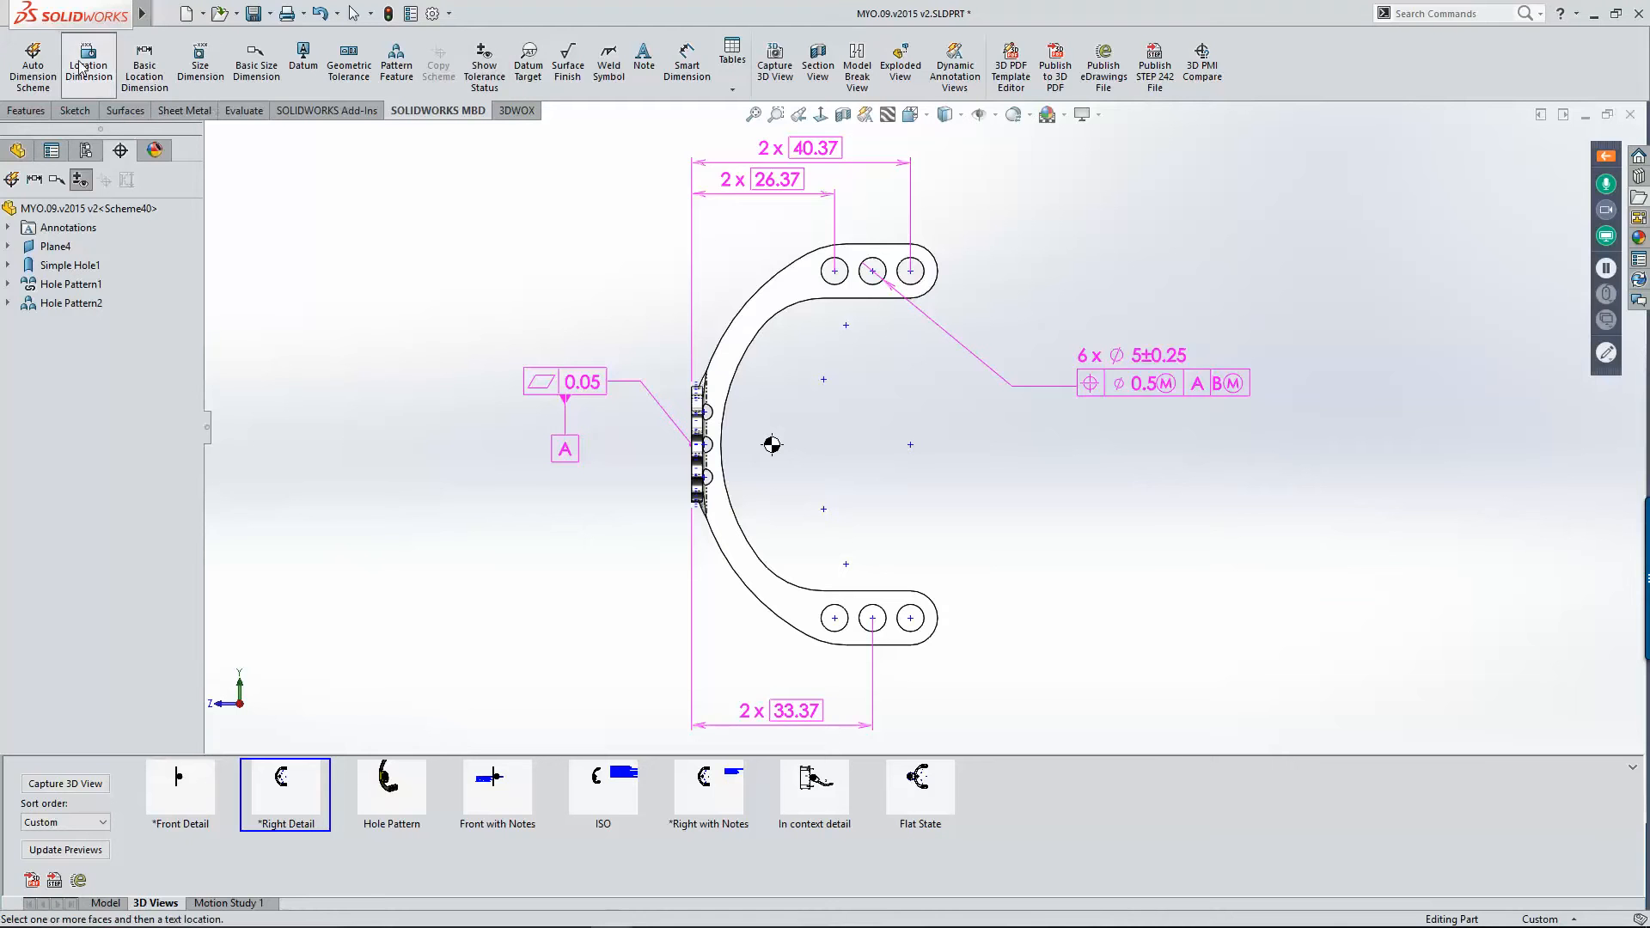
pyautogui.click(883, 246)
pyautogui.click(877, 298)
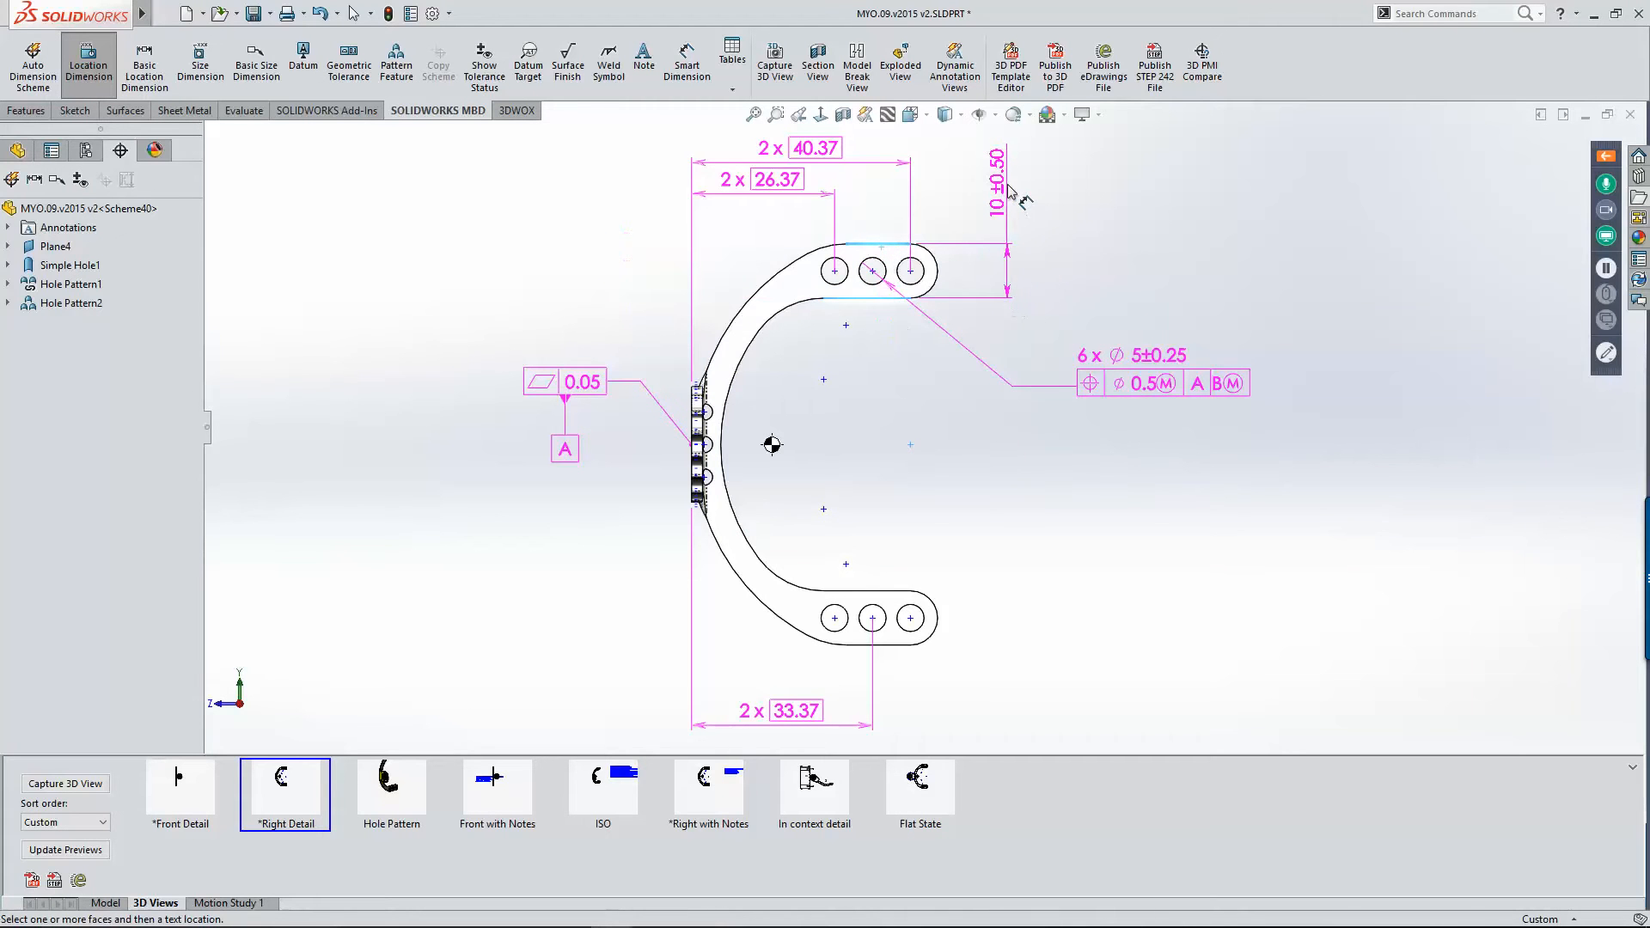
pyautogui.click(1011, 191)
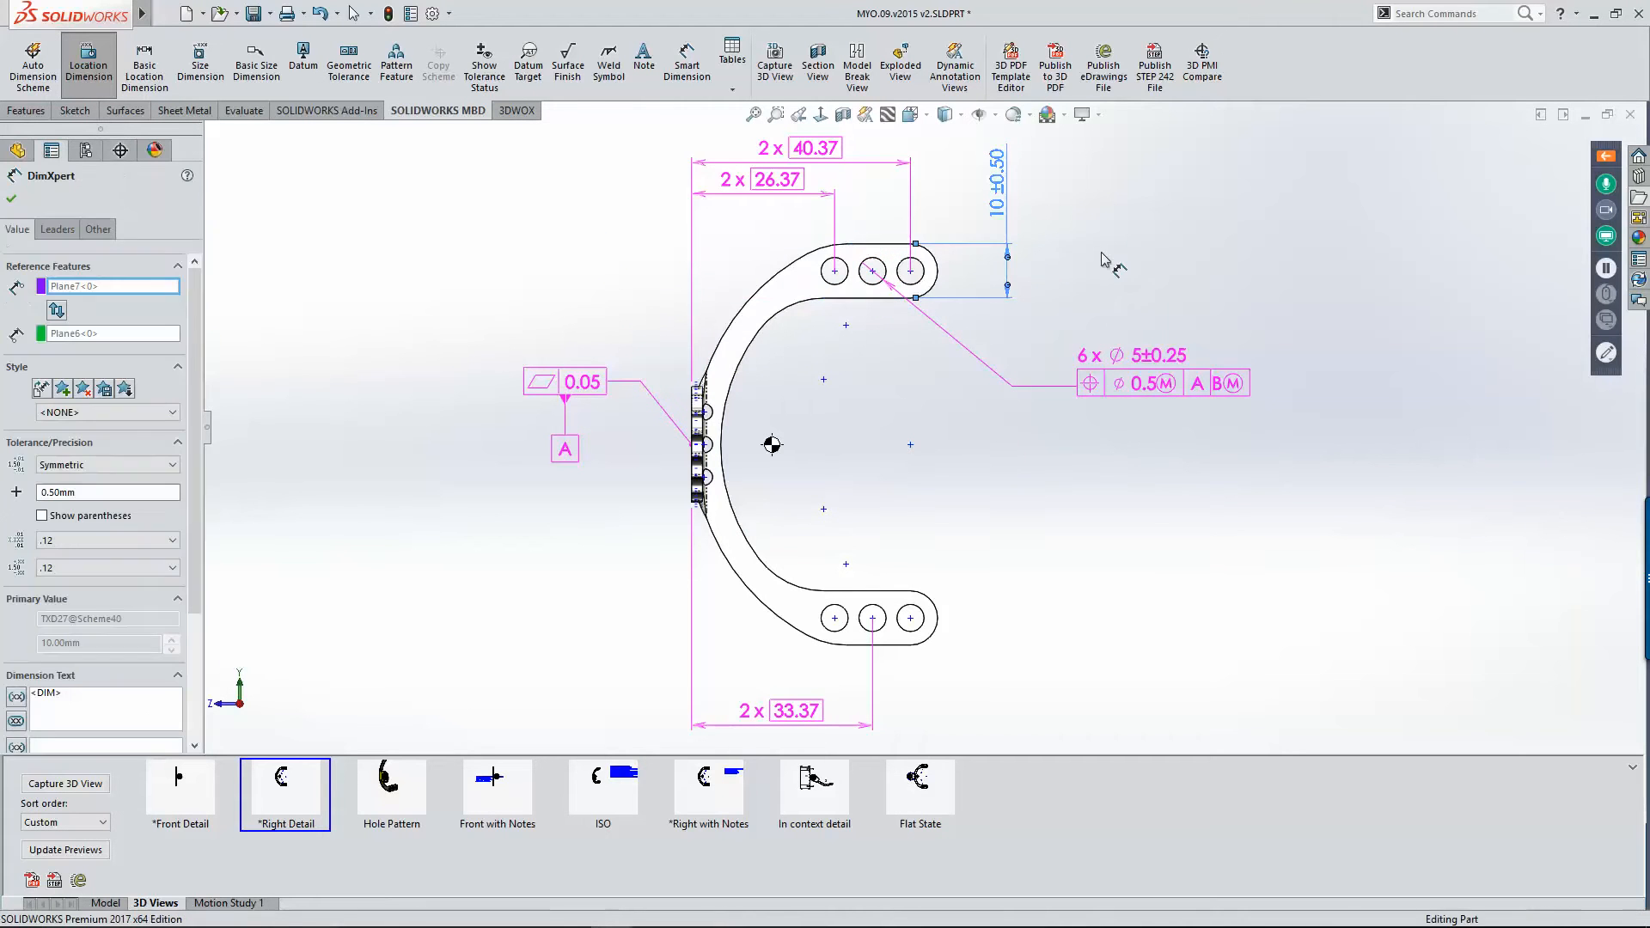
pyautogui.click(890, 246)
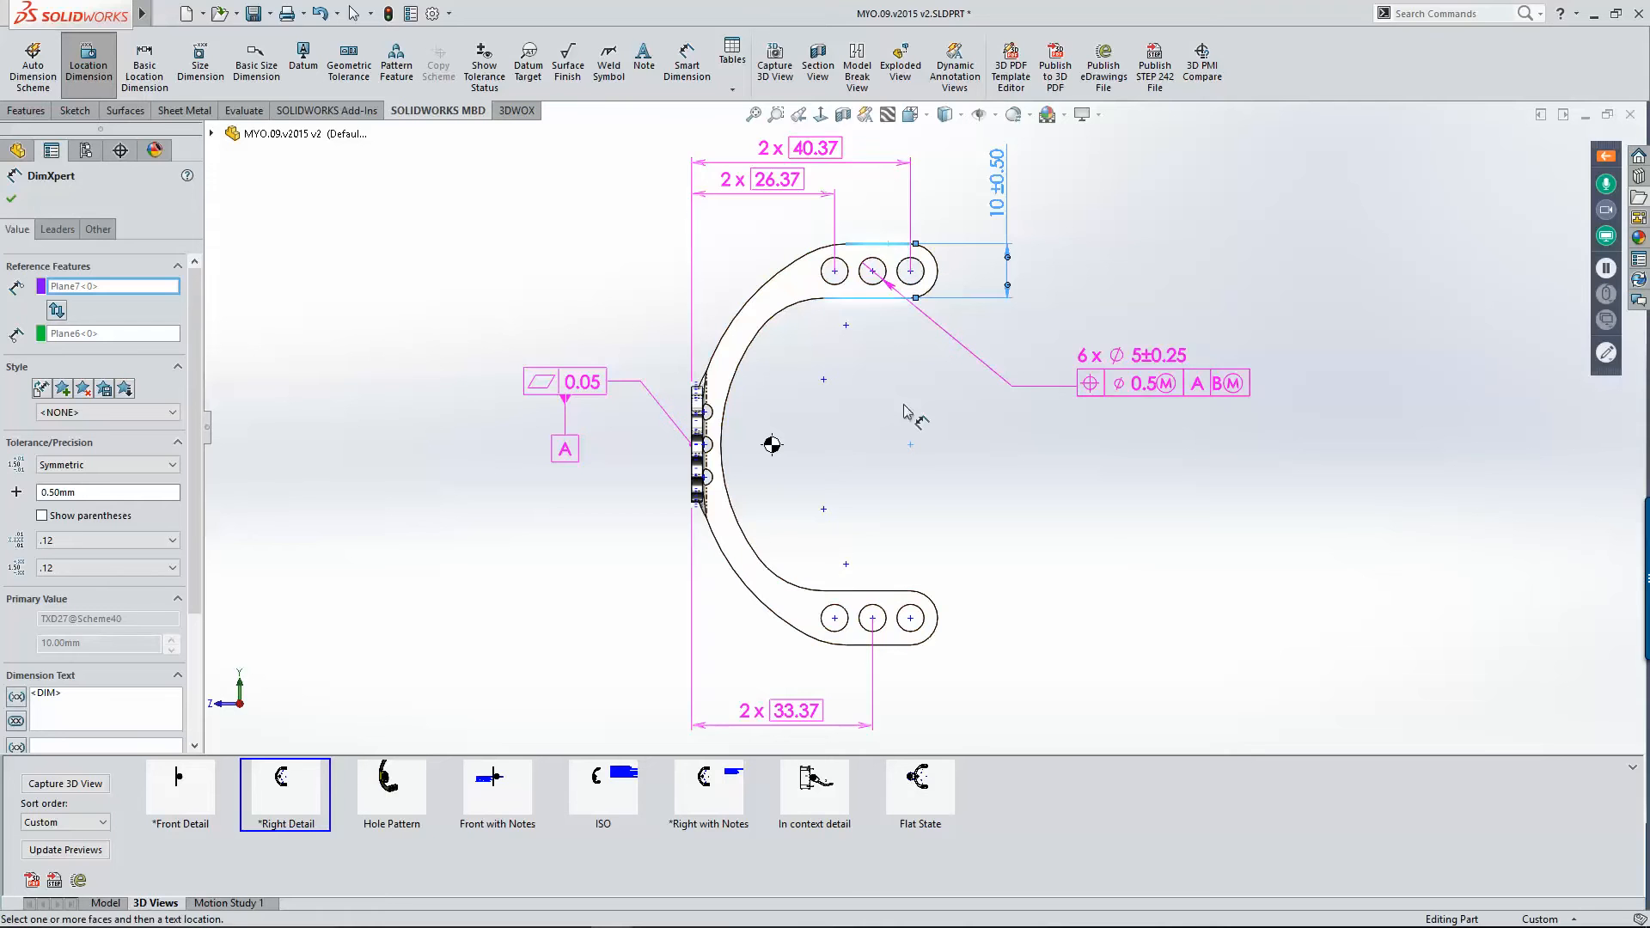
pyautogui.click(894, 645)
pyautogui.click(1031, 449)
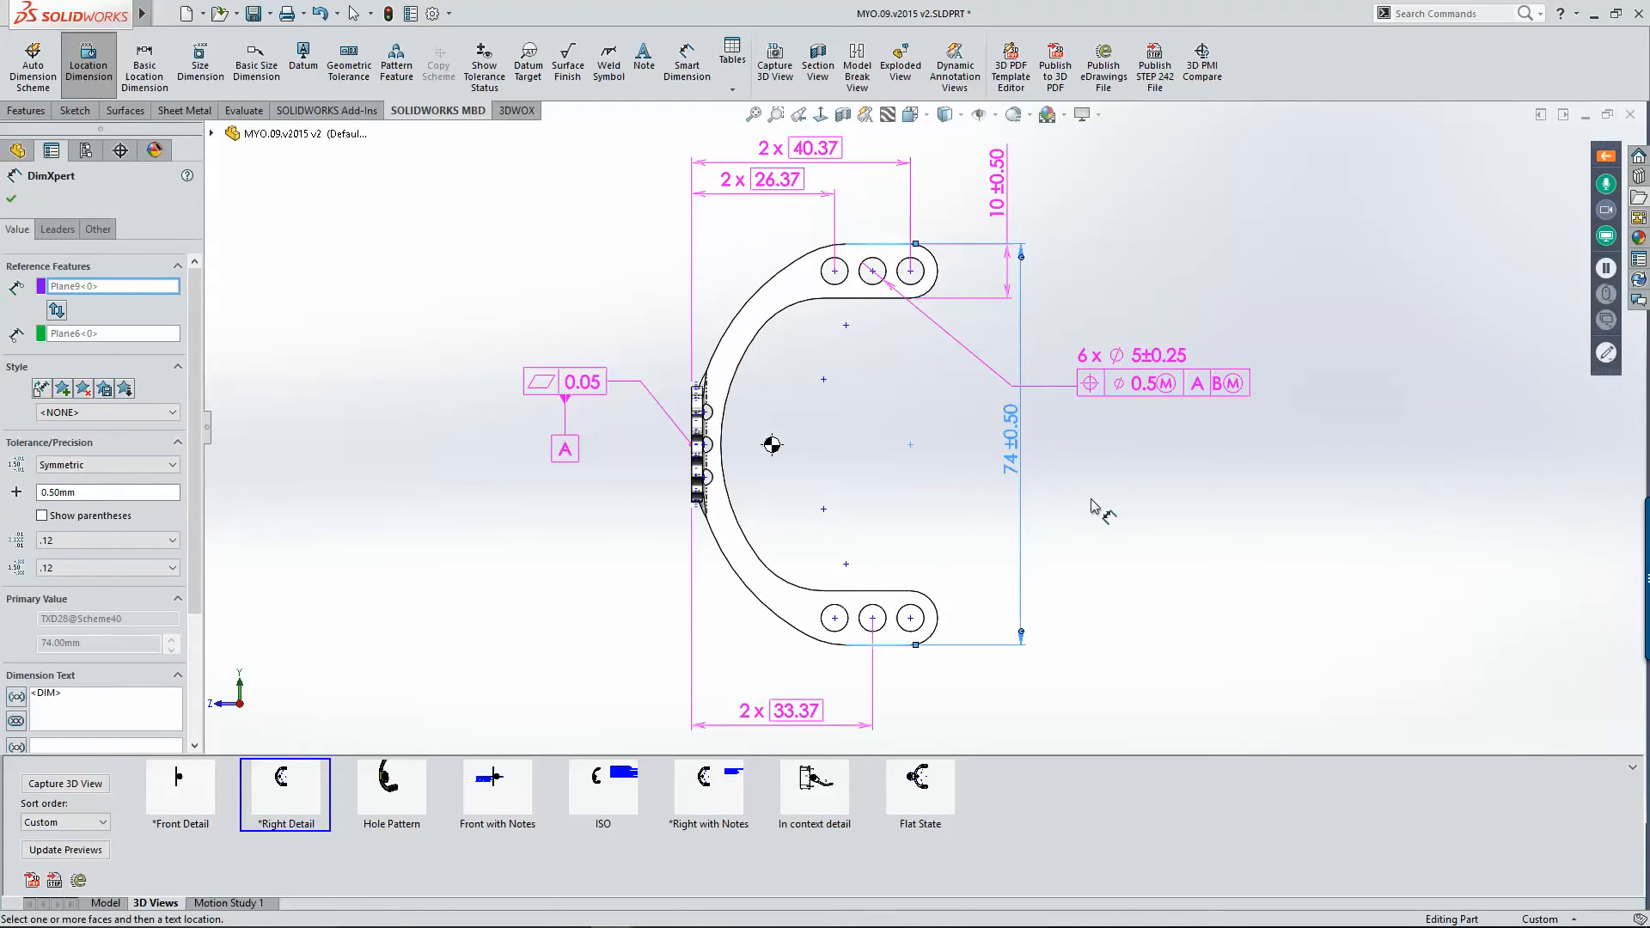
# Step: Add basic size dimensions to the inner and outer arcs of the curved arm, placing the outer radius outside the part
pyautogui.click(256, 59)
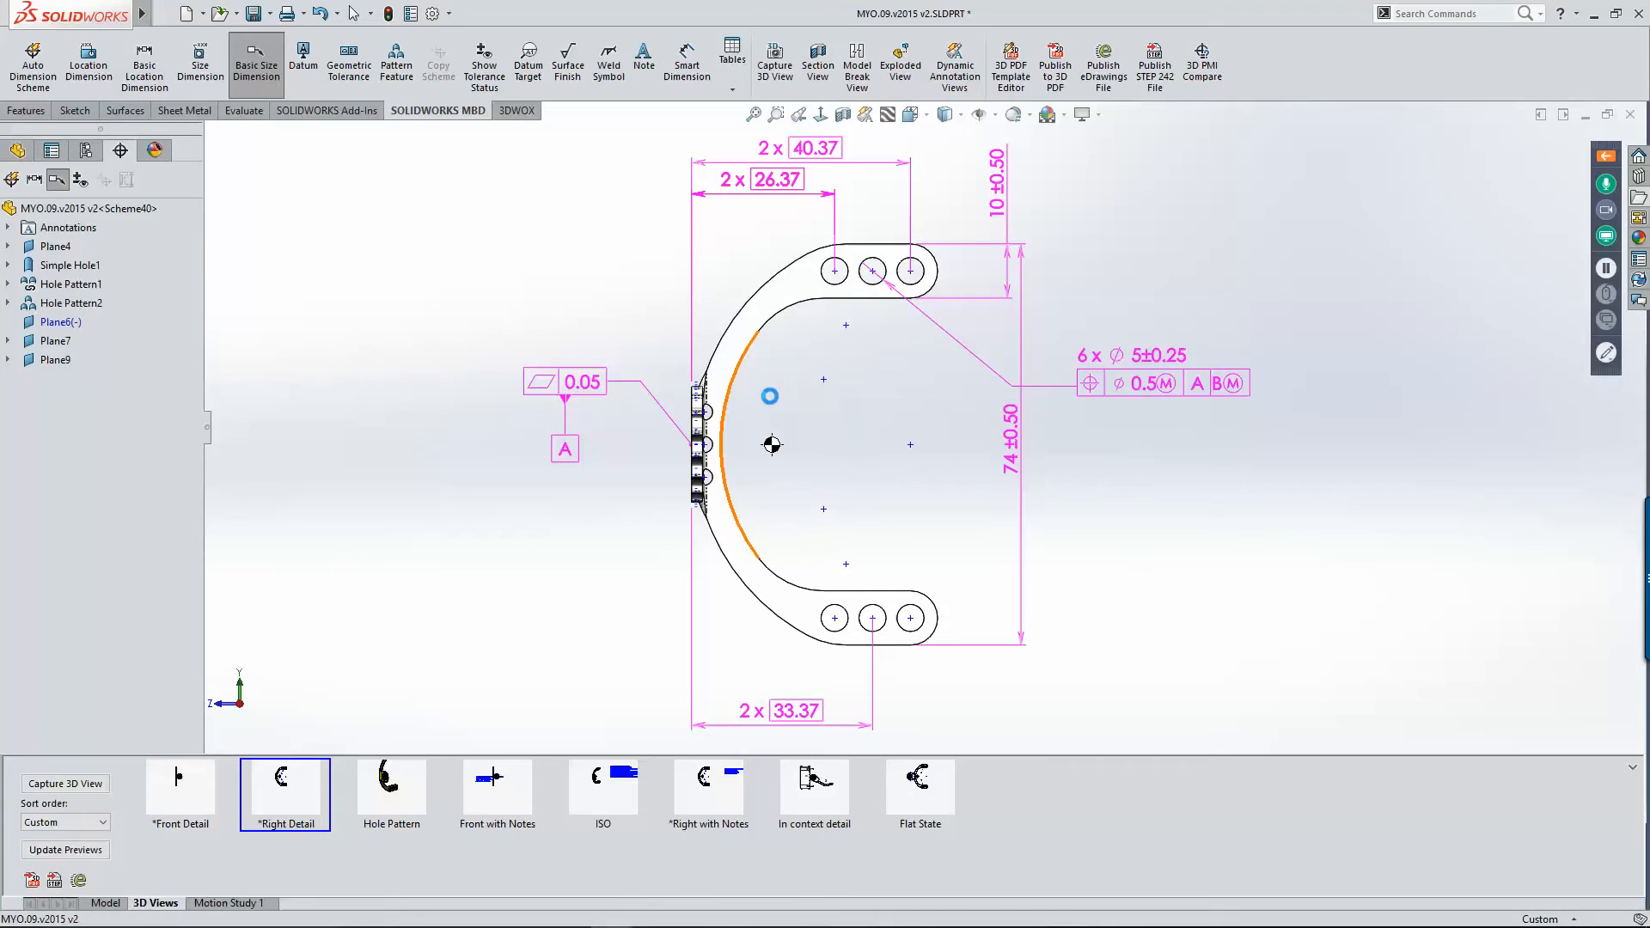
pyautogui.click(770, 391)
pyautogui.click(770, 391)
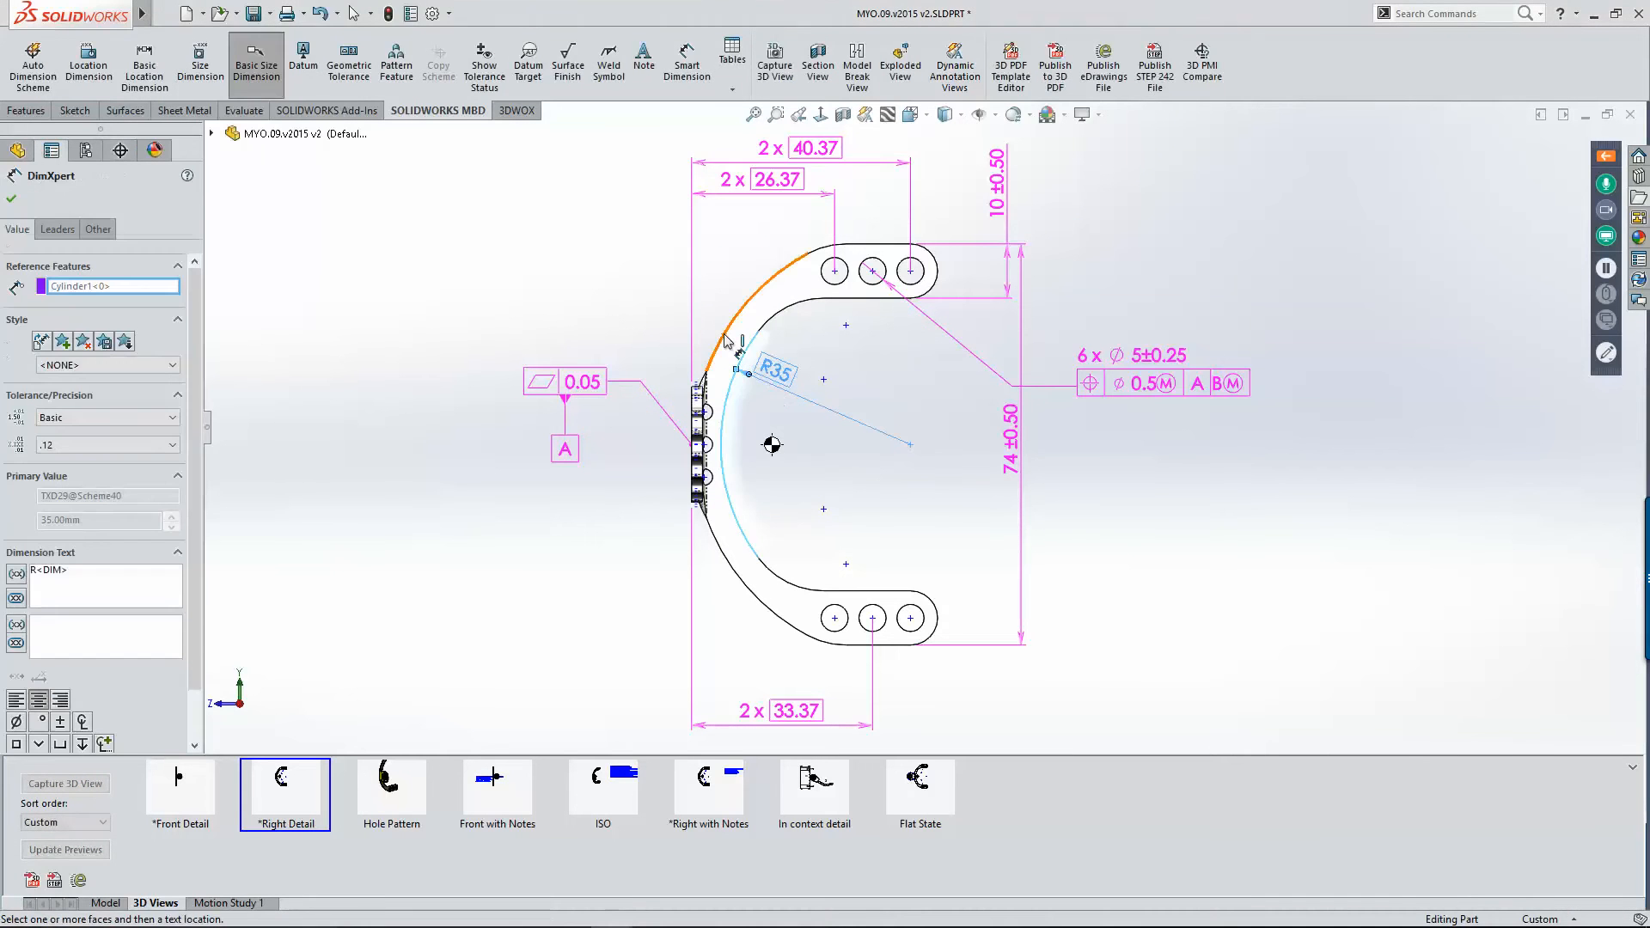
pyautogui.click(733, 316)
pyautogui.click(641, 284)
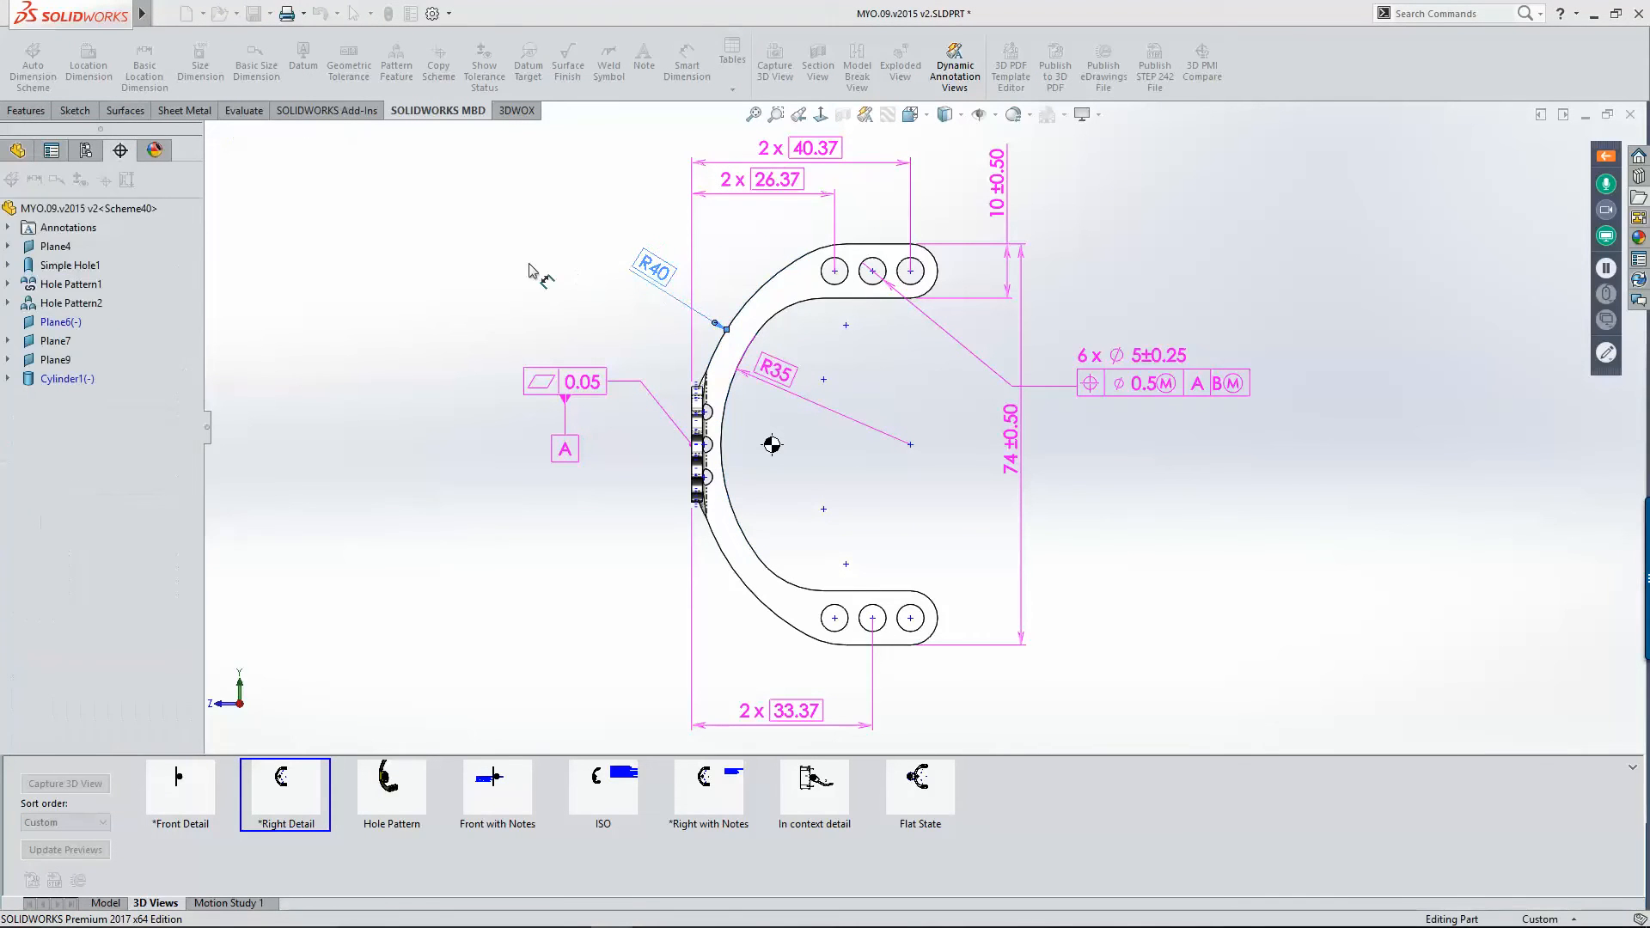
pyautogui.press('Escape')
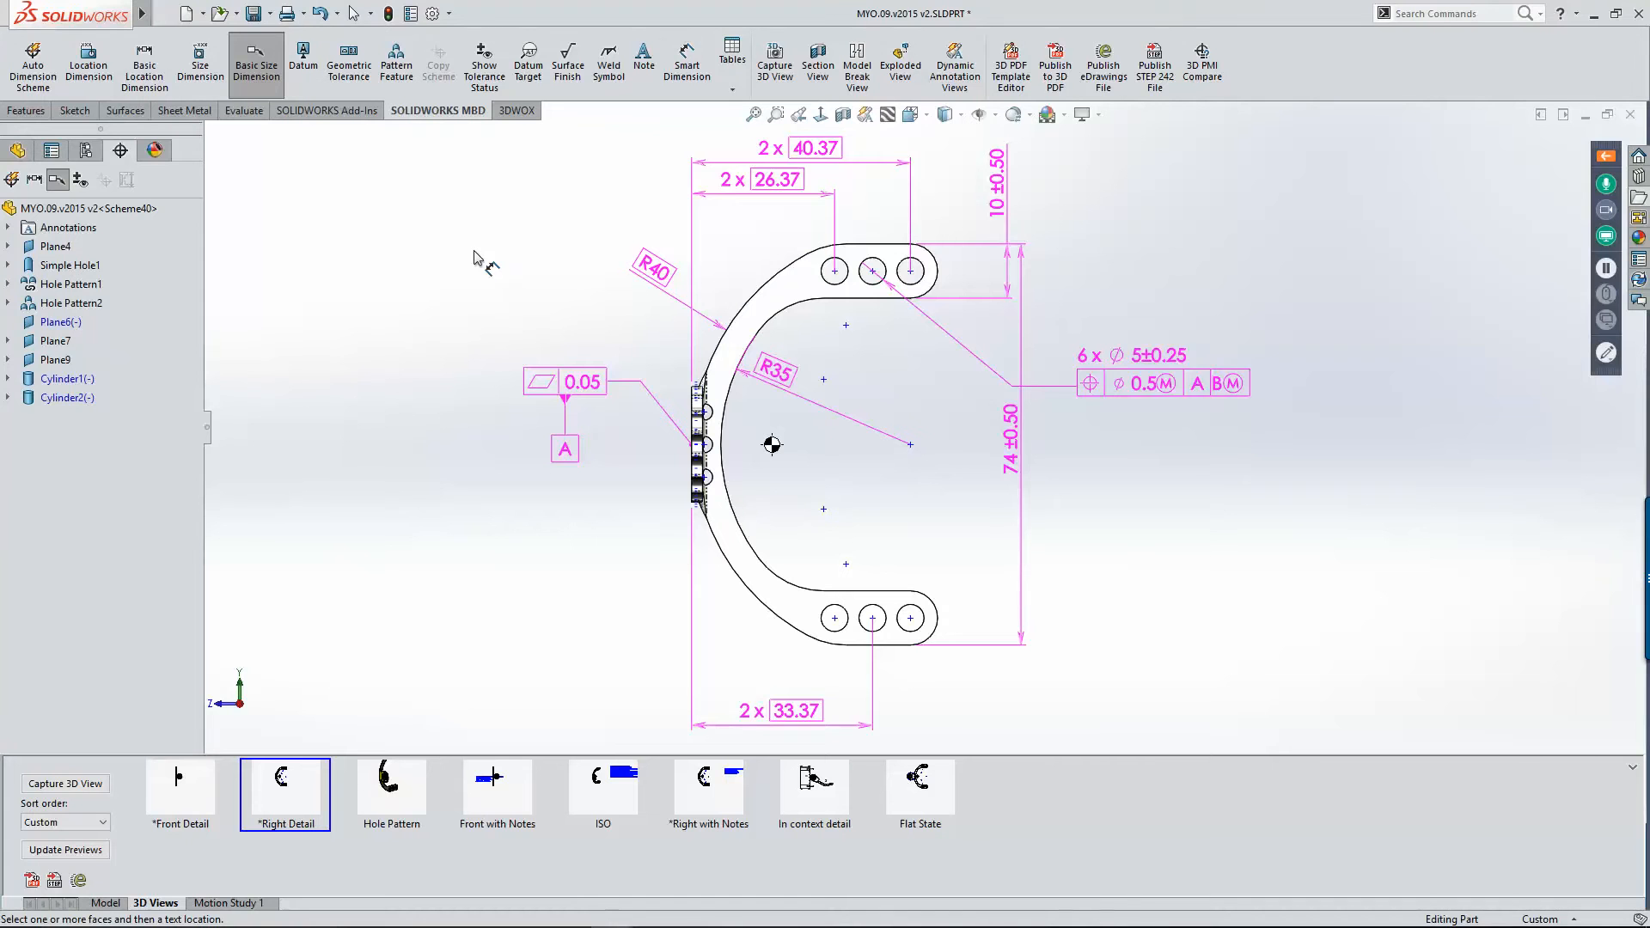
# Step: Add a location dimension from the datum A plate face to the centre of mass, place it below datum A, and reactivate *Right Detail
pyautogui.click(88, 65)
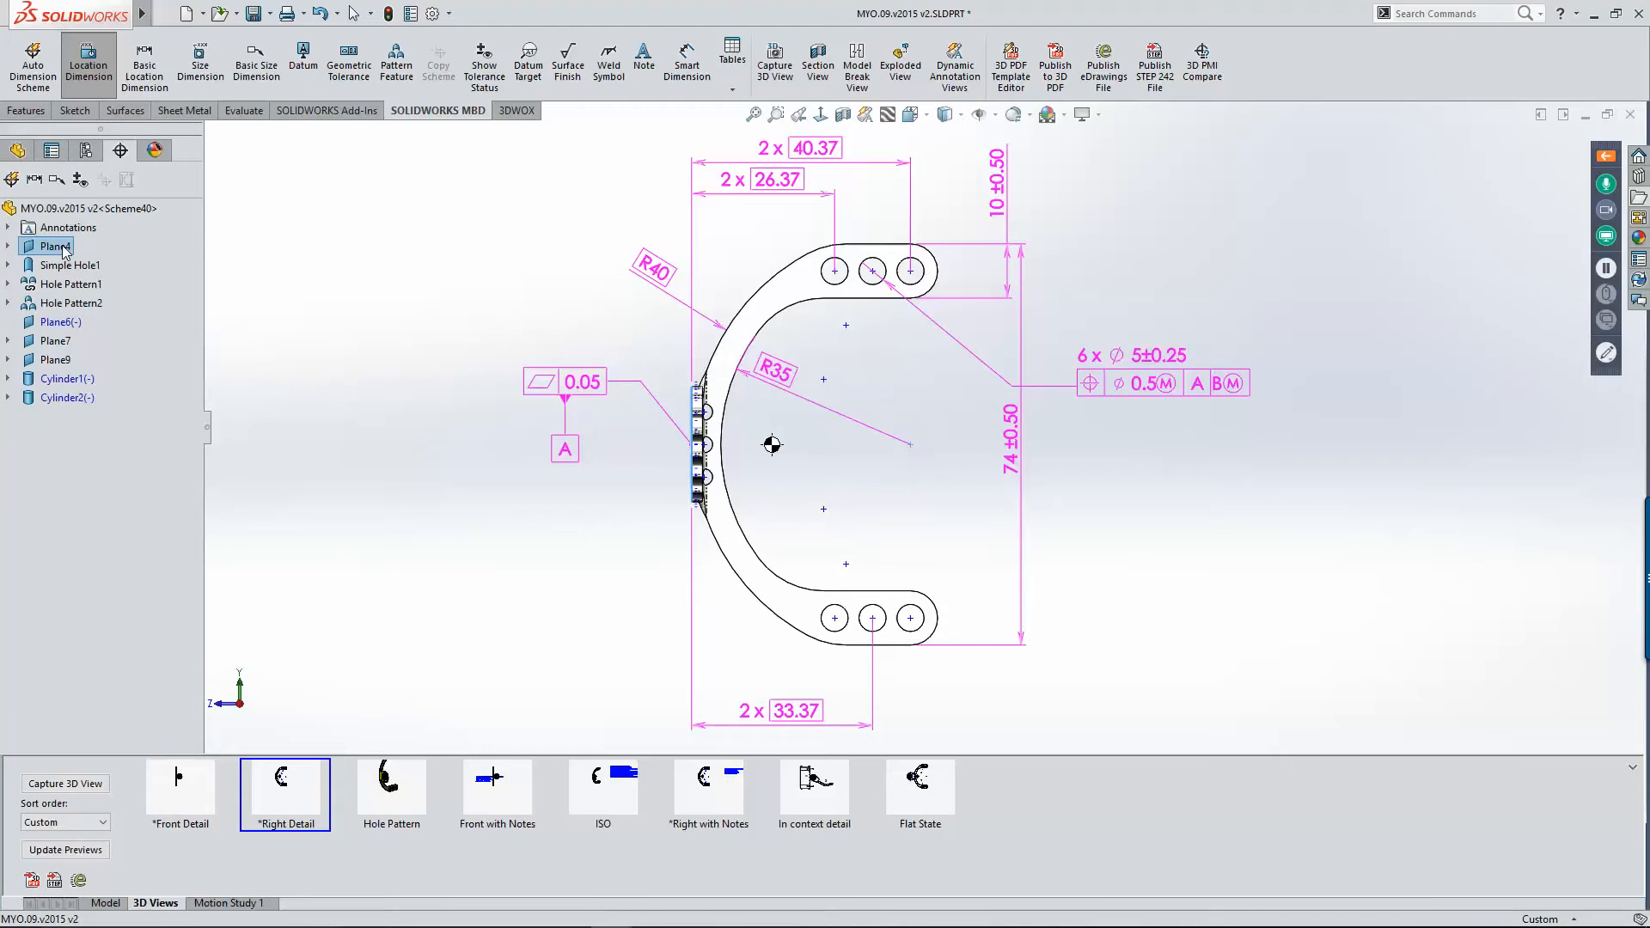
pyautogui.moveTo(421, 348); pyautogui.dragTo(726, 393, button='middle')
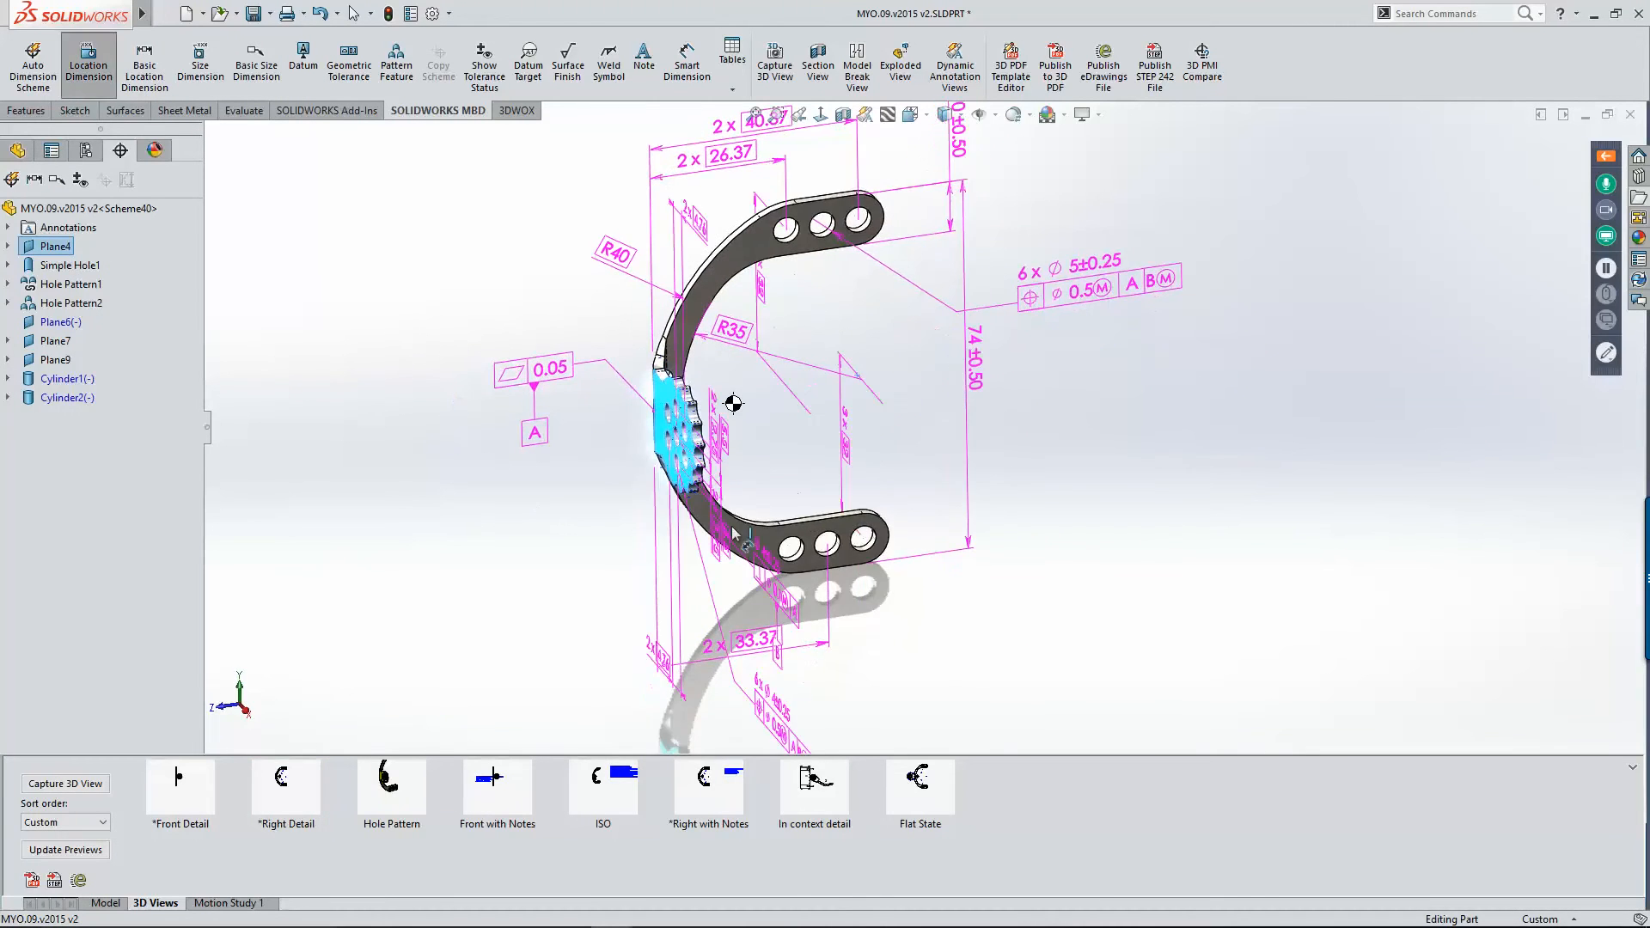
pyautogui.click(735, 404)
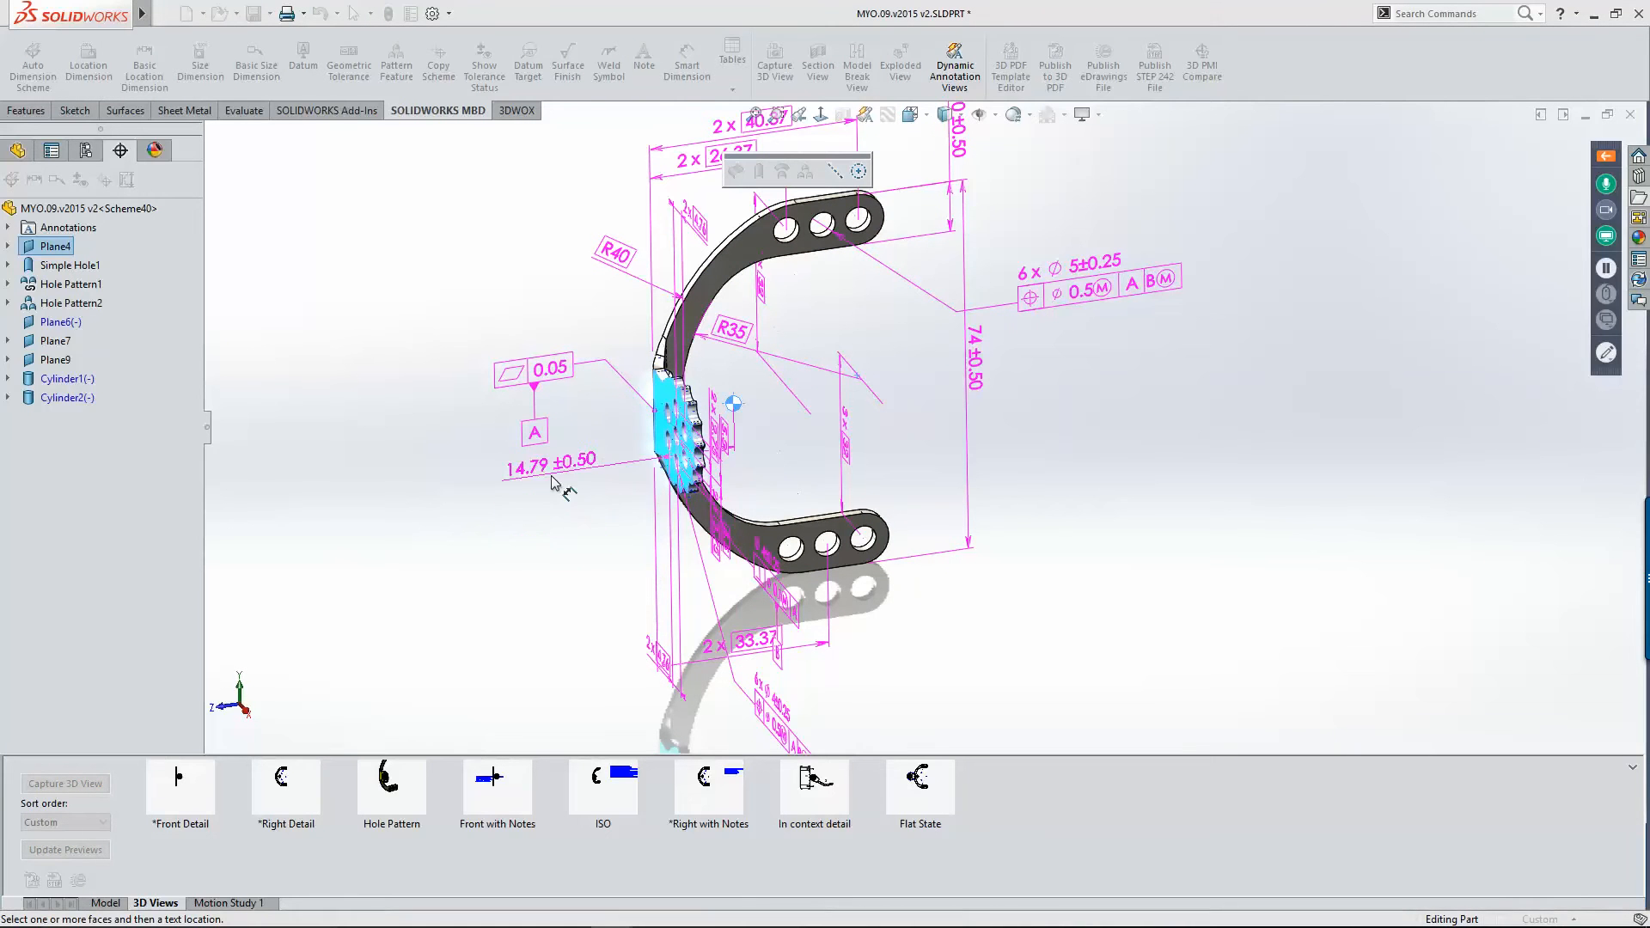
pyautogui.click(559, 540)
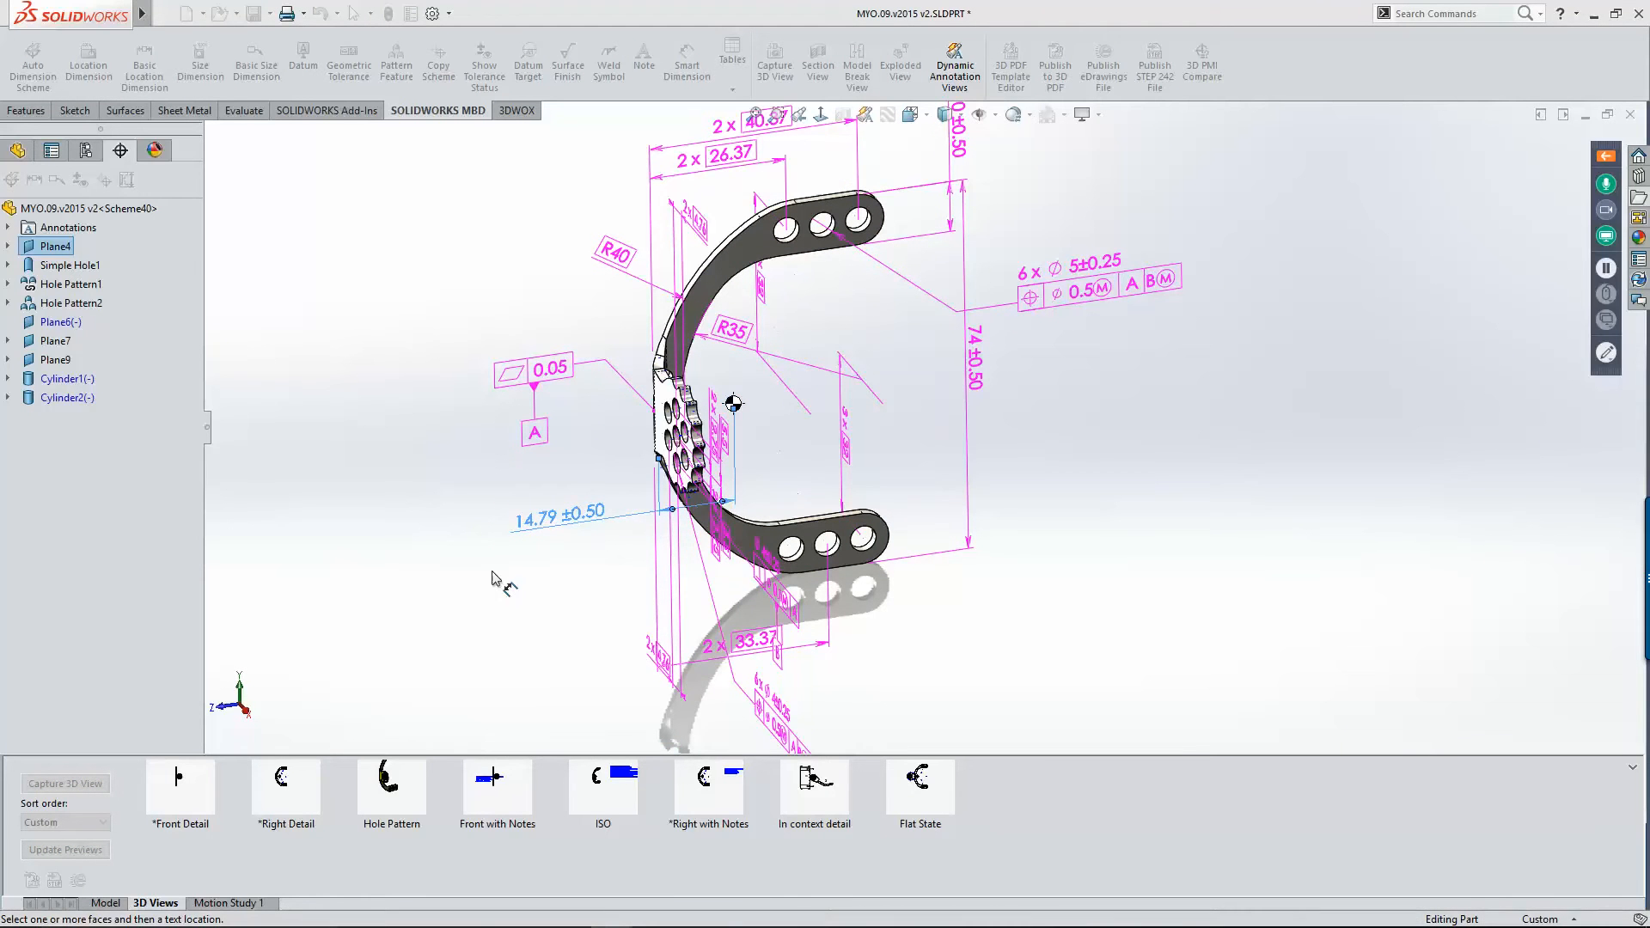
pyautogui.click(295, 776)
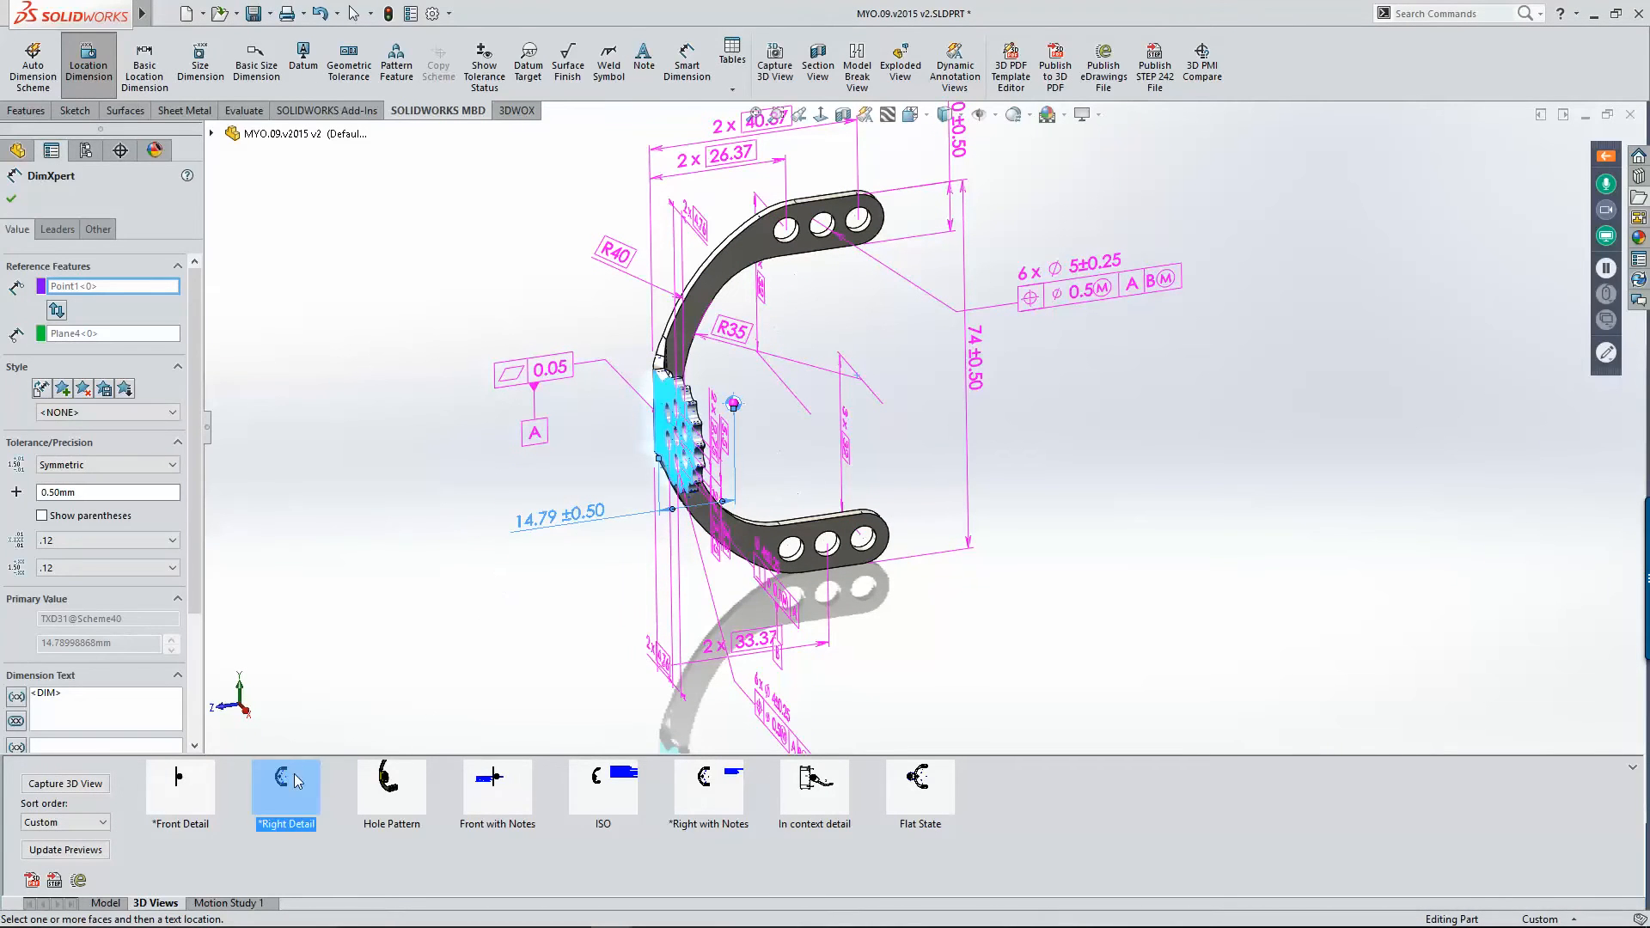
pyautogui.click(339, 284)
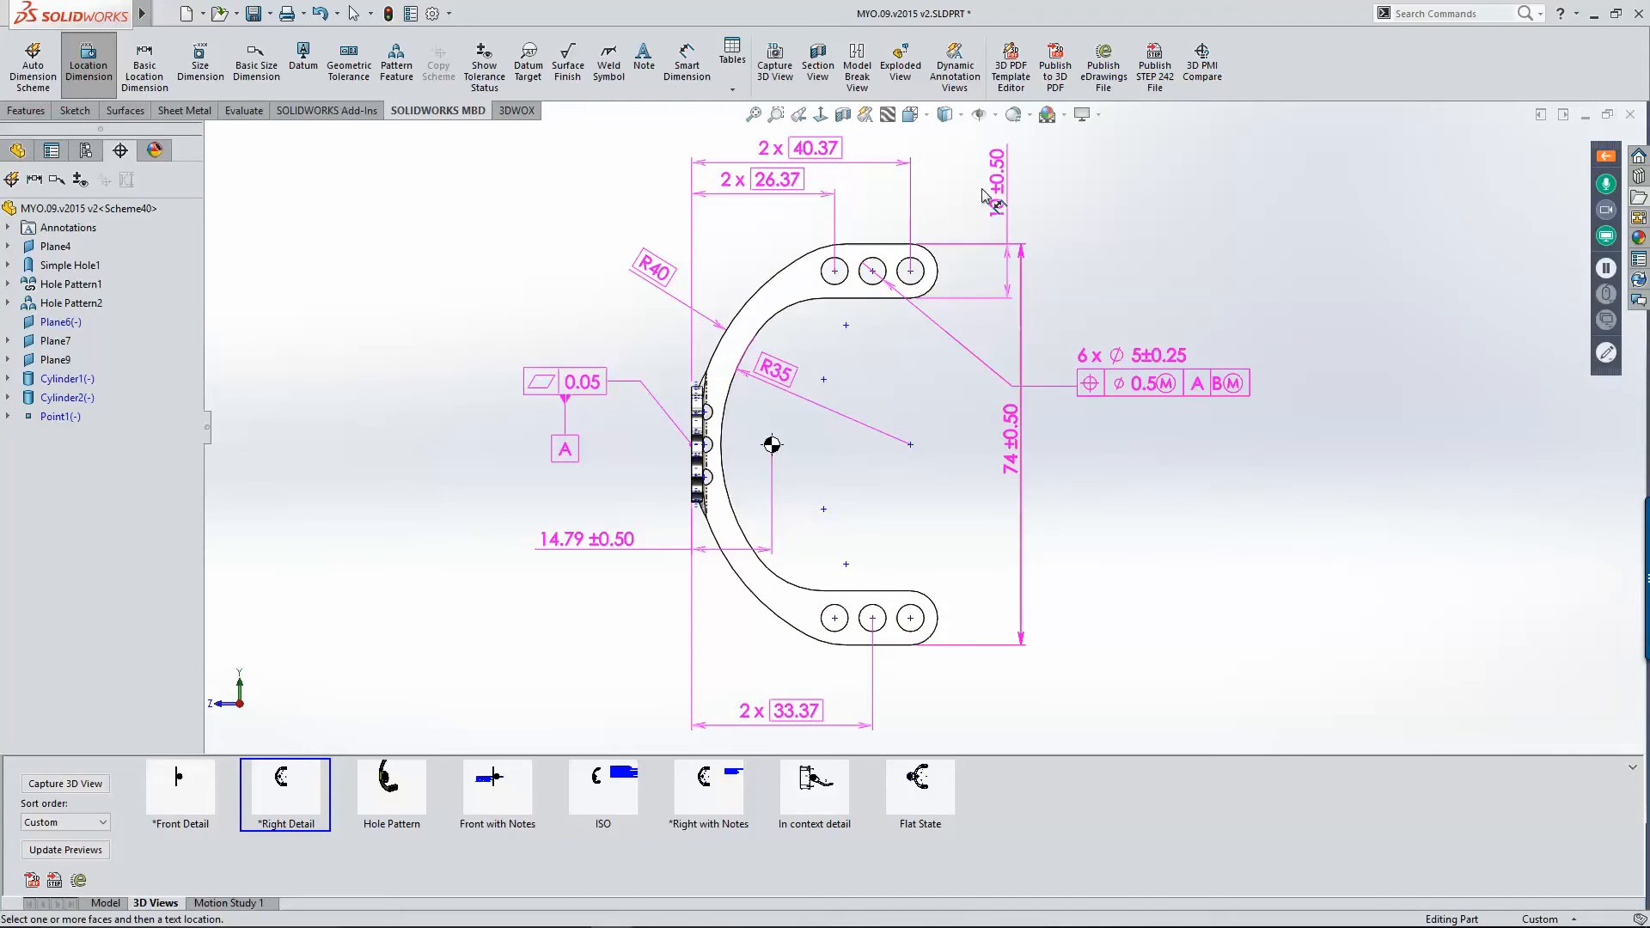
# Step: Move the arm width dimension down inside the overall height dimension, and move the six-hole callout above the upper arm
pyautogui.moveTo(996, 182); pyautogui.dragTo(975, 410)
pyautogui.moveTo(1120, 359); pyautogui.dragTo(1071, 170)
pyautogui.click(1153, 380)
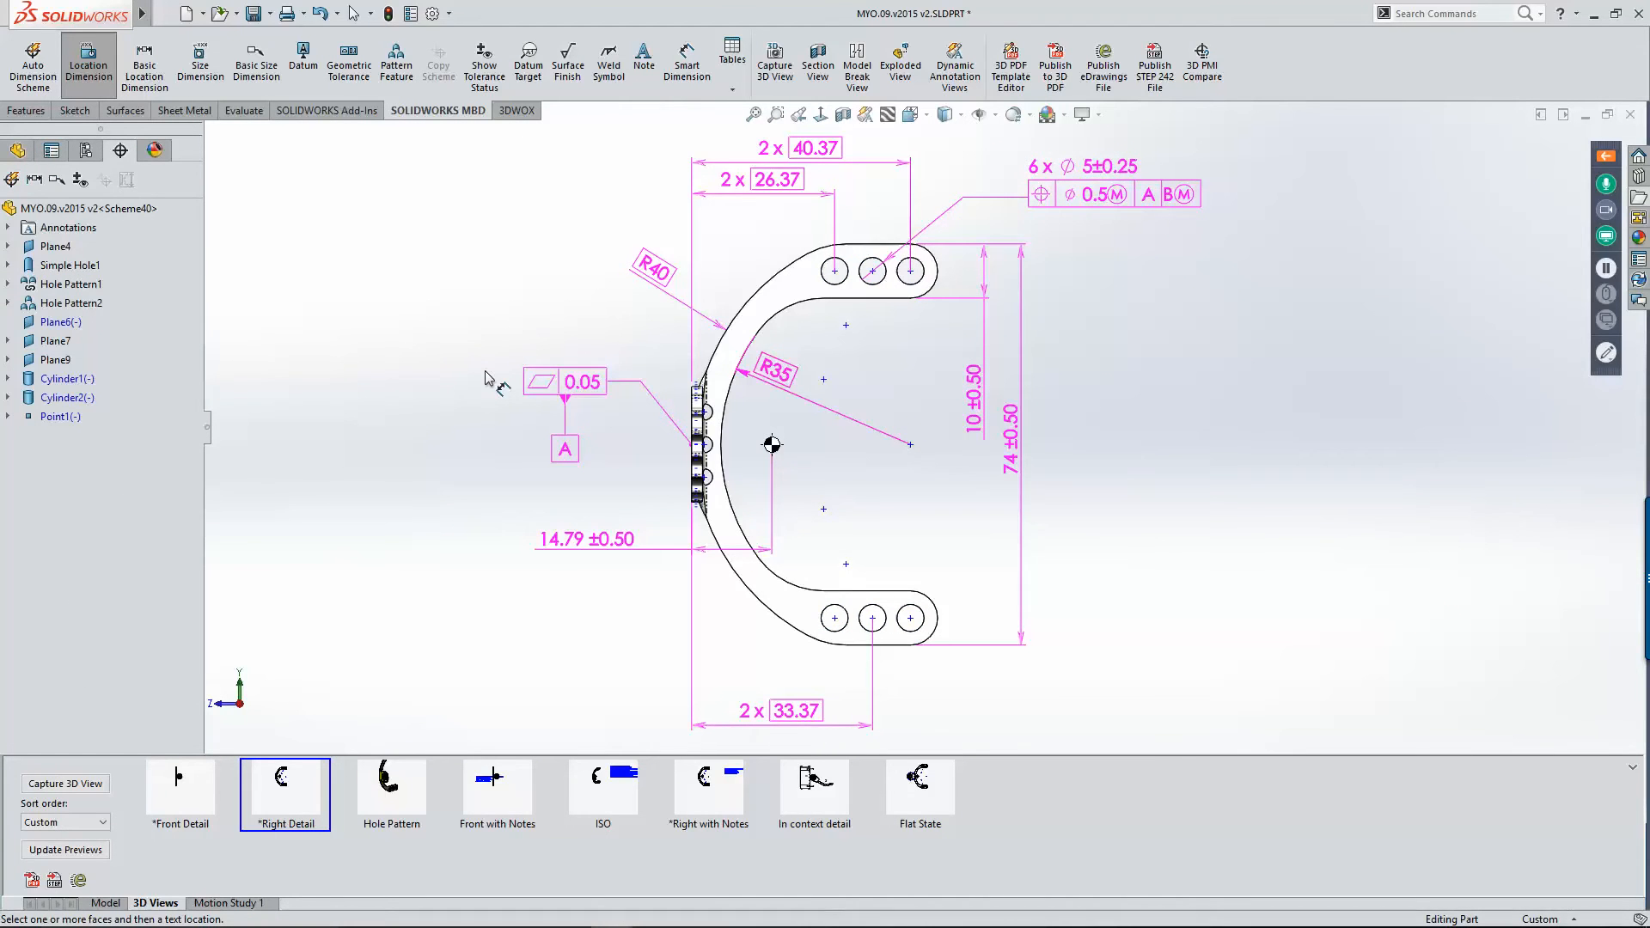
pyautogui.hotkey('alt', 'Tab')
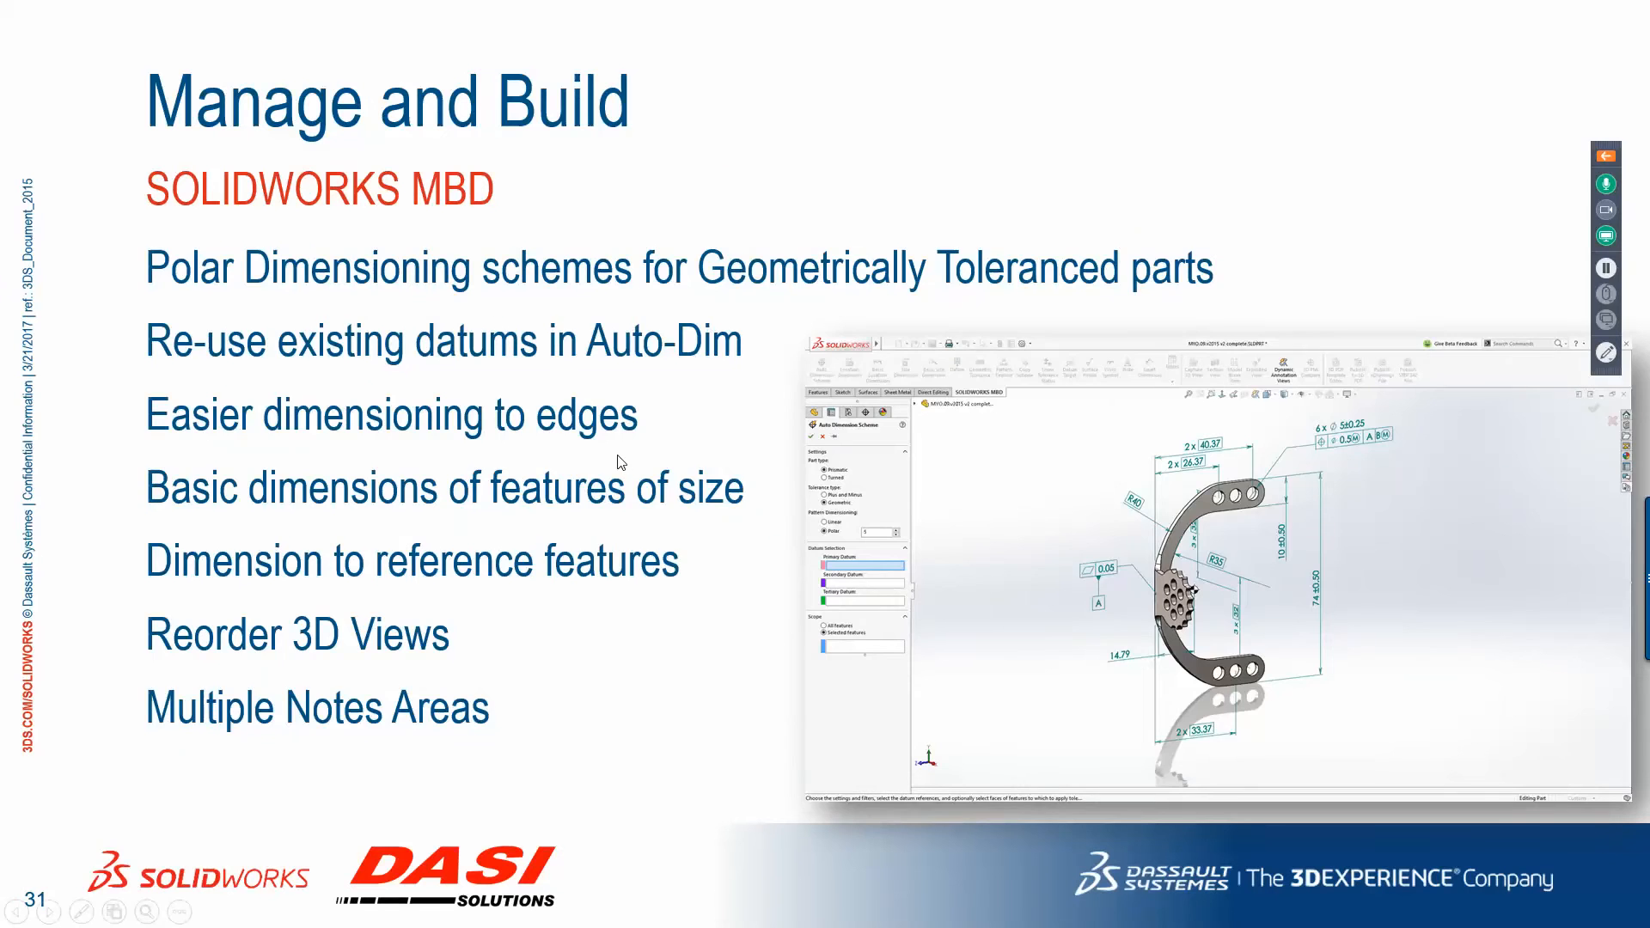
pyautogui.press('Right')
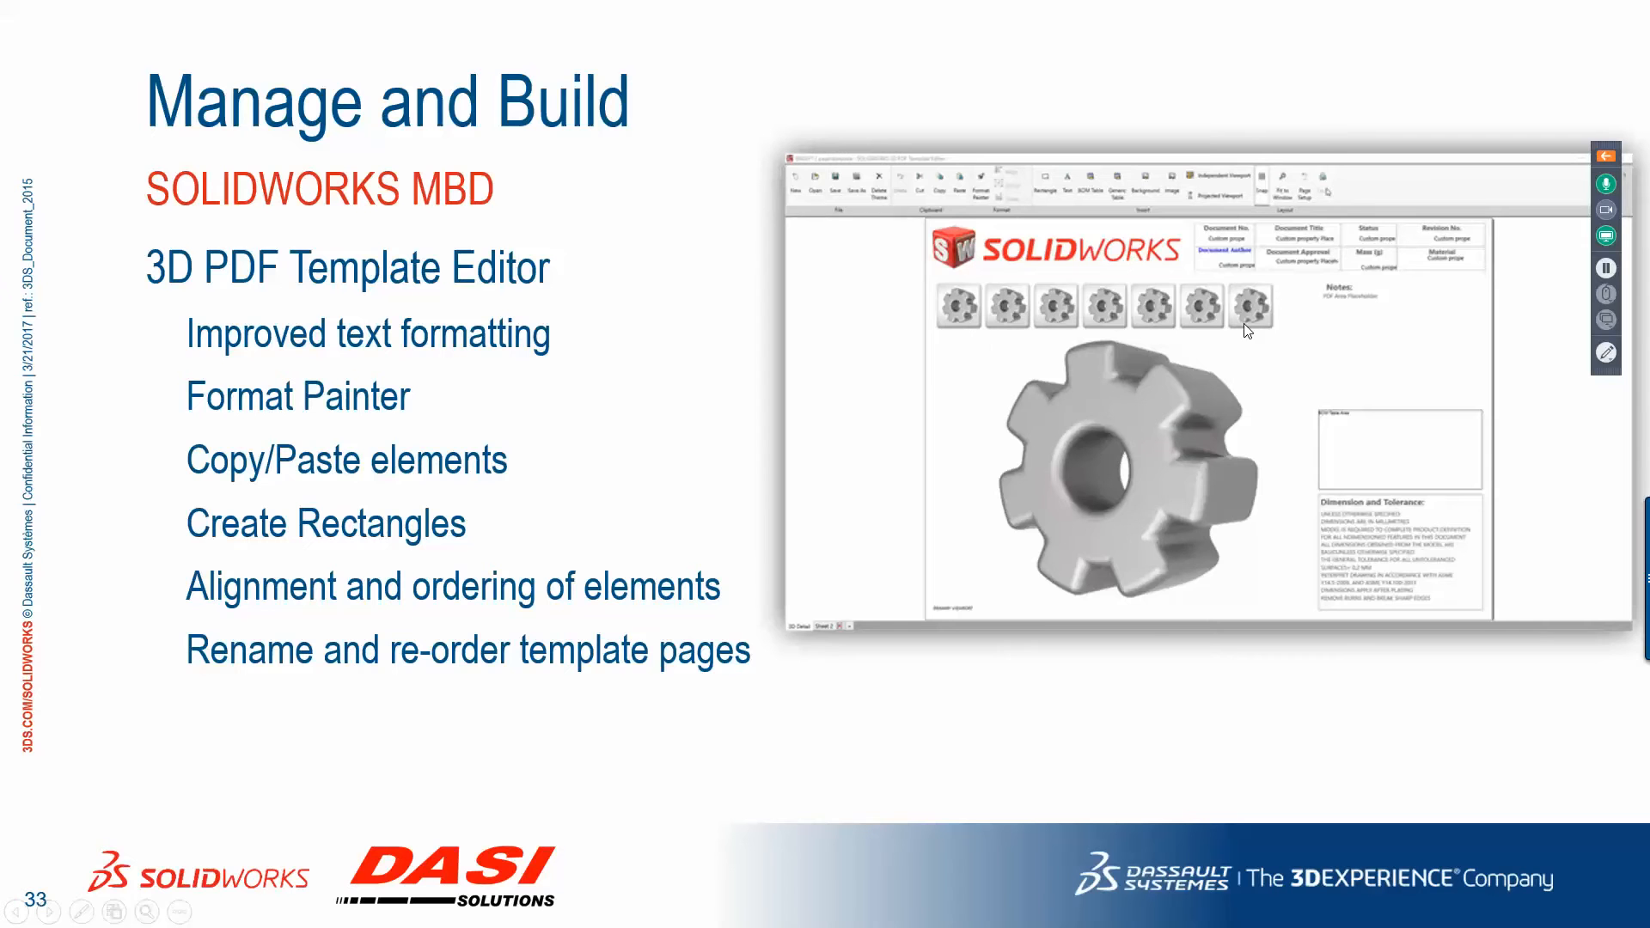
pyautogui.hotkey('alt', 'Tab')
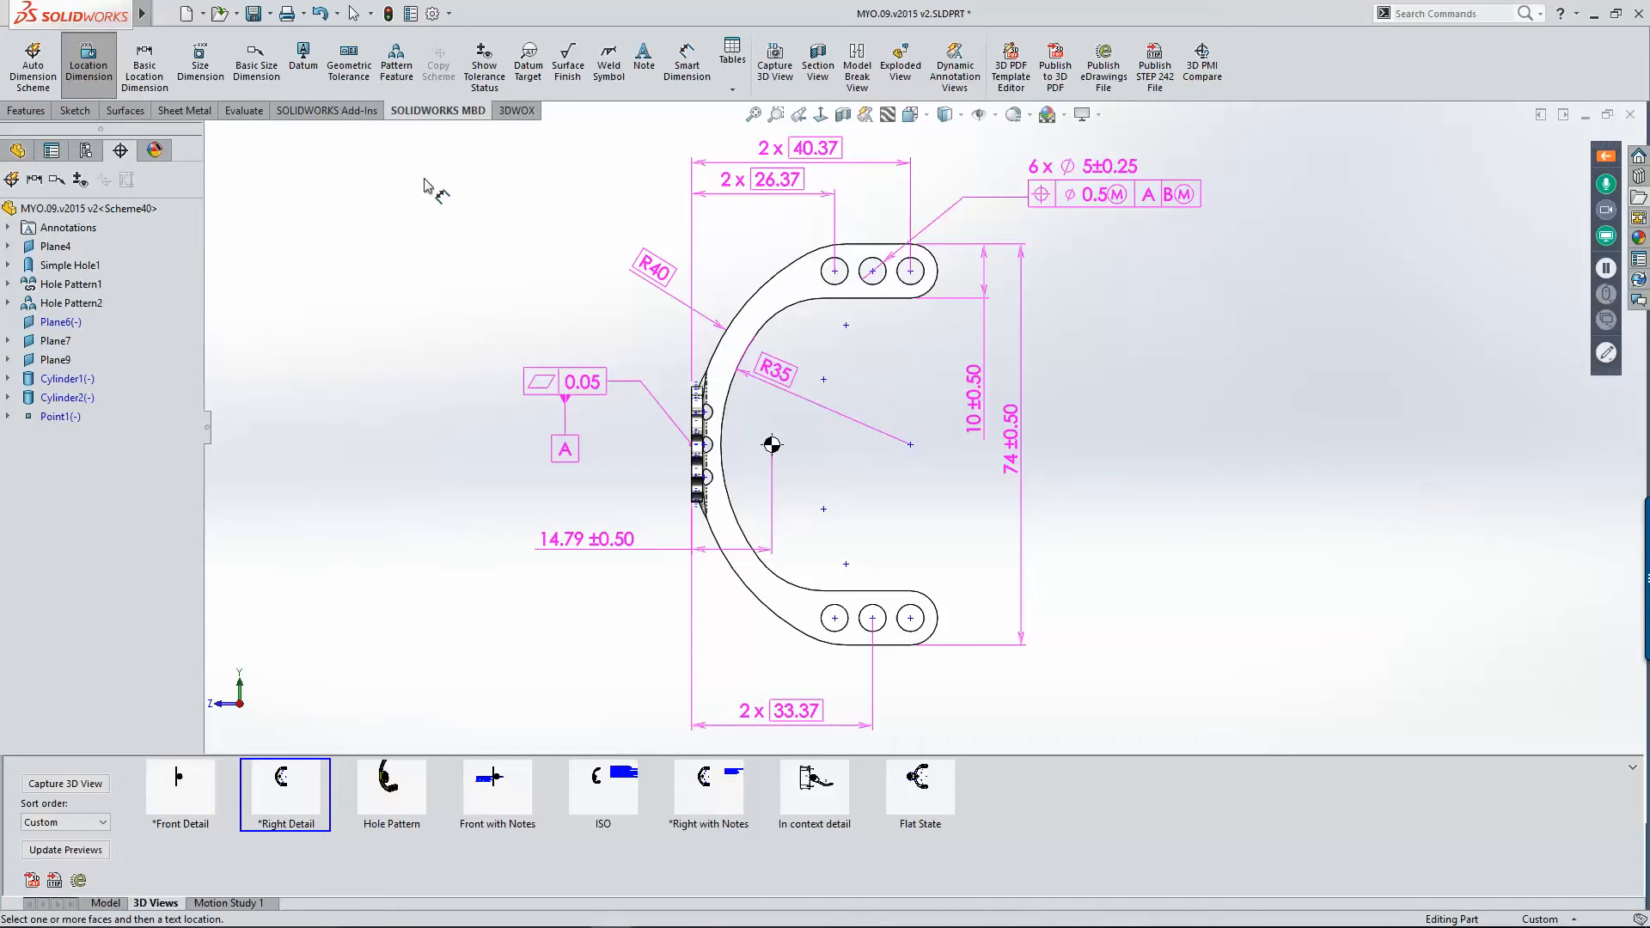
# Step: Open the 3D PDF Template Editor and insert a text area below the PDF area placeholder, enlarging it to fill the space above the logo
pyautogui.press('Escape')
pyautogui.click(1022, 75)
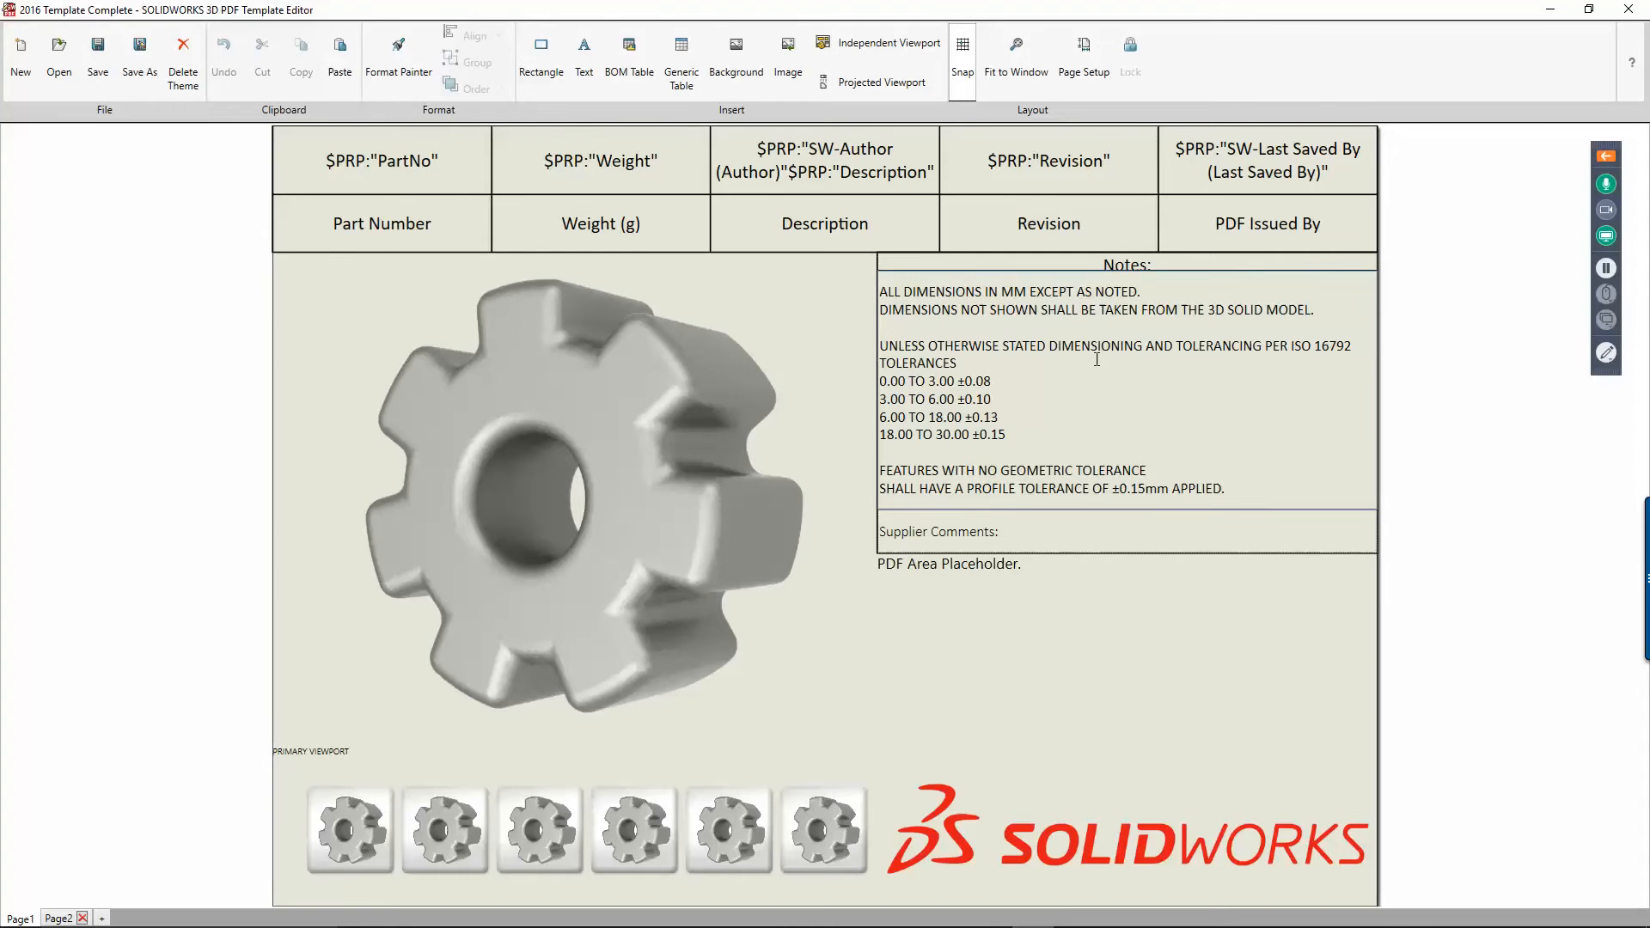
pyautogui.click(381, 223)
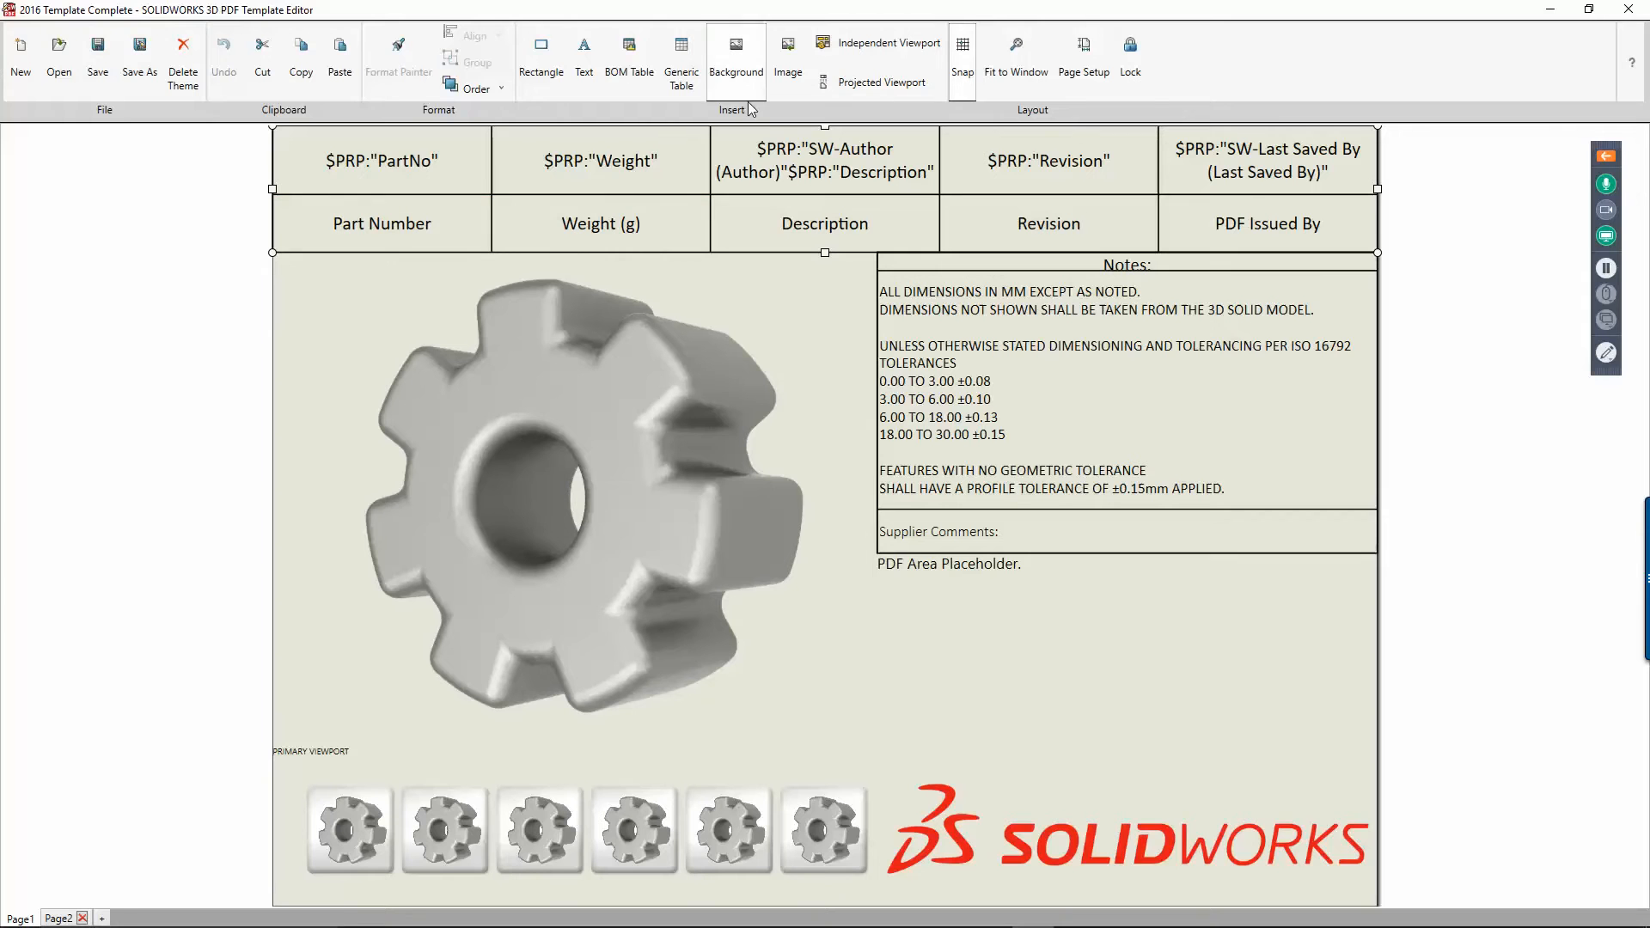
pyautogui.click(591, 56)
pyautogui.click(883, 583)
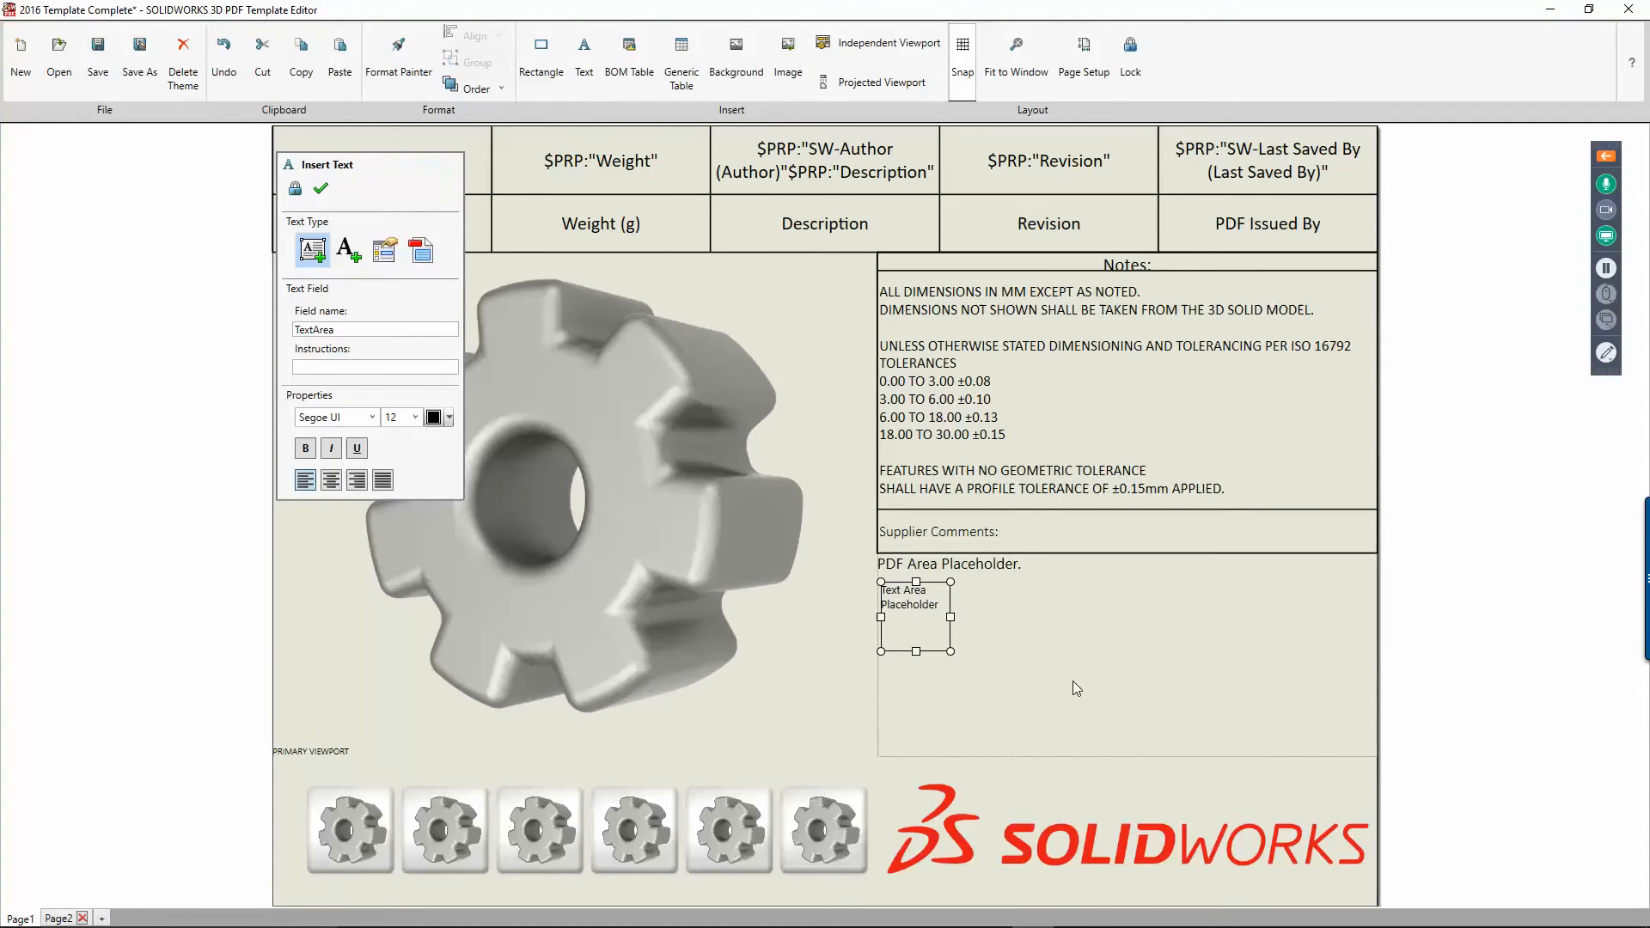
pyautogui.moveTo(950, 651); pyautogui.dragTo(1370, 784)
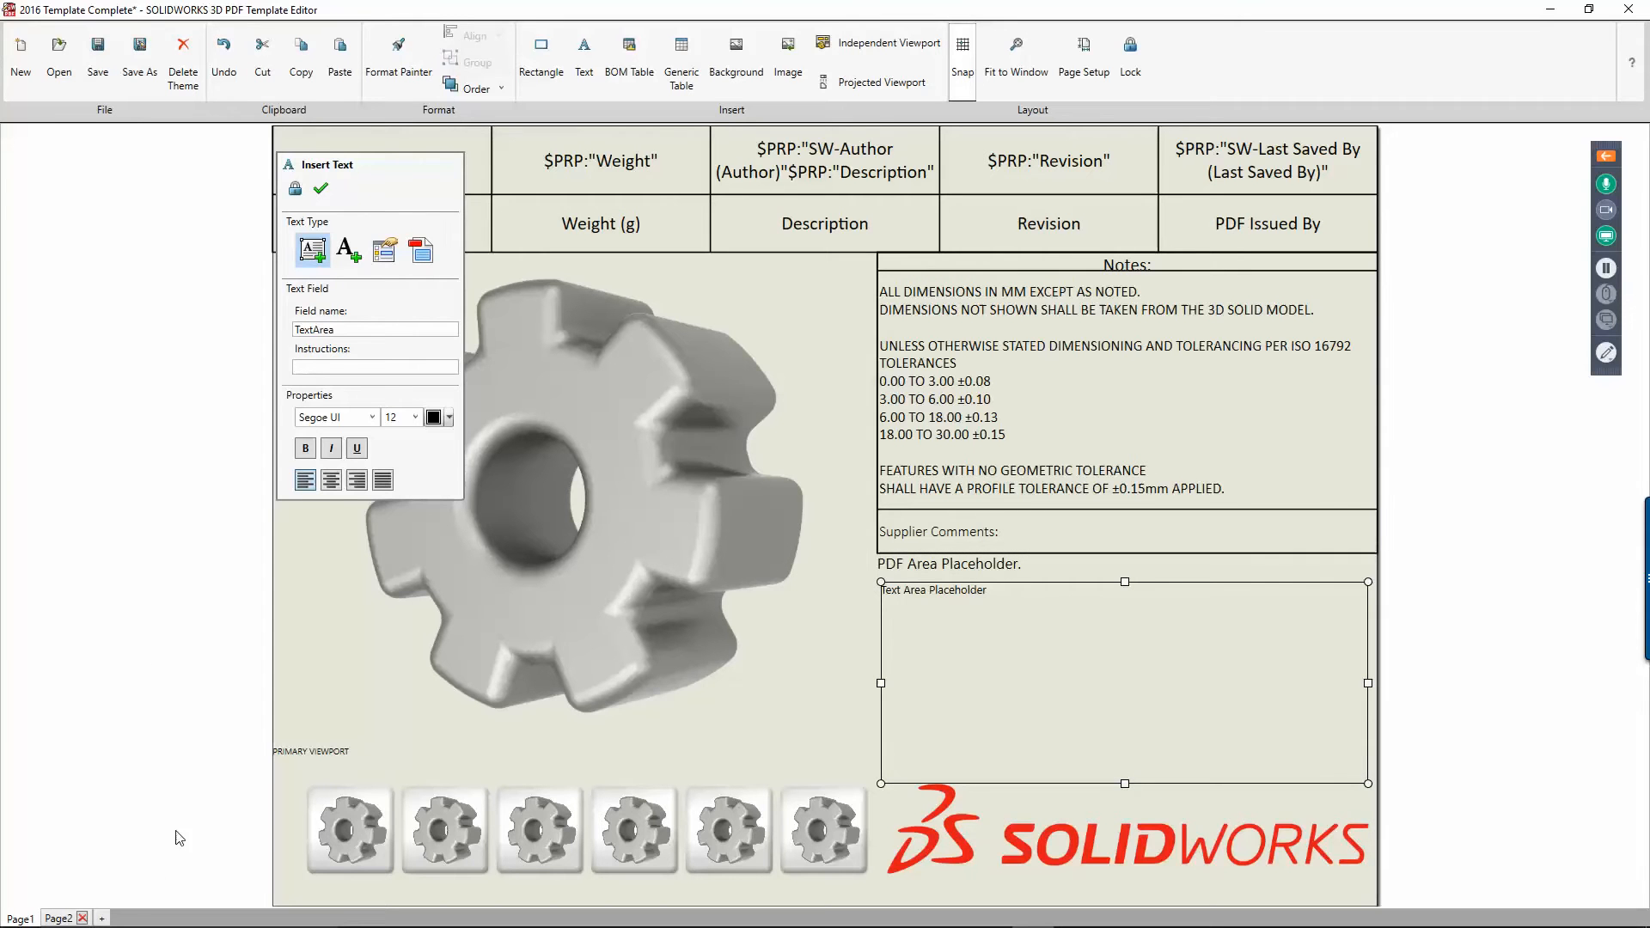
# Step: On Page2 of the template, inspect both independent viewports and insert a BOM table area across the full width beneath them
pyautogui.click(60, 919)
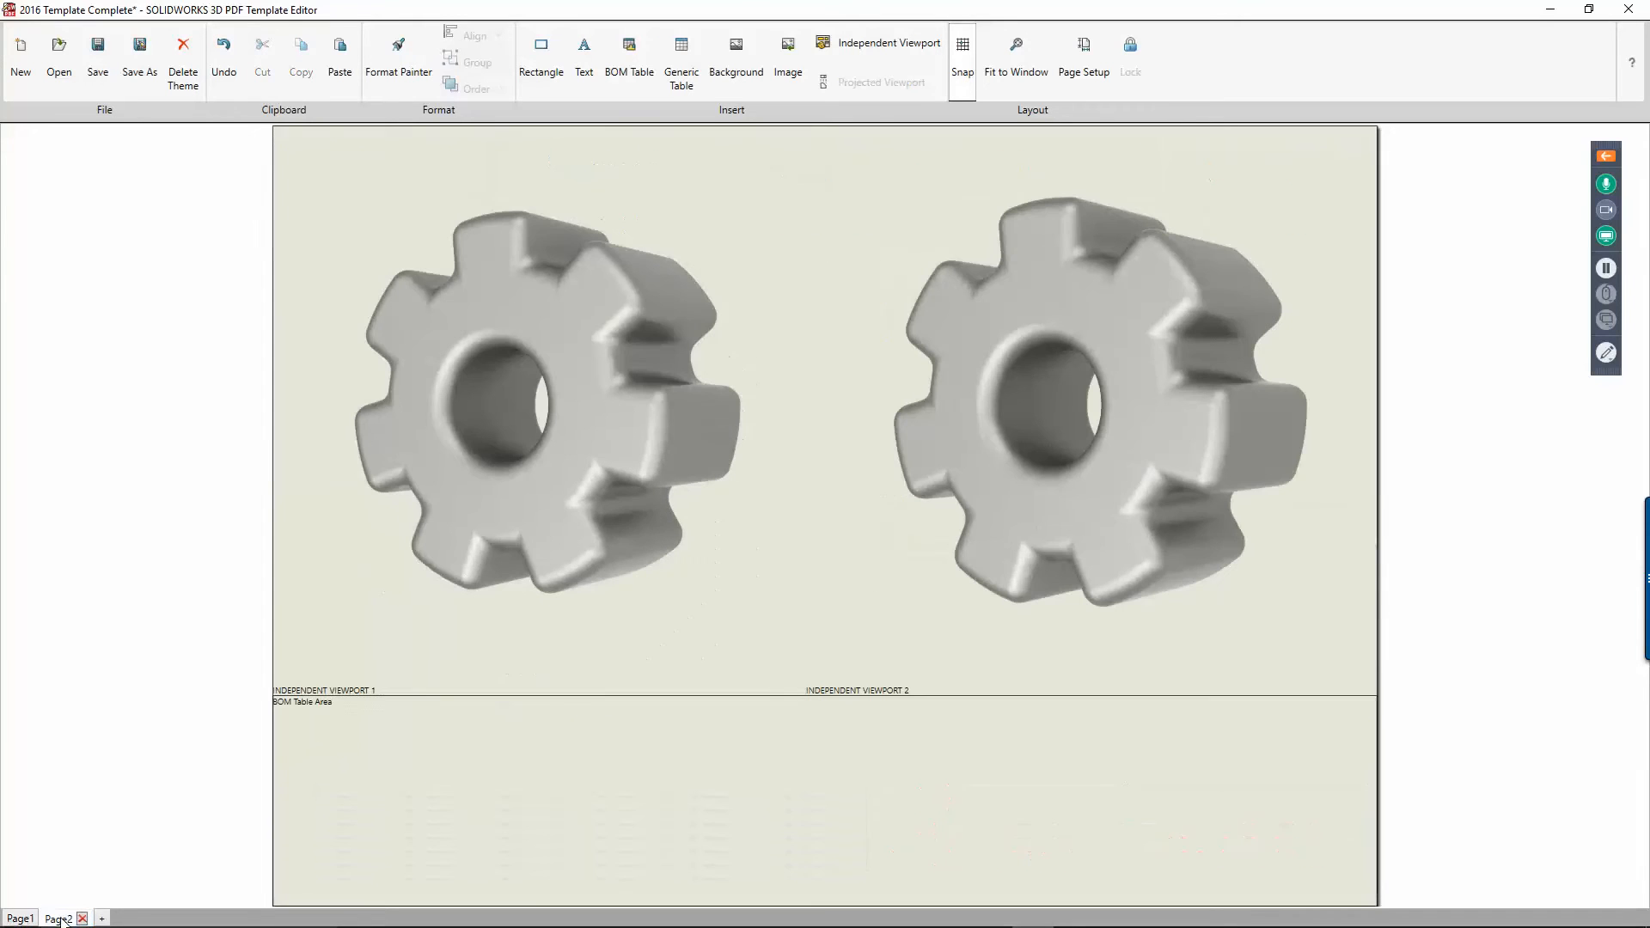
pyautogui.click(510, 337)
pyautogui.click(1030, 343)
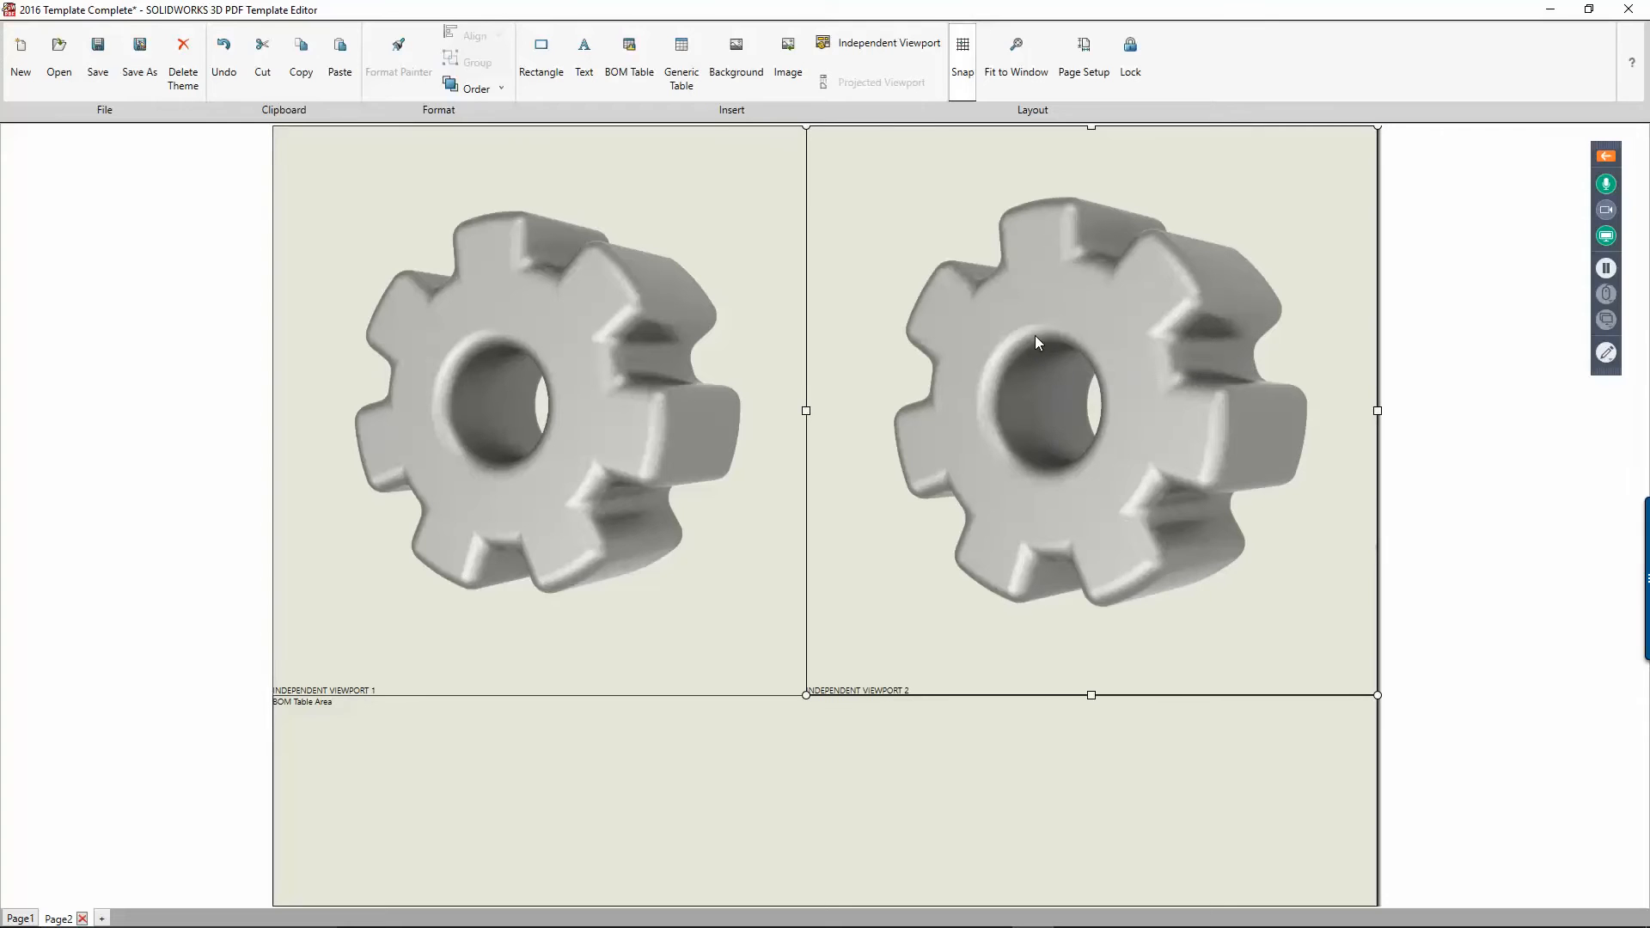
pyautogui.click(636, 52)
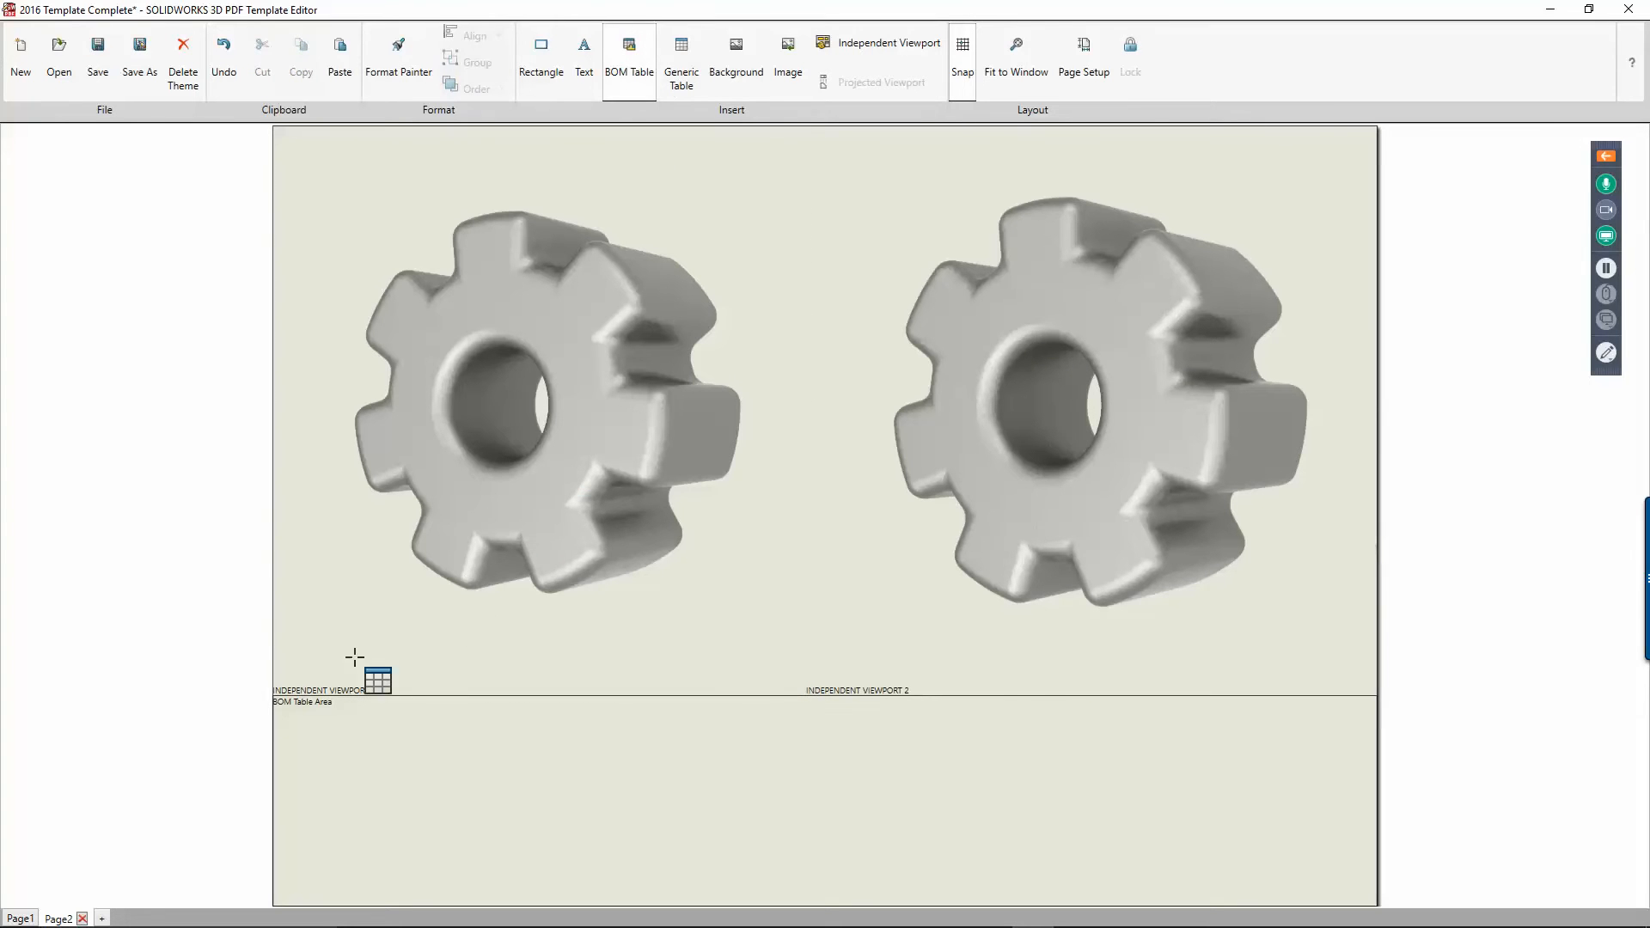
pyautogui.moveTo(277, 693)
pyautogui.mouseDown()
pyautogui.moveTo(344, 729)
pyautogui.moveTo(344, 765)
pyautogui.moveTo(1170, 905)
pyautogui.moveTo(1378, 905)
pyautogui.mouseUp()
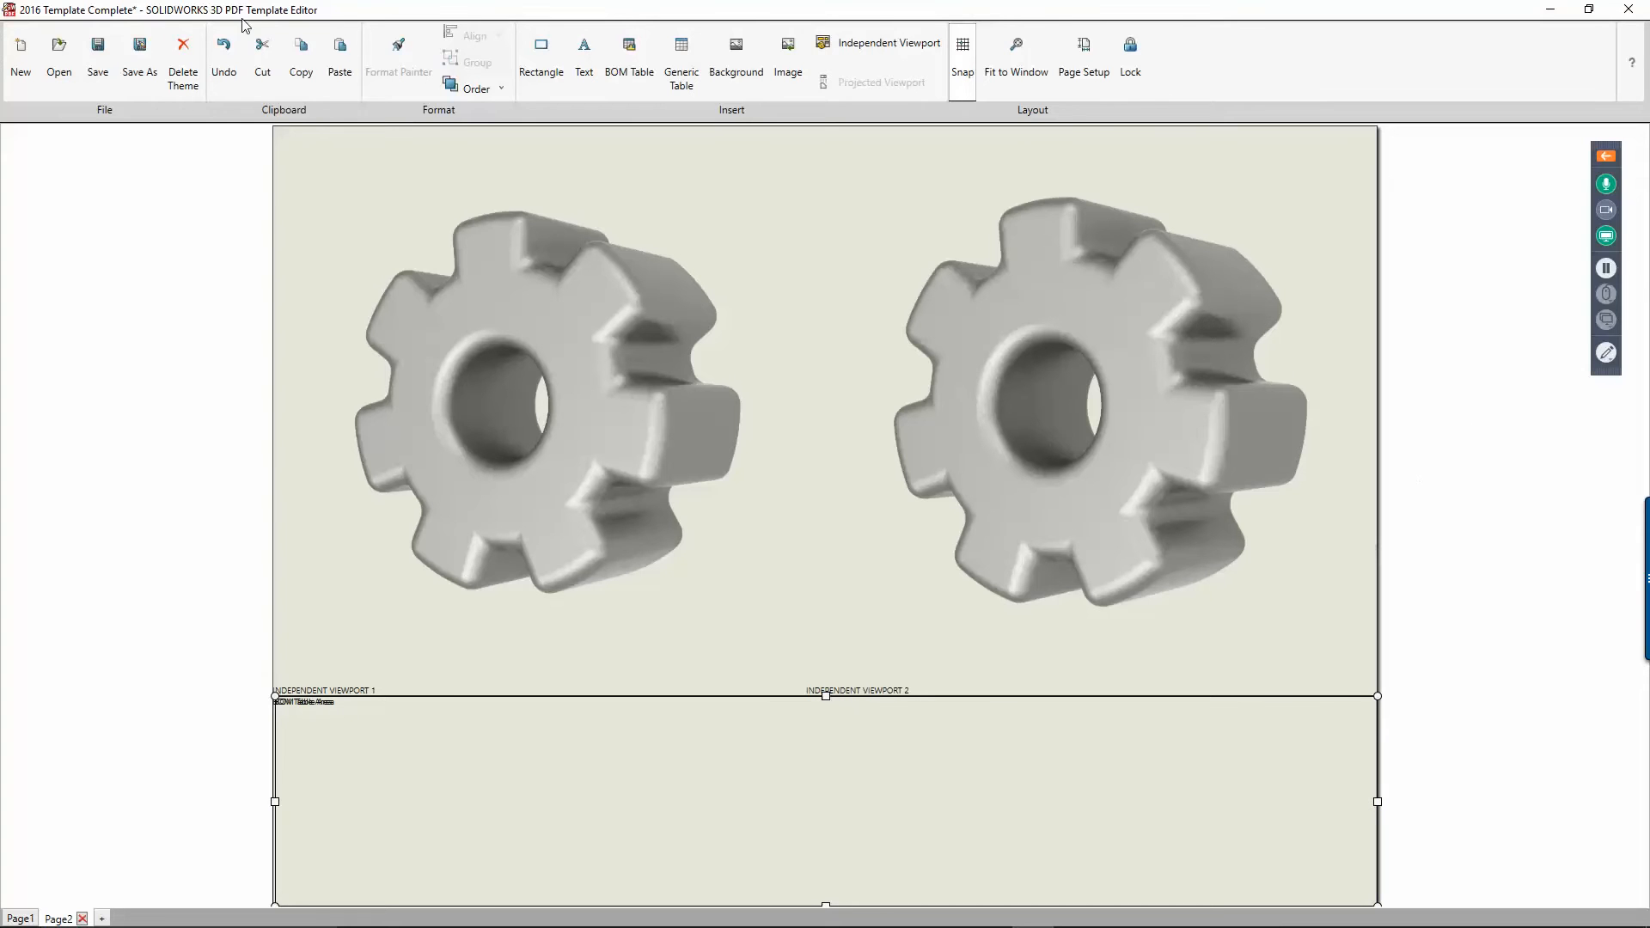
# Step: Return to Page1, select the notes table, and close the template editor, discarding the changes
pyautogui.click(19, 918)
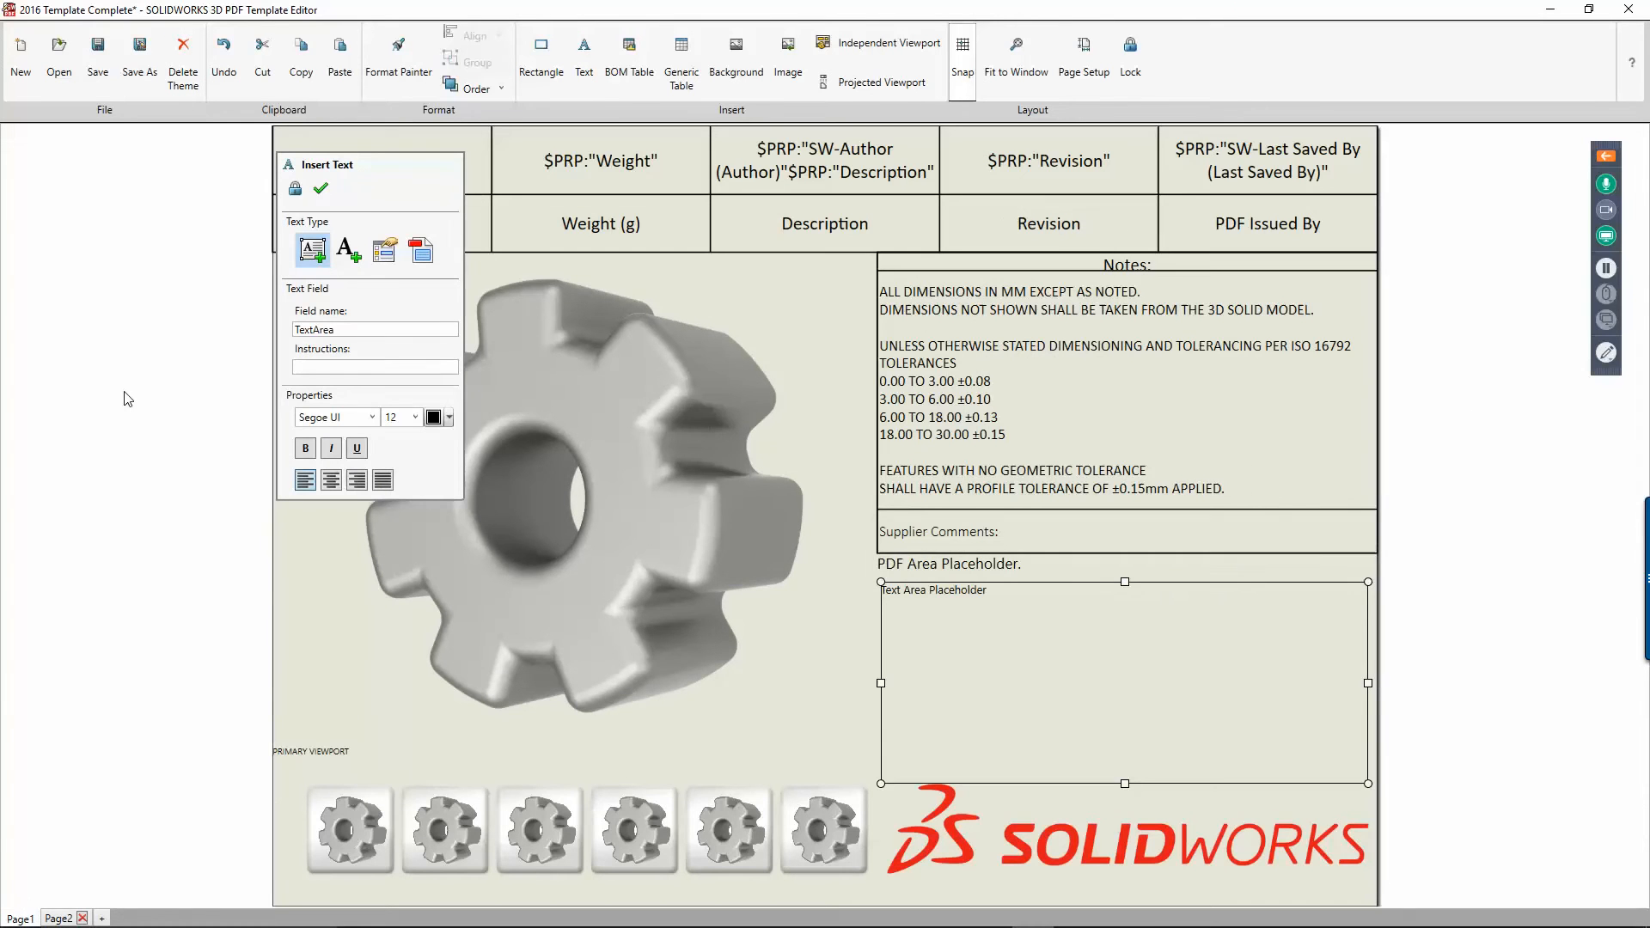
pyautogui.click(1246, 395)
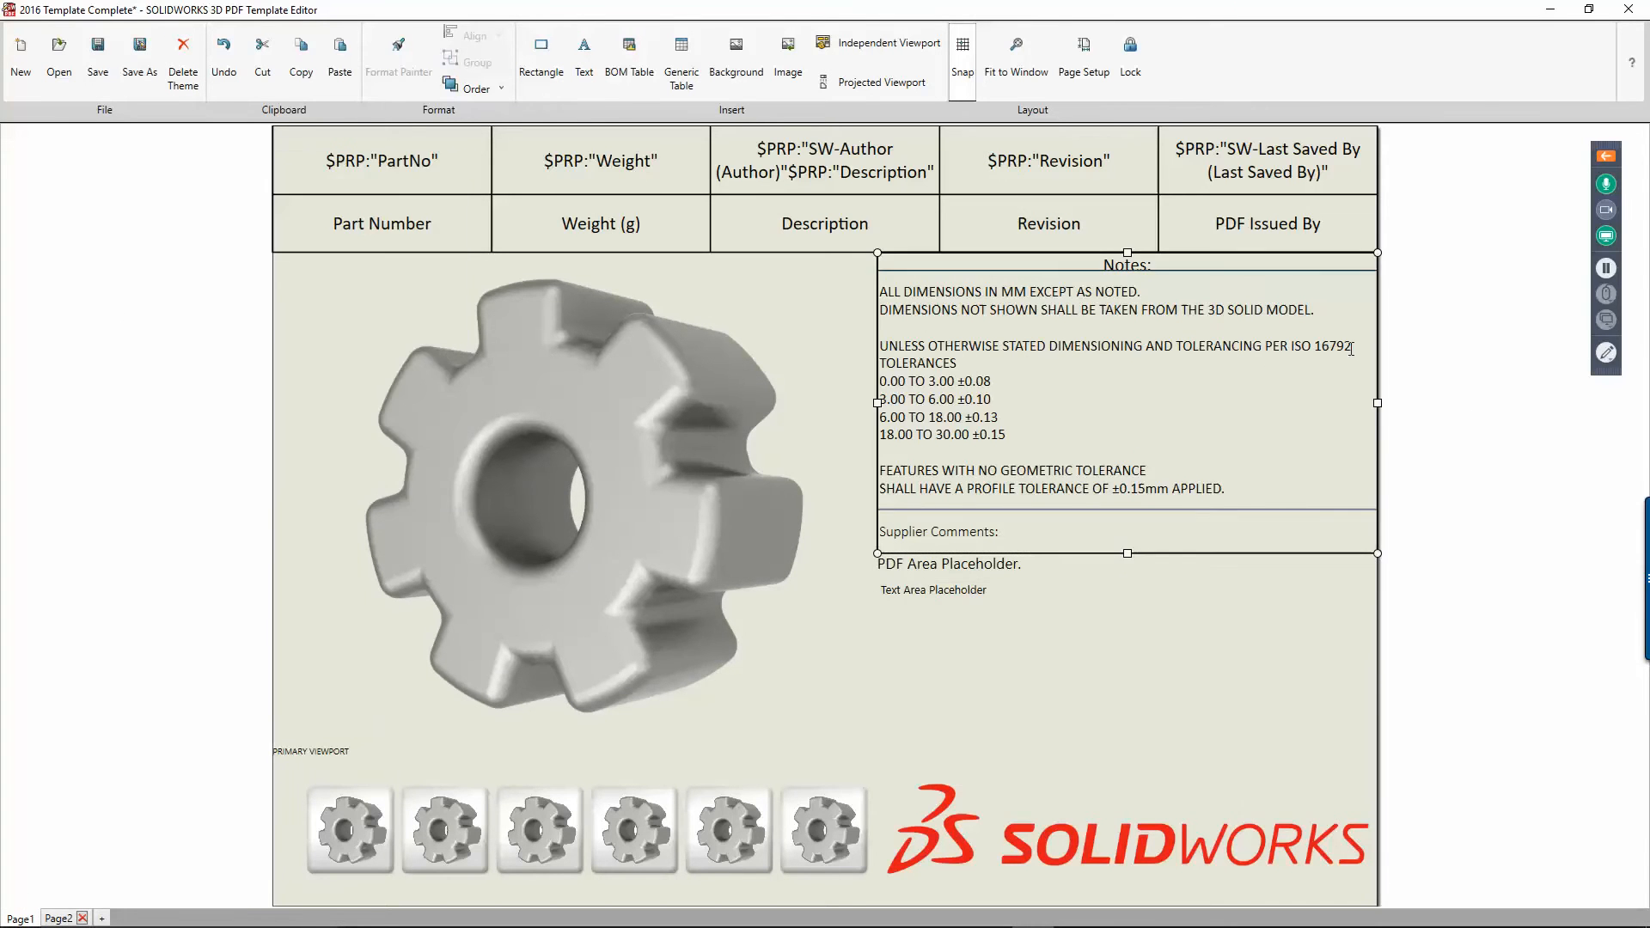
pyautogui.click(1638, 14)
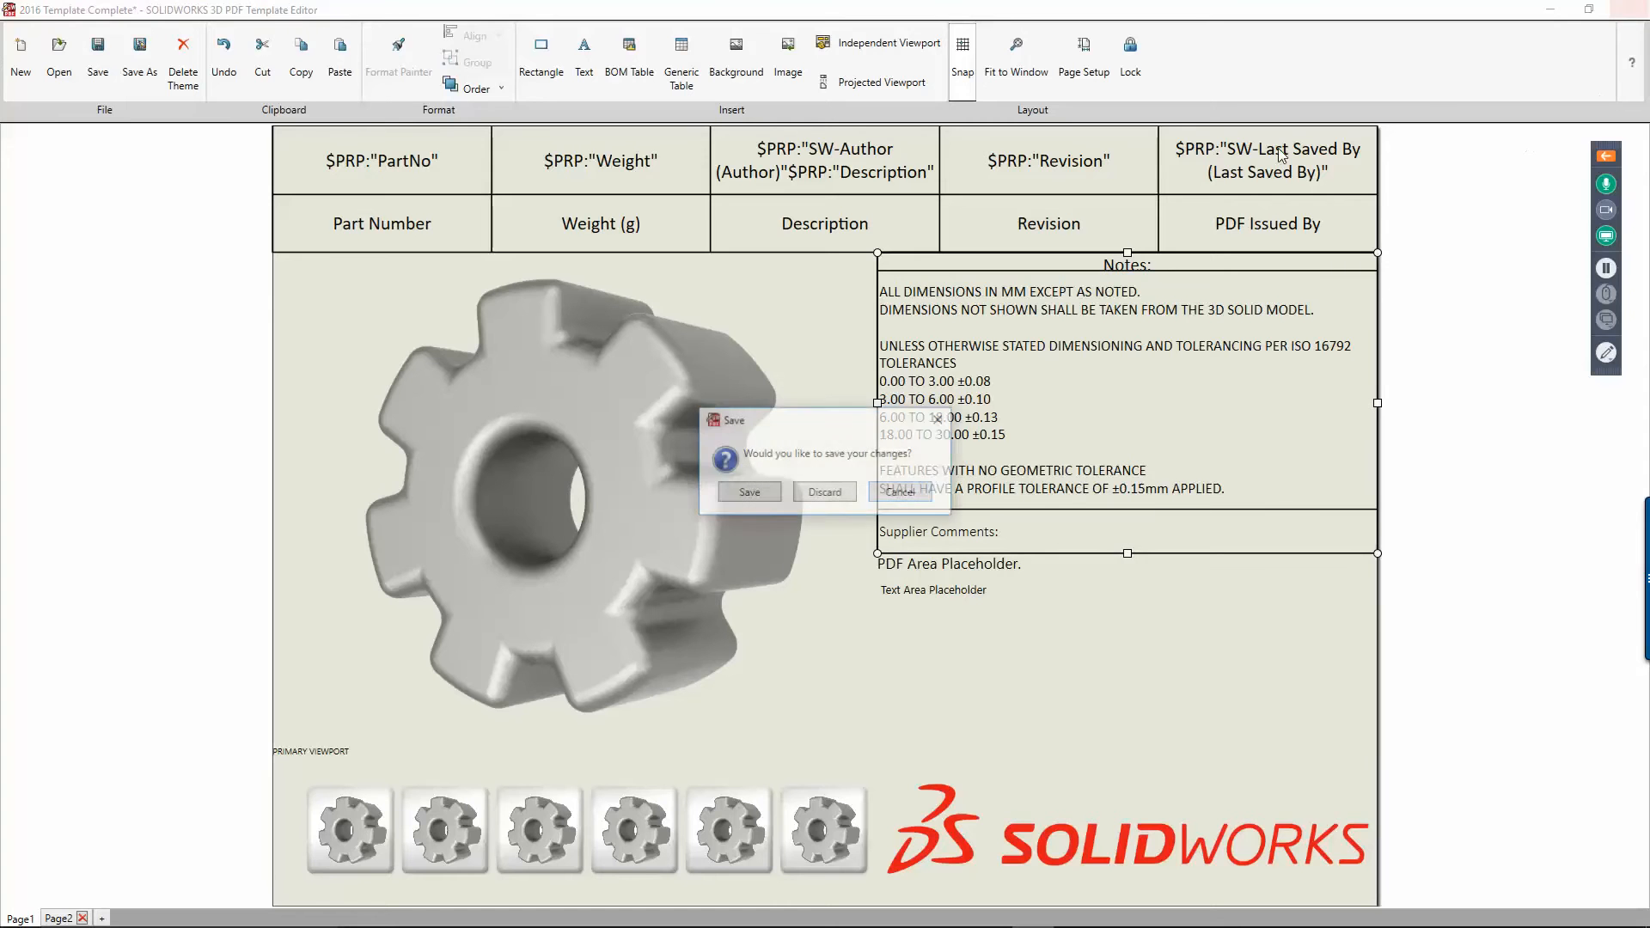
pyautogui.click(835, 499)
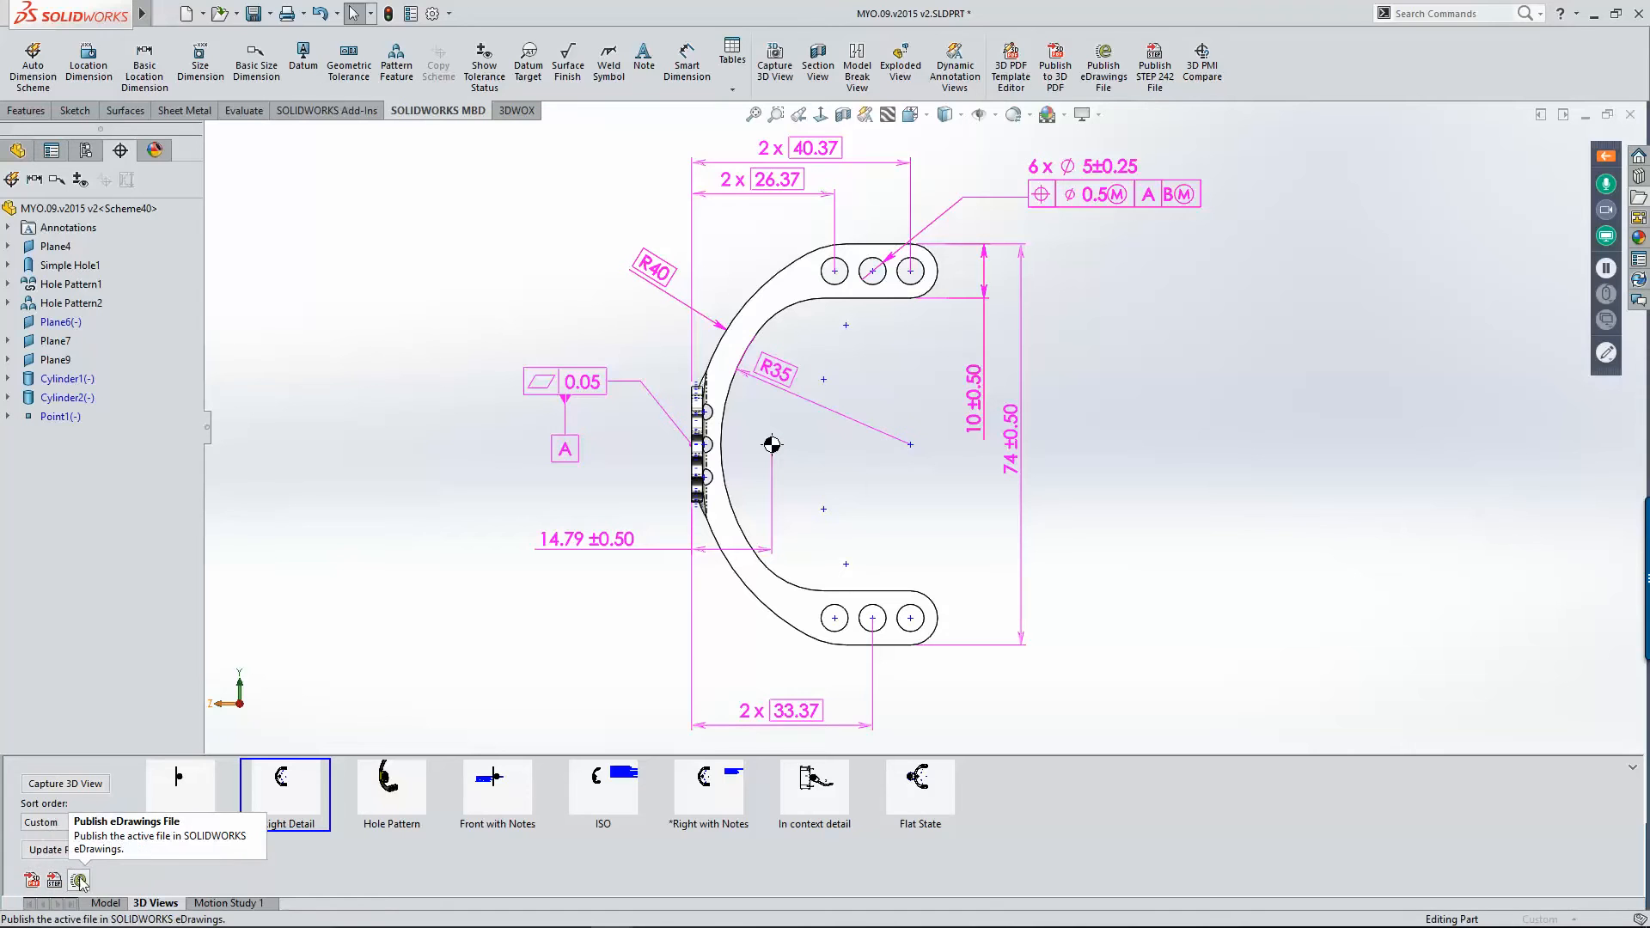
# Step: Start publishing the part to 3D PDF, review the publishing options, and choose the "SW2017 2 page complete" theme
pyautogui.click(32, 880)
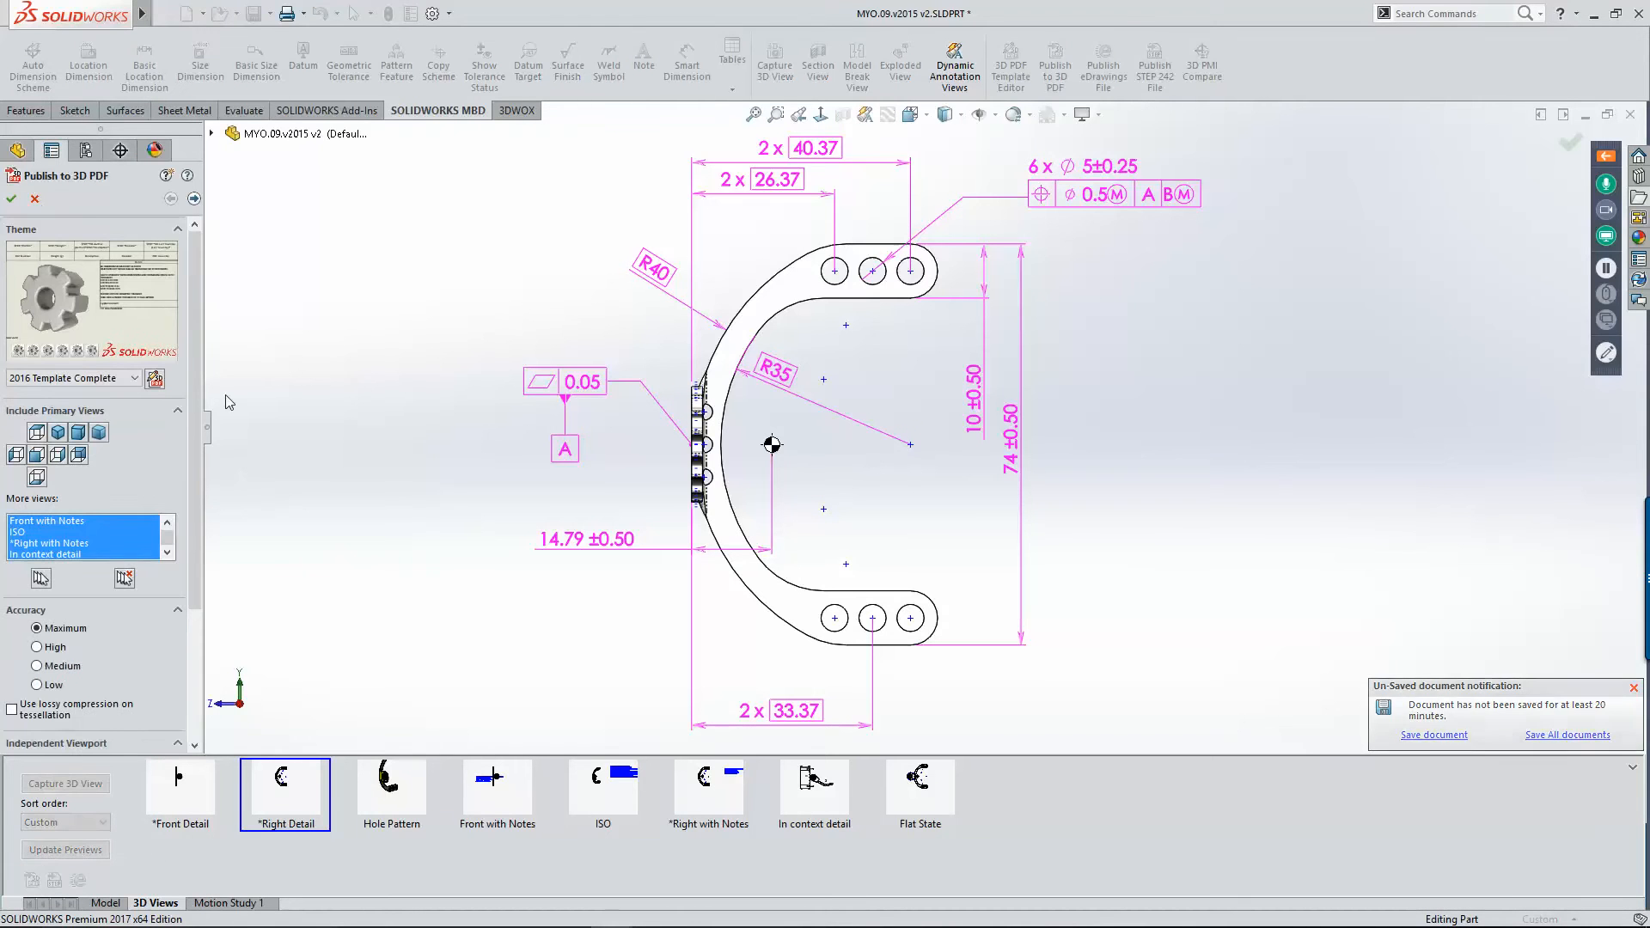
pyautogui.scroll(-3, 196, 473)
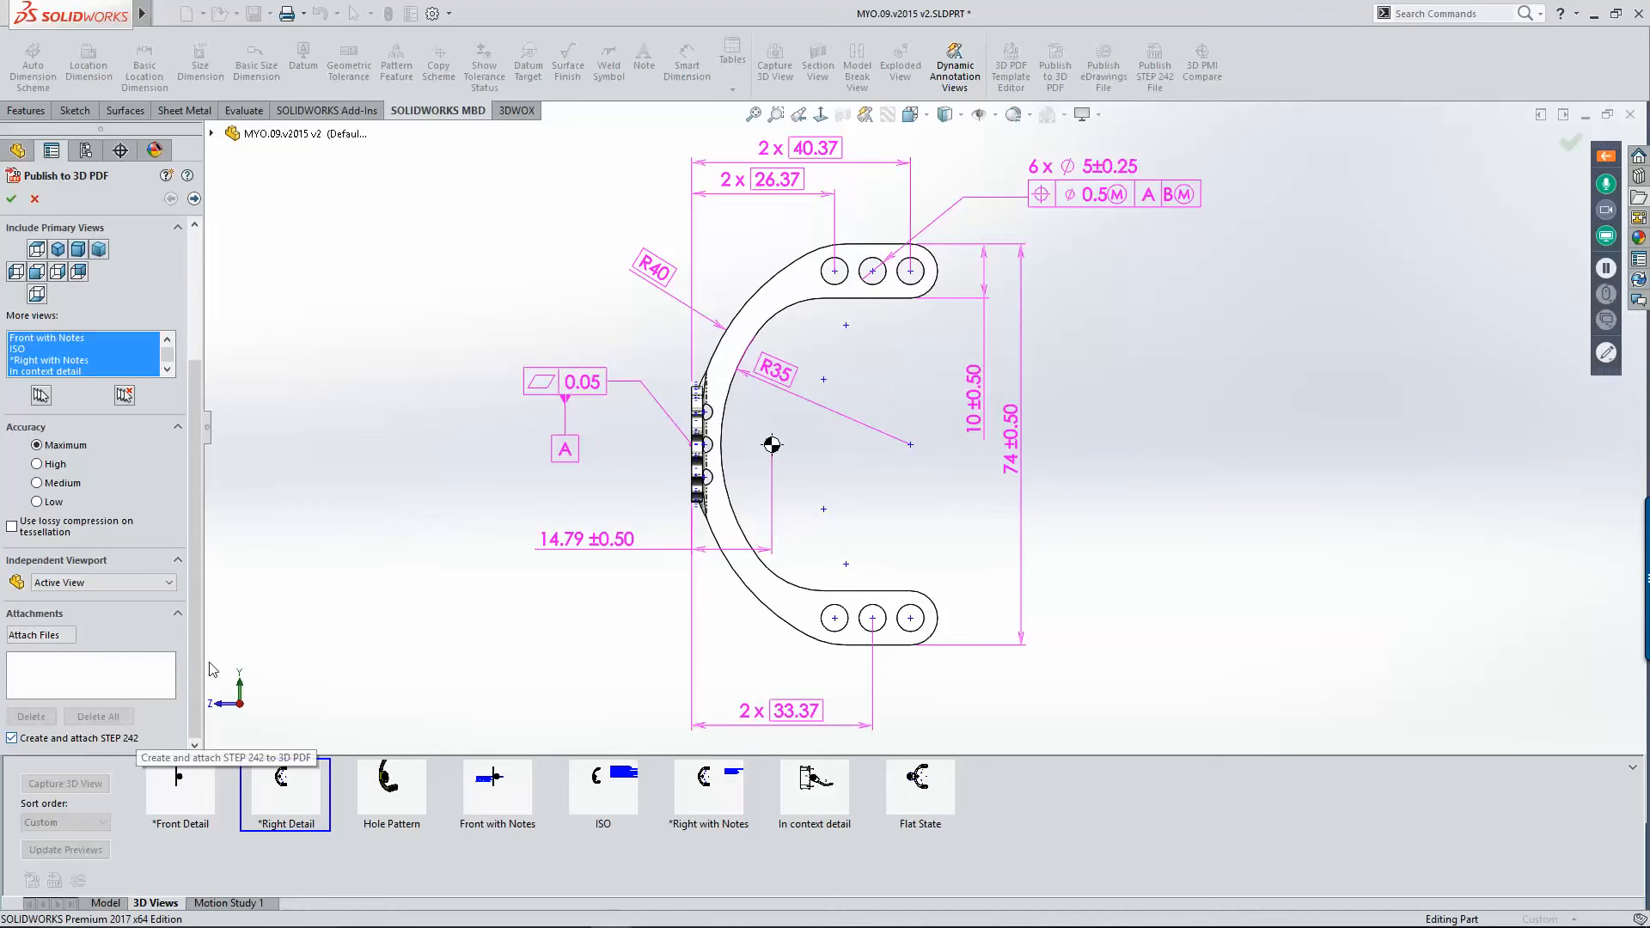
pyautogui.scroll(3, 198, 516)
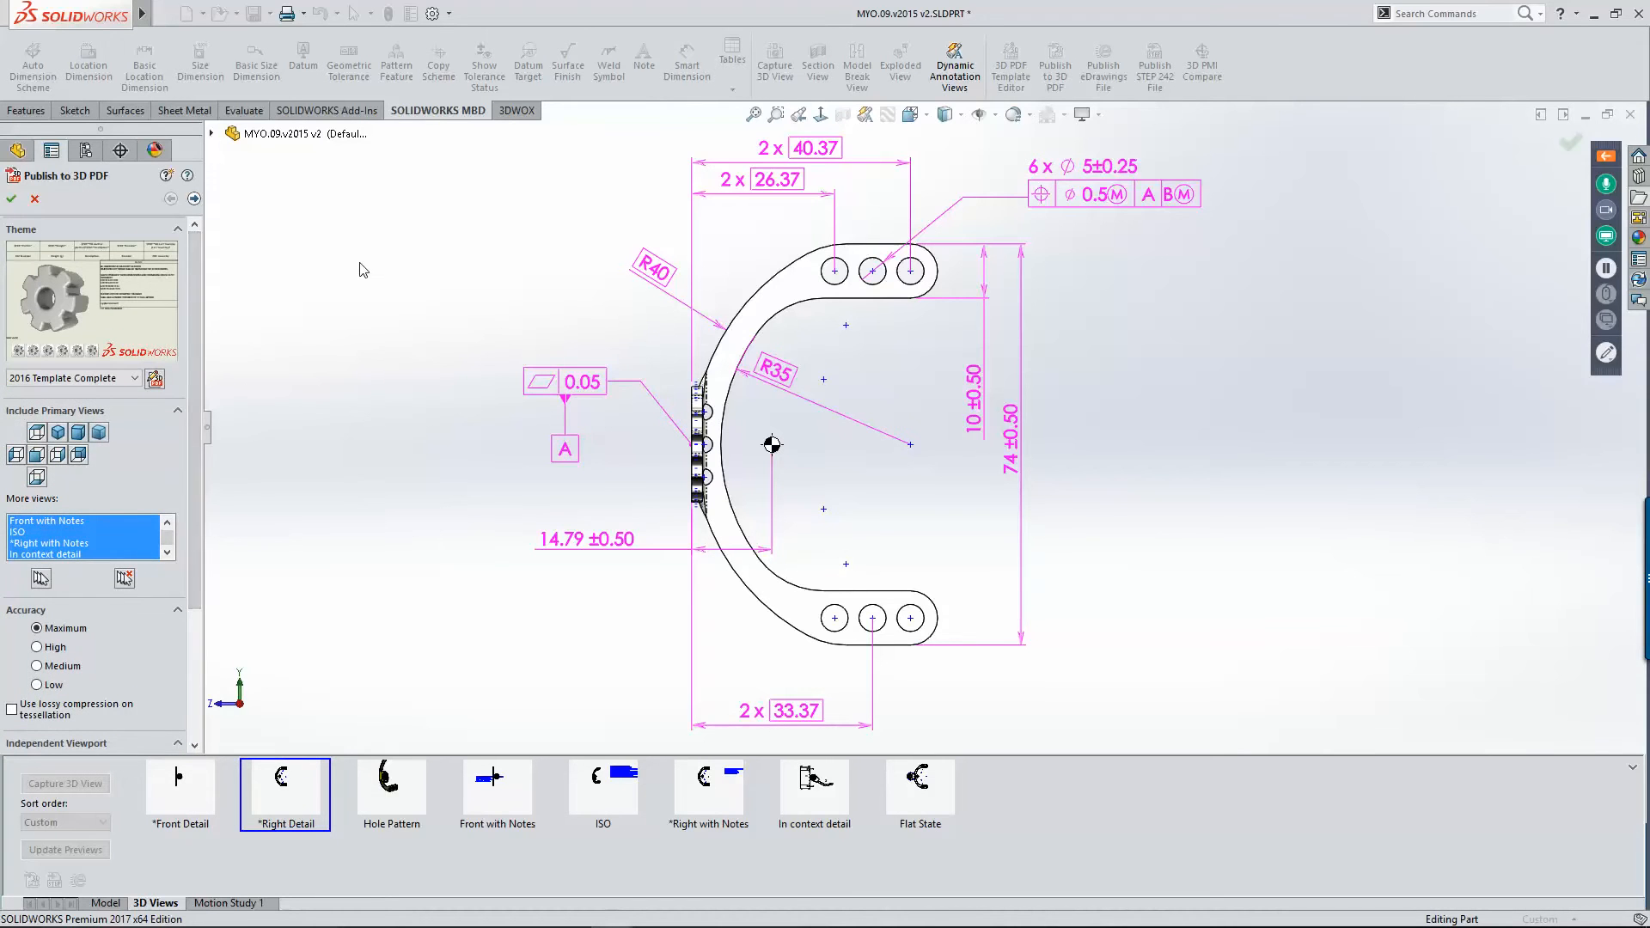
pyautogui.click(138, 378)
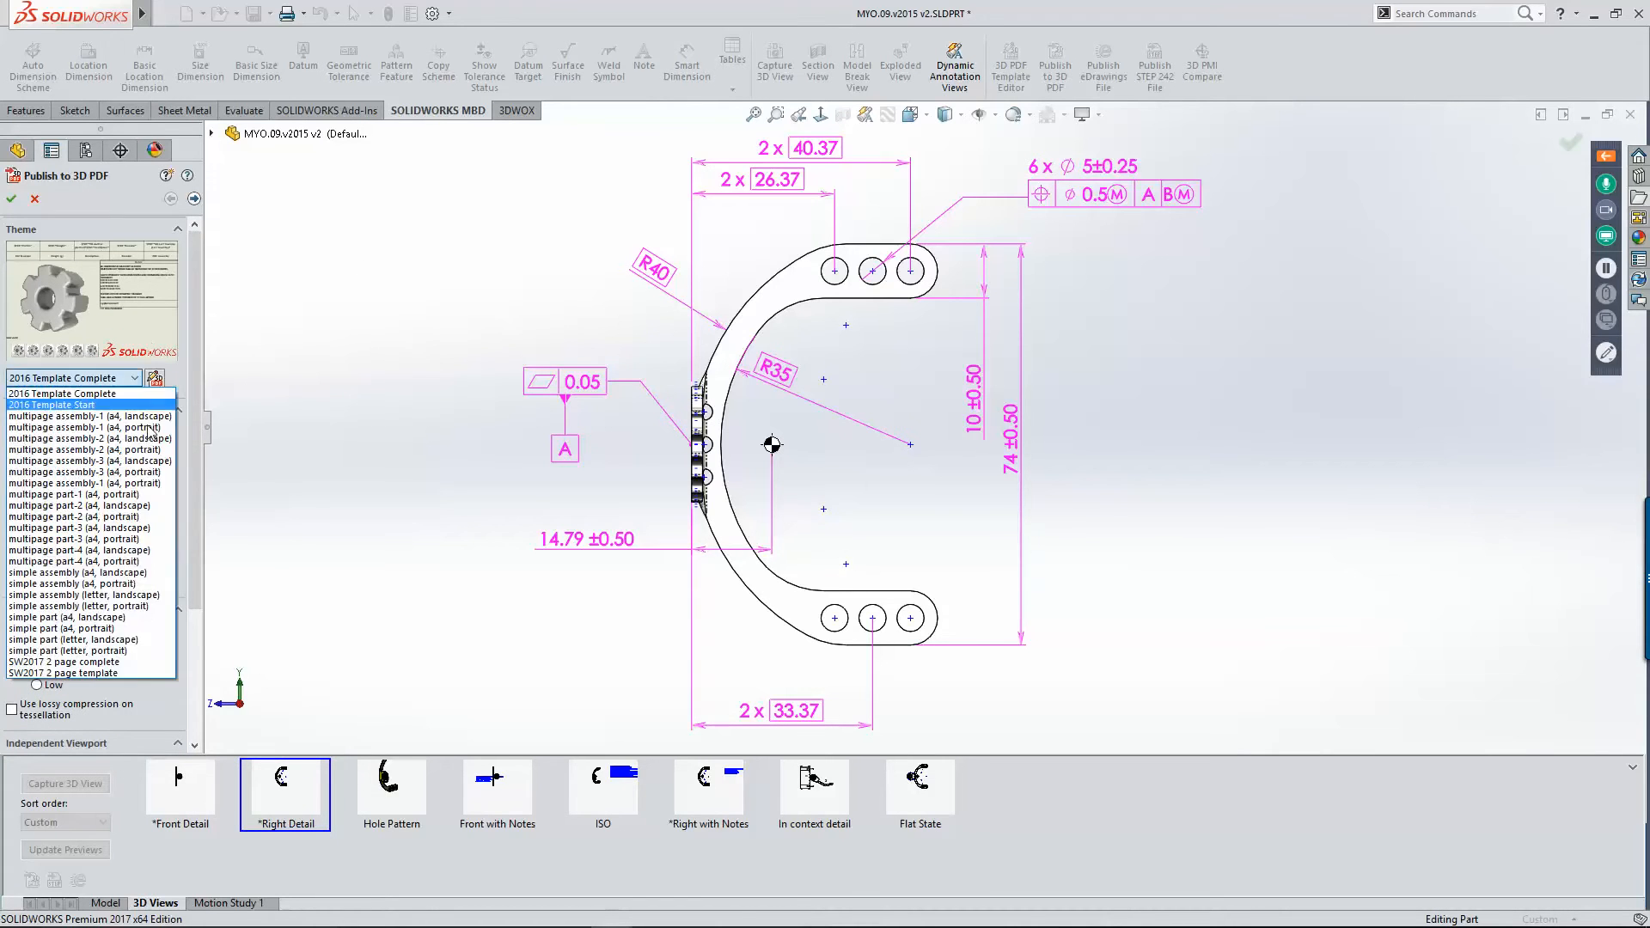
pyautogui.click(139, 662)
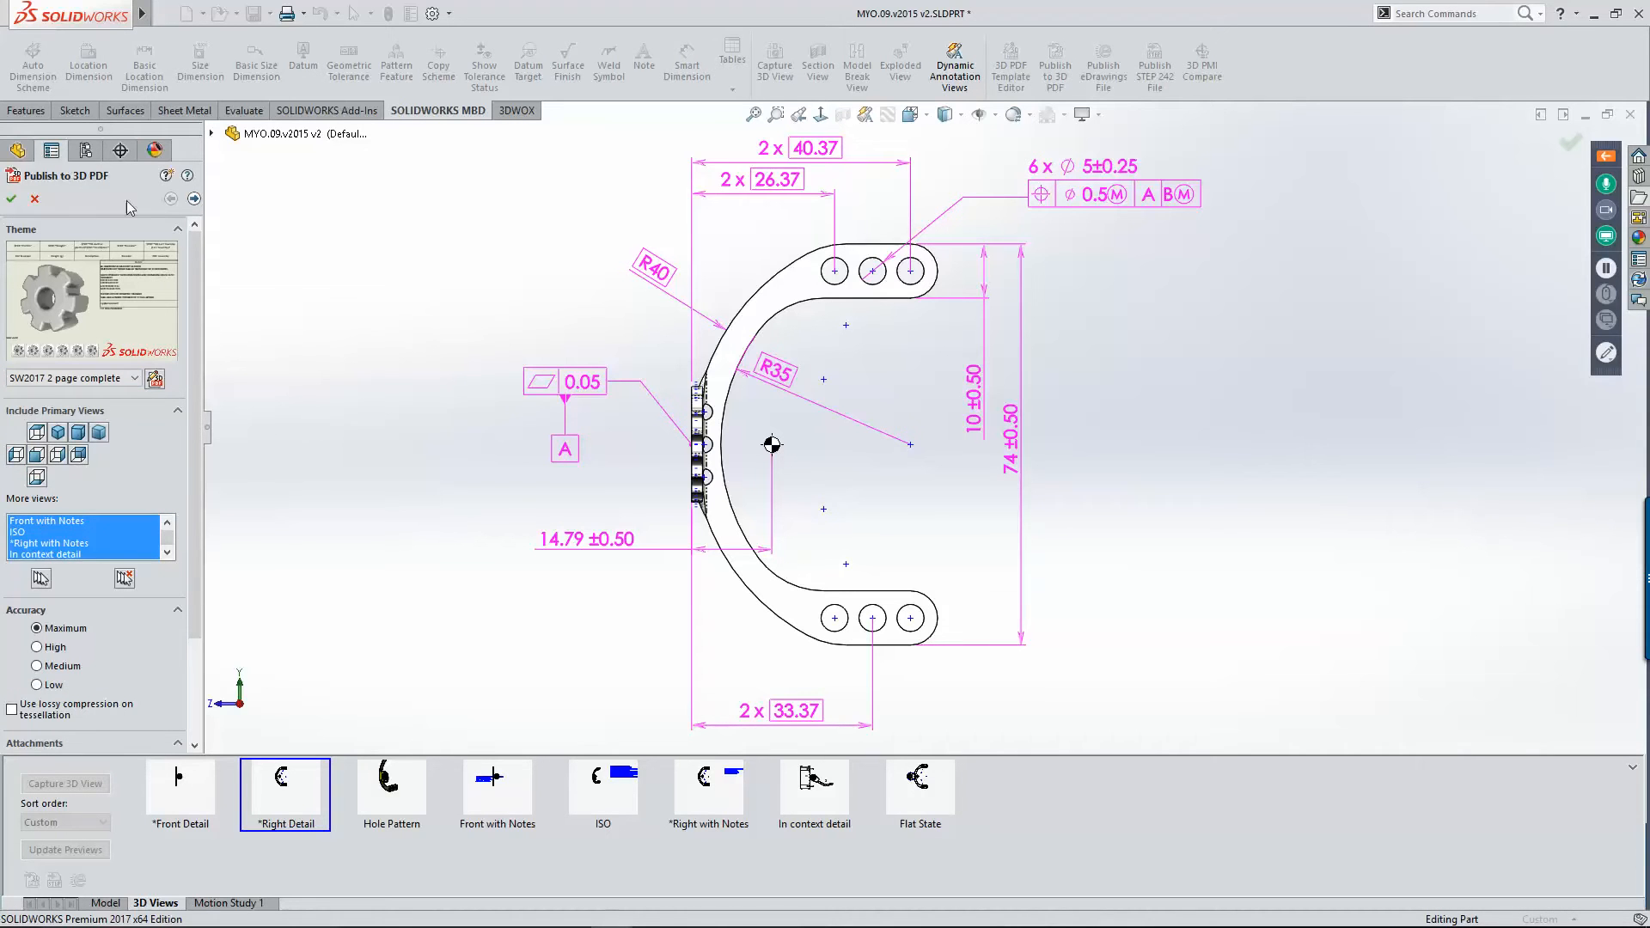
# Step: Accept the output text fields and save the 3D PDF to the Desktop as MYO.09.v2015 v2.PDF, viewing it after saving
pyautogui.click(194, 199)
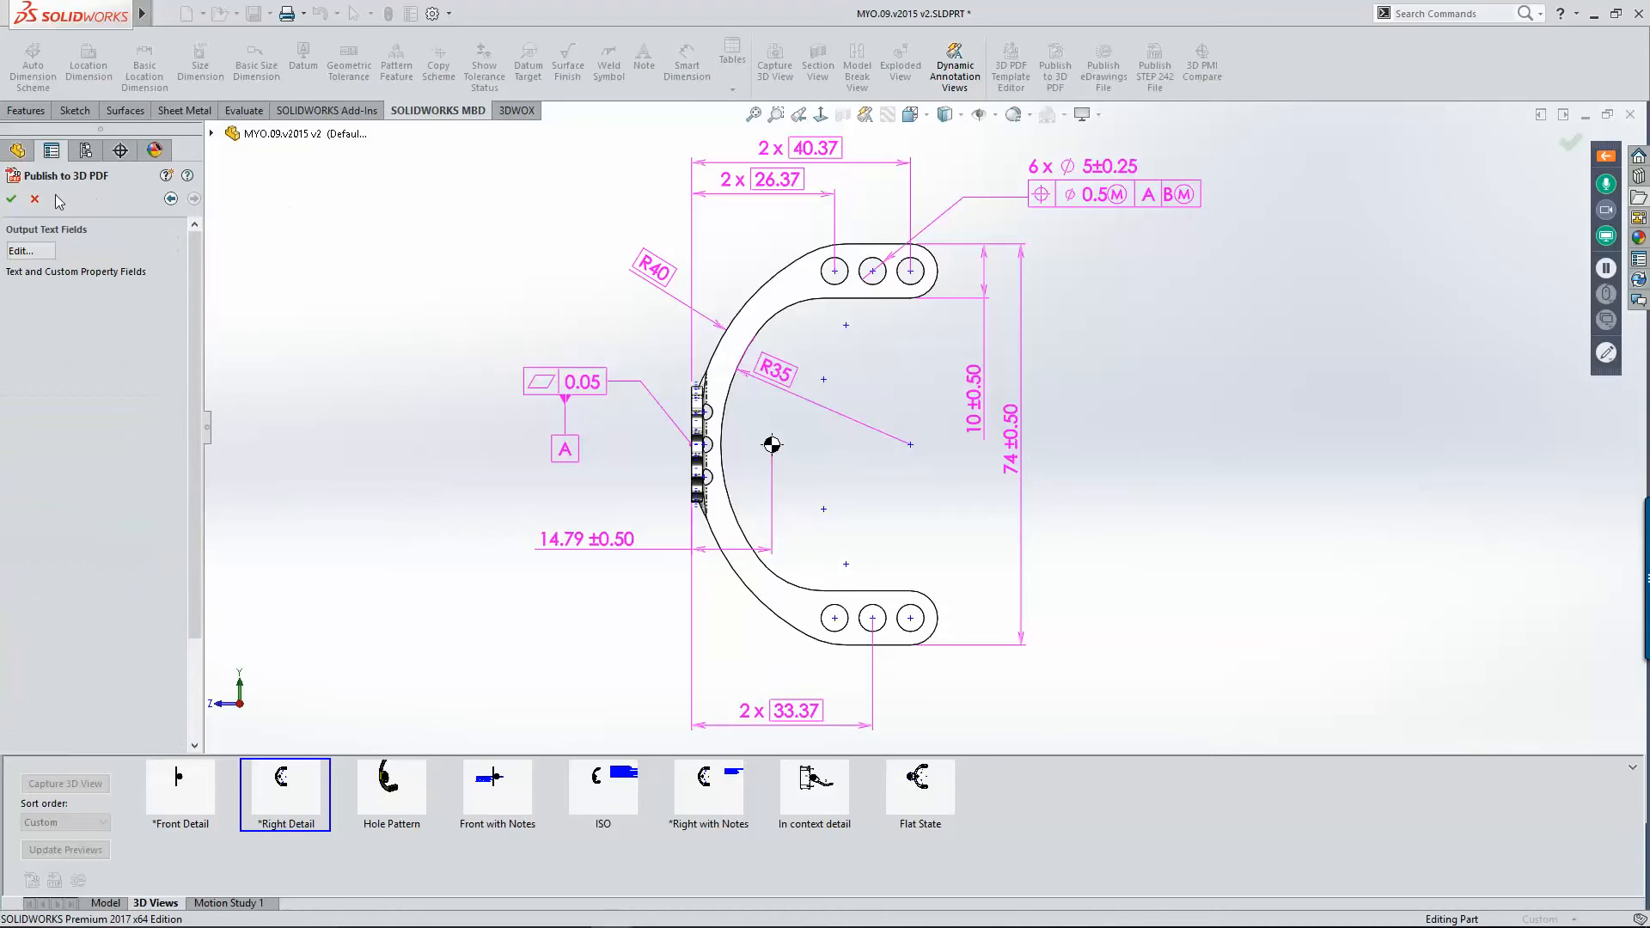
pyautogui.click(11, 198)
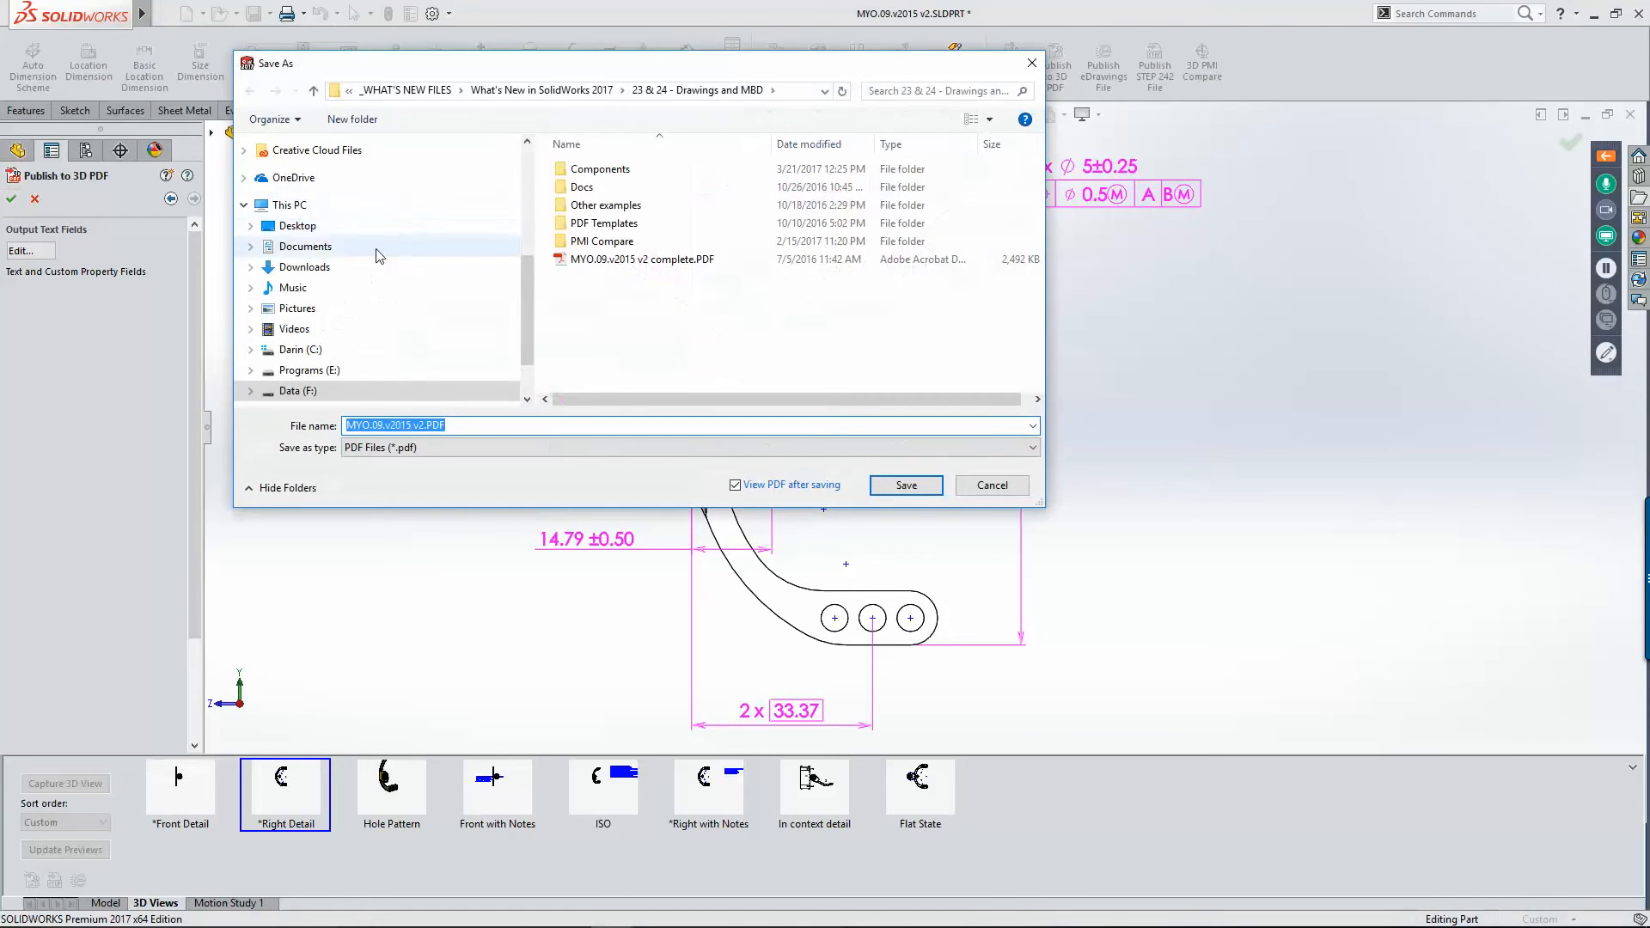
pyautogui.click(297, 226)
pyautogui.click(902, 484)
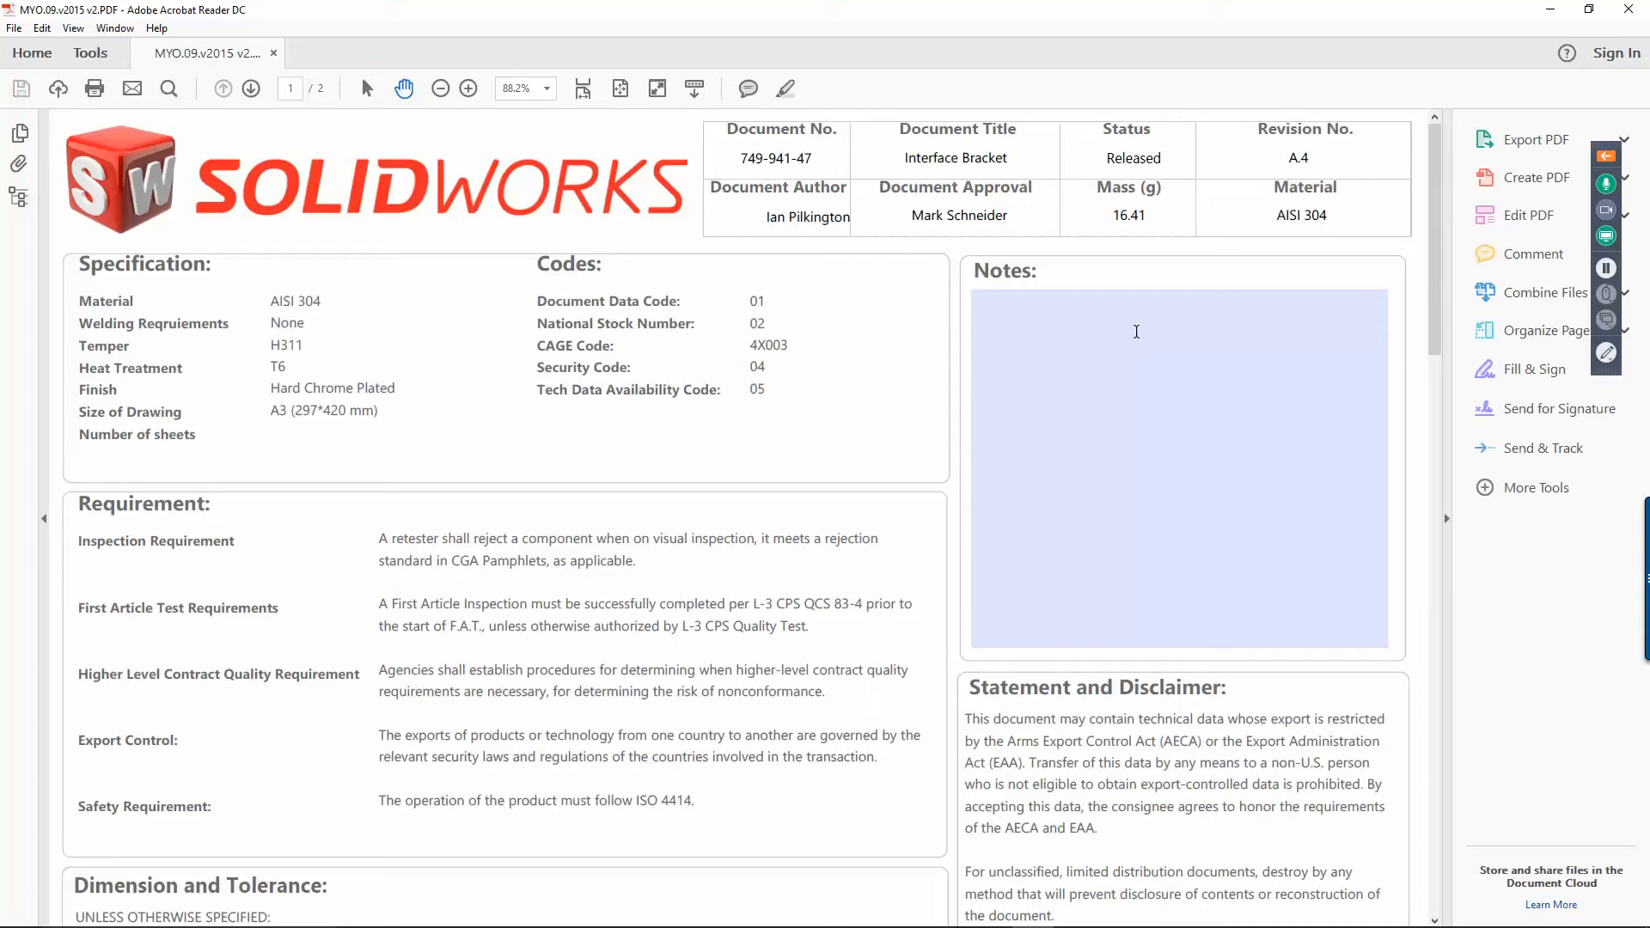
# Step: Collapse the tools pane beside the PDF and enter "Whatever" in the Notes field on page 1
pyautogui.click(1448, 520)
pyautogui.click(1198, 373)
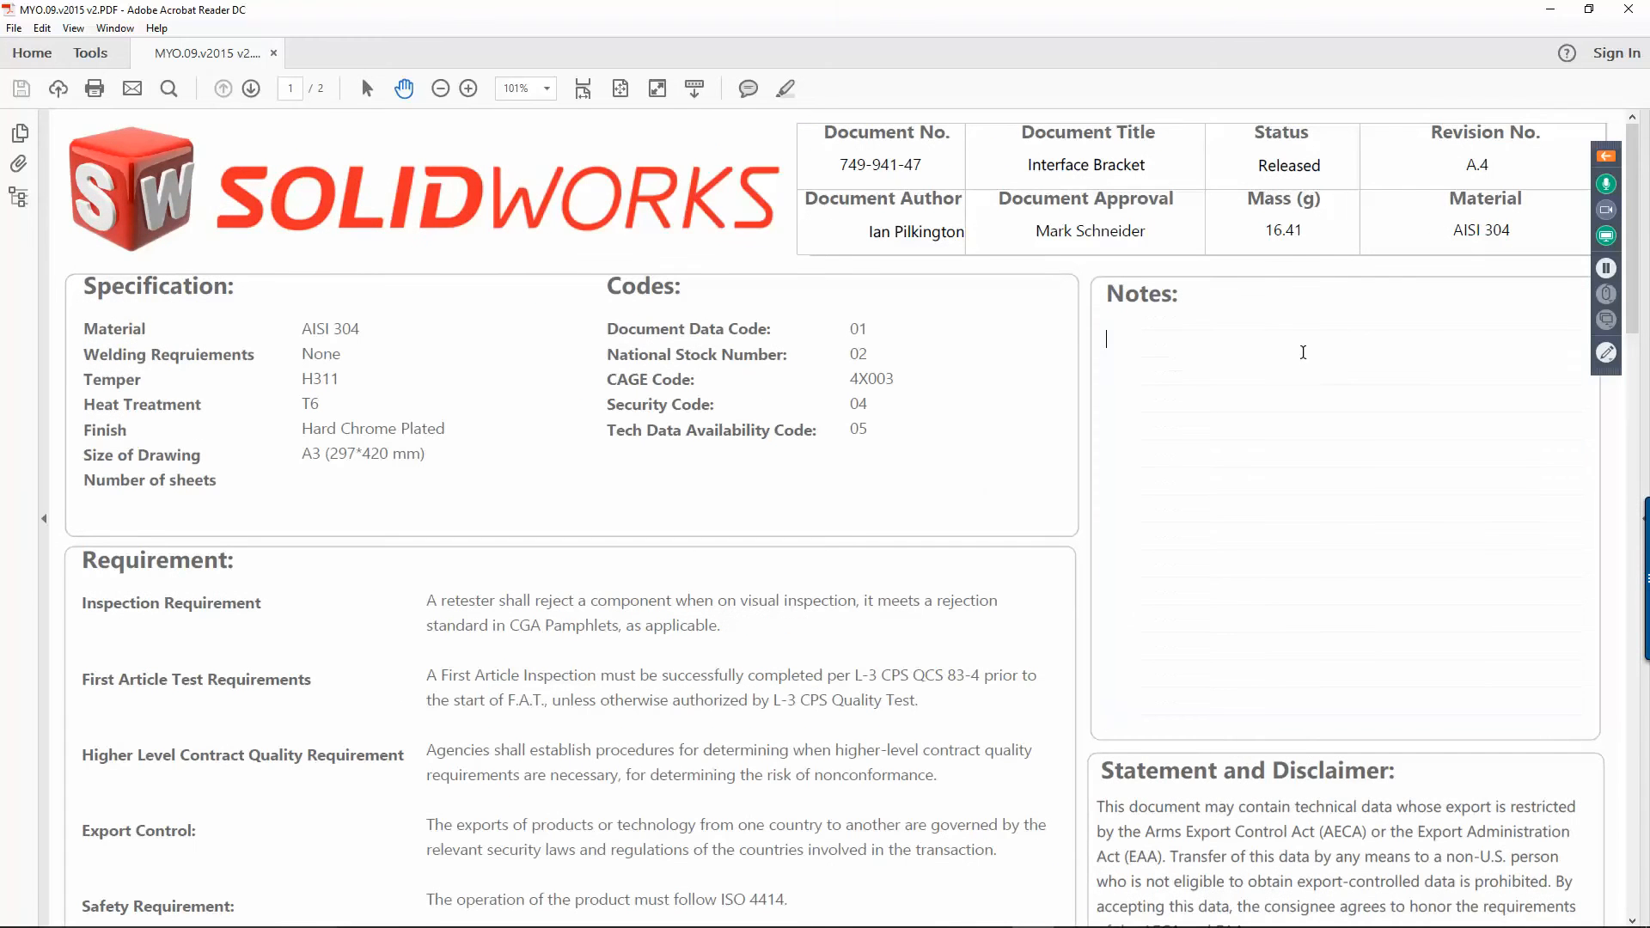
pyautogui.write('Whatever')
# Step: On page 2 of the PDF, fit the whole page, show the *Right Detail view, and rotate the bracket slightly
pyautogui.click(250, 90)
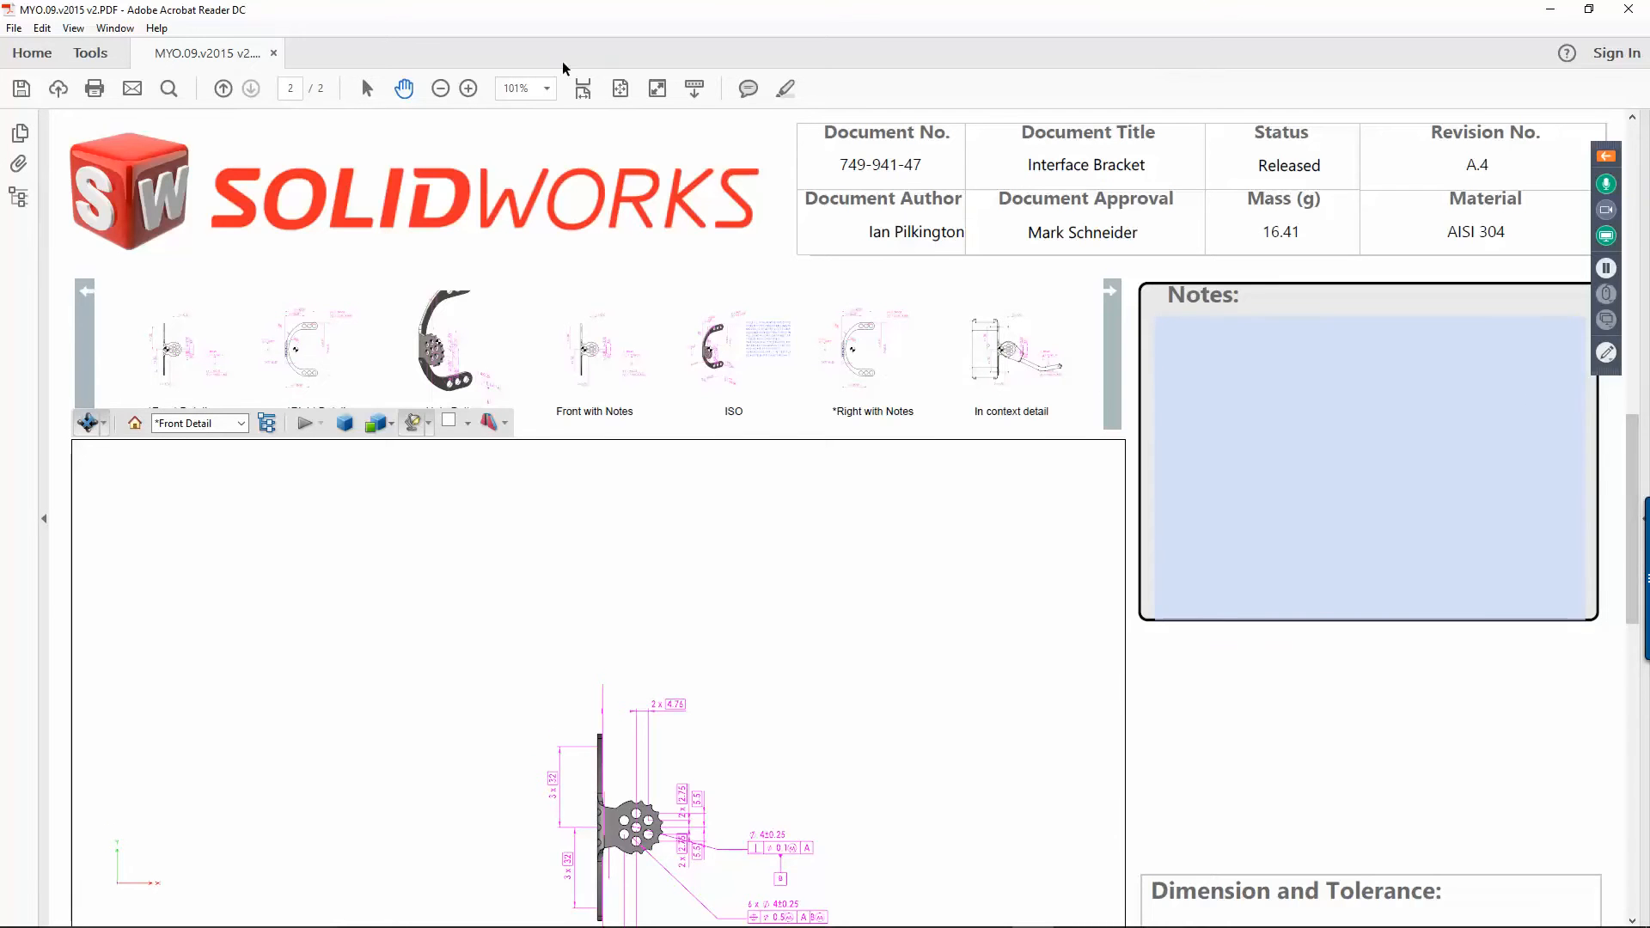
pyautogui.click(443, 90)
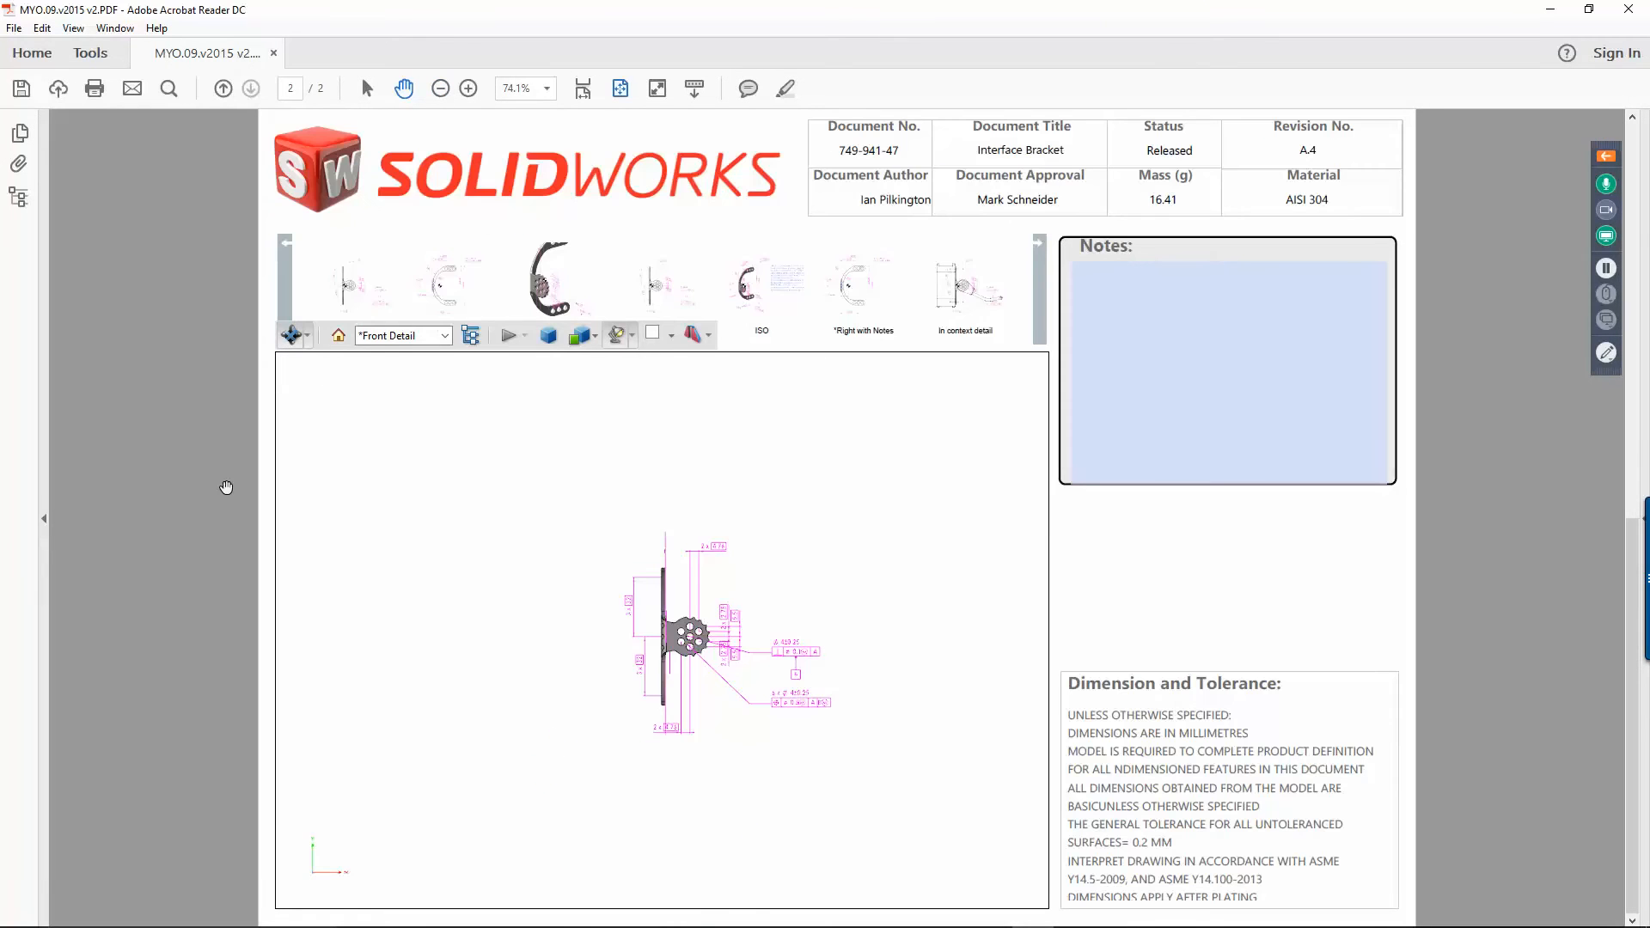
pyautogui.click(426, 284)
pyautogui.scroll(6, 666, 602)
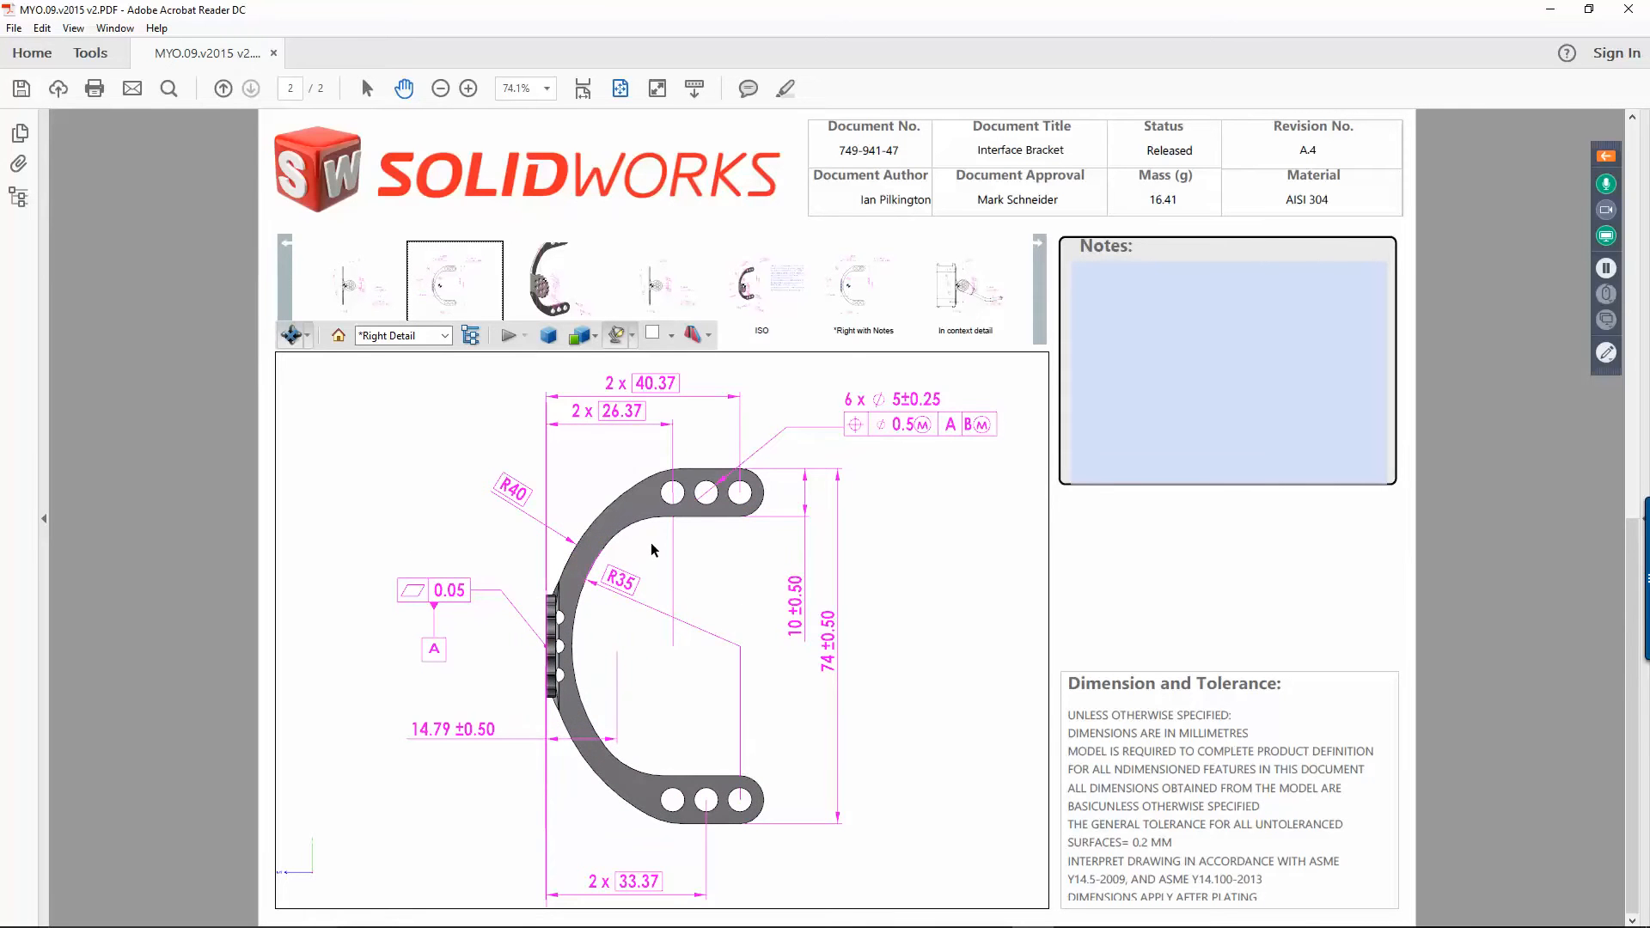
pyautogui.moveTo(645, 563); pyautogui.dragTo(698, 626)
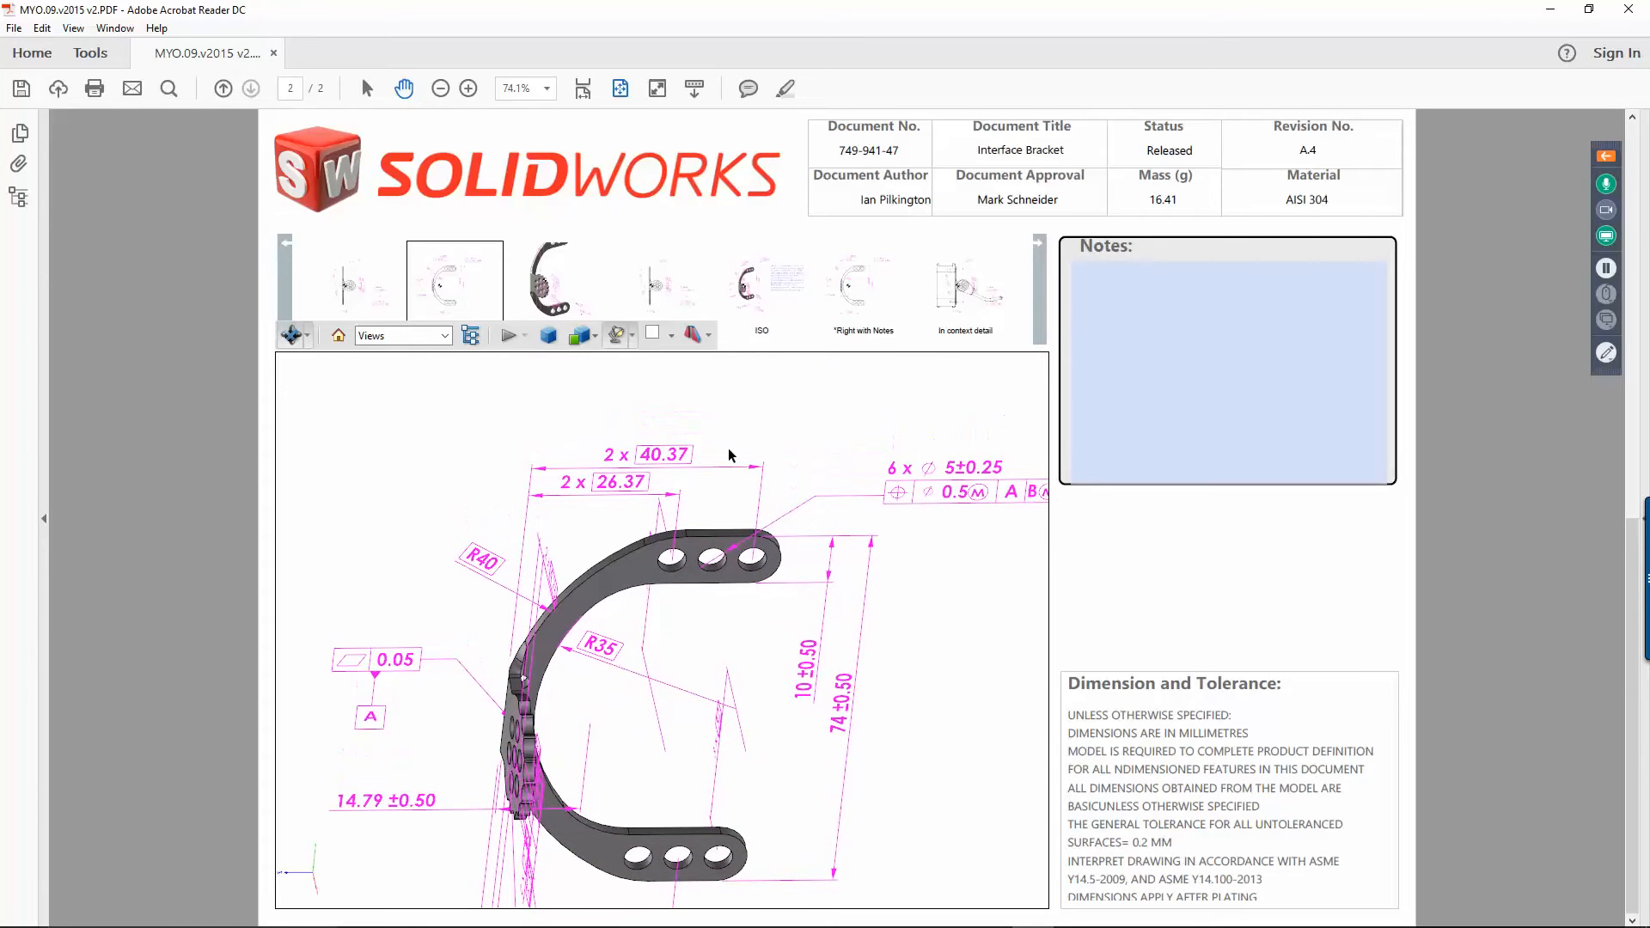
# Step: Highlight the 40.37, 74, 14.79 and 26.37 dimensions one after another to examine which bracket faces each one references
pyautogui.click(719, 471)
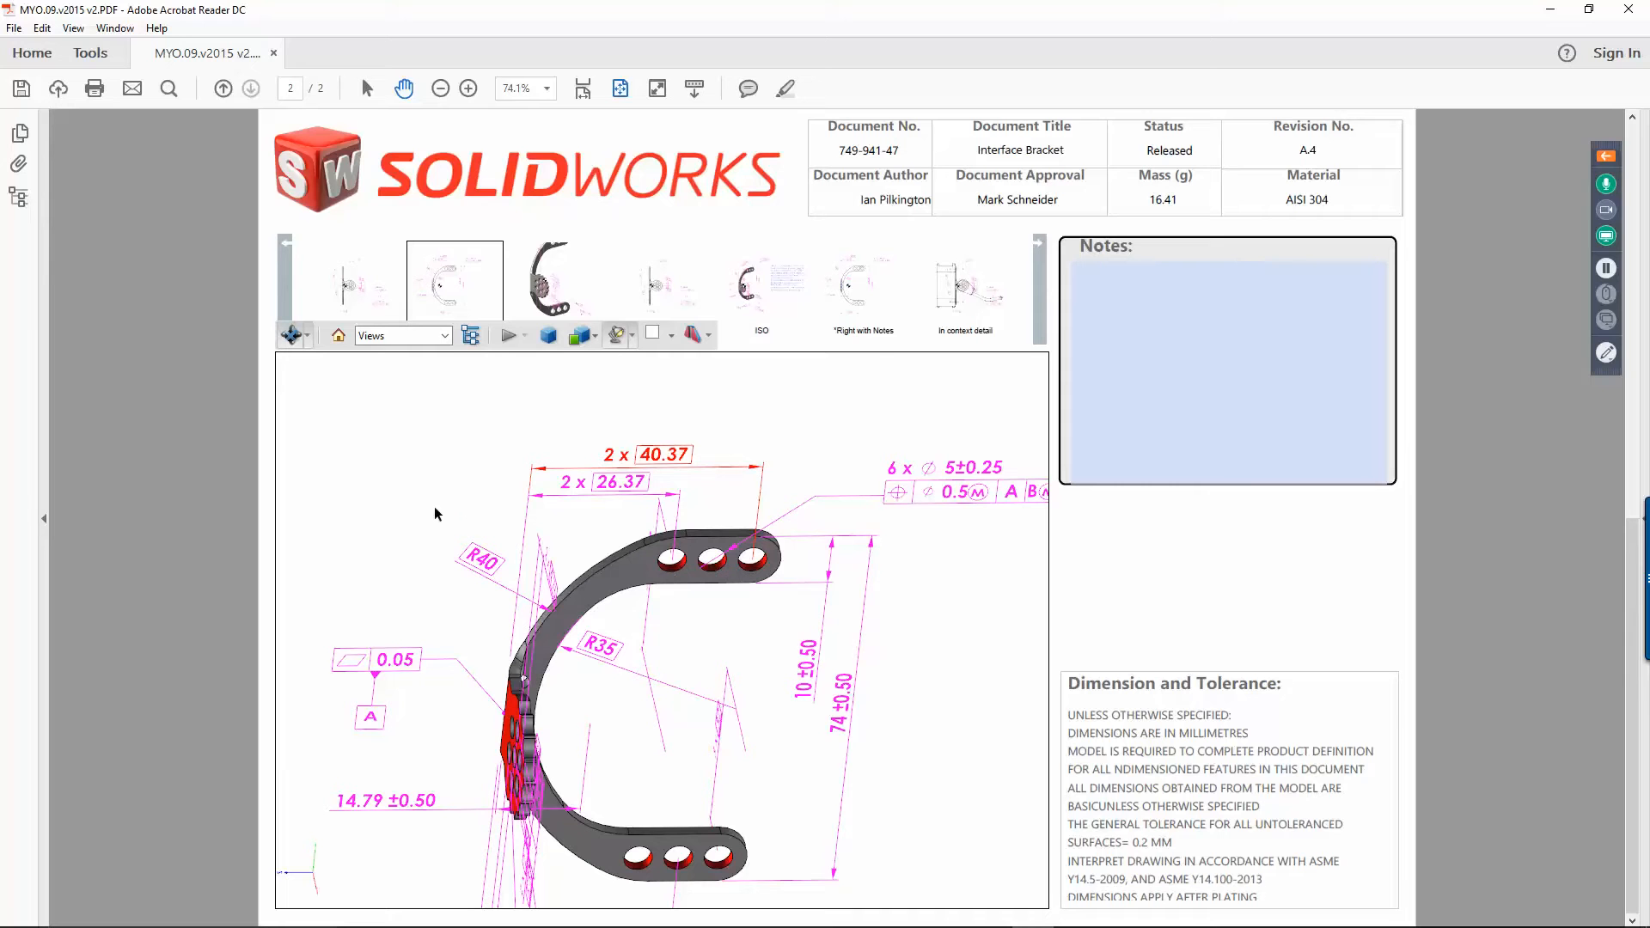
pyautogui.click(604, 500)
pyautogui.click(984, 599)
pyautogui.click(863, 612)
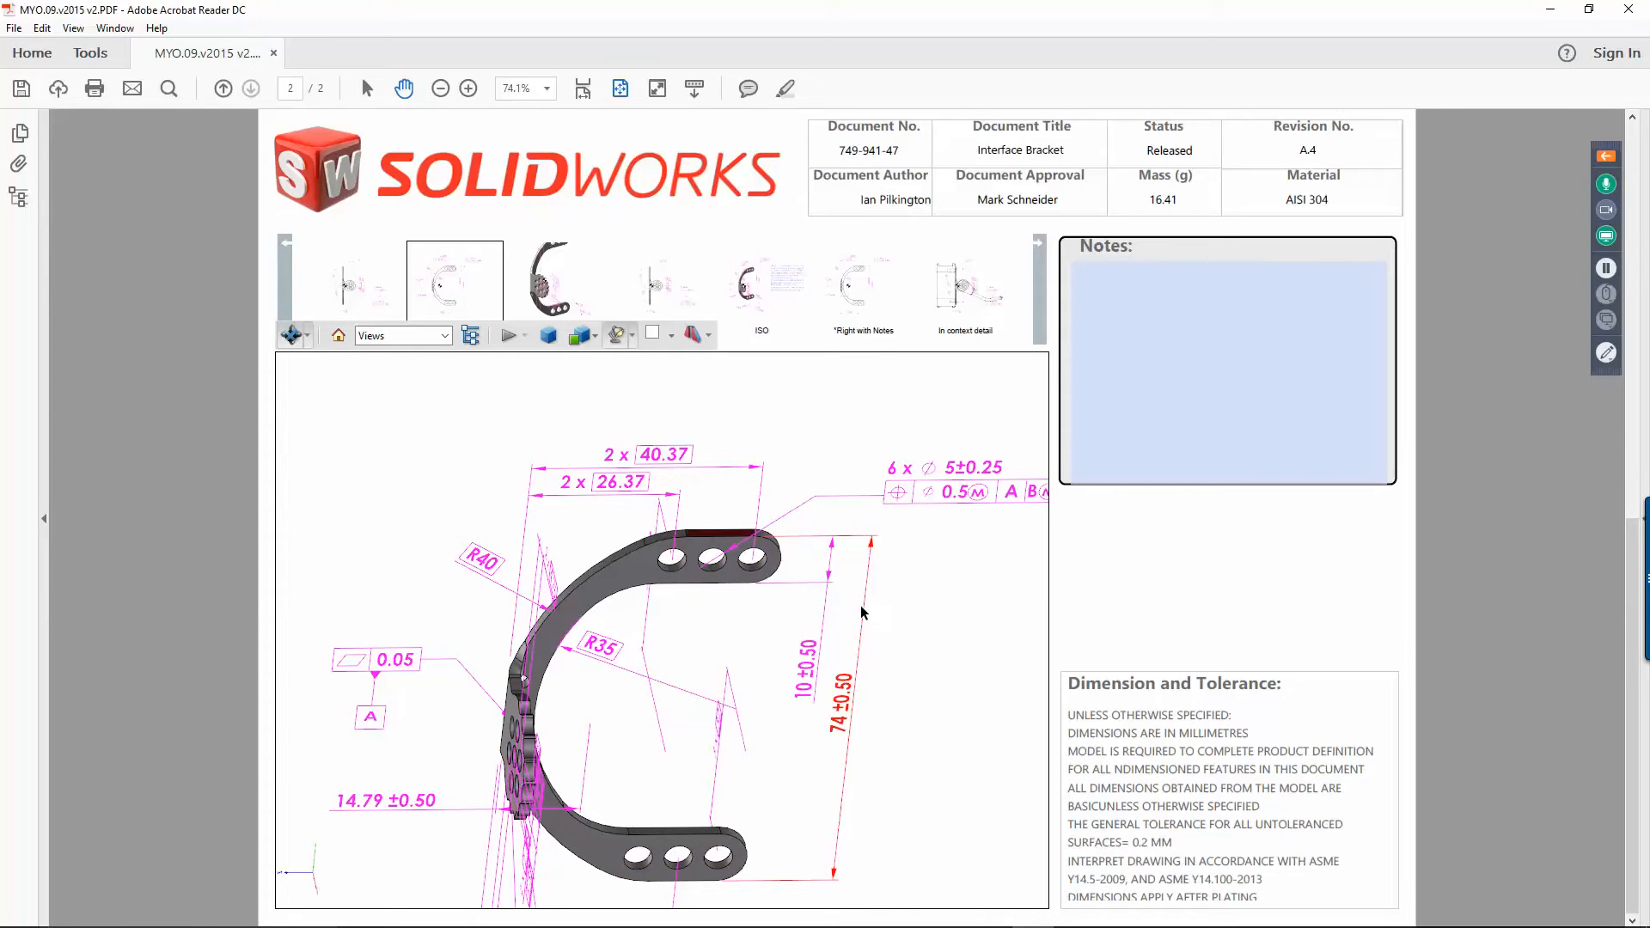
pyautogui.click(427, 800)
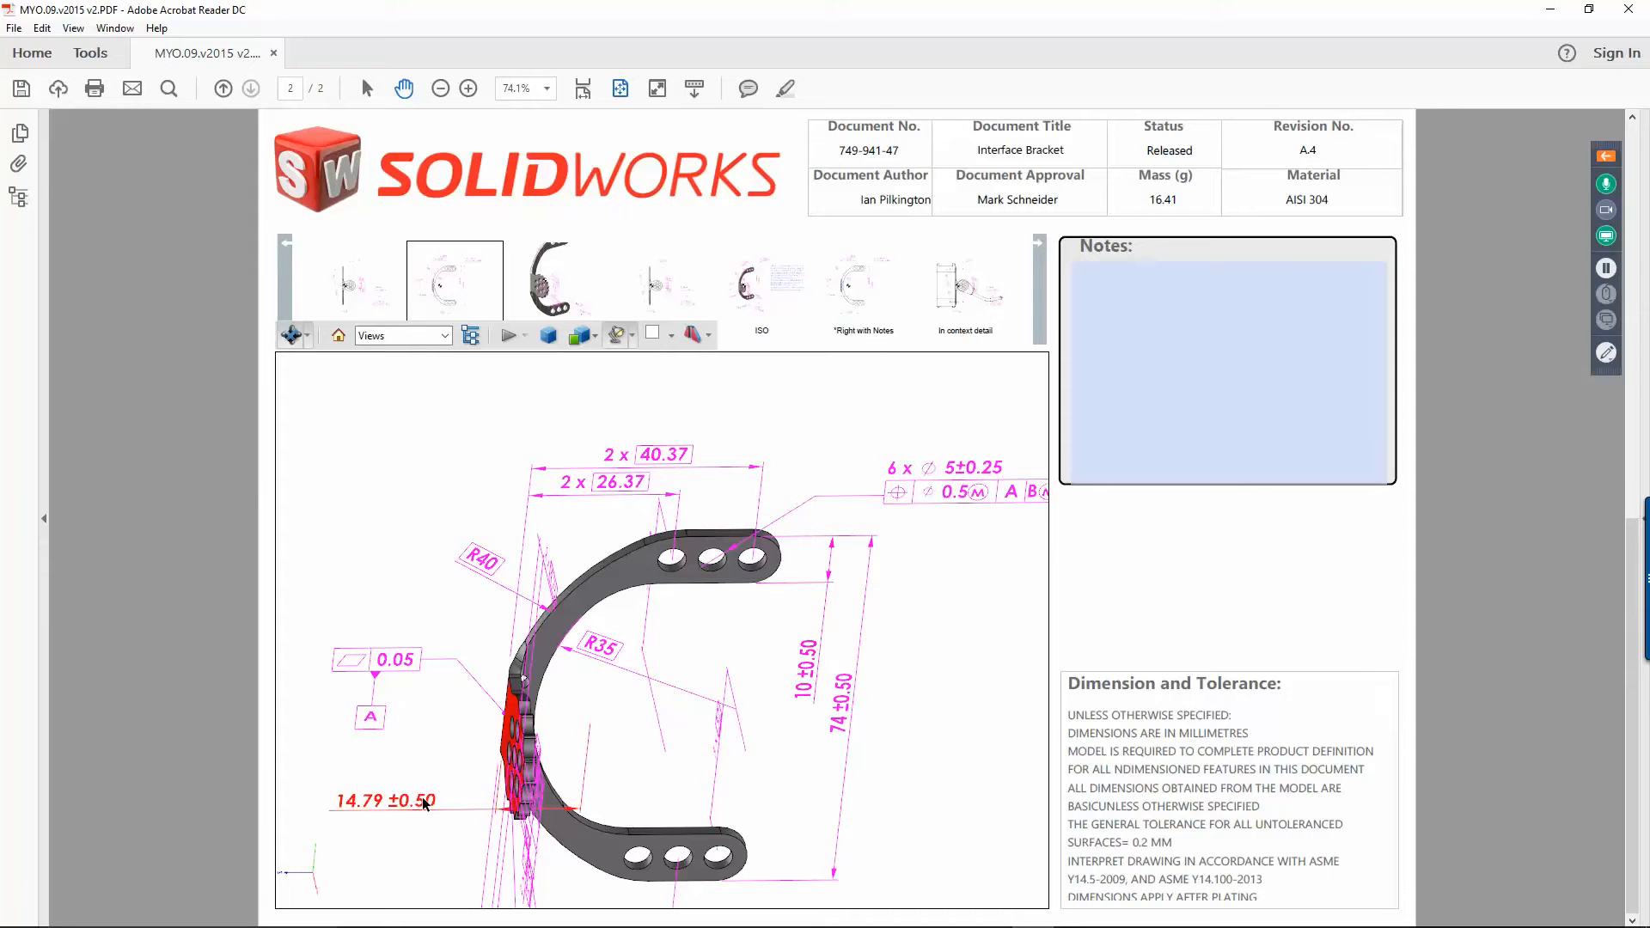
pyautogui.click(615, 667)
pyautogui.click(570, 493)
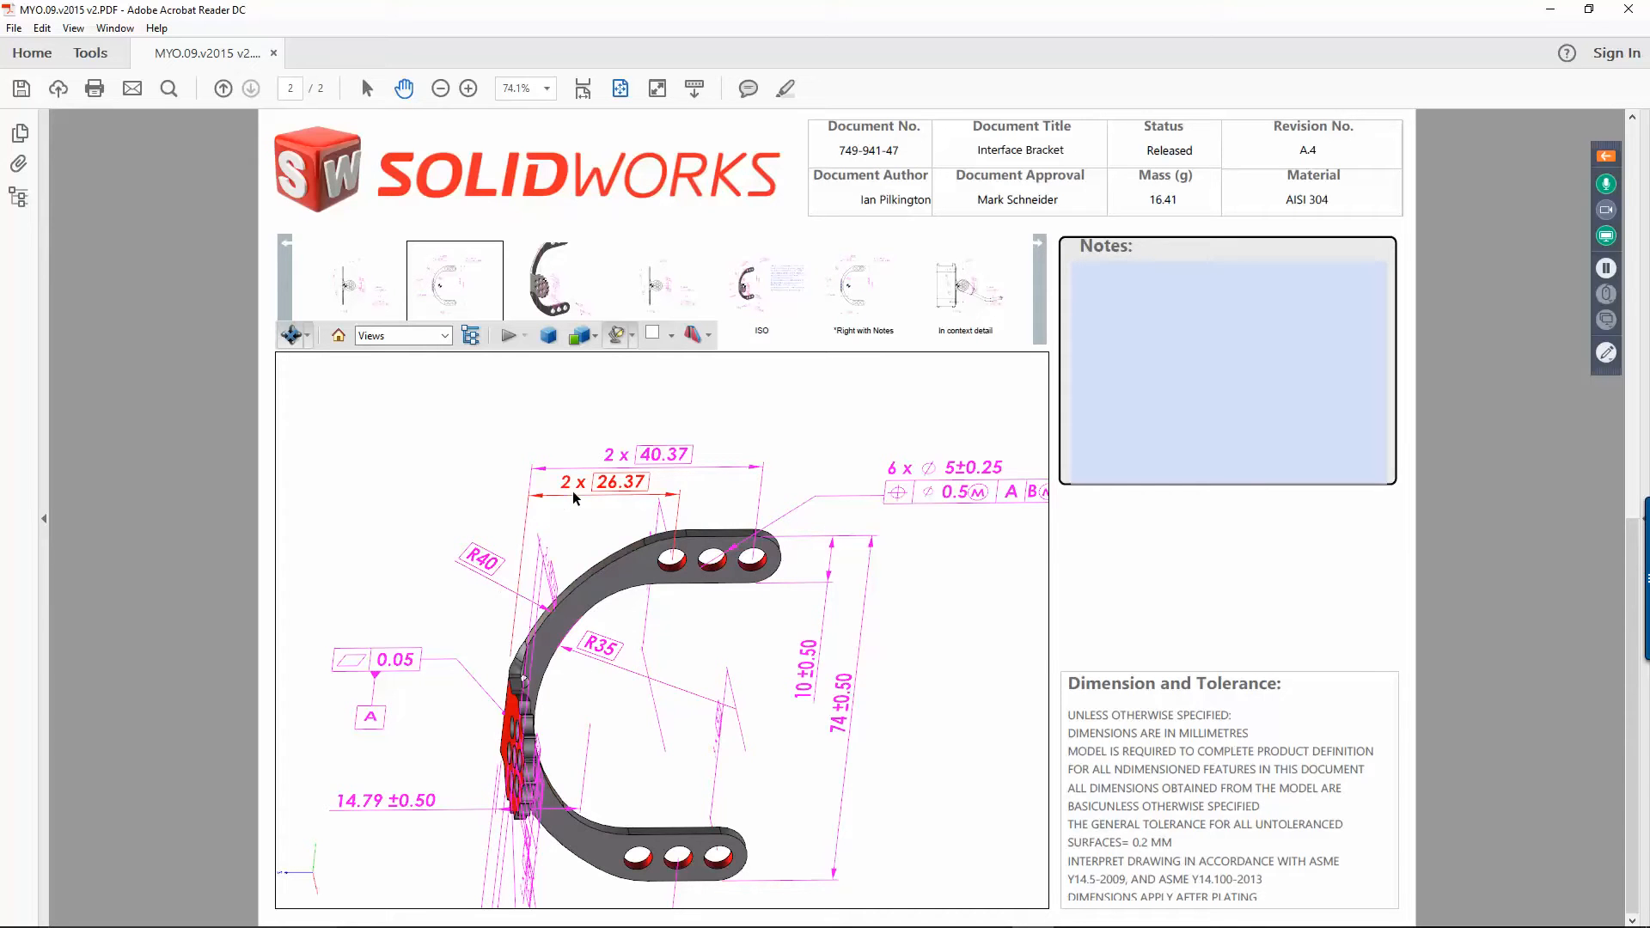
# Step: Show the Hole Pattern view and the ISO view of the bracket in the 3D PDF
pyautogui.click(565, 290)
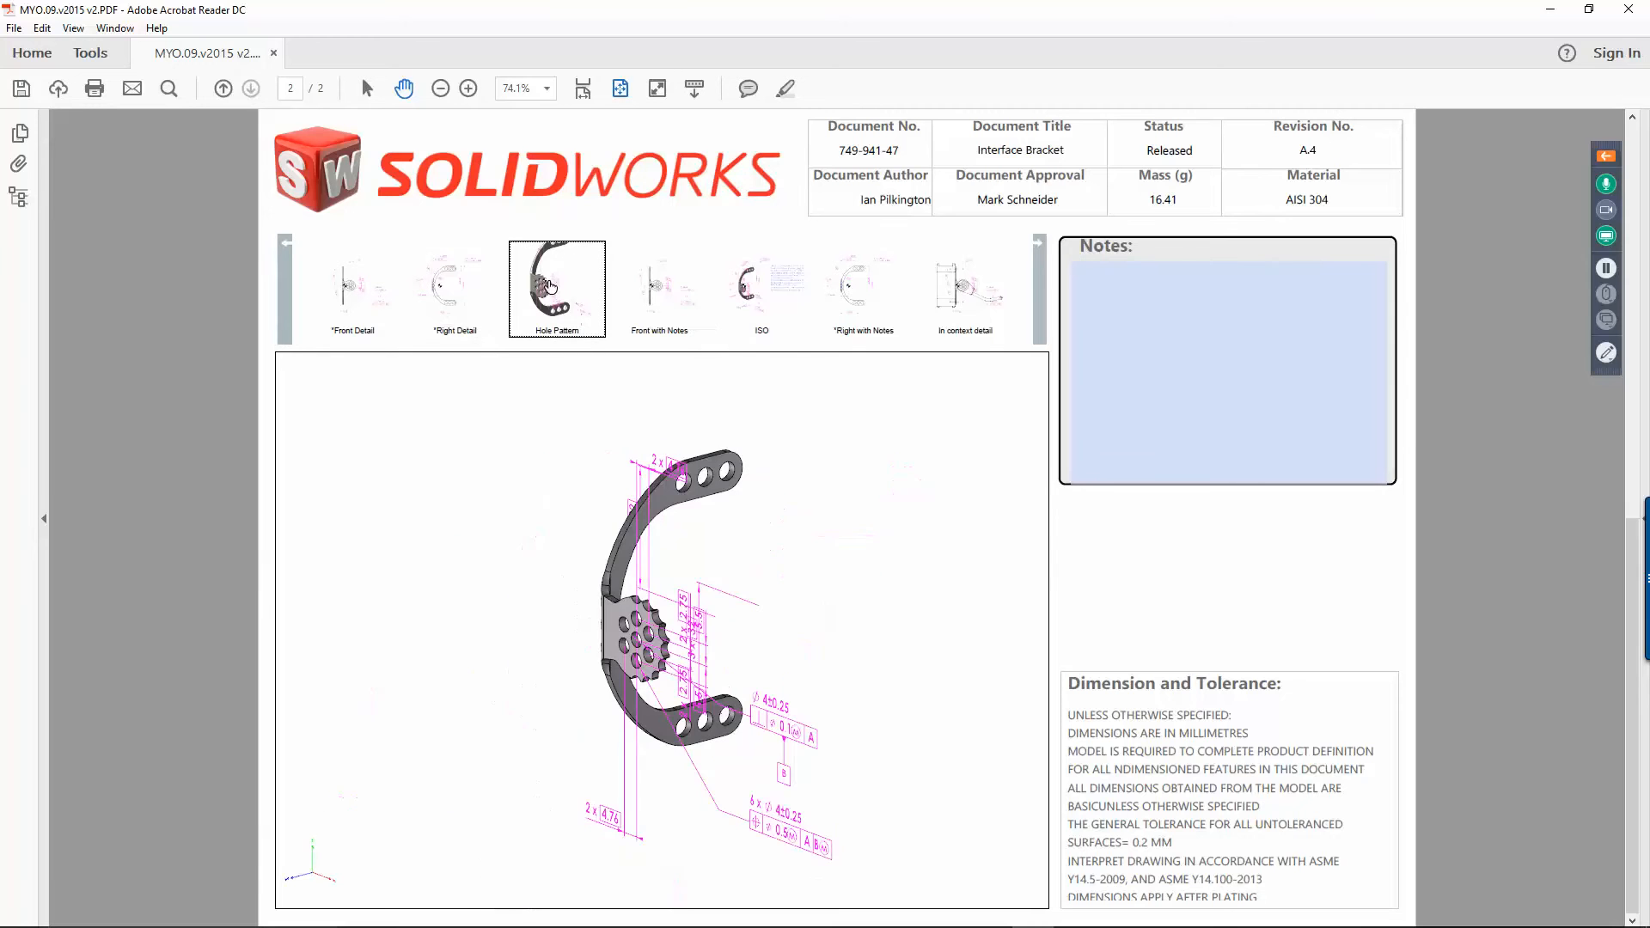
pyautogui.click(757, 285)
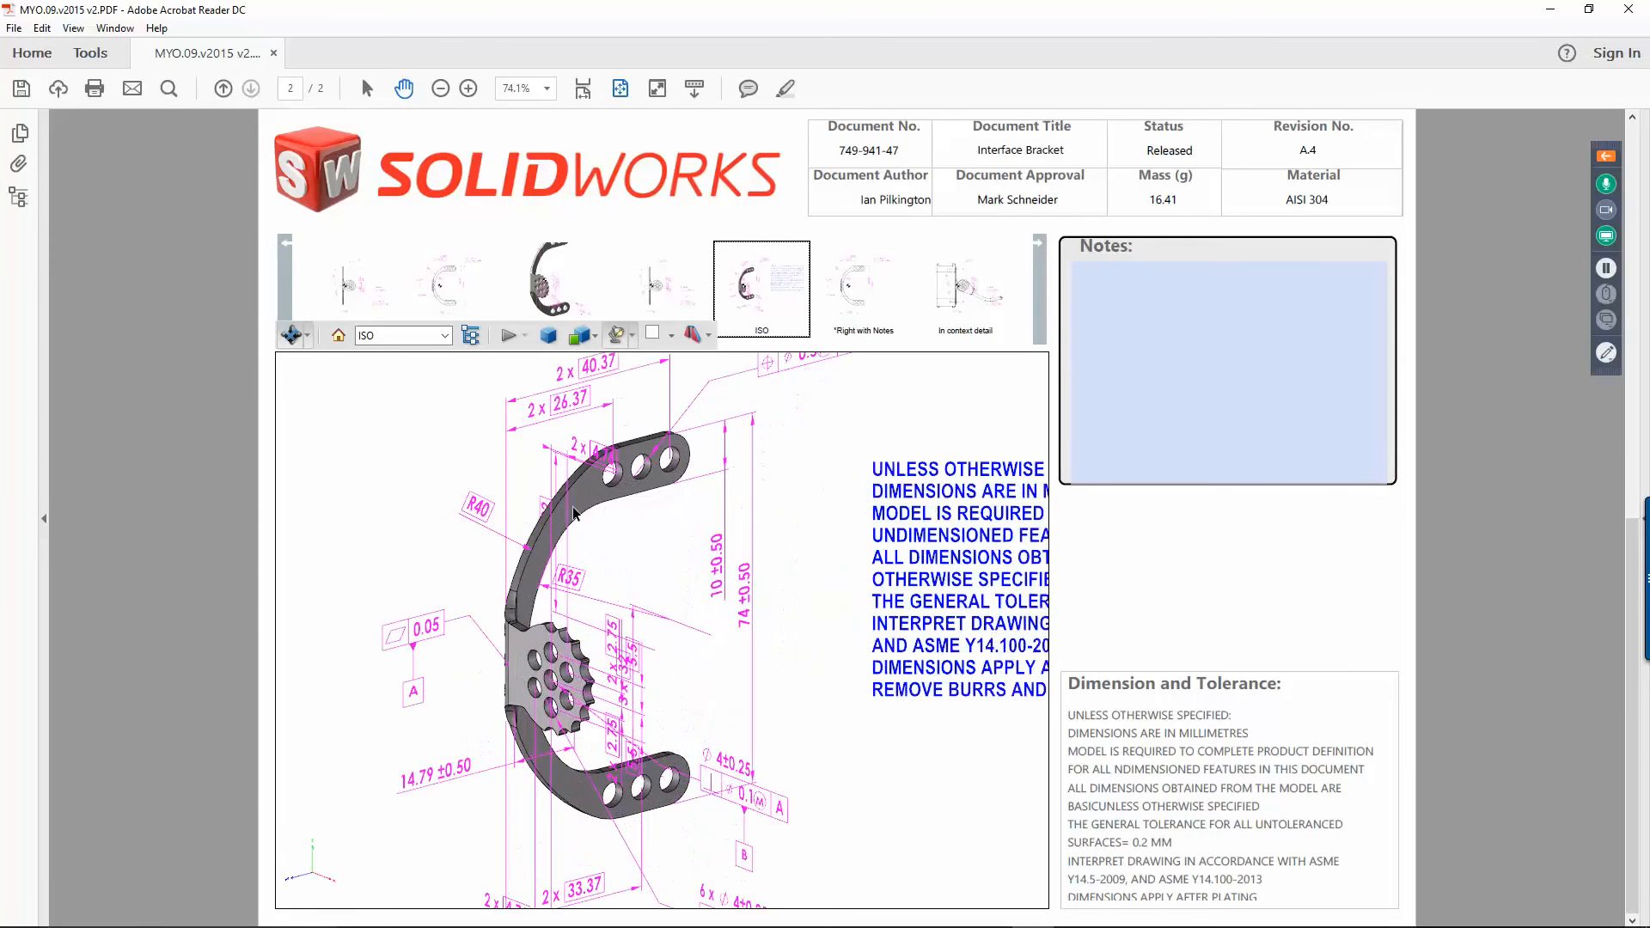
pyautogui.moveTo(630, 543)
pyautogui.mouseDown()
pyautogui.moveTo(648, 571)
pyautogui.moveTo(631, 545)
pyautogui.mouseUp()
# Step: Switch to SOLIDWORKS and open Torso Frame Complete.pdf from the 25 - MBD folder of What's New in SolidWorks 2016
pyautogui.hotkey('alt', 'Tab')
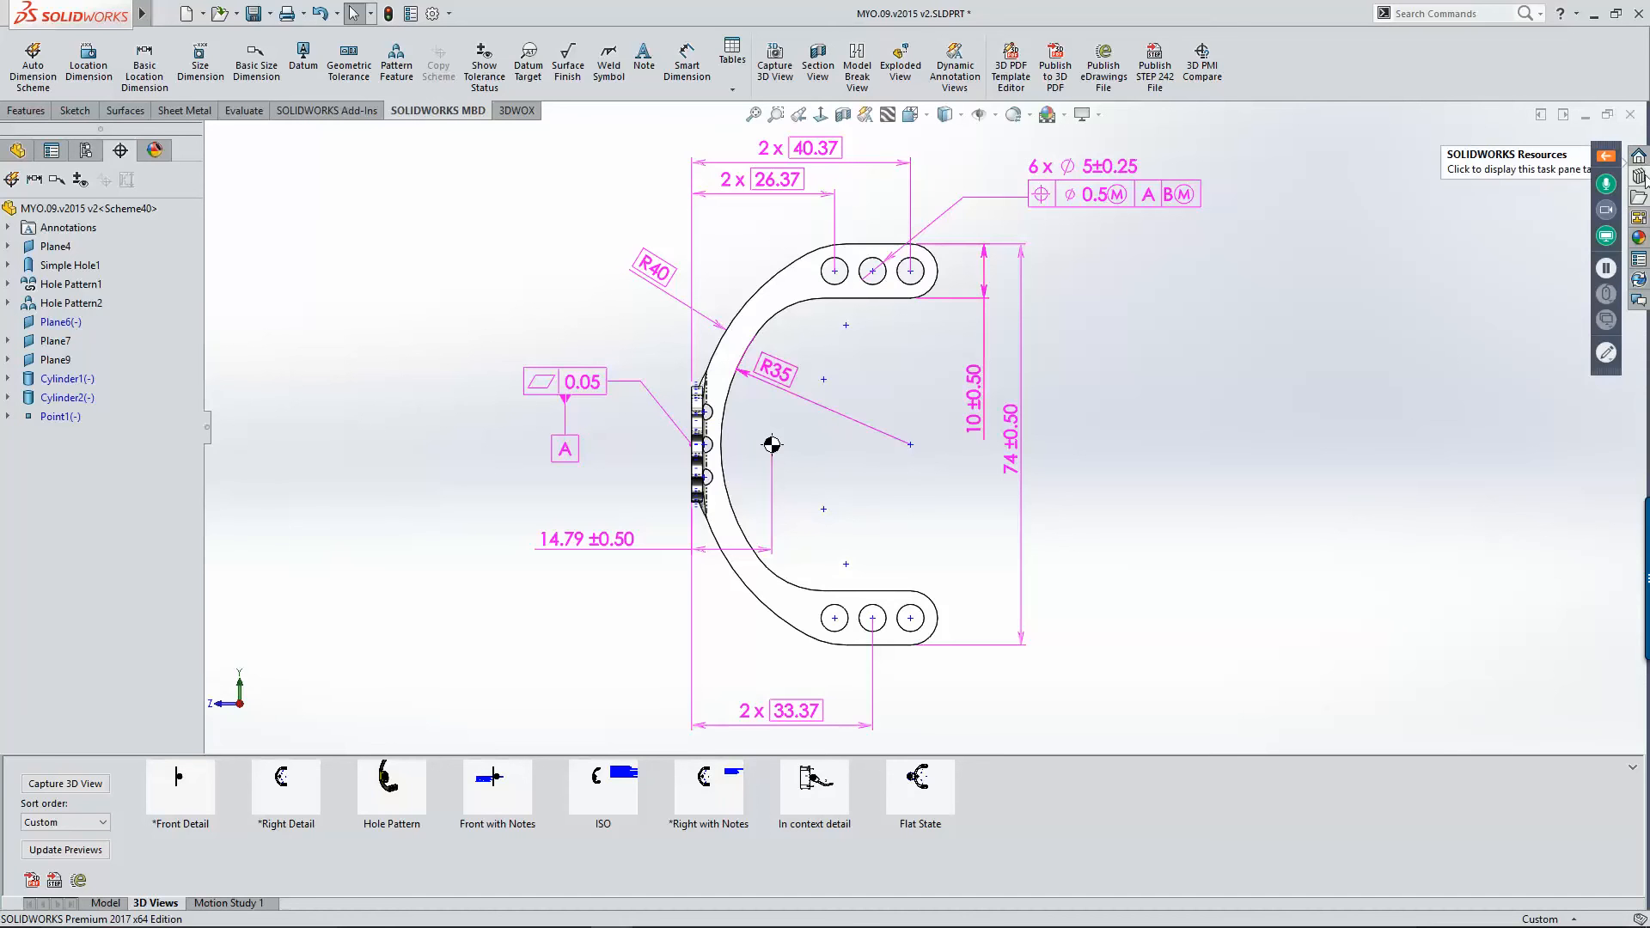
pyautogui.click(1639, 197)
pyautogui.scroll(15, 1428, 244)
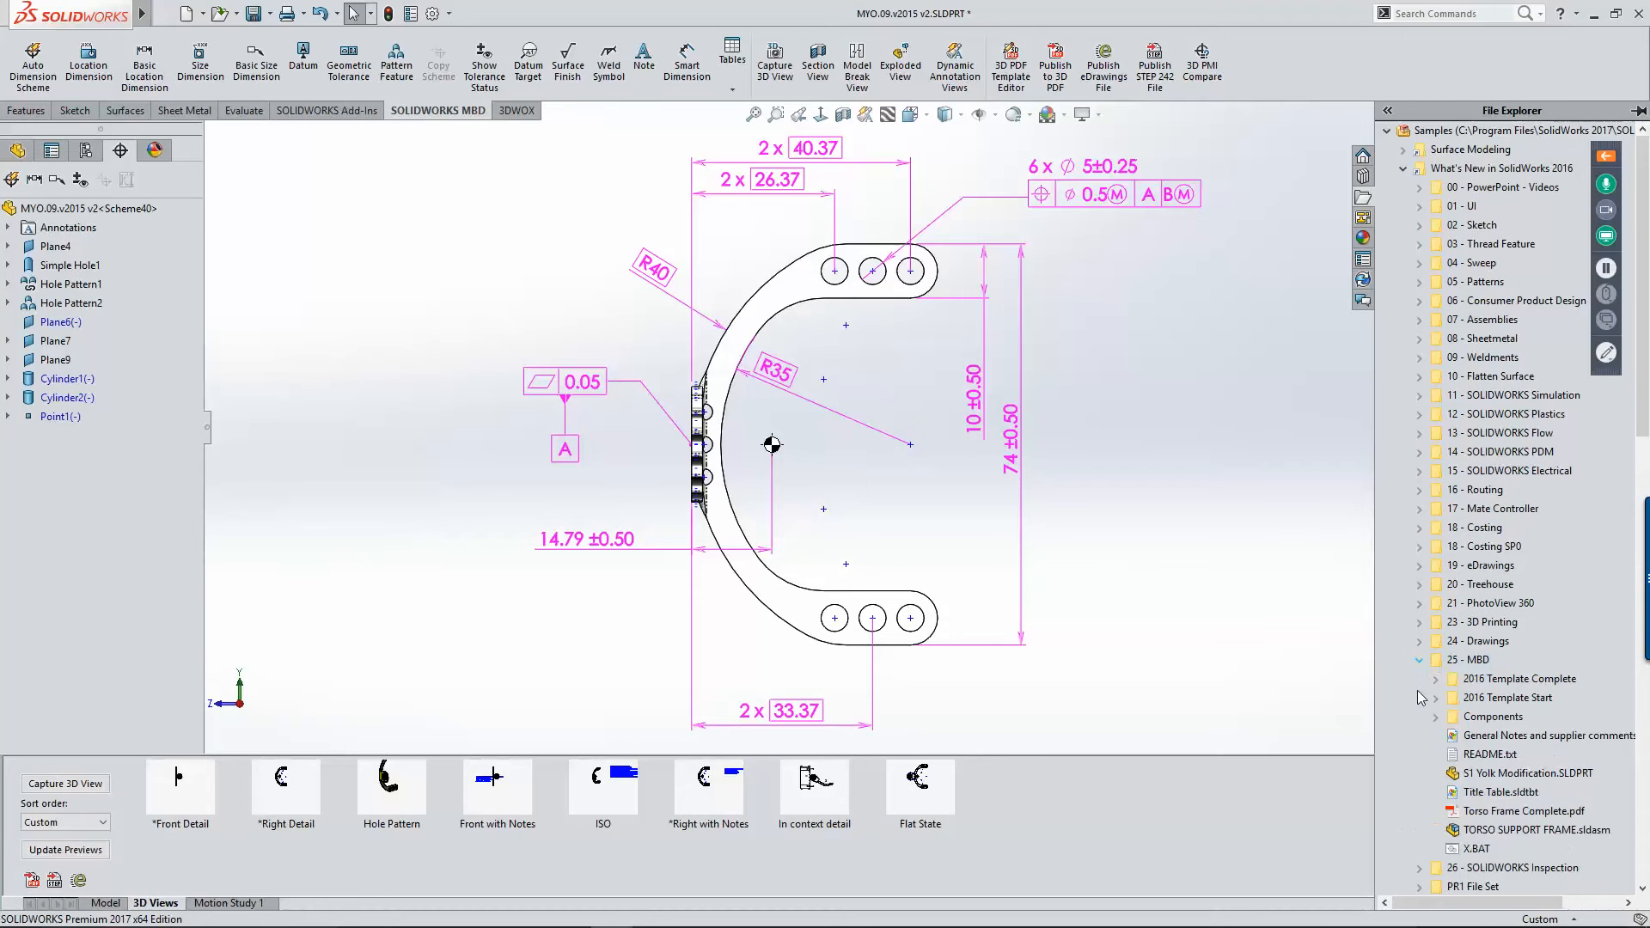
pyautogui.doubleClick(1521, 810)
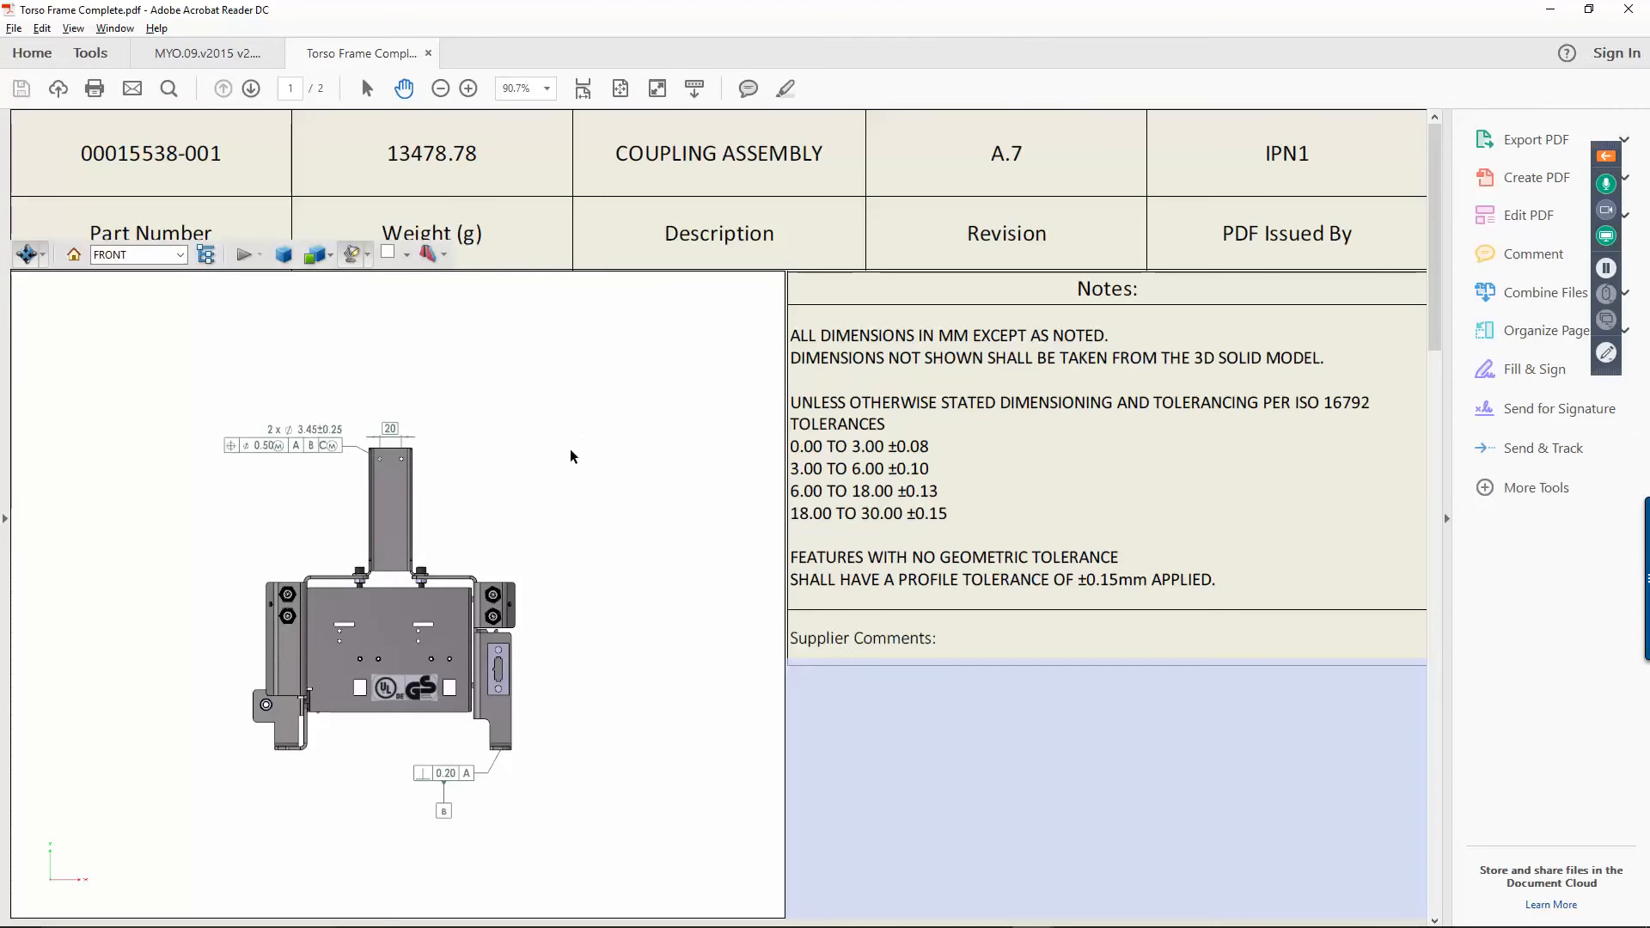
# Step: Rotate the coupling assembly, show its Base Mount view, and highlight the 191.4 and 145 dimensions to examine the referenced holes
pyautogui.moveTo(571, 452); pyautogui.dragTo(215, 310)
pyautogui.click(181, 255)
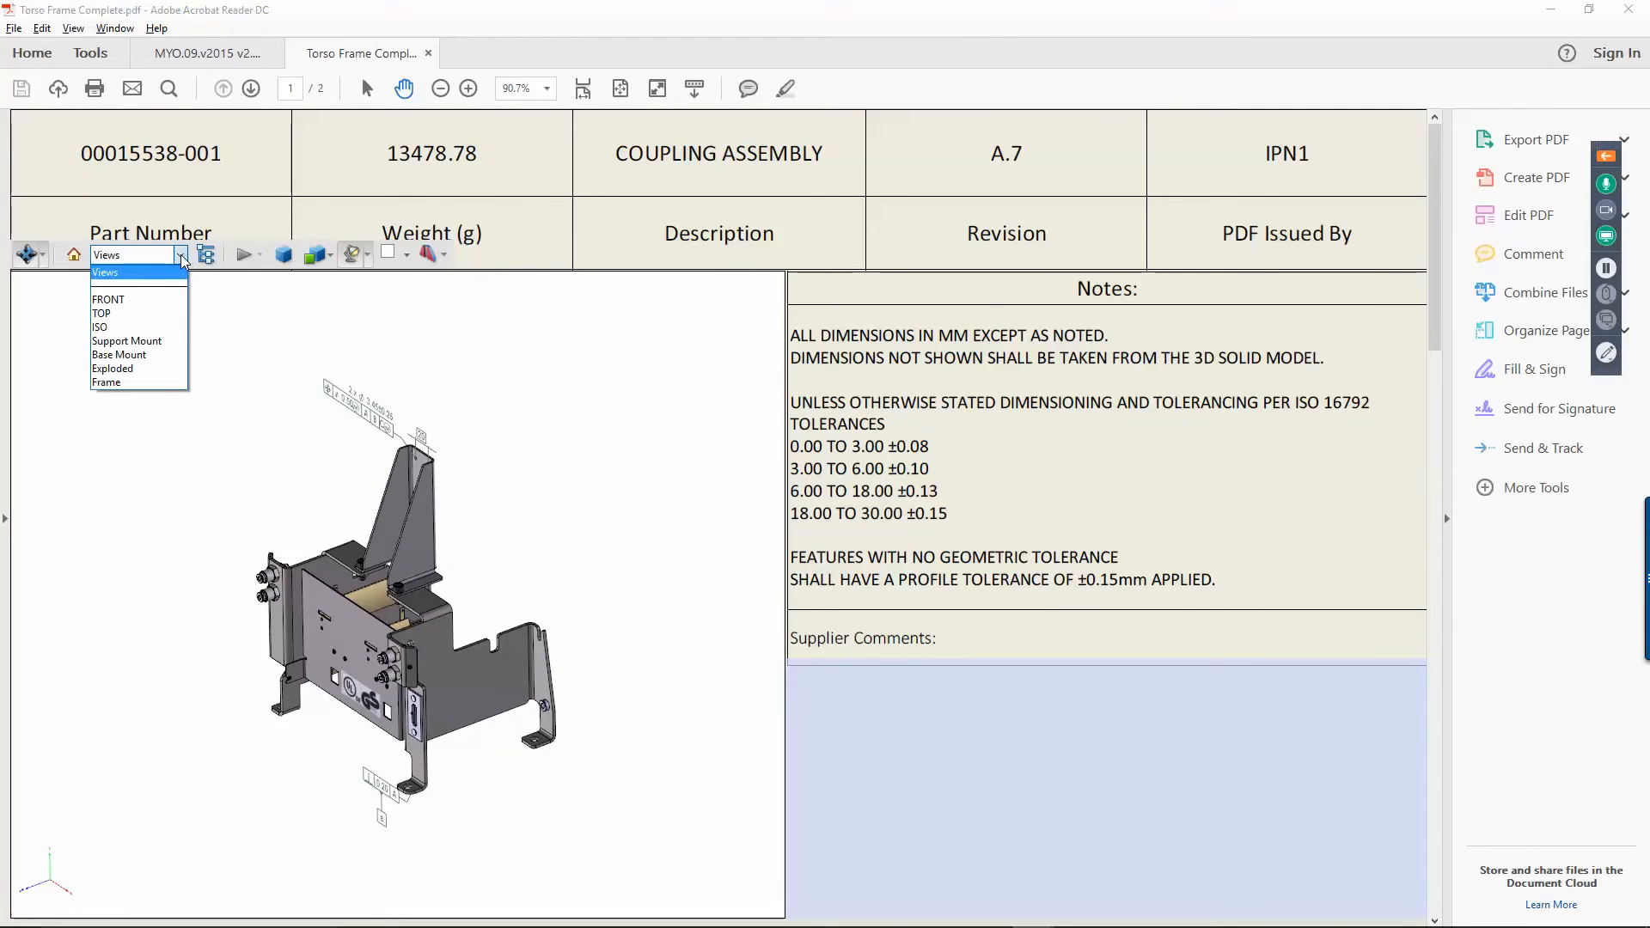
pyautogui.click(145, 355)
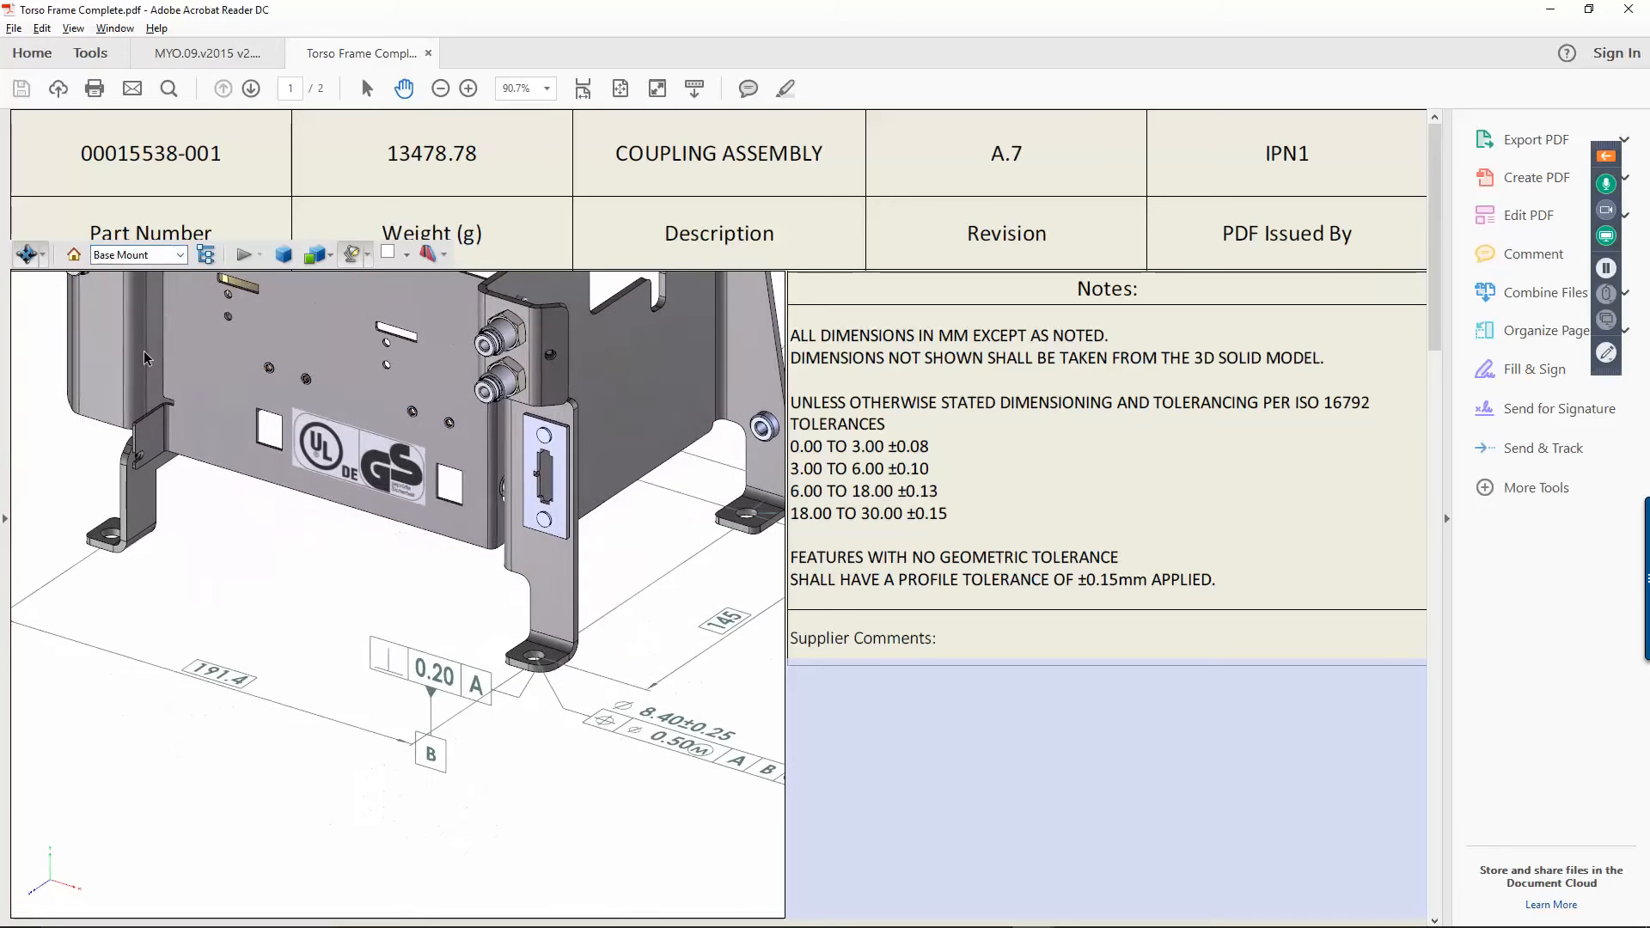
pyautogui.click(208, 680)
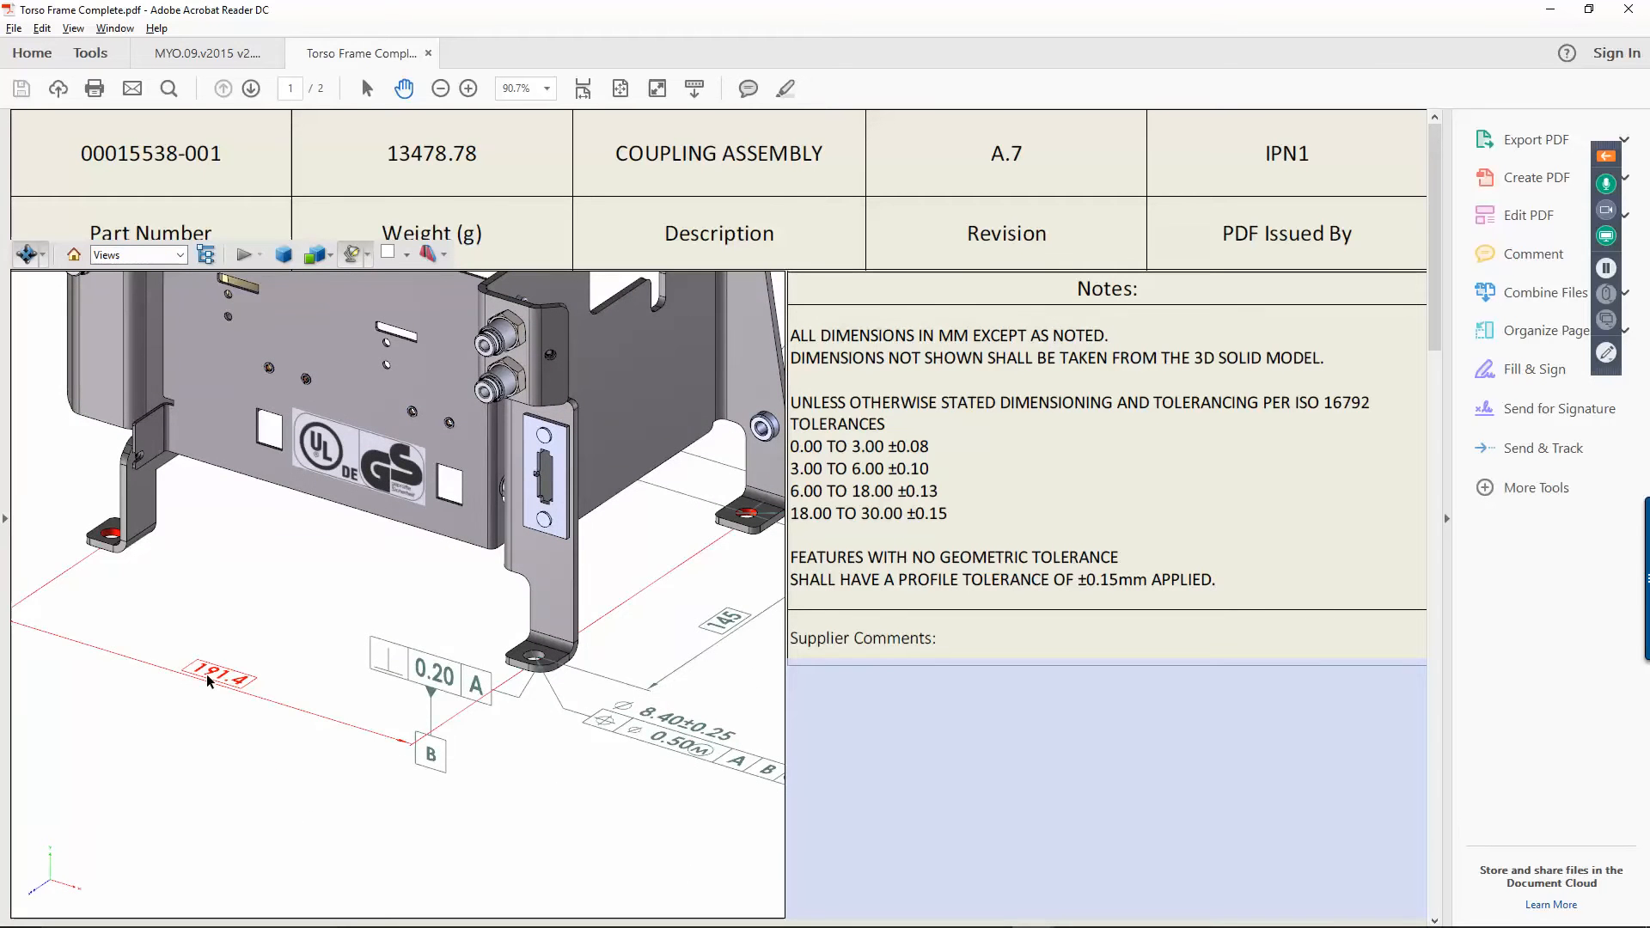
pyautogui.click(730, 636)
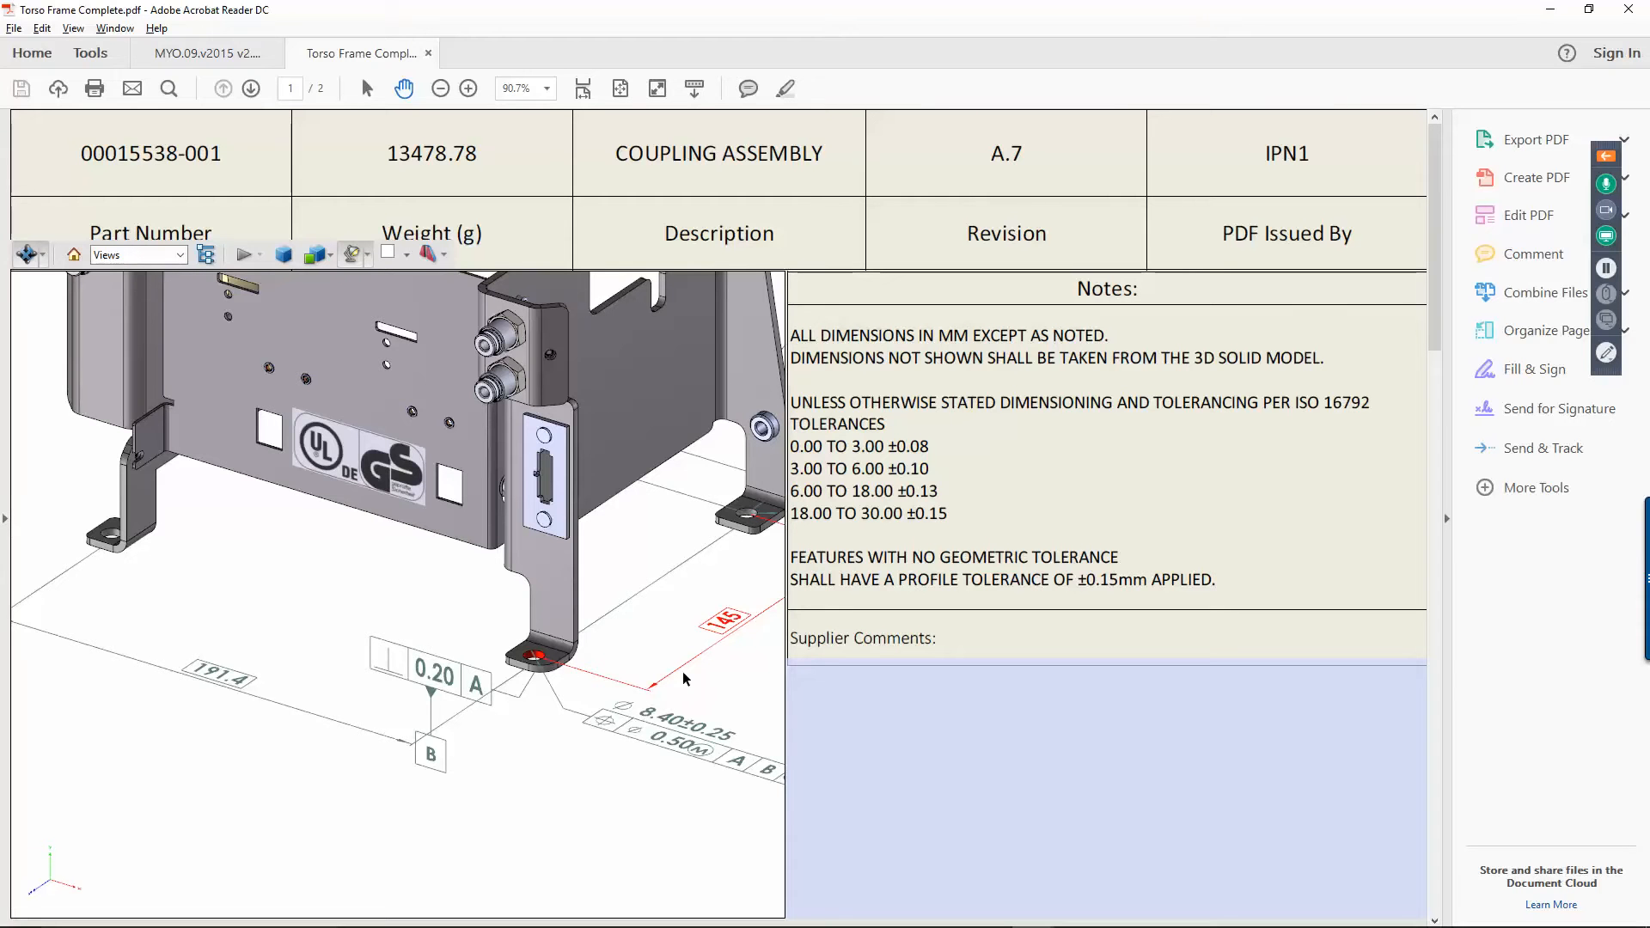
# Step: On page 2, fit the whole page and select the basket's upper tube and the exploded assembly's central plate in their viewports
pyautogui.click(251, 89)
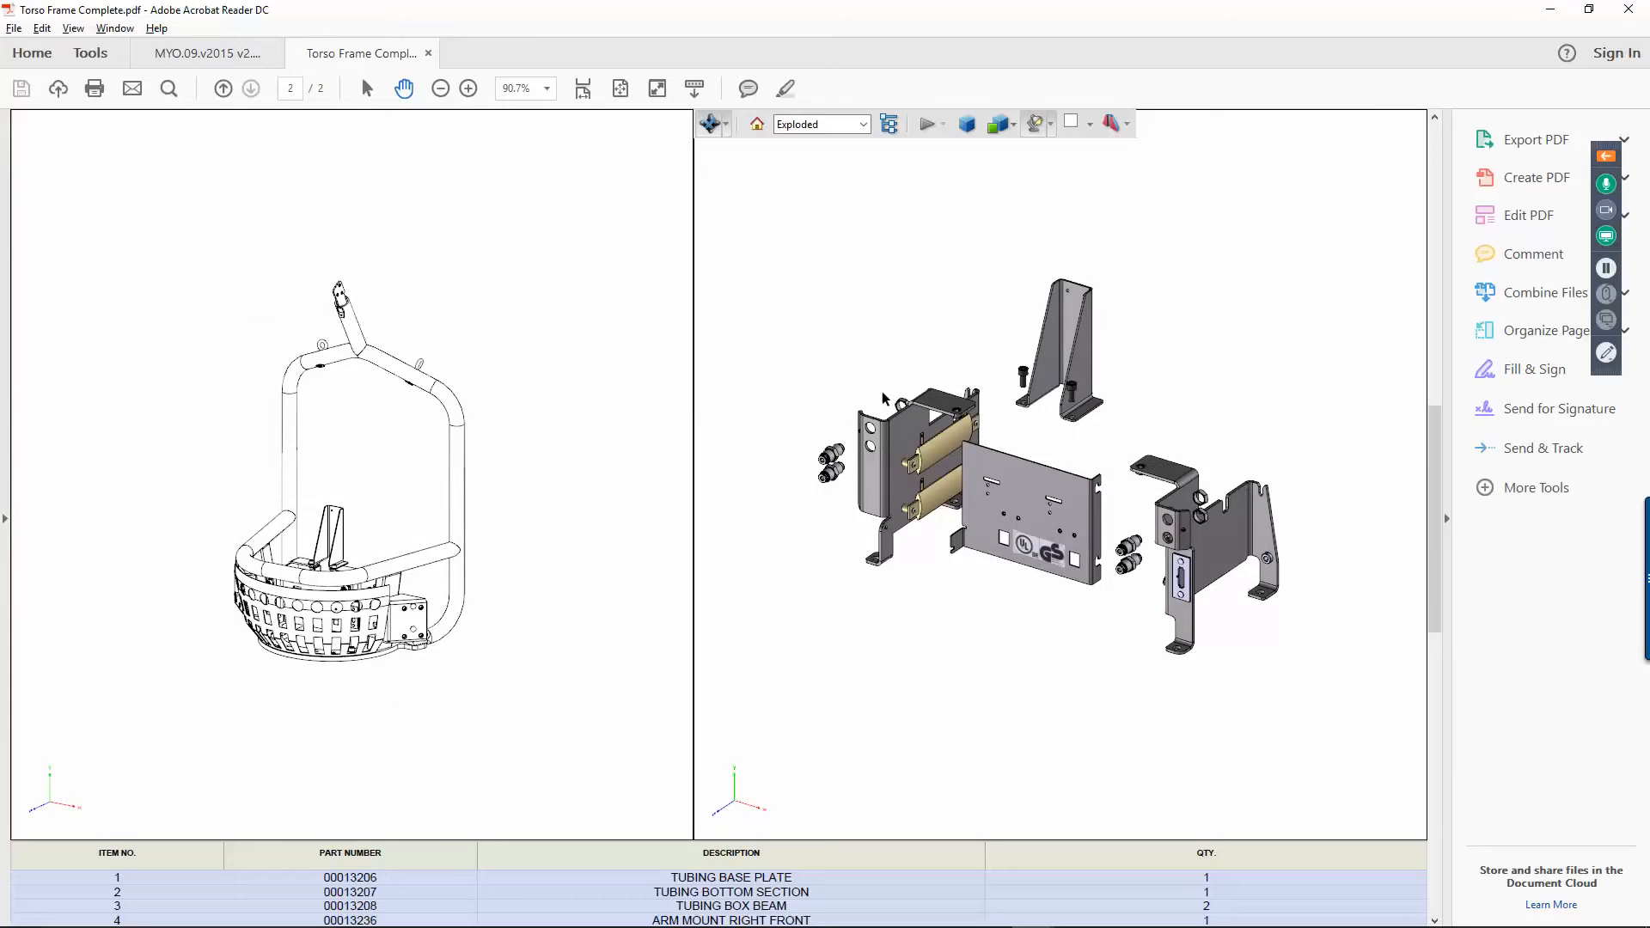
pyautogui.click(435, 93)
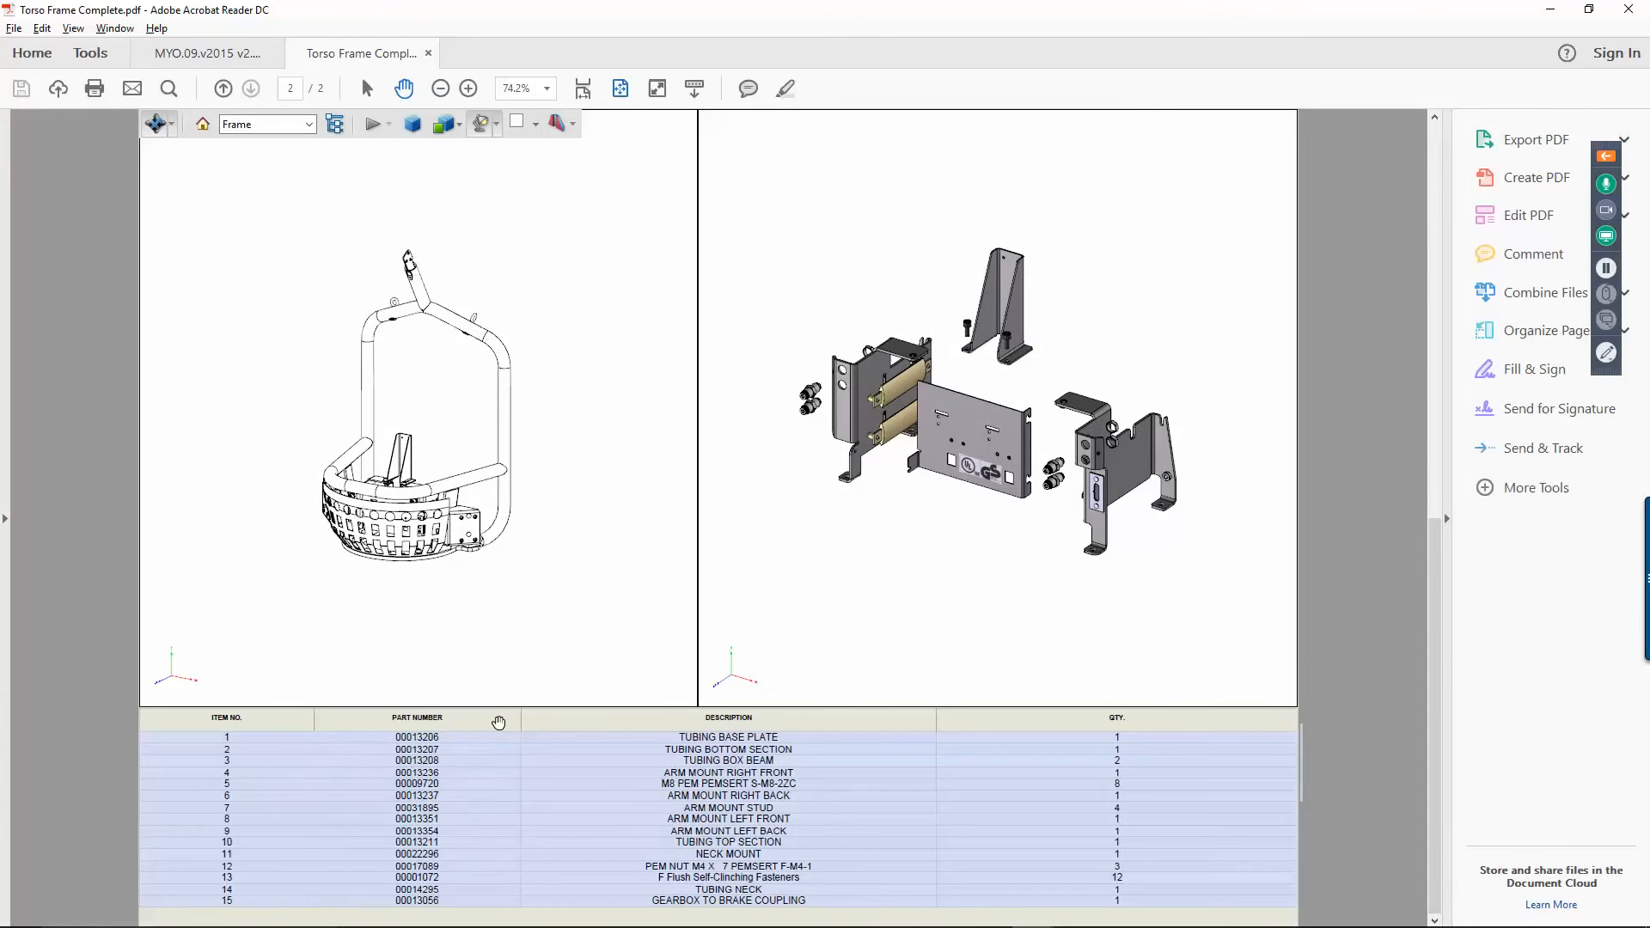
pyautogui.click(421, 496)
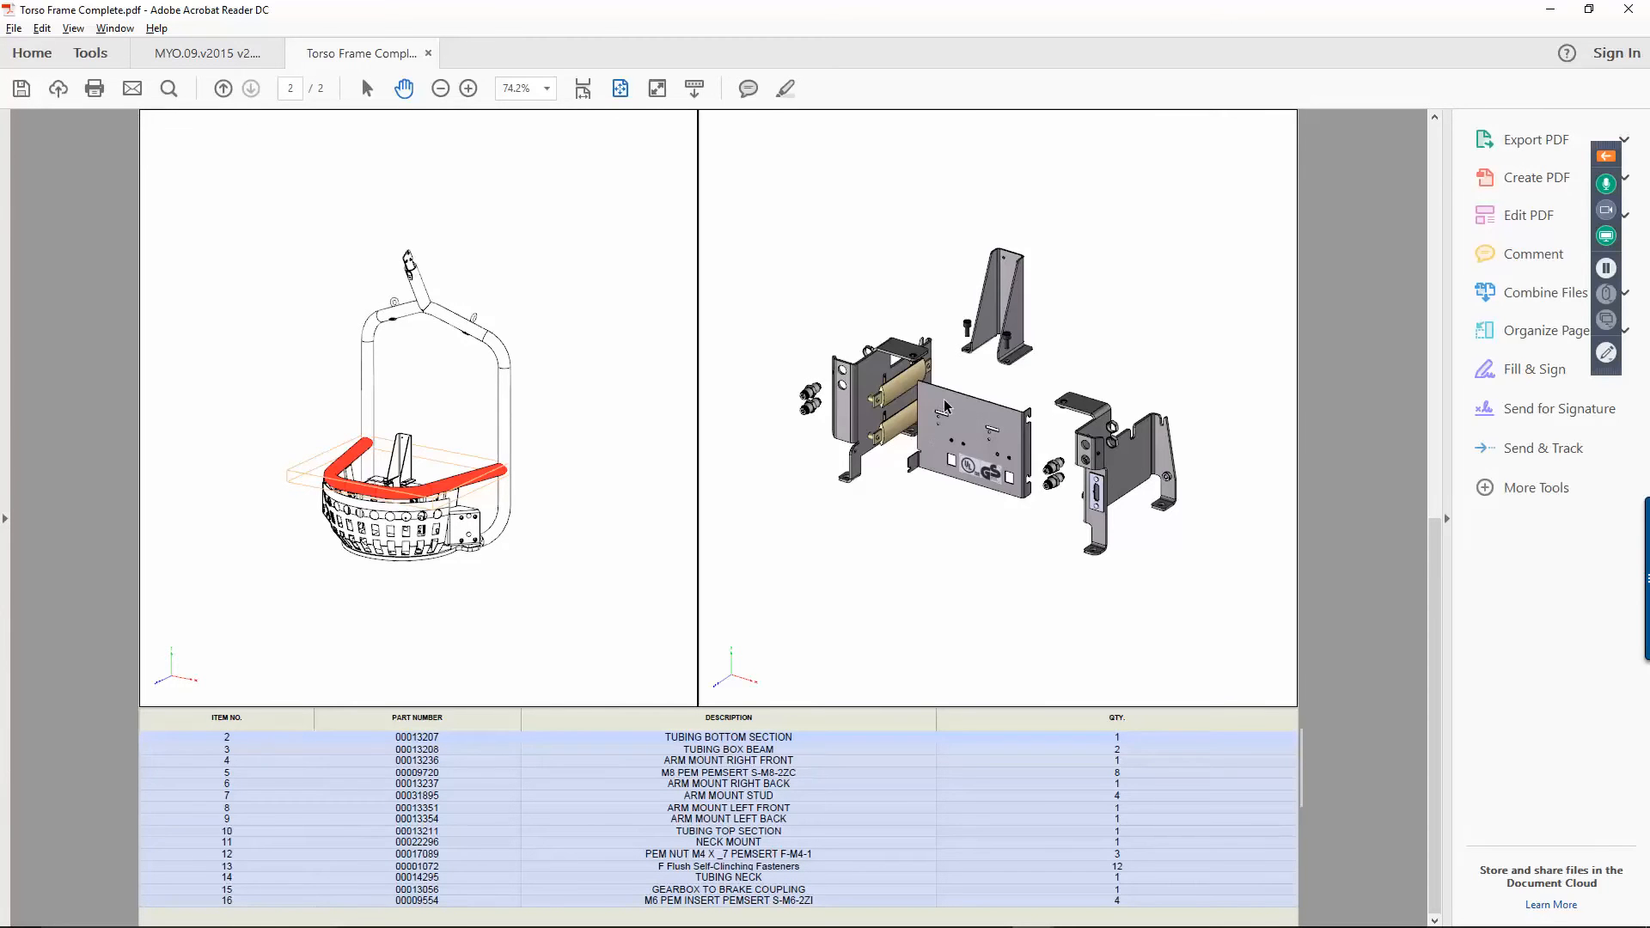
pyautogui.click(931, 434)
# Step: Select BOM rows such as Socket Head Cap Screw and Pneumatic Nut to locate their components in the frame, and return to page 1
pyautogui.click(346, 797)
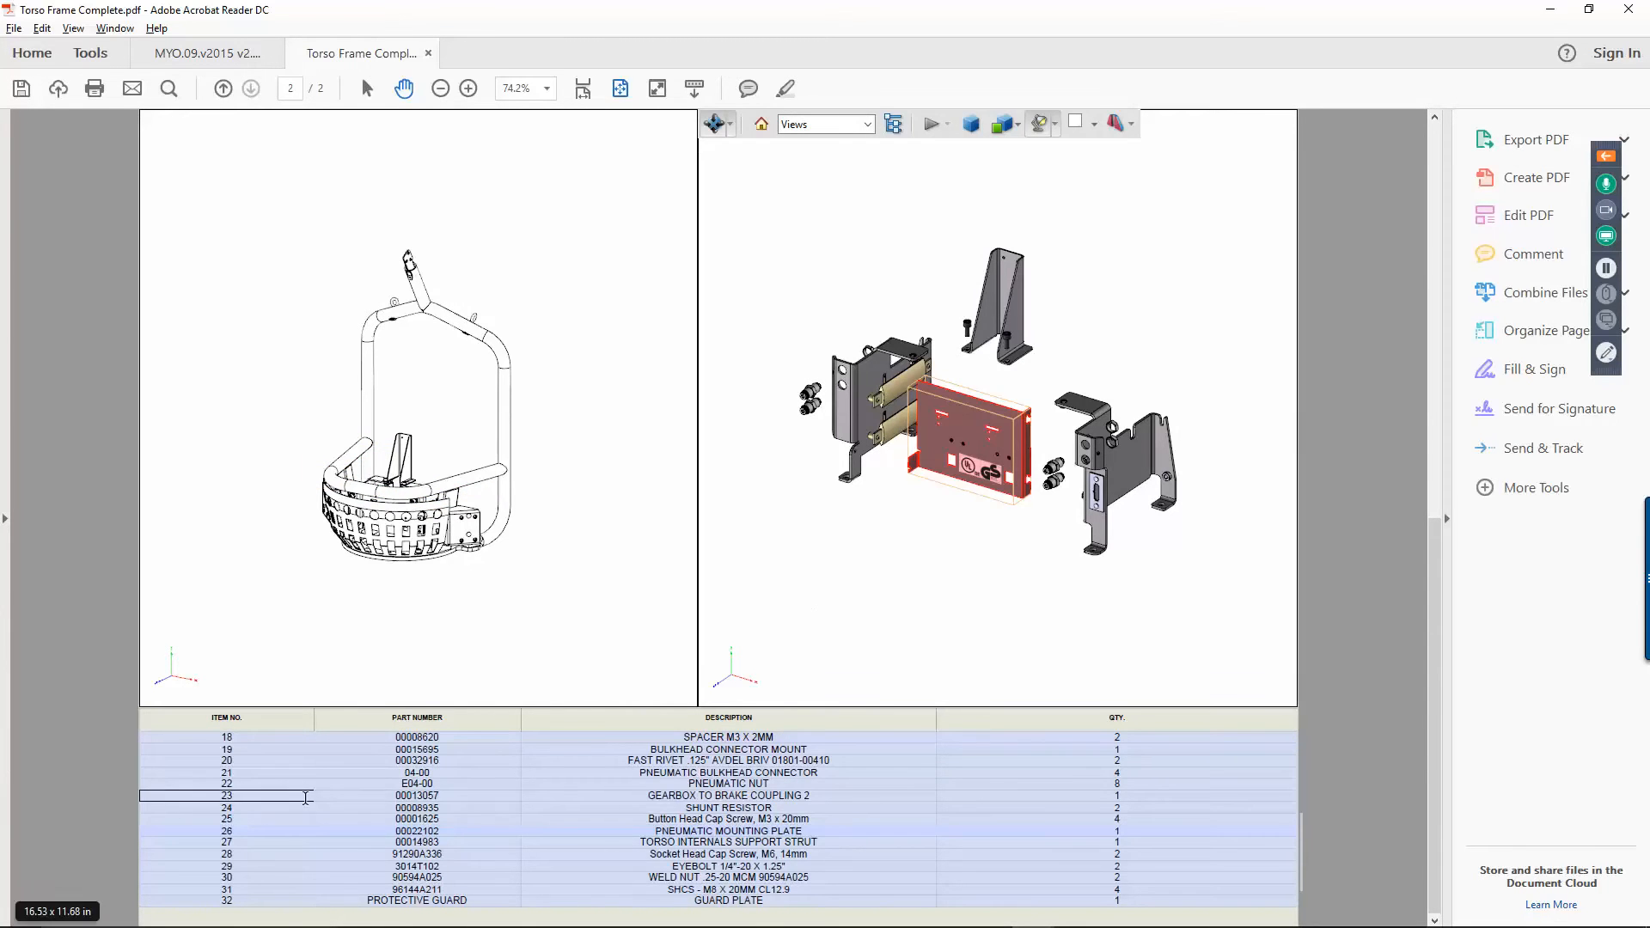
pyautogui.click(278, 857)
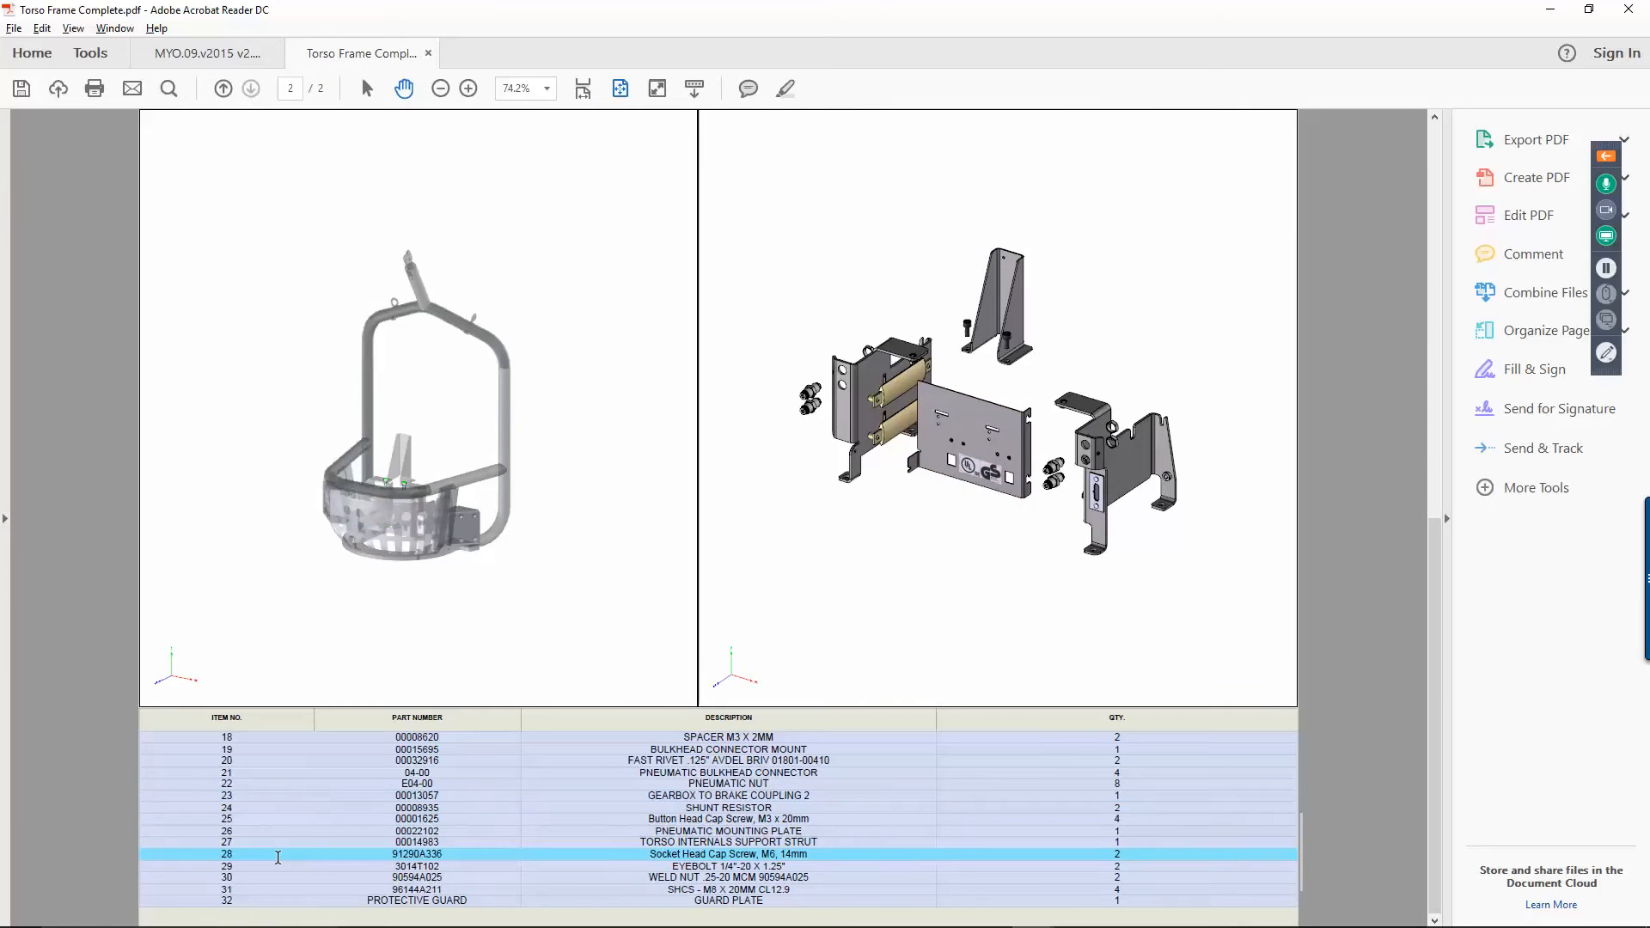
pyautogui.click(275, 783)
pyautogui.scroll(3, 384, 504)
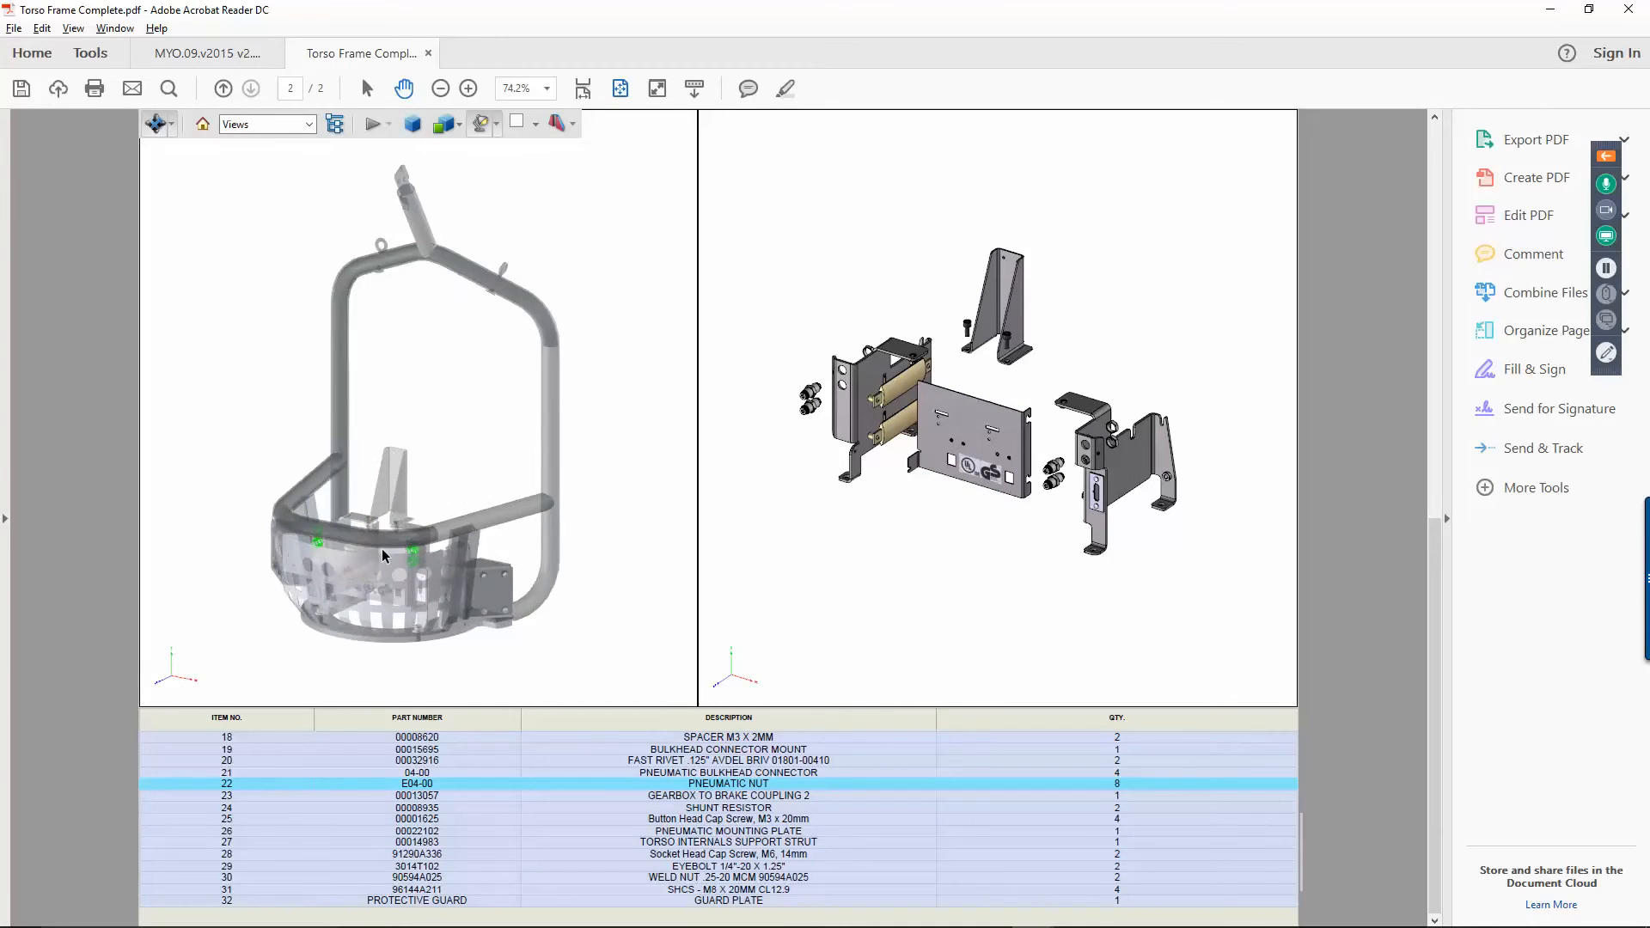
pyautogui.click(263, 856)
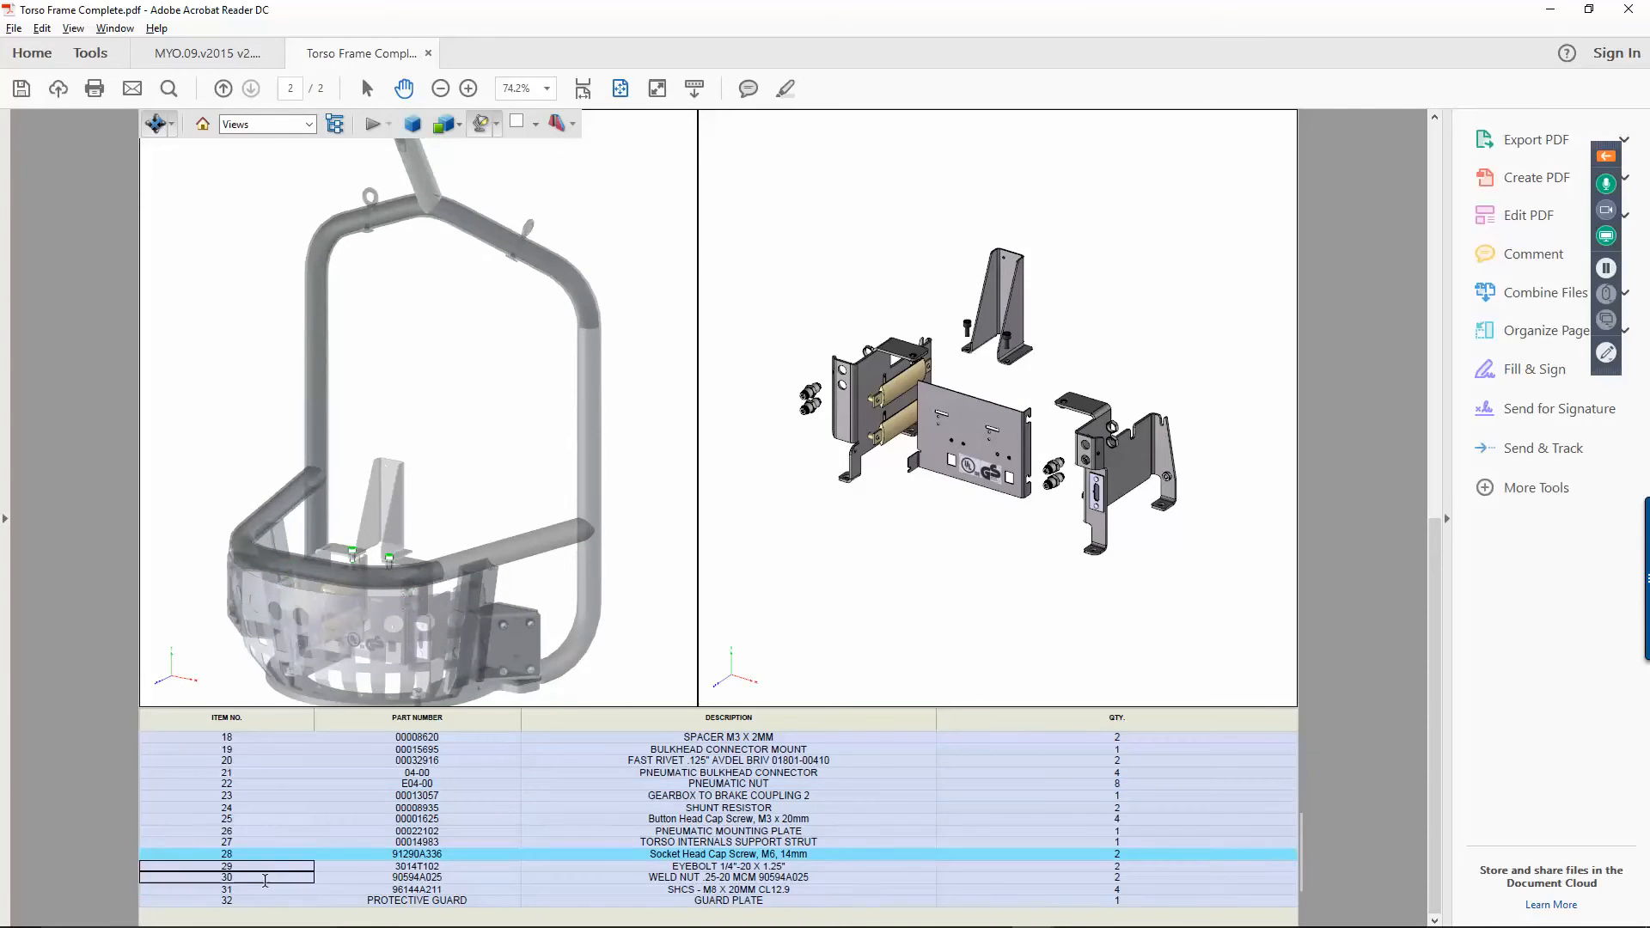
pyautogui.click(264, 889)
pyautogui.click(266, 784)
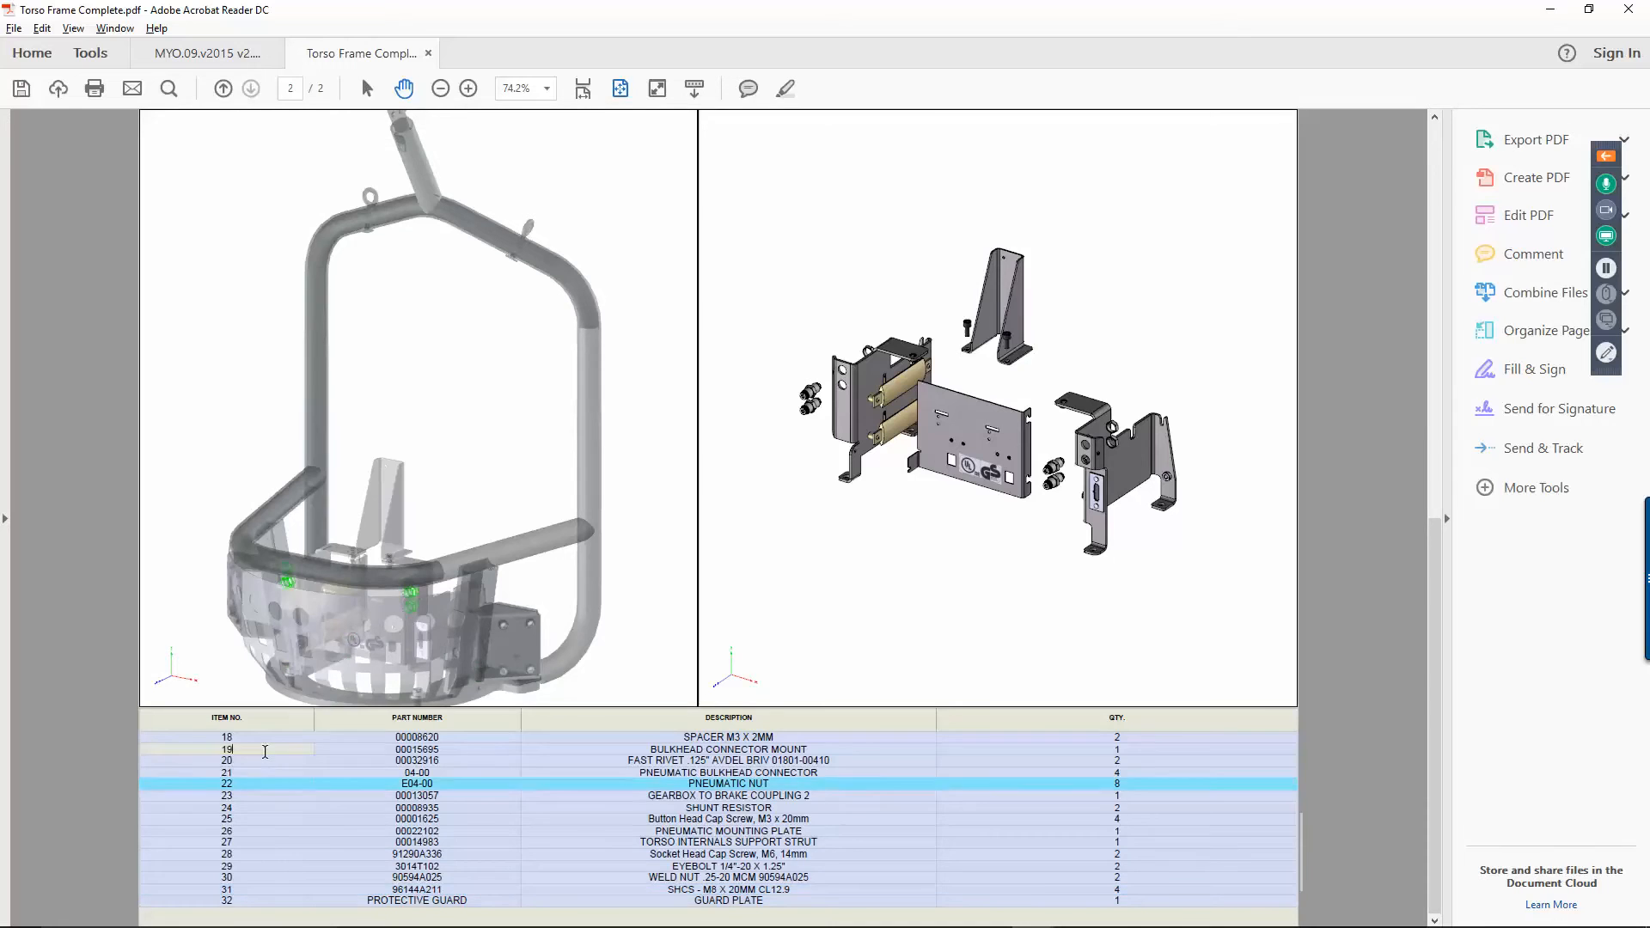
pyautogui.click(266, 750)
pyautogui.scroll(1, 270, 764)
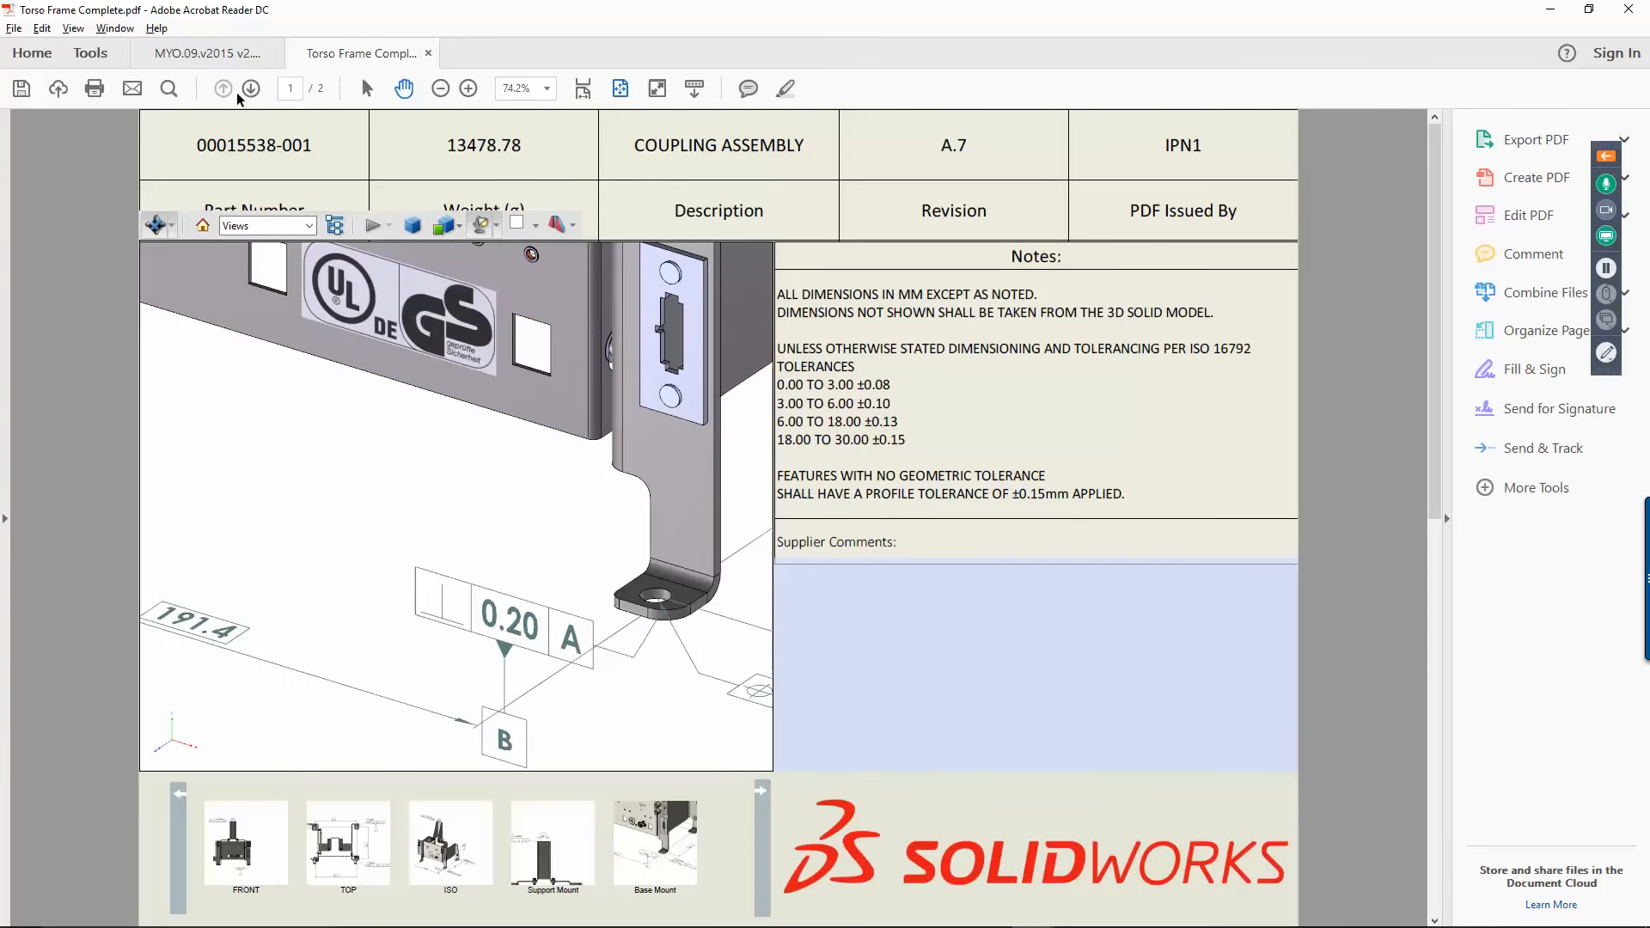
# Step: On page 2 of the Torso Frame PDF, rotate the frame and the exploded assembly to view them from other angles
pyautogui.scroll(-1, 340, 550)
pyautogui.moveTo(576, 496)
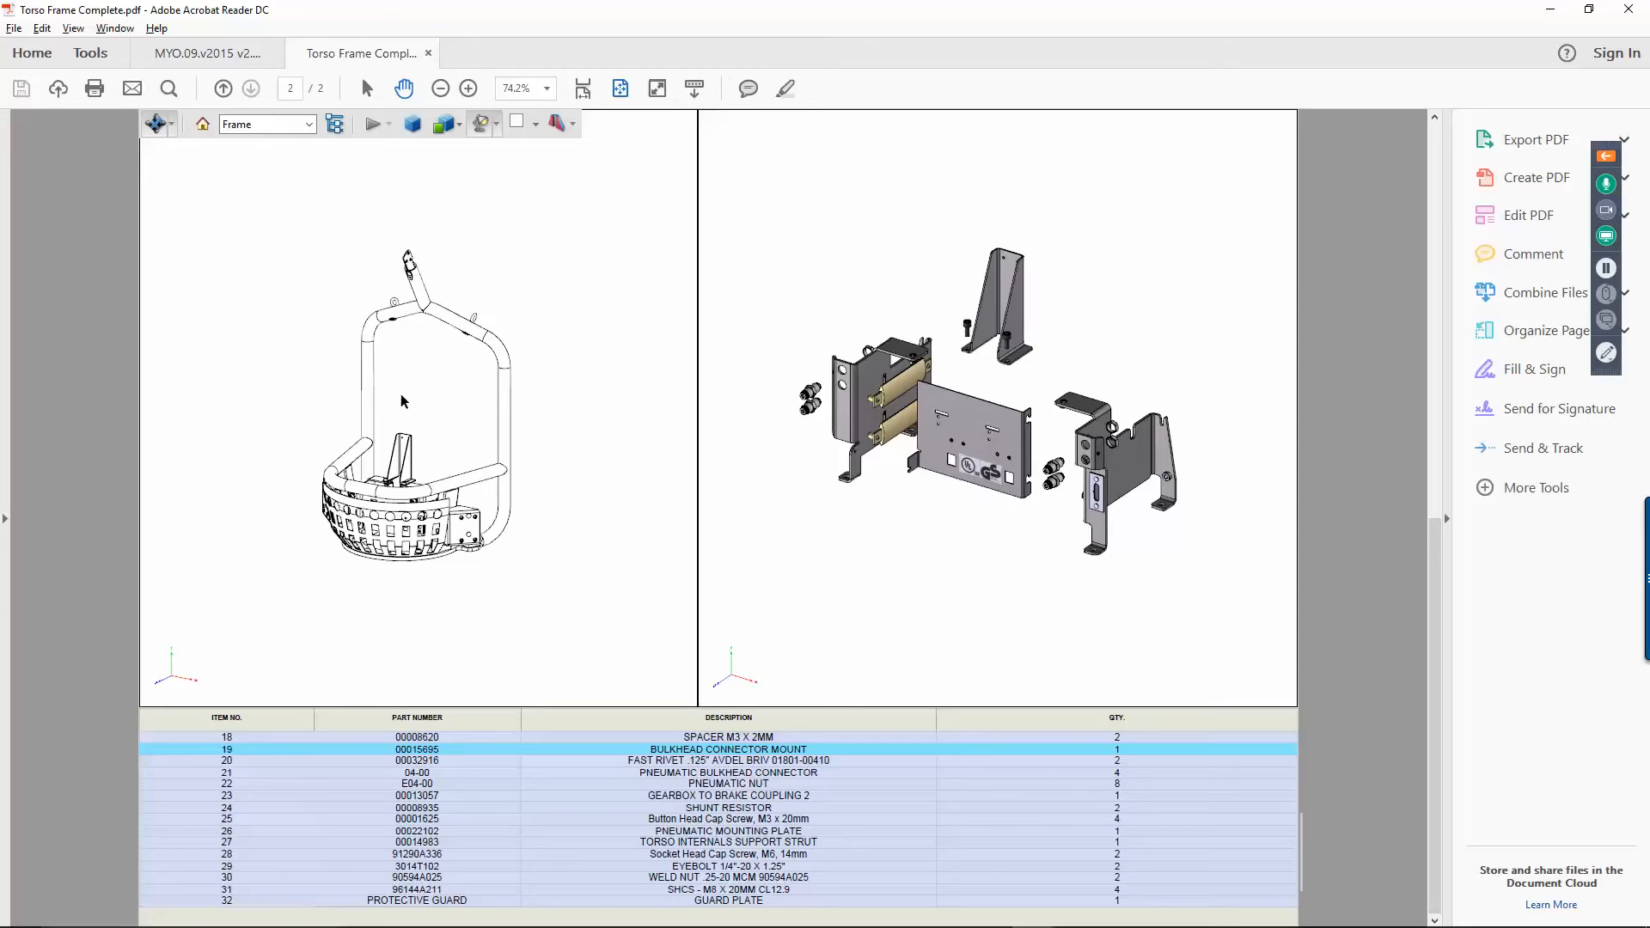
pyautogui.moveTo(825, 333); pyautogui.dragTo(777, 345)
pyautogui.moveTo(501, 365); pyautogui.dragTo(366, 318)
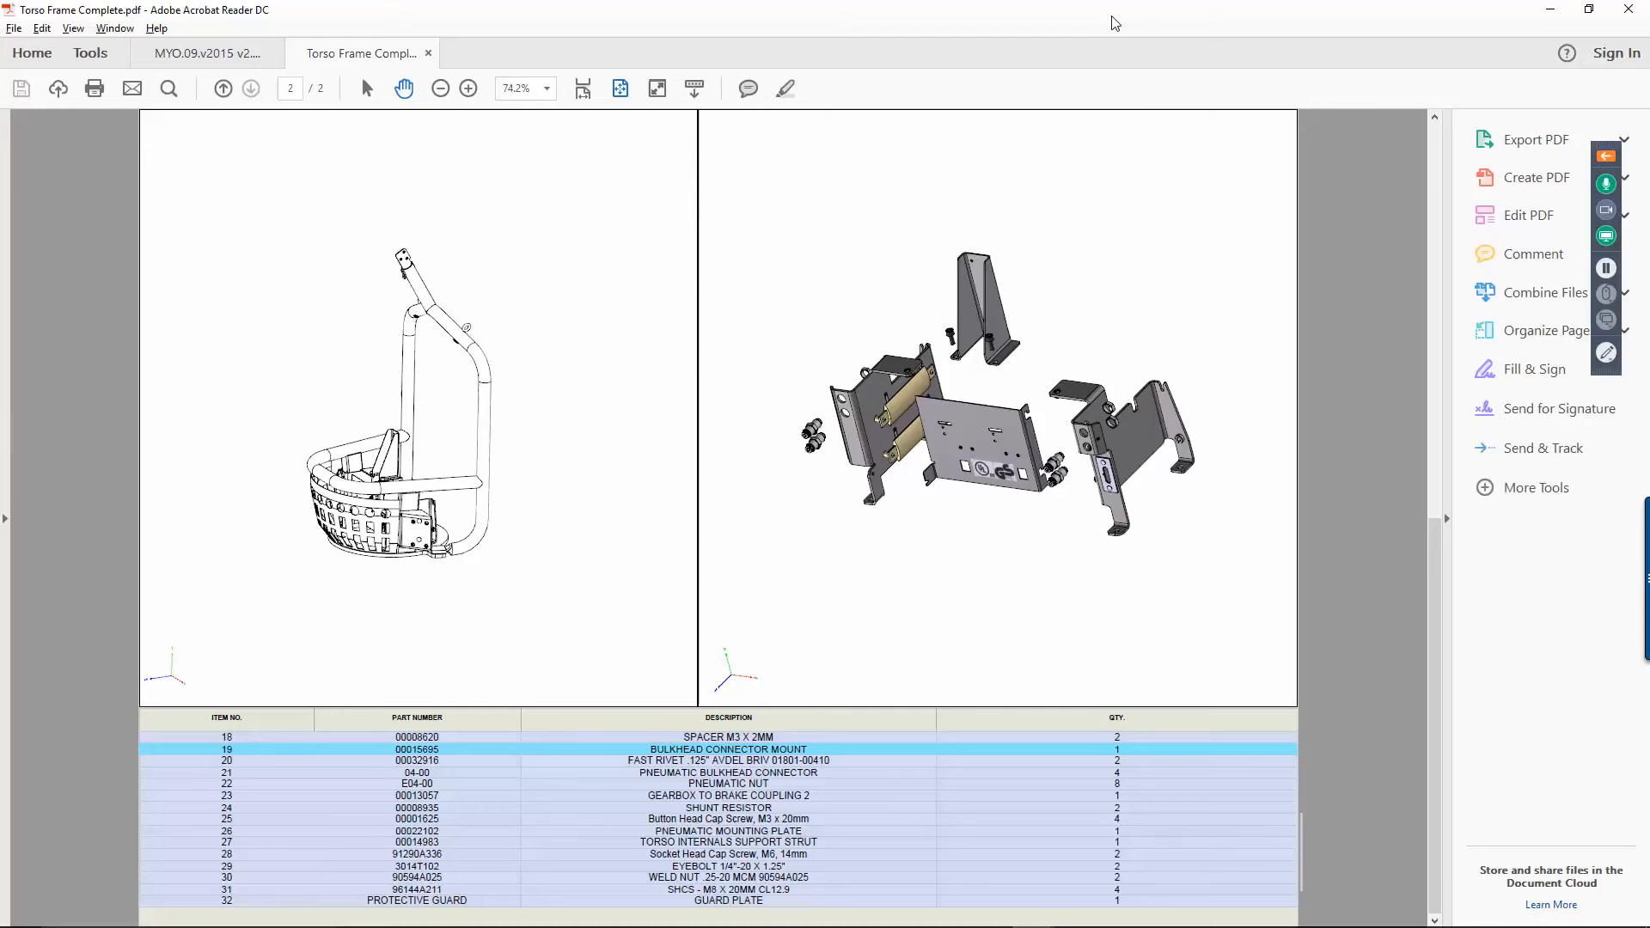
pyautogui.moveTo(717, 325)
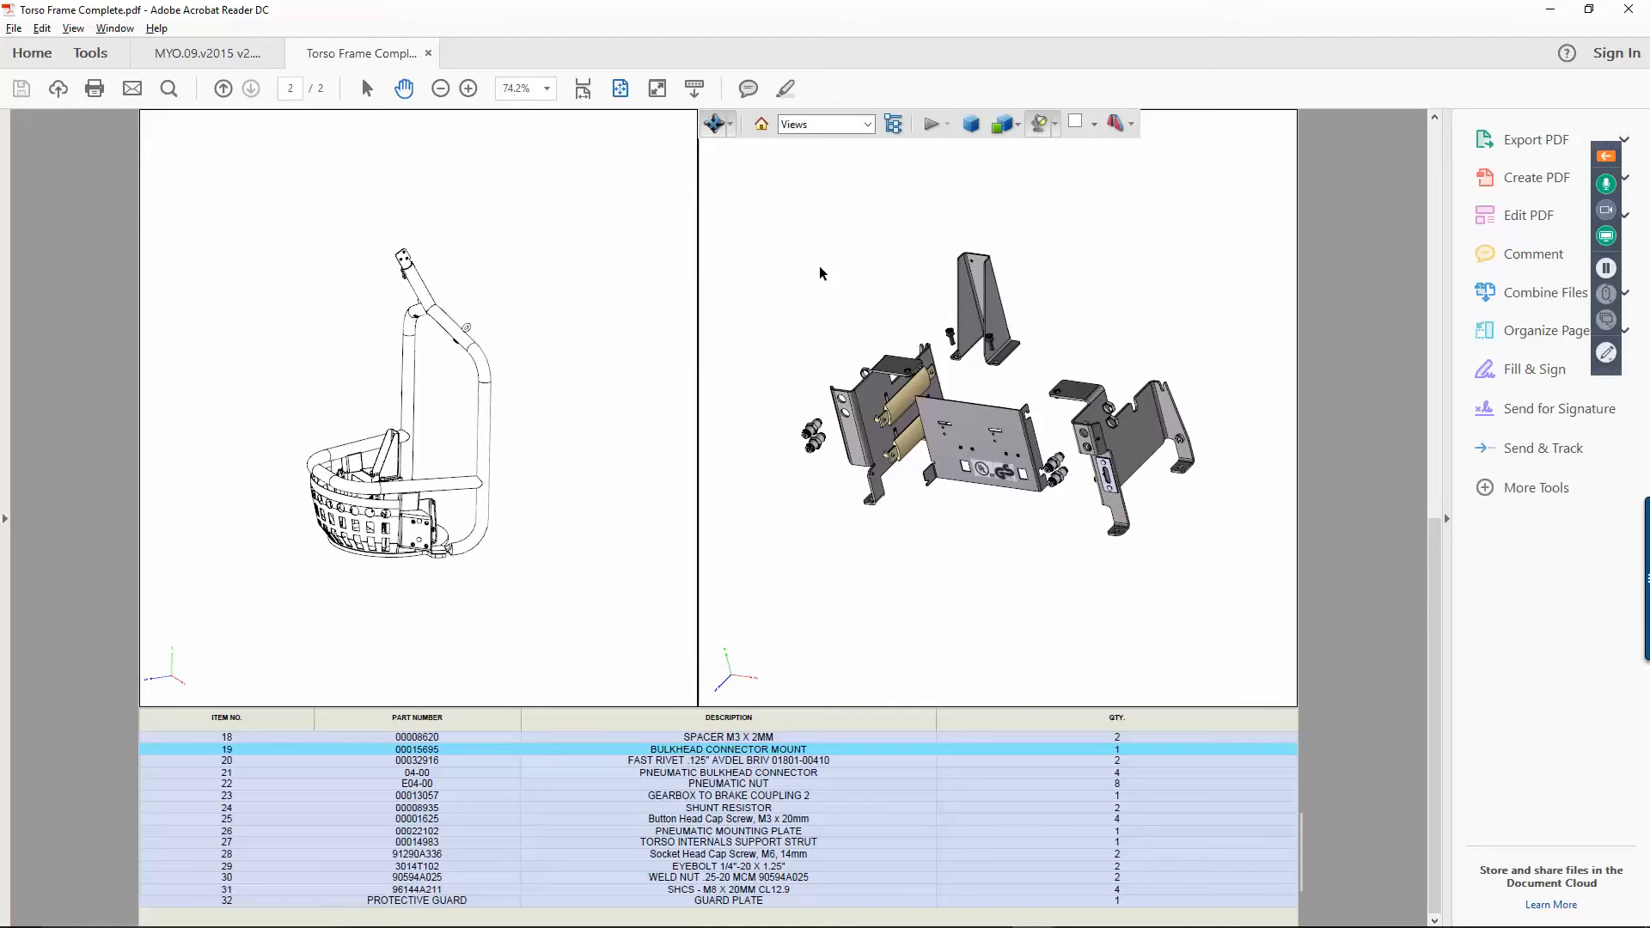
# Step: Bring up the MYO.09.v2015 v2 PDF and minimize the PDF reader to return to SOLIDWORKS
pyautogui.click(198, 55)
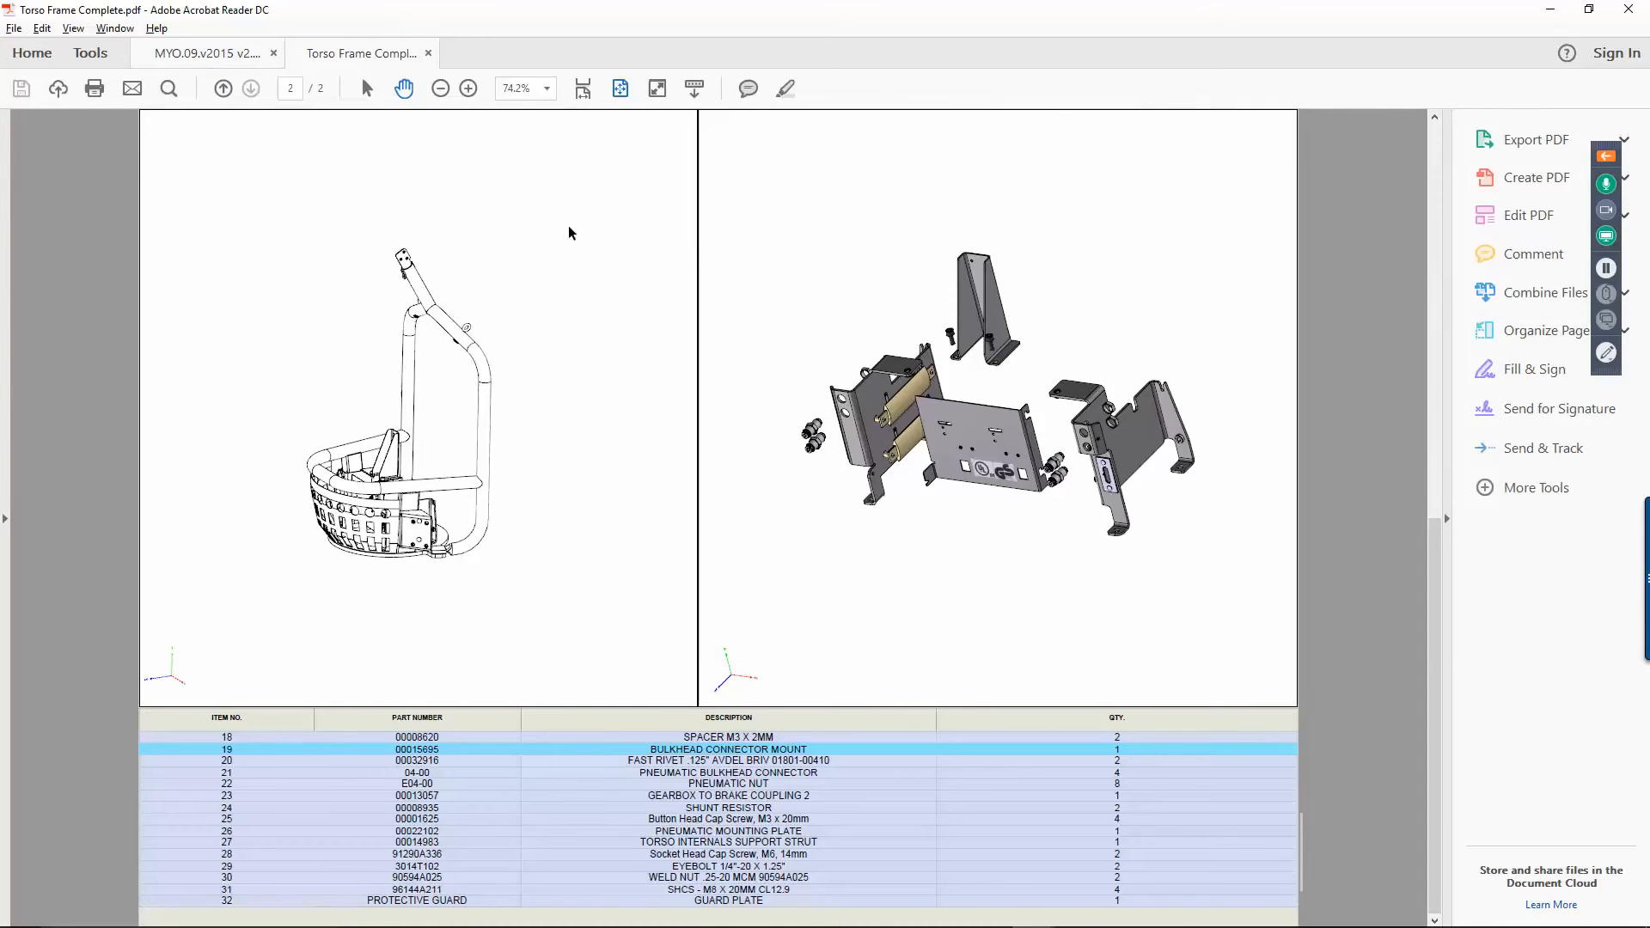
pyautogui.moveTo(825, 496); pyautogui.dragTo(793, 498)
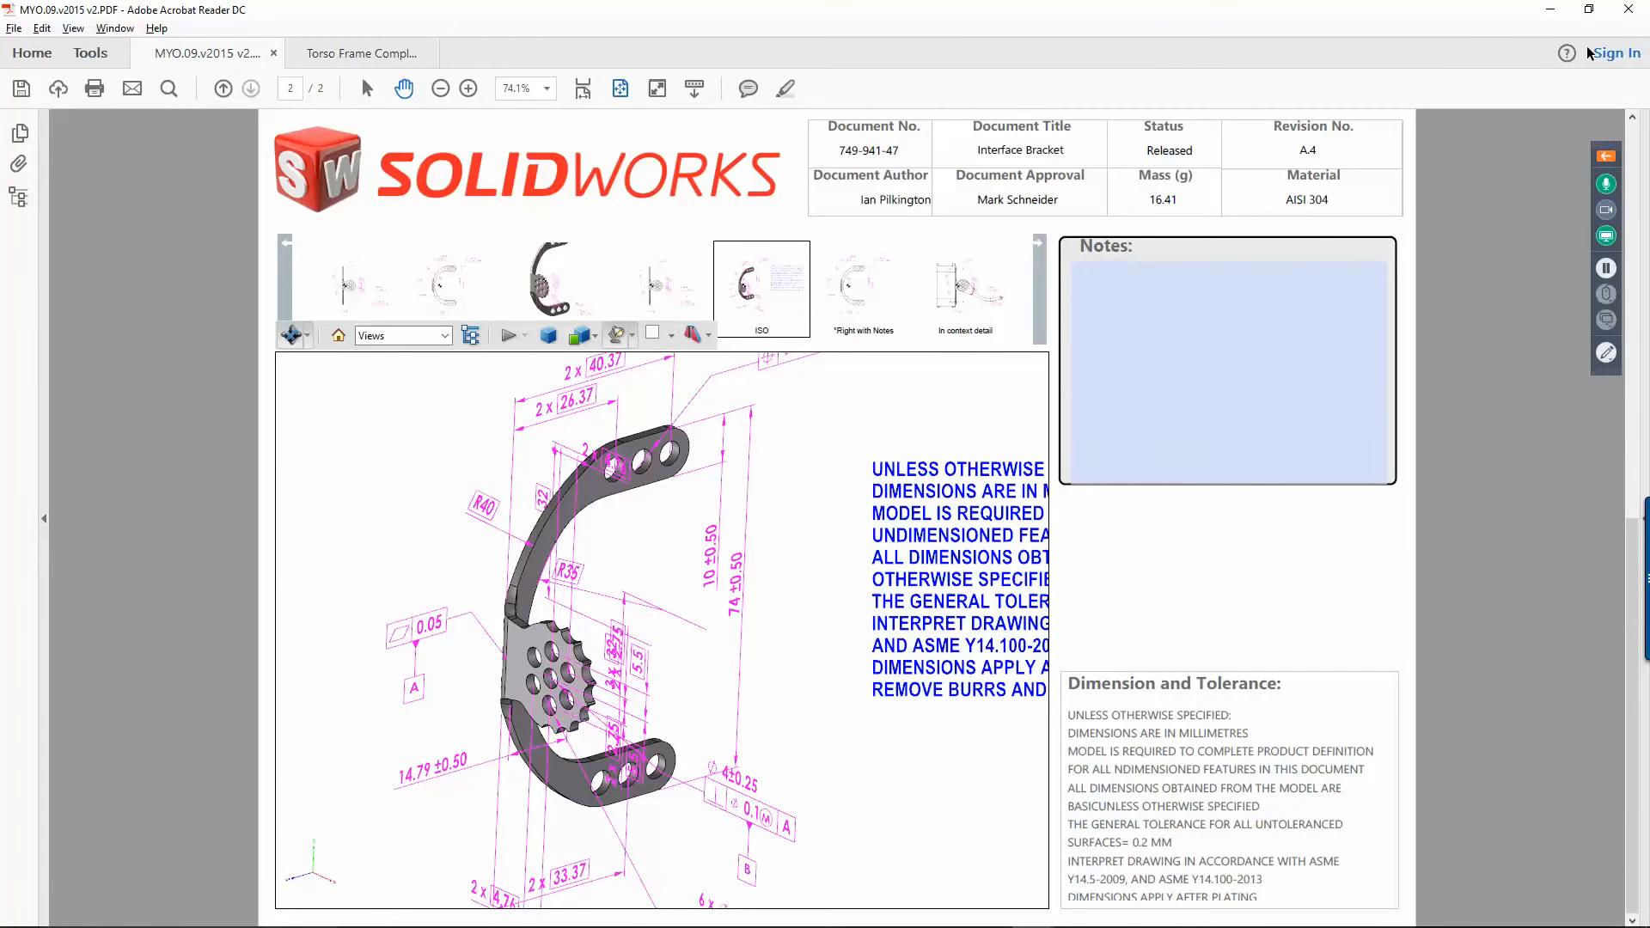
pyautogui.click(1550, 9)
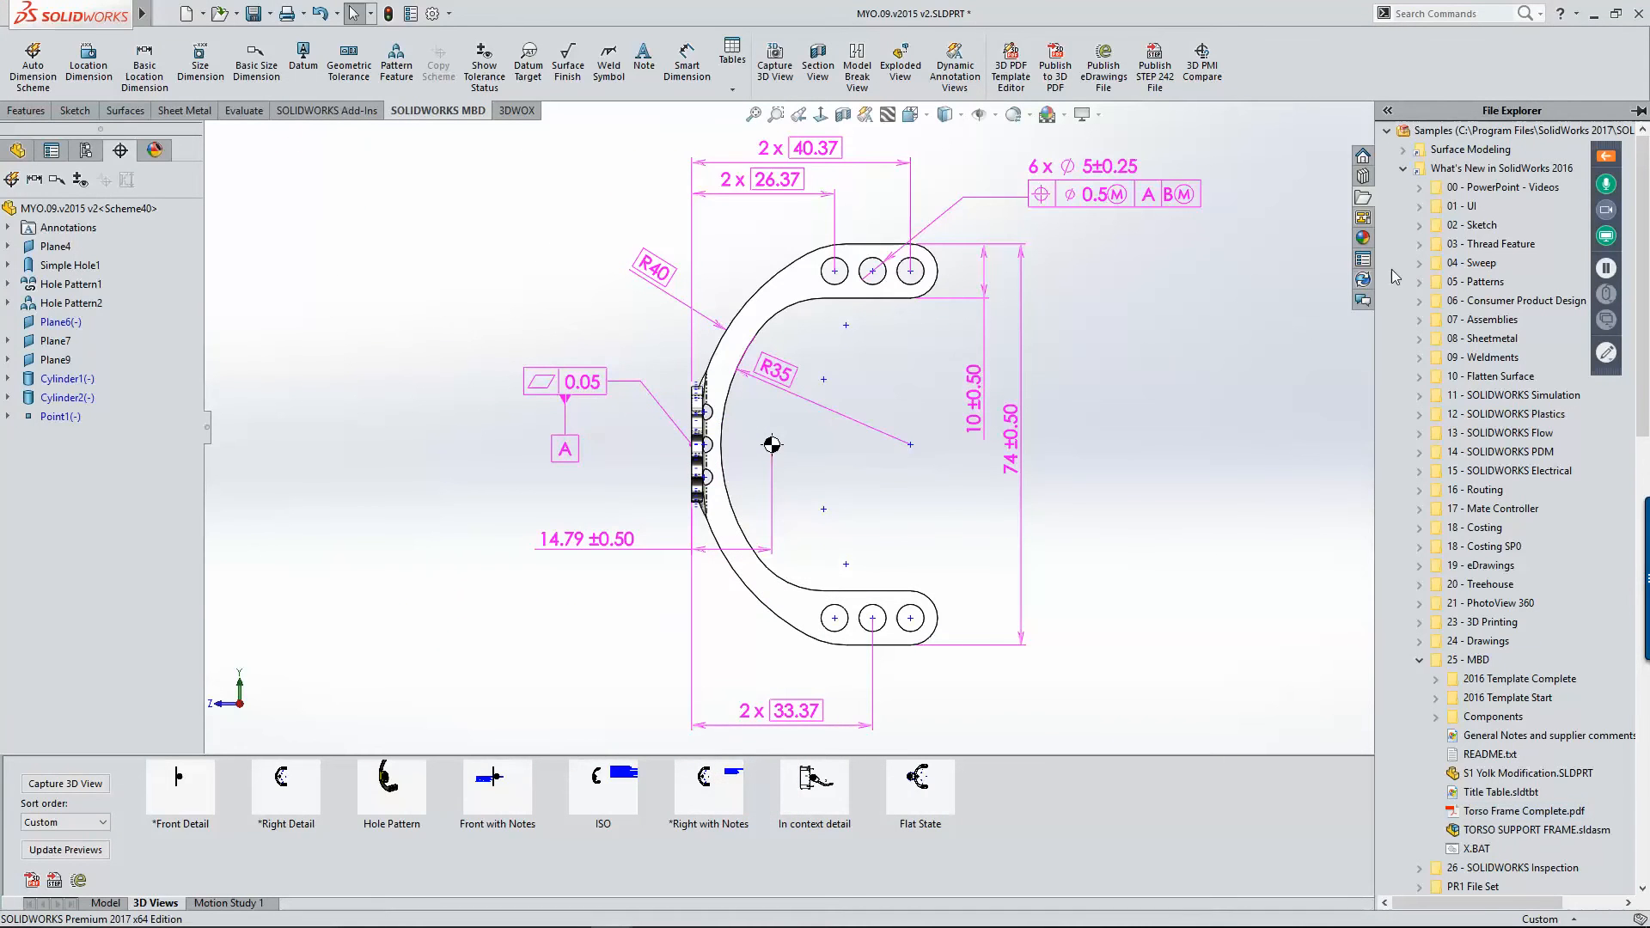
pyautogui.hotkey('alt', 'Tab')
pyautogui.click(898, 402)
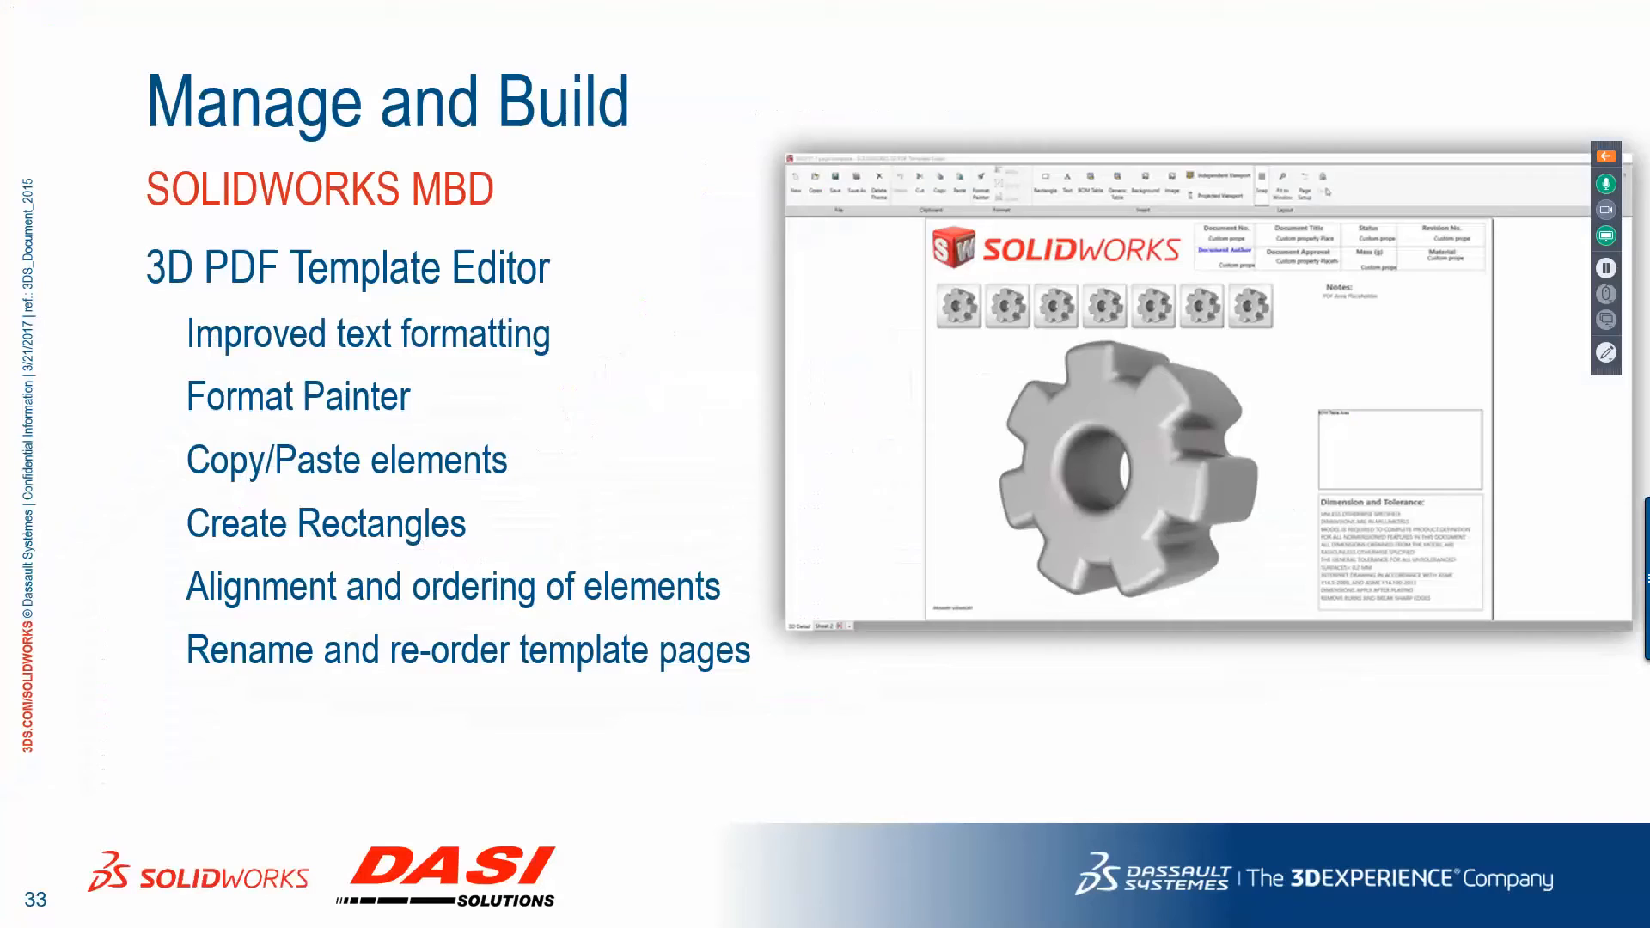
pyautogui.click(612, 331)
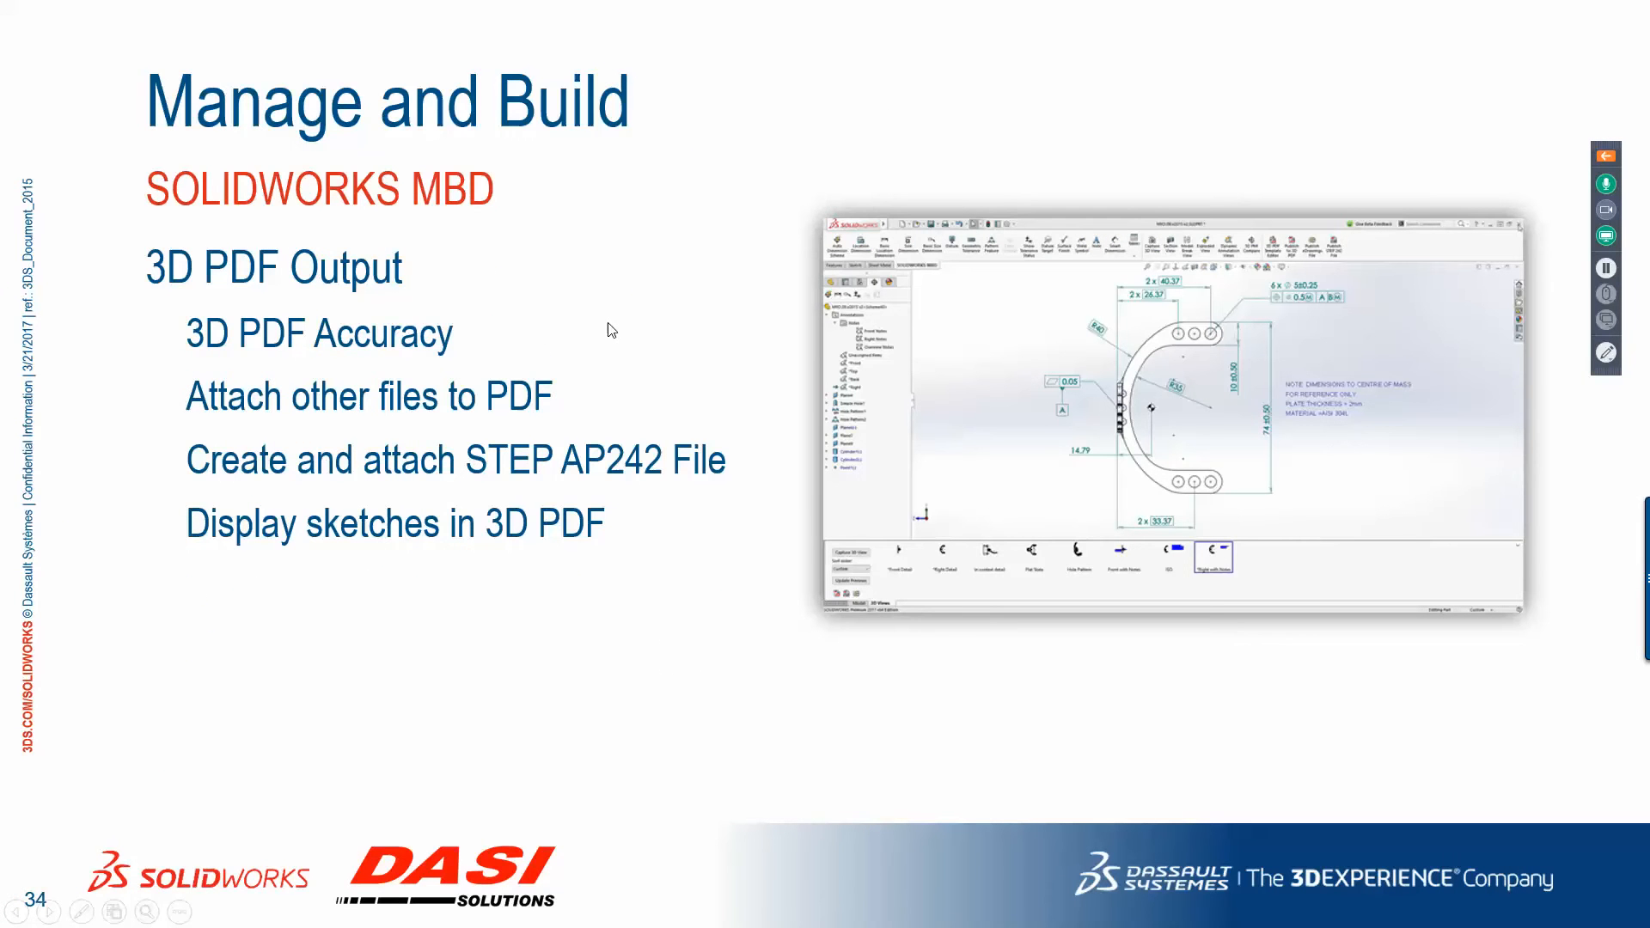
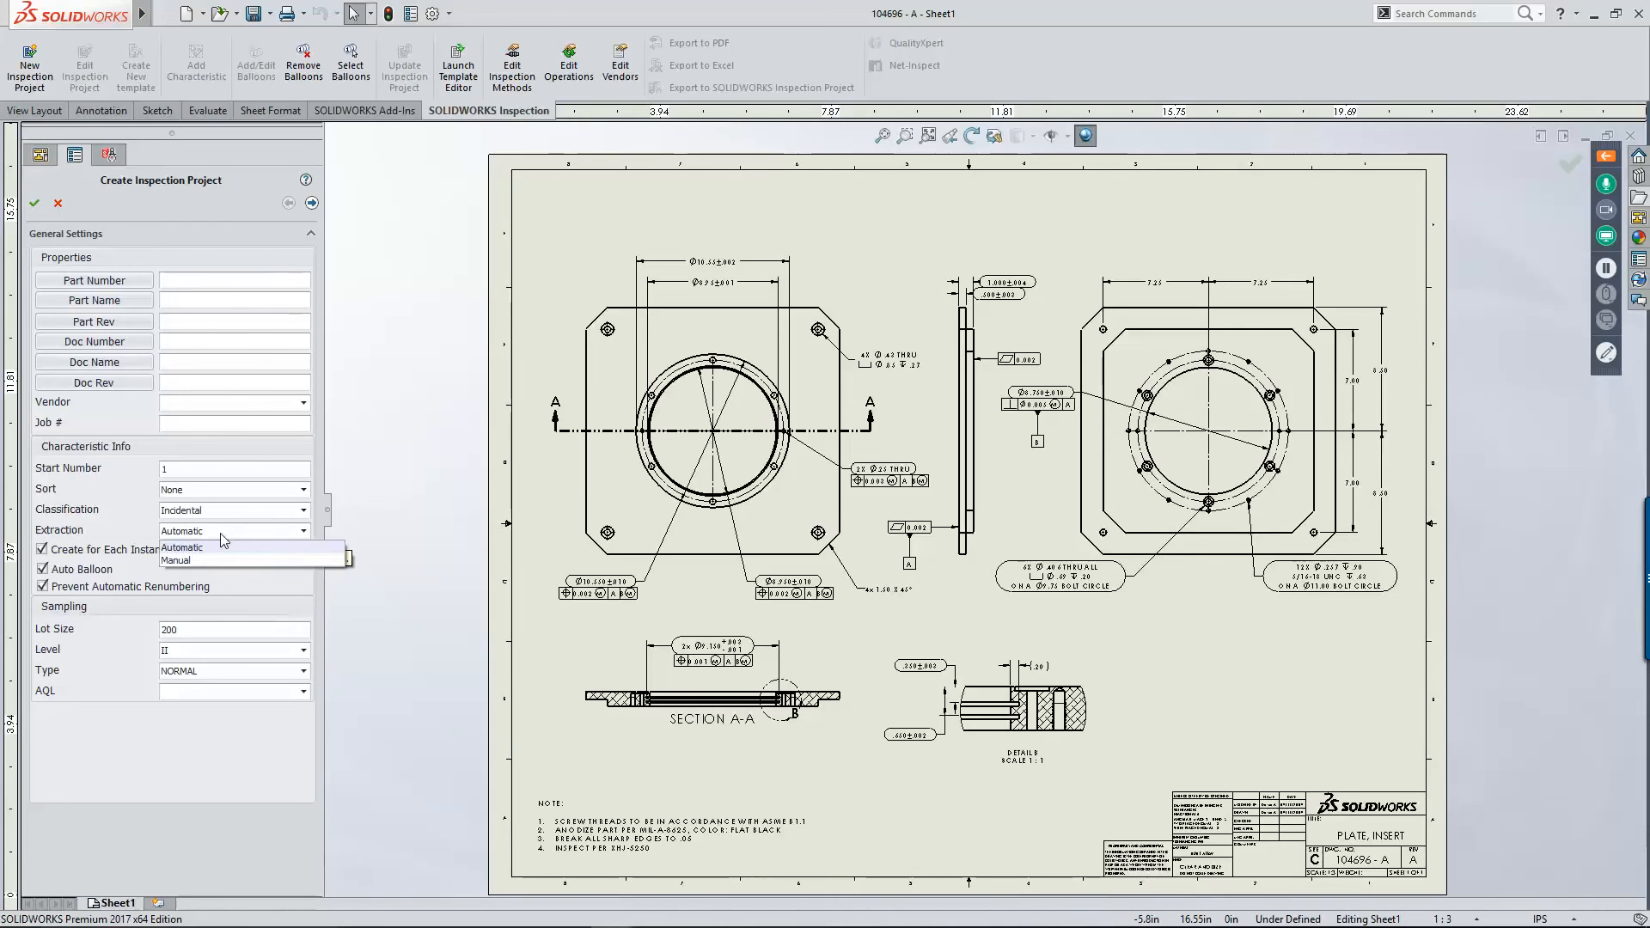
# Step: Create the inspection project for the 104696 - A drawing with characteristic extraction set to Automatic
pyautogui.click(220, 533)
pyautogui.click(208, 549)
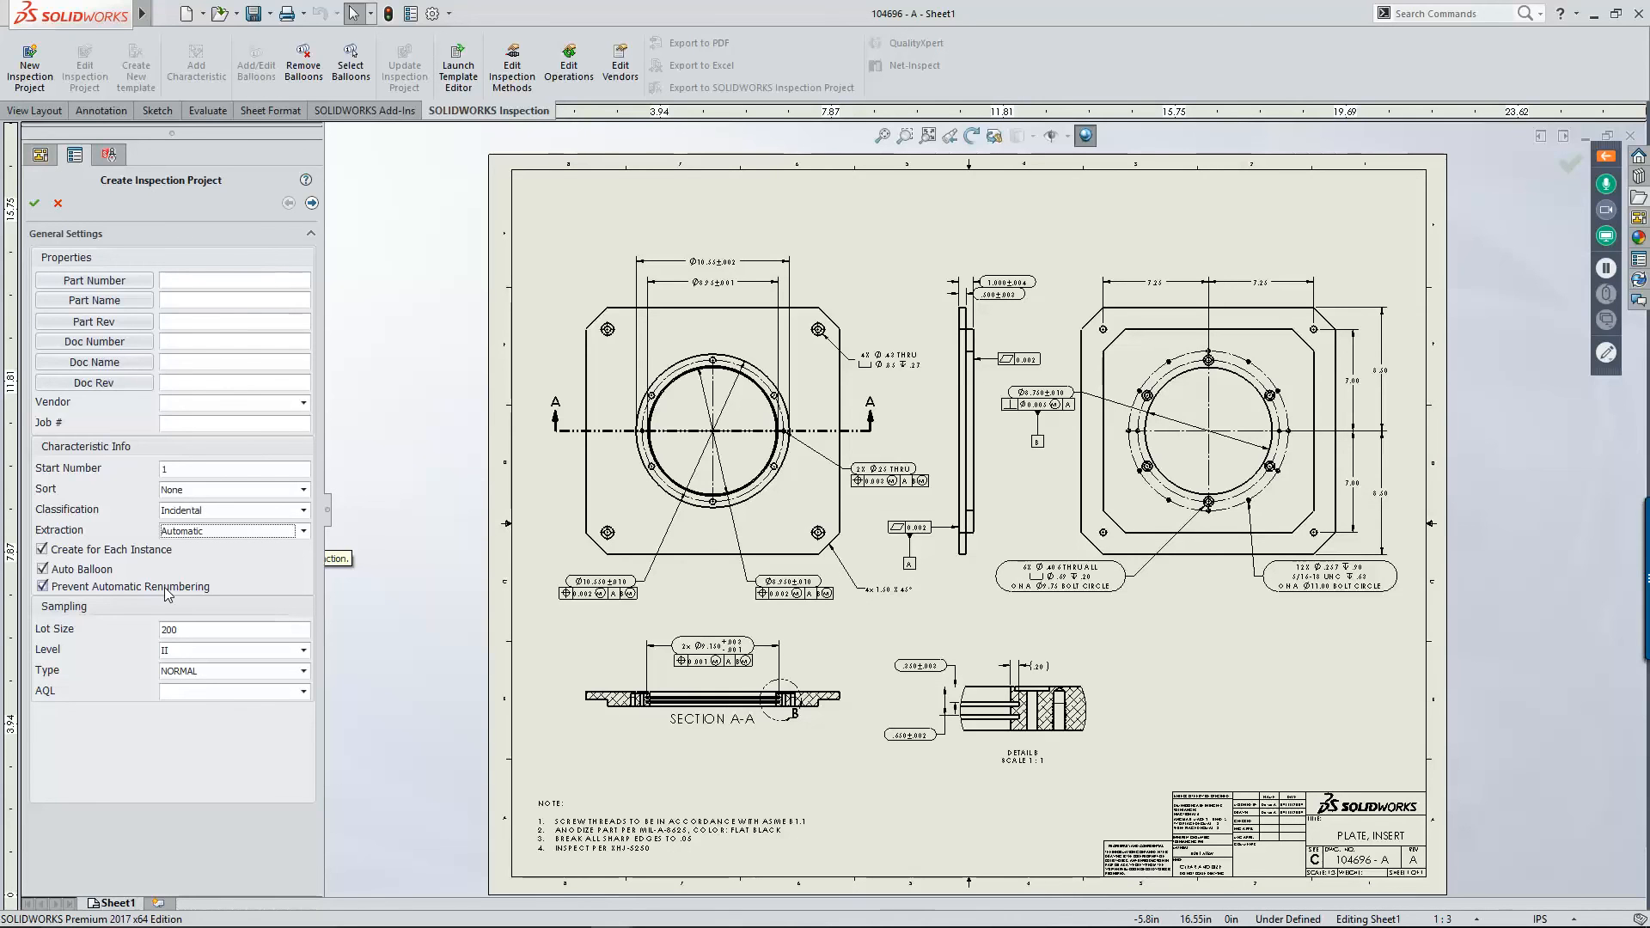
pyautogui.click(34, 203)
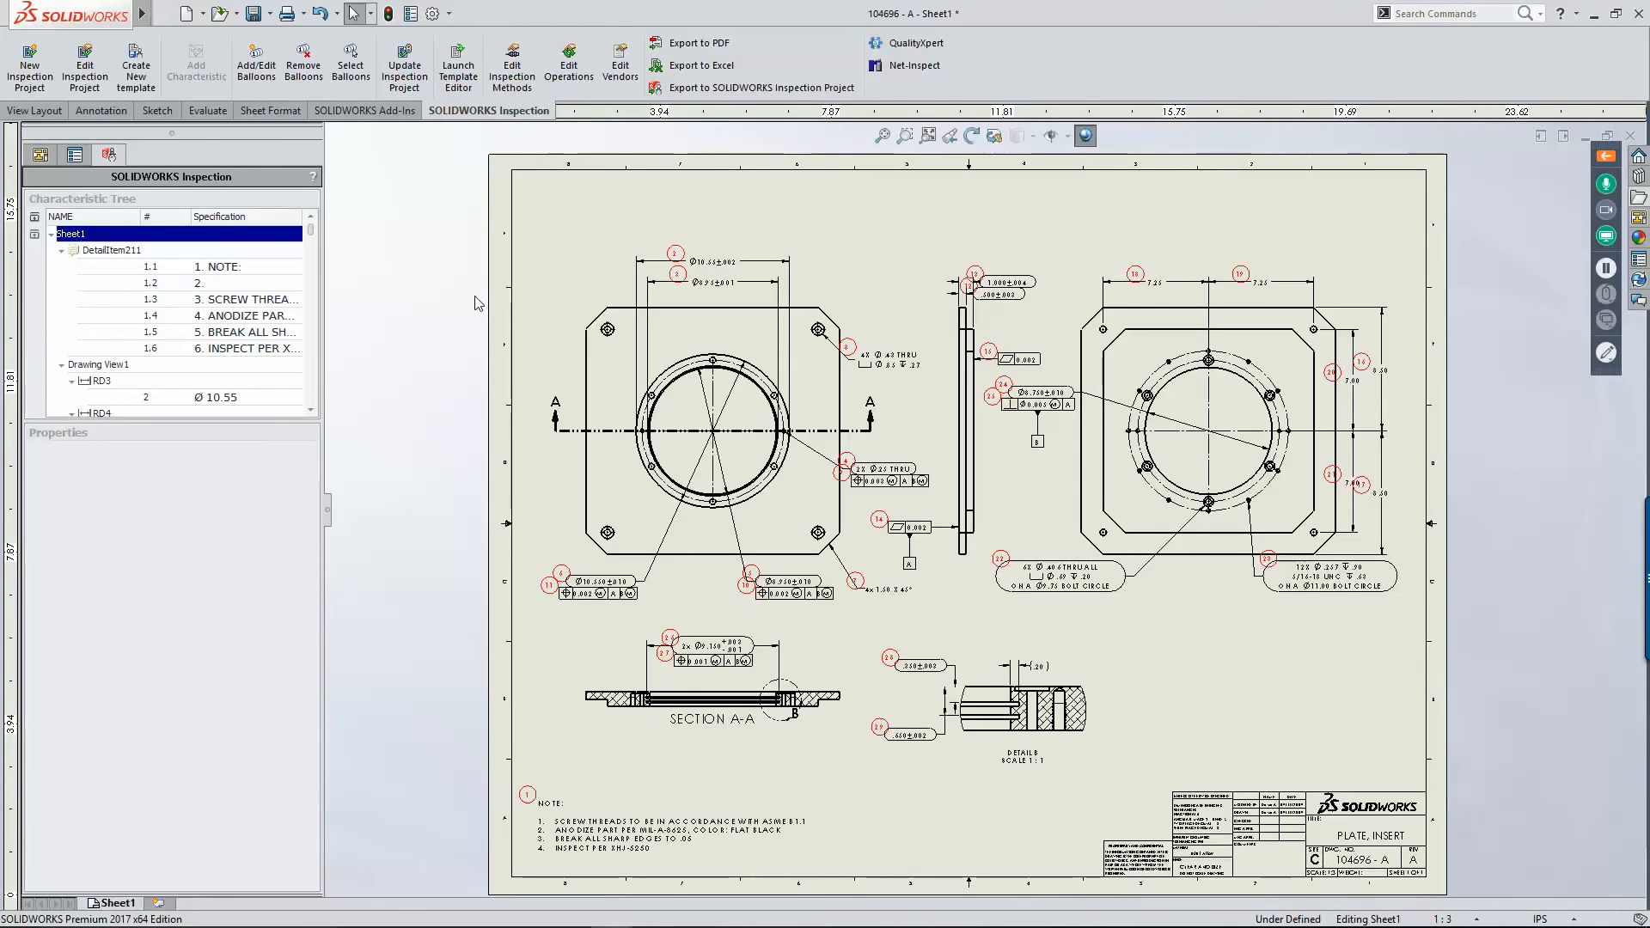
# Step: Delete the horizontal 7.25 dimension marked with balloon 18 from the rear view of the plate
pyautogui.scroll(-1, 815, 257)
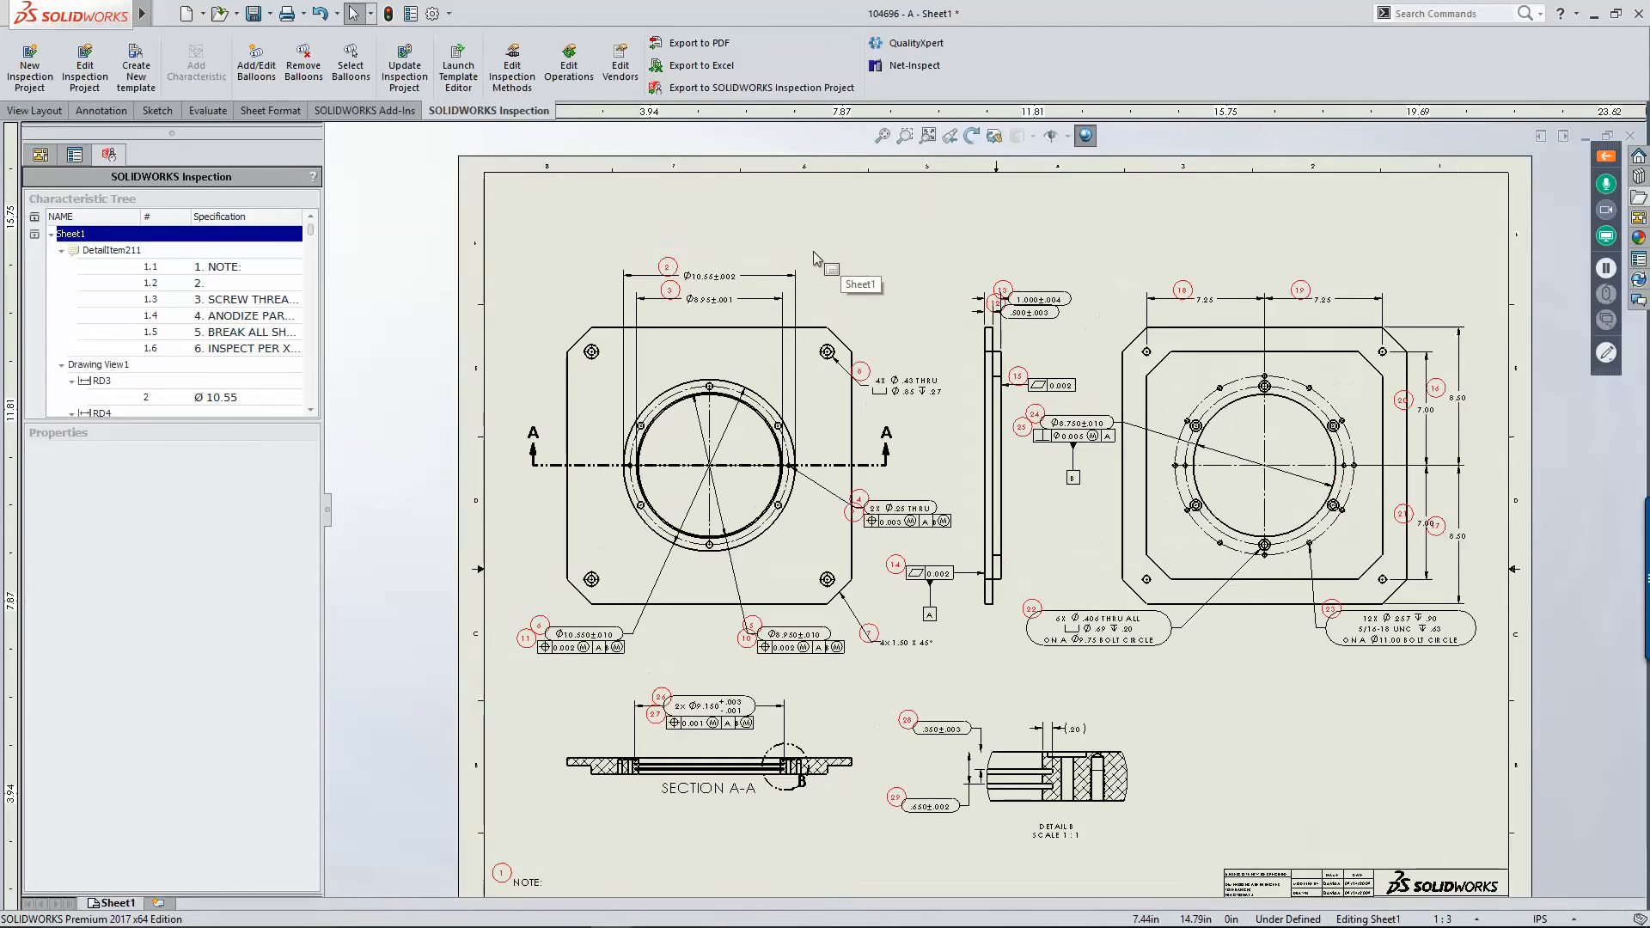
pyautogui.scroll(-2, 815, 258)
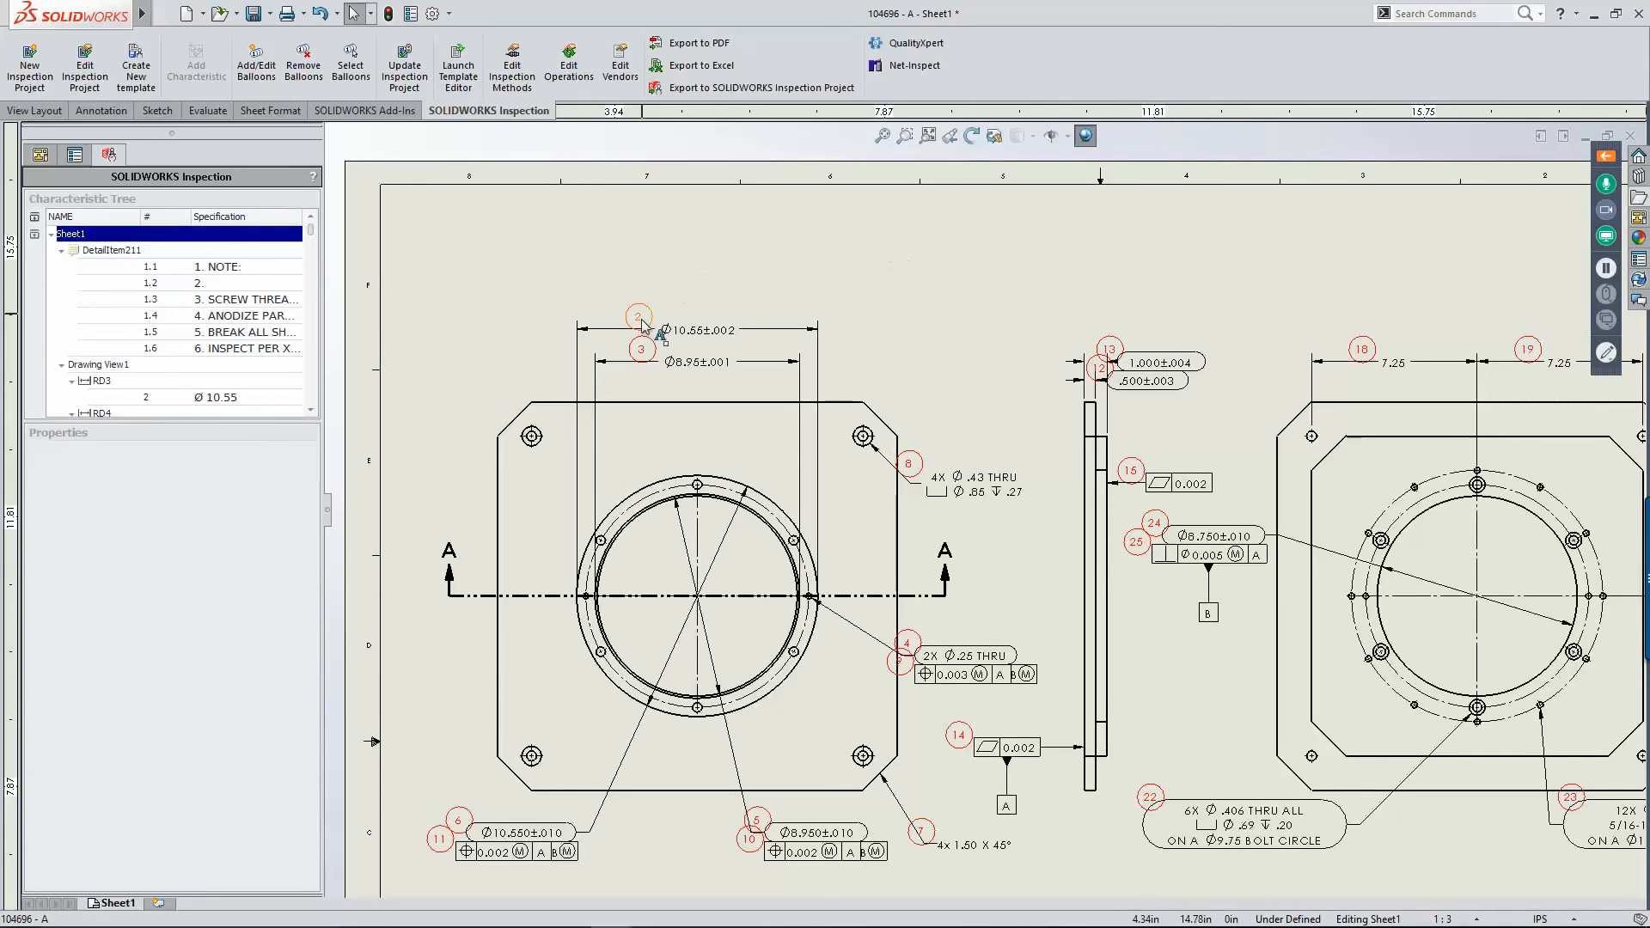
pyautogui.click(1394, 363)
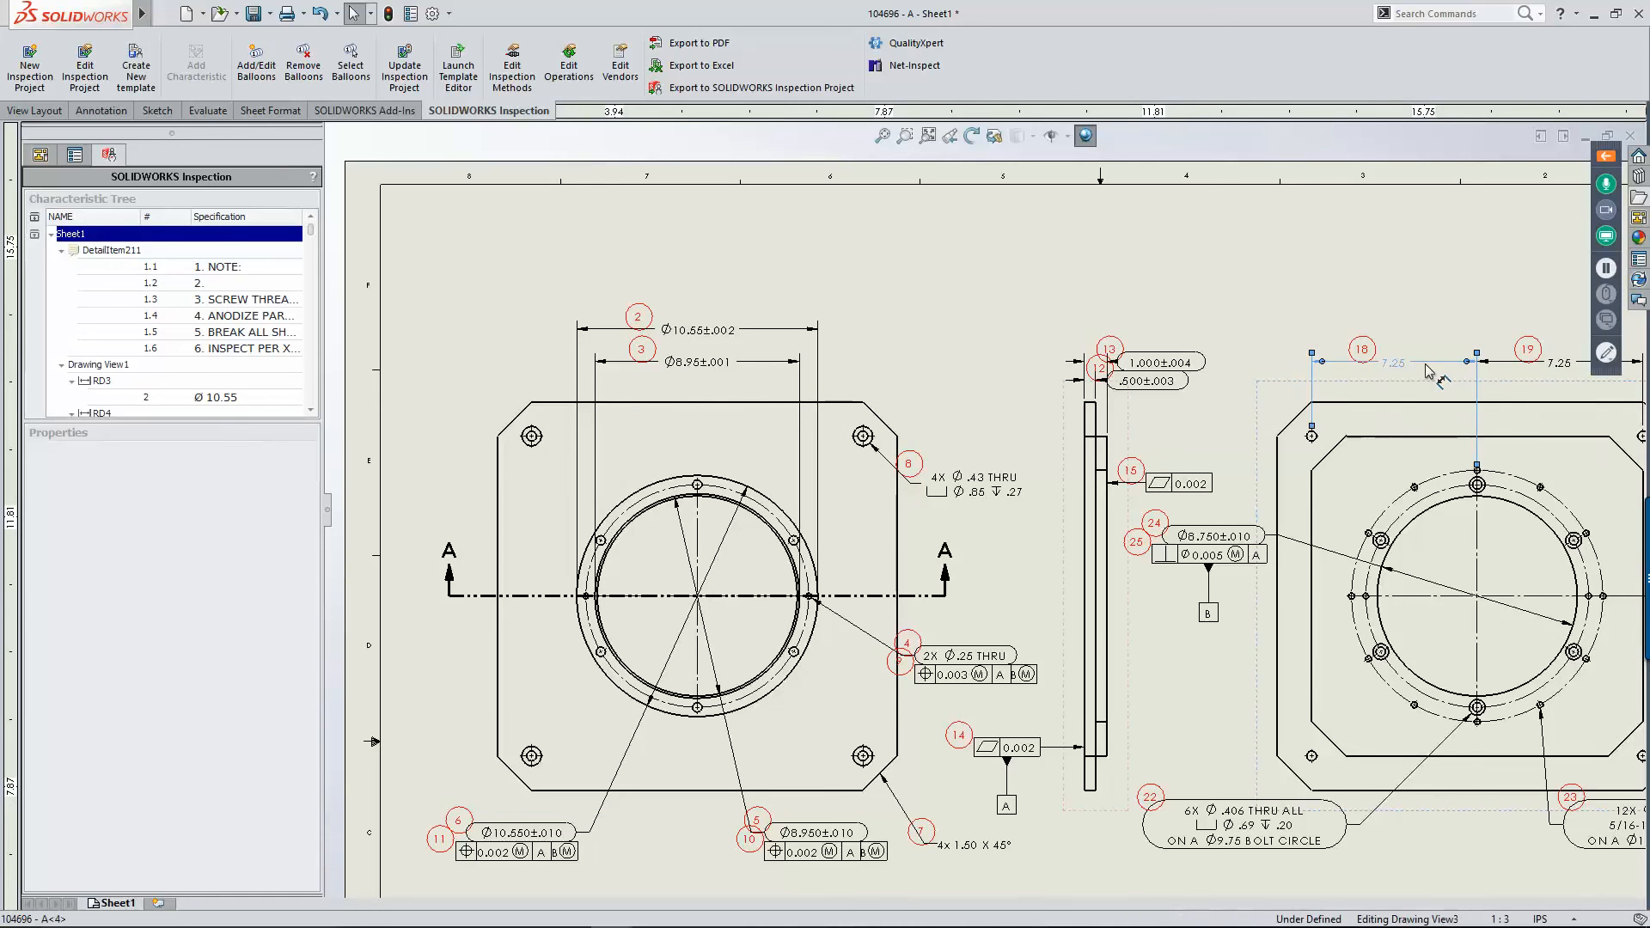
pyautogui.press('Delete')
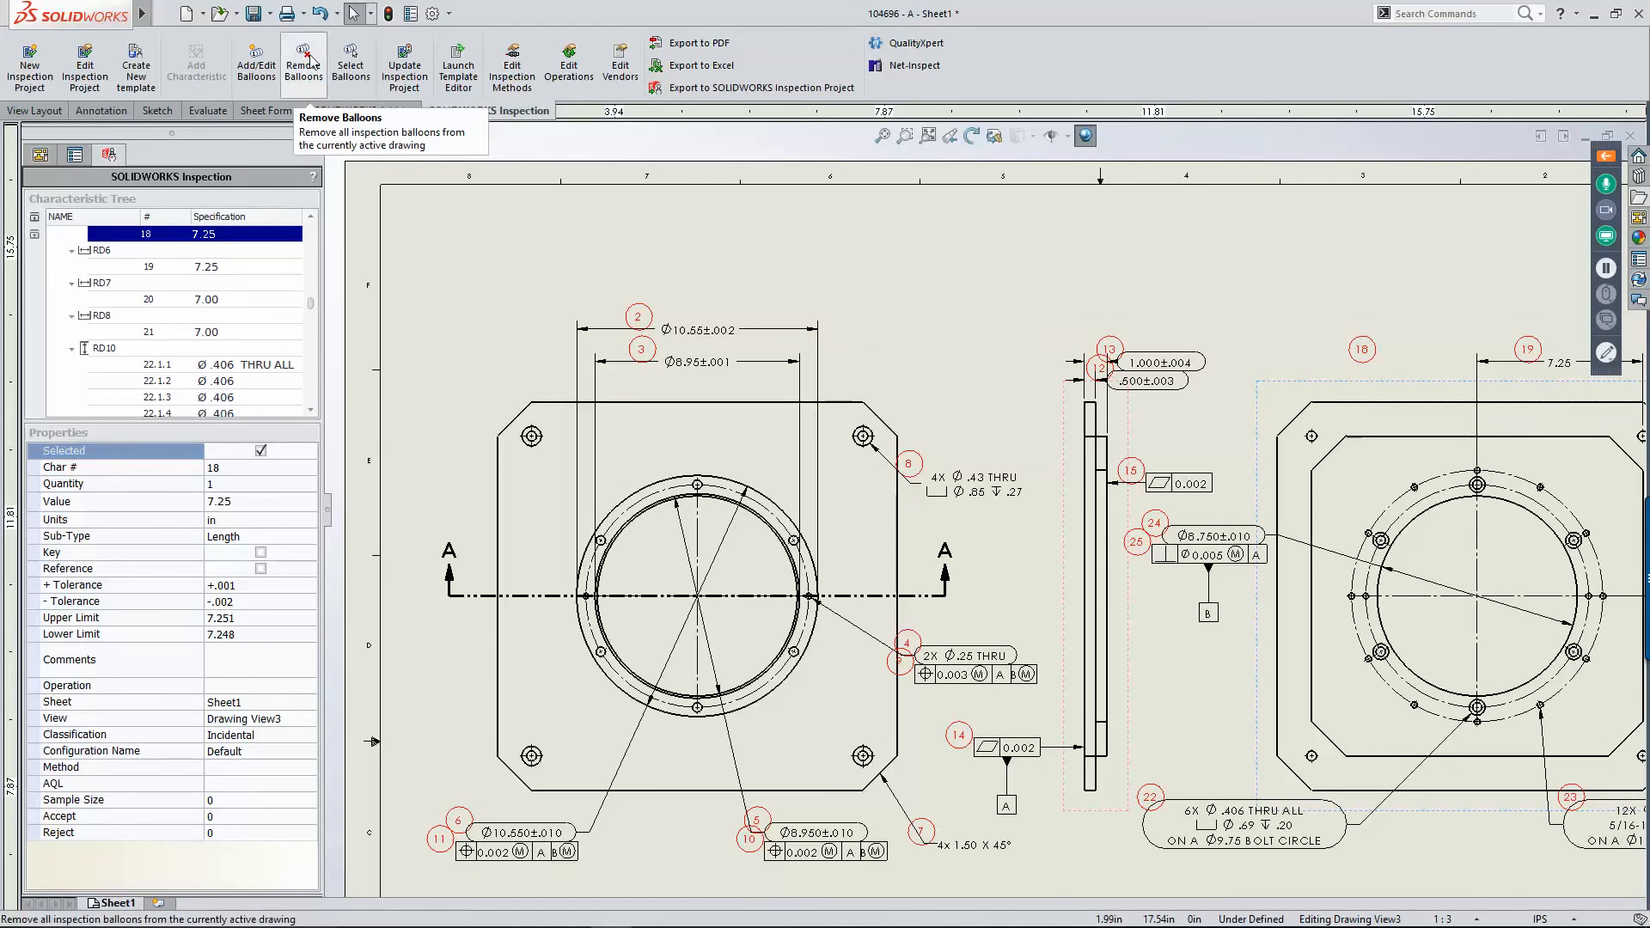
pyautogui.click(464, 214)
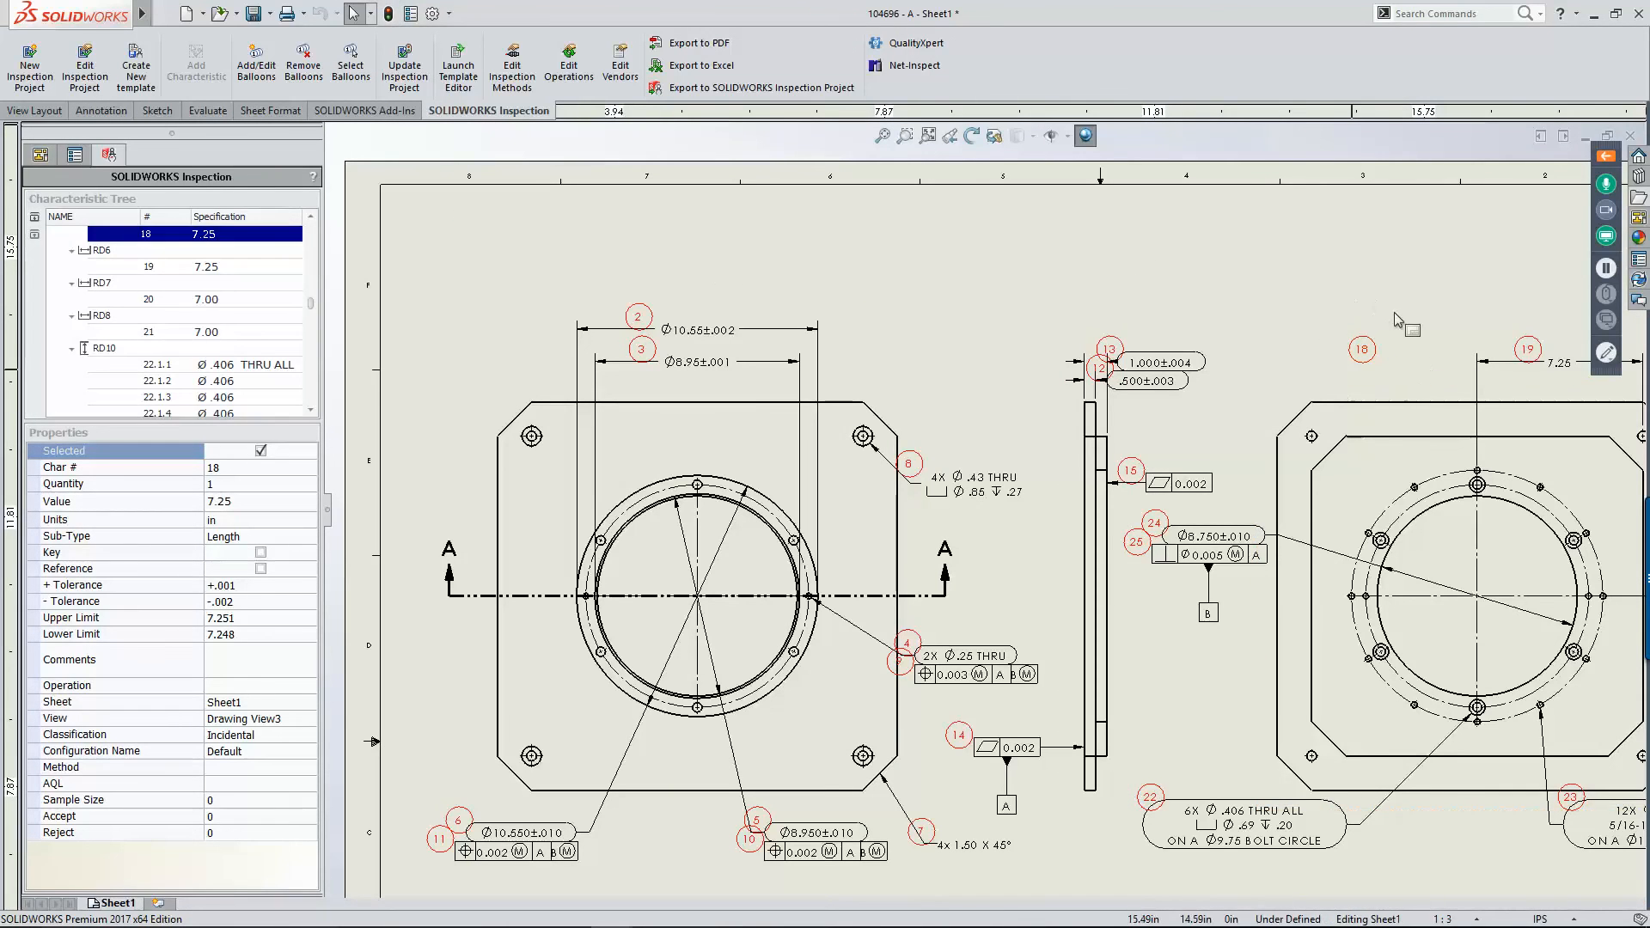
# Step: Find the deleted dimension's RD5 entry under Drawing View3 in the Characteristic Tree and accept only this annotation change
pyautogui.moveTo(309, 302)
pyautogui.mouseDown()
pyautogui.moveTo(309, 404)
pyautogui.moveTo(306, 300)
pyautogui.mouseUp()
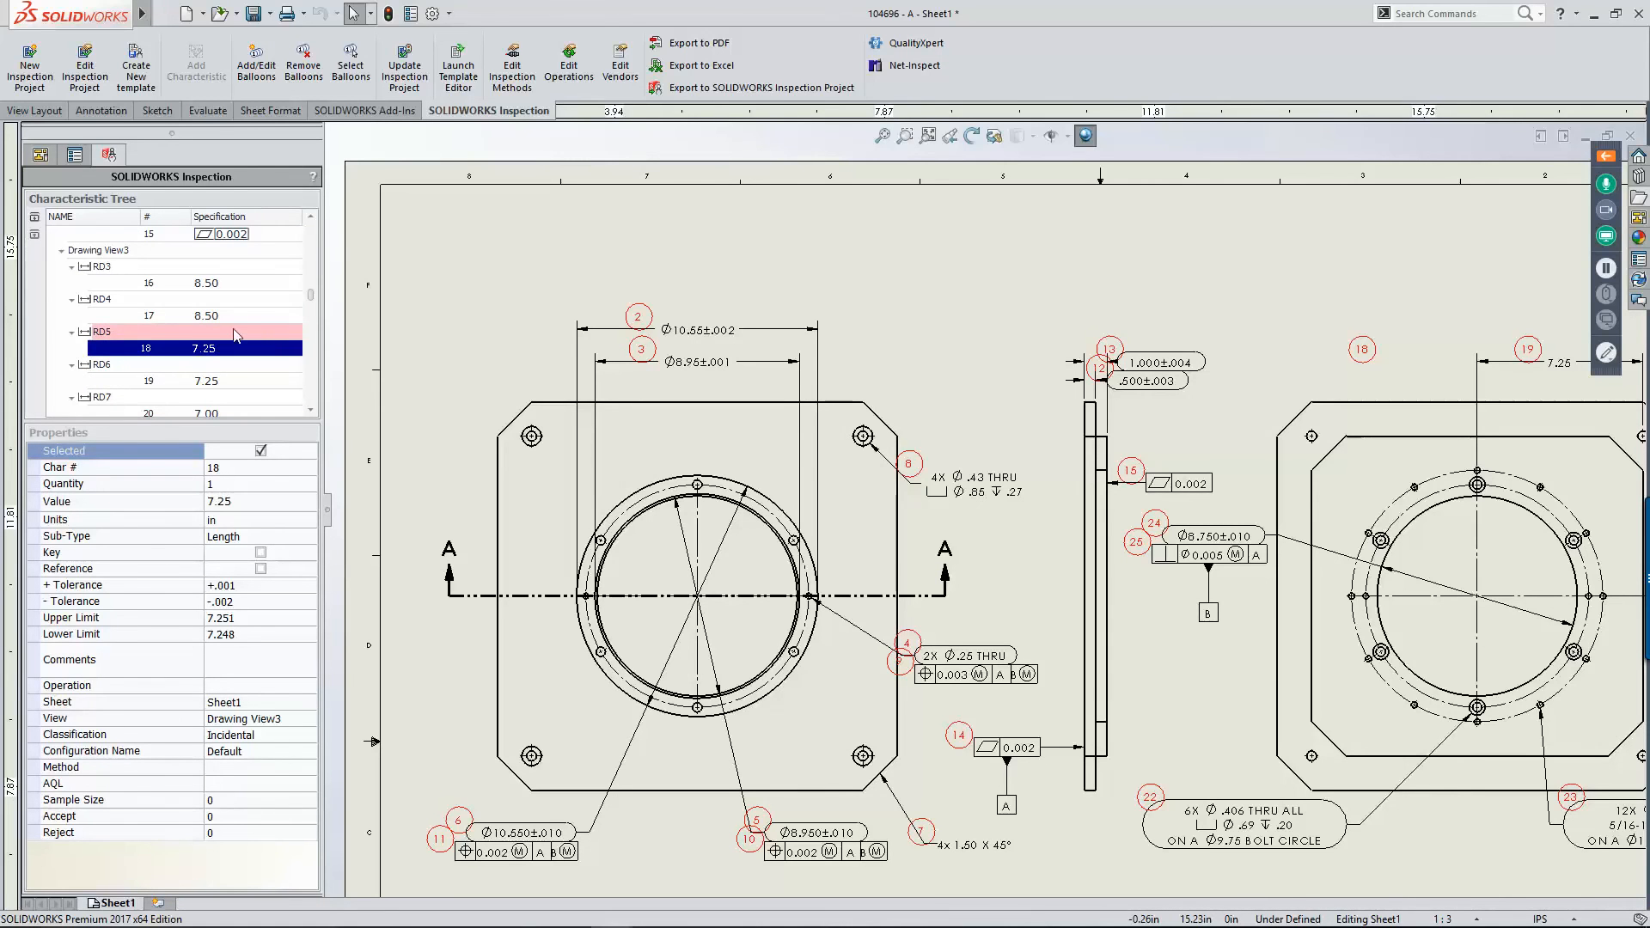
pyautogui.click(206, 336)
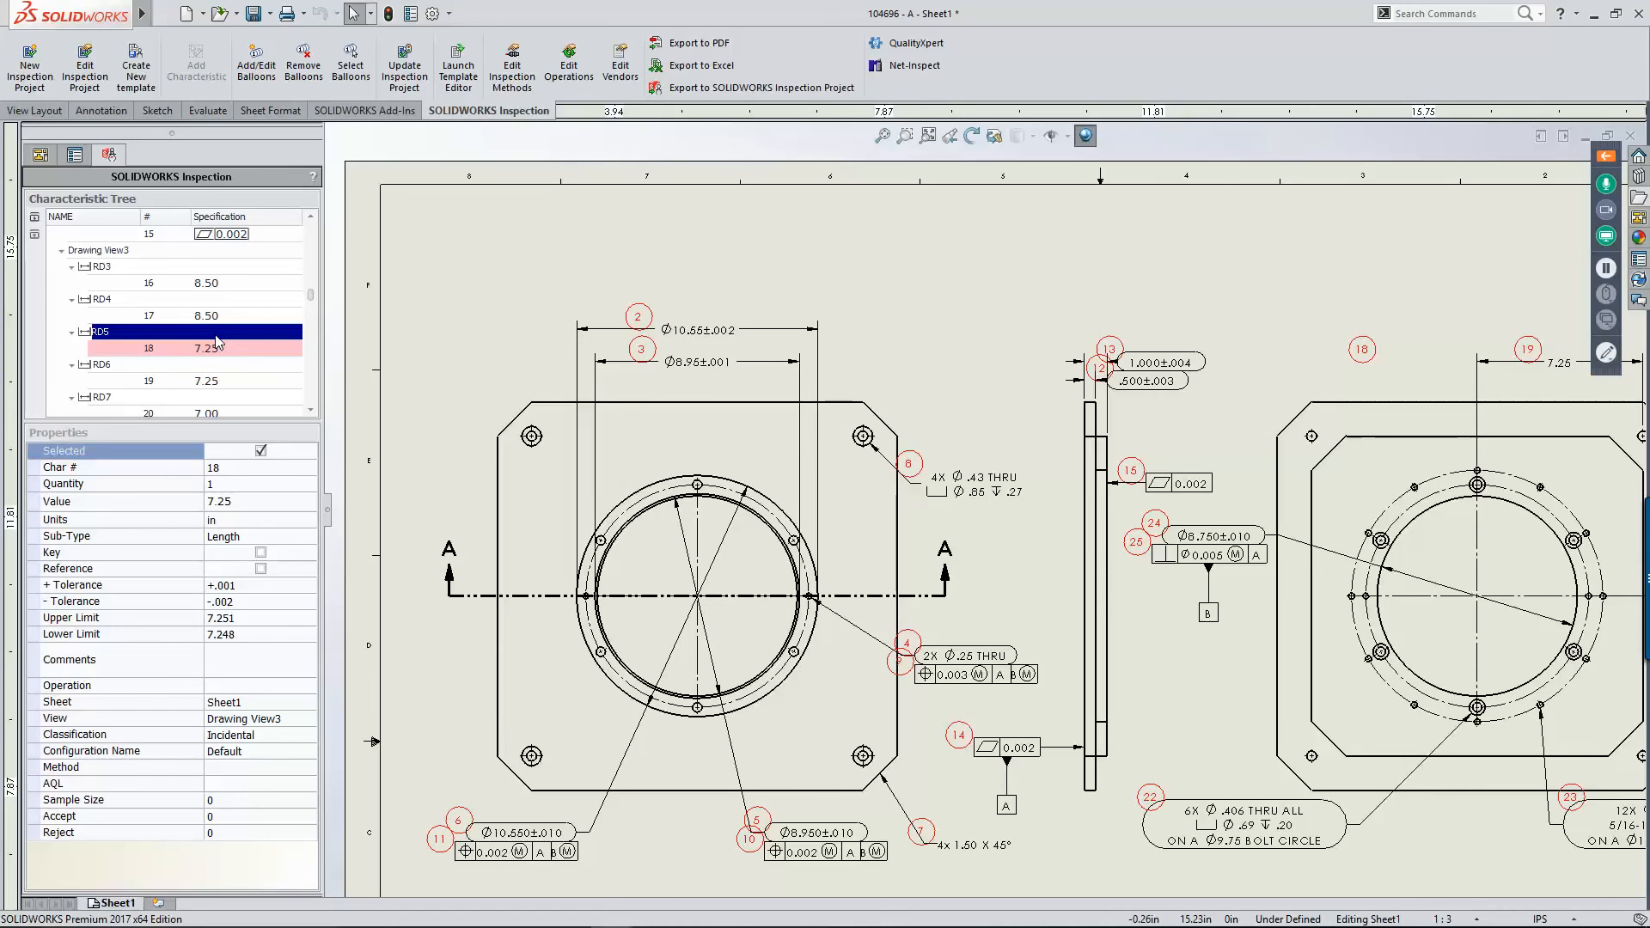
pyautogui.rightClick(218, 342)
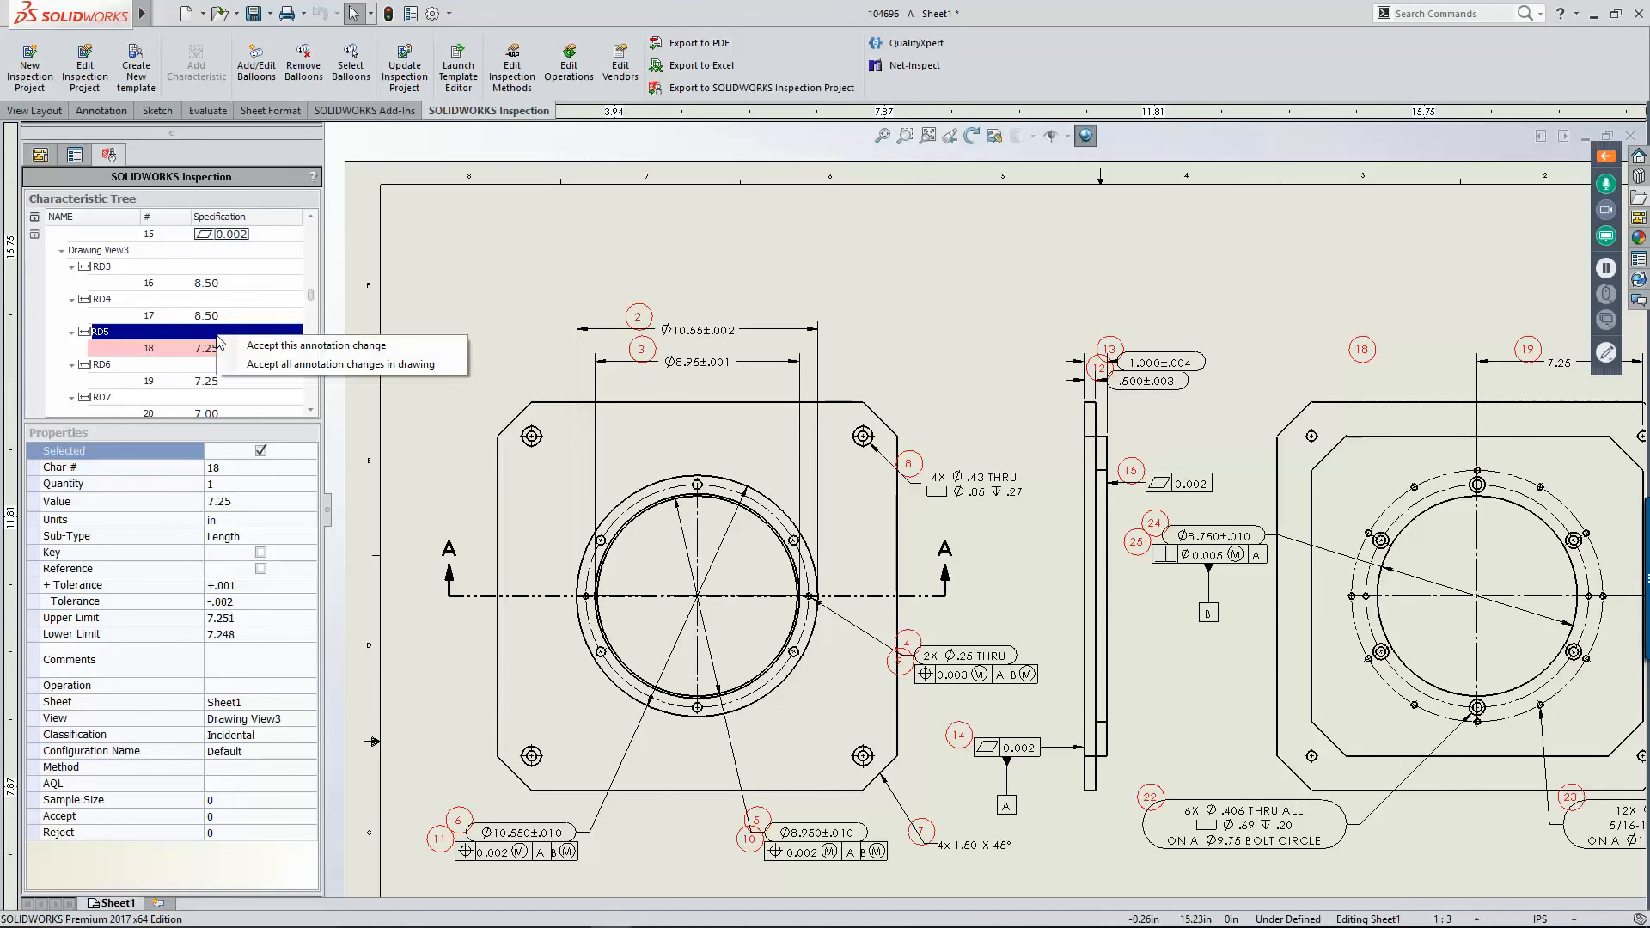
pyautogui.click(342, 345)
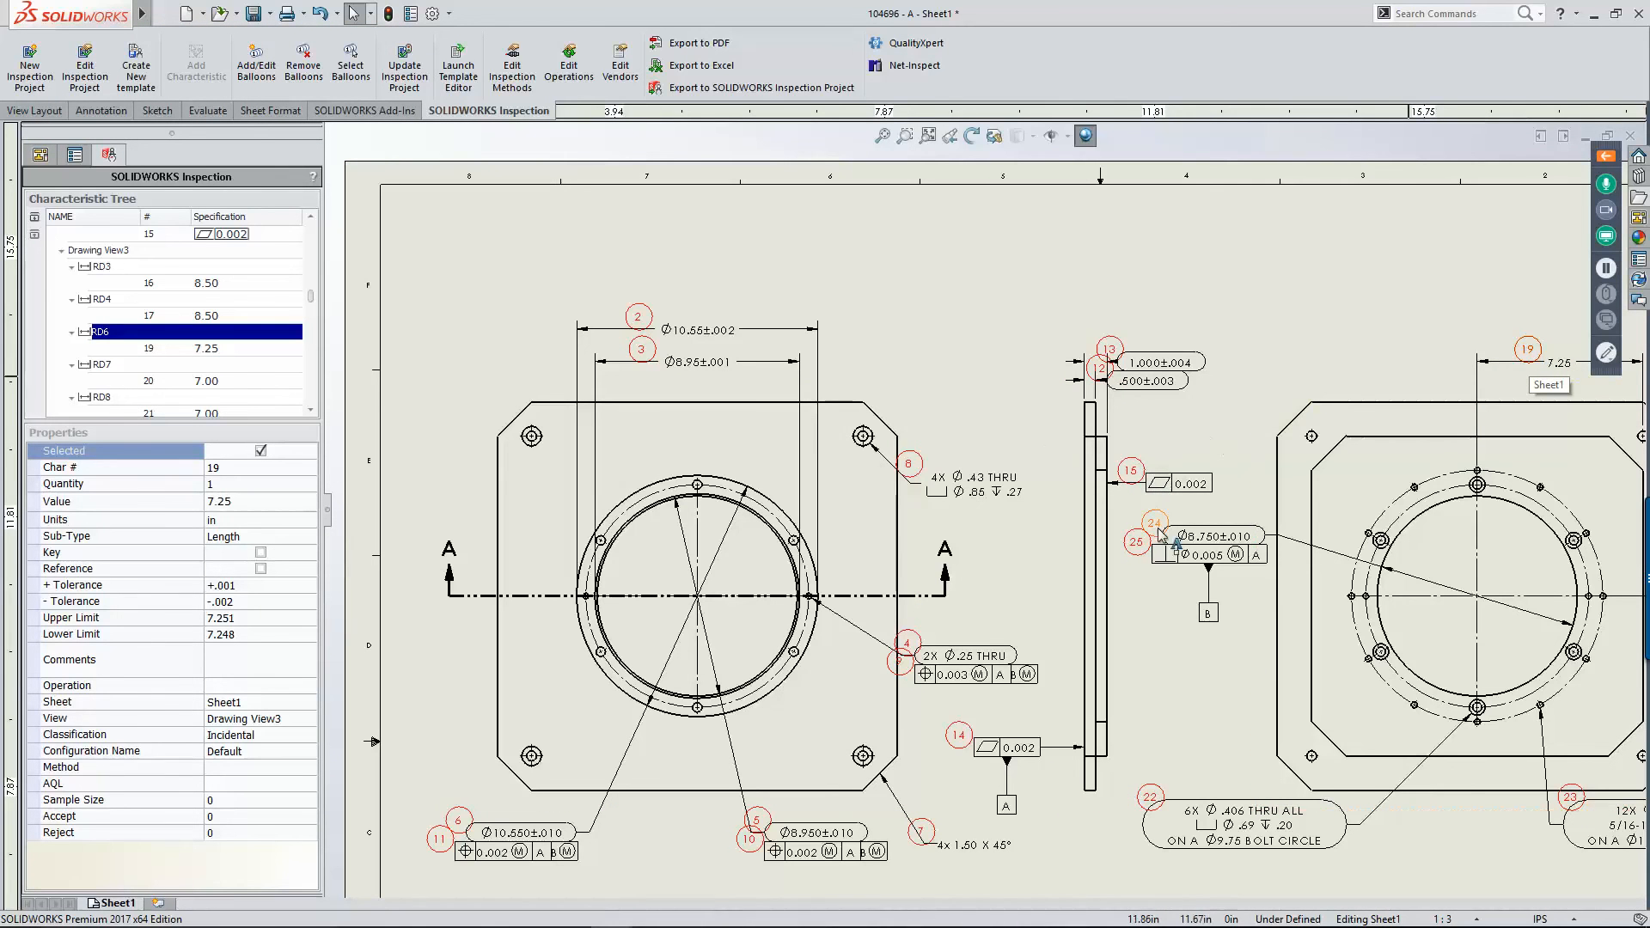
# Step: Dimension the plate's overall width between its vertical side edges above the front view, and rebuild the drawing
pyautogui.rightClick(451, 232)
pyautogui.moveTo(451, 232); pyautogui.dragTo(444, 156, button='right')
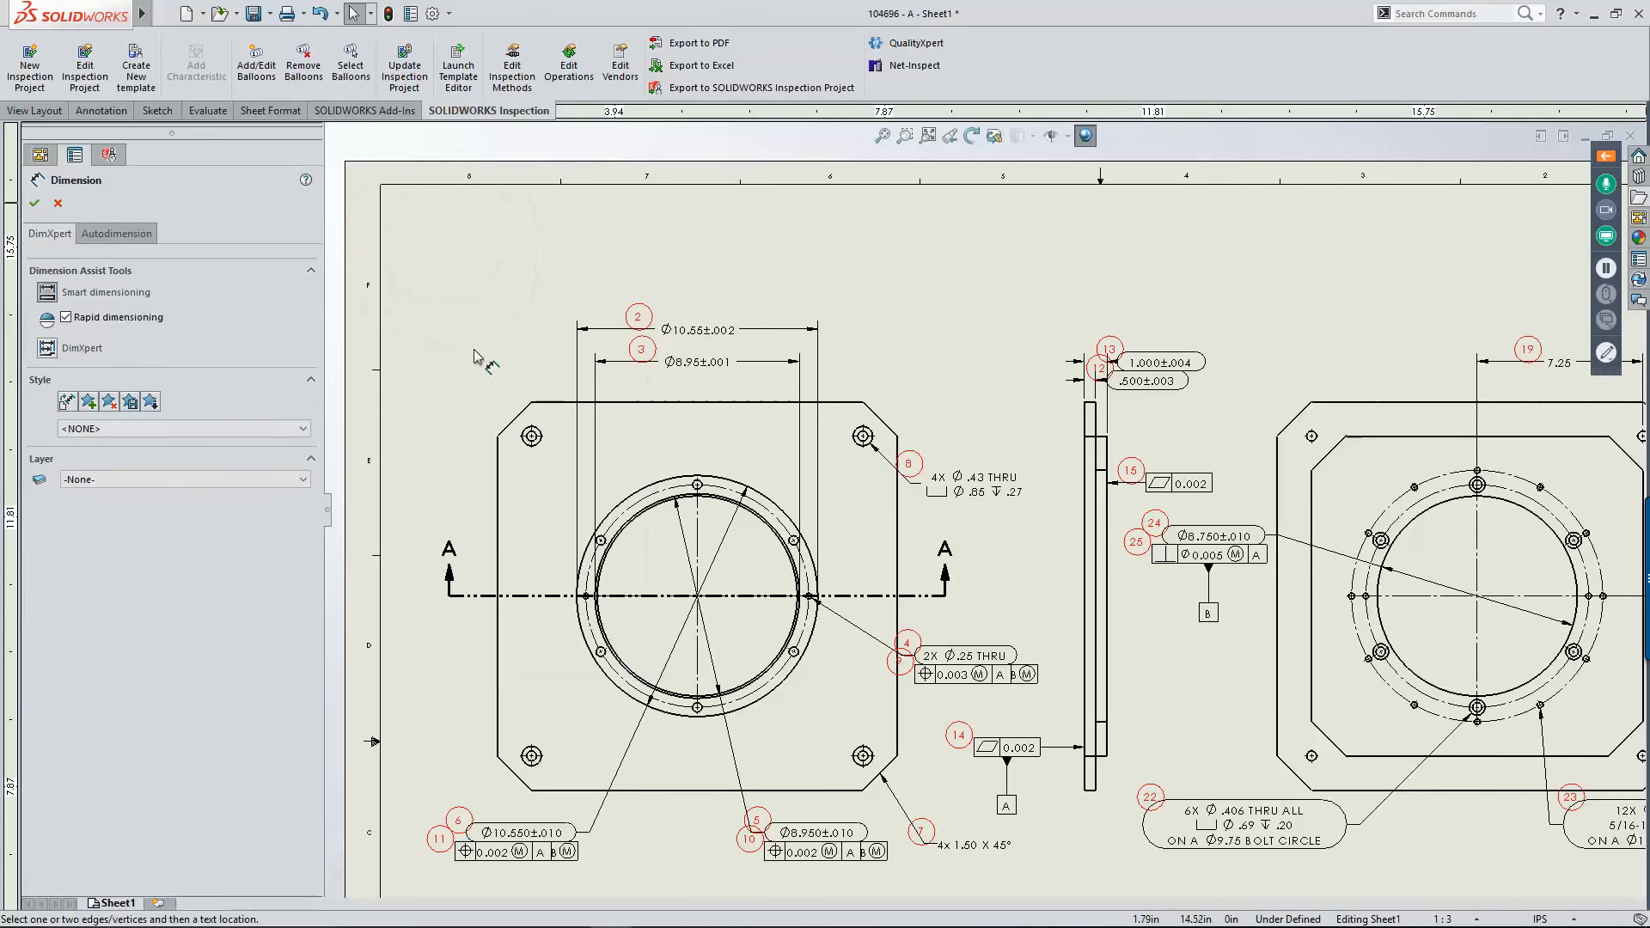
pyautogui.click(498, 550)
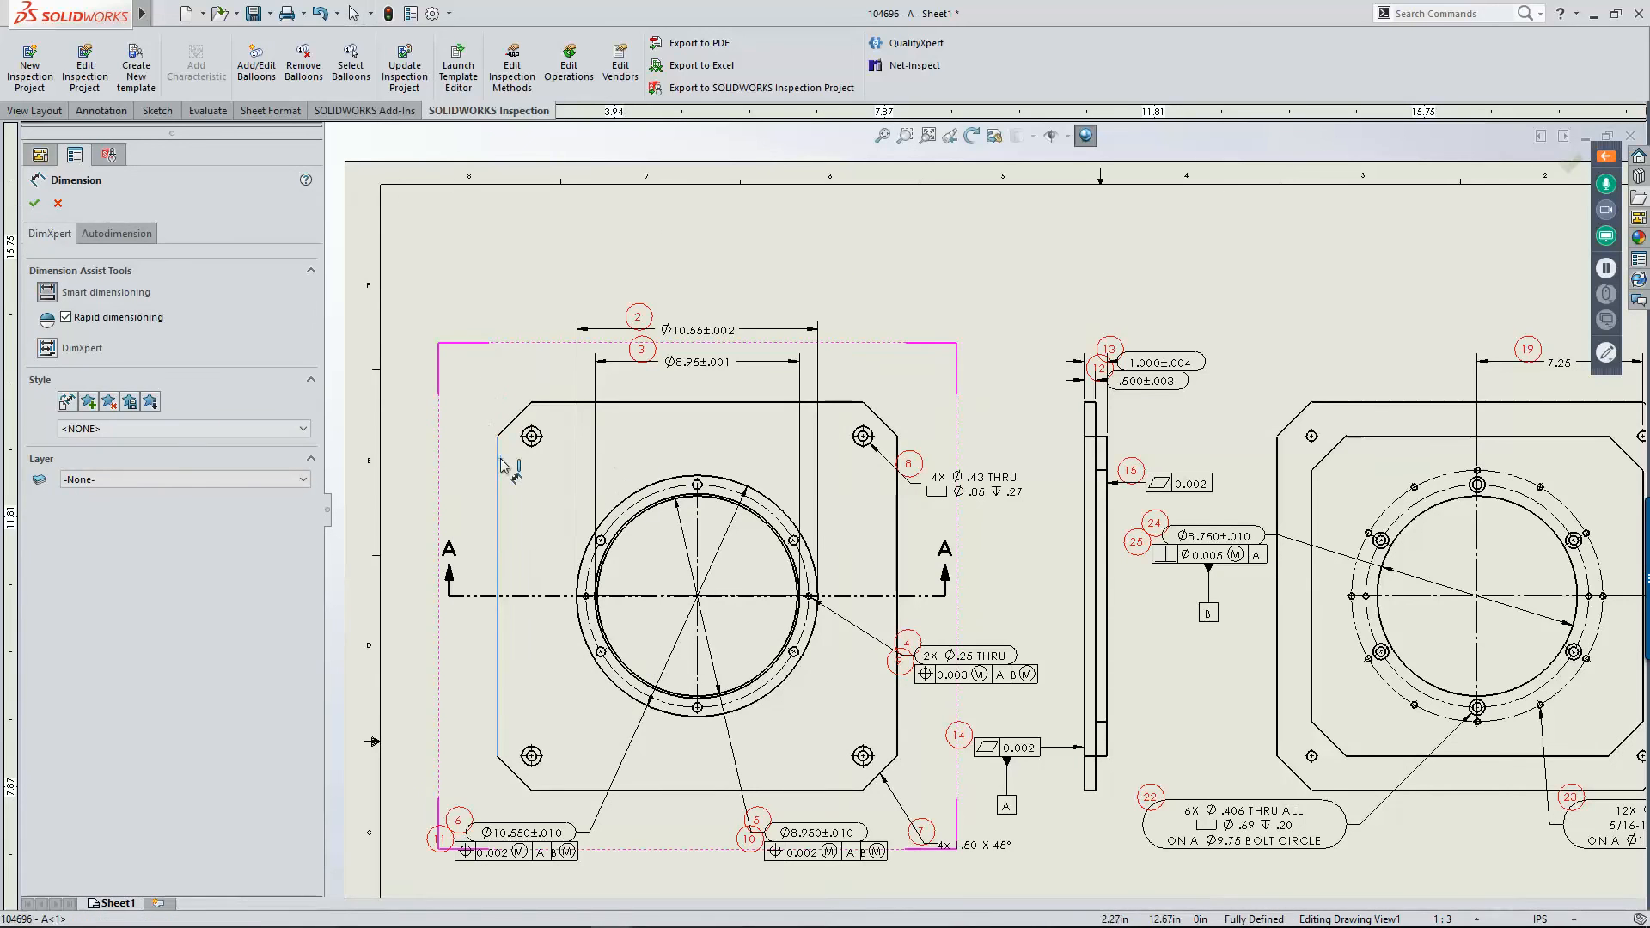
pyautogui.click(897, 516)
pyautogui.click(640, 276)
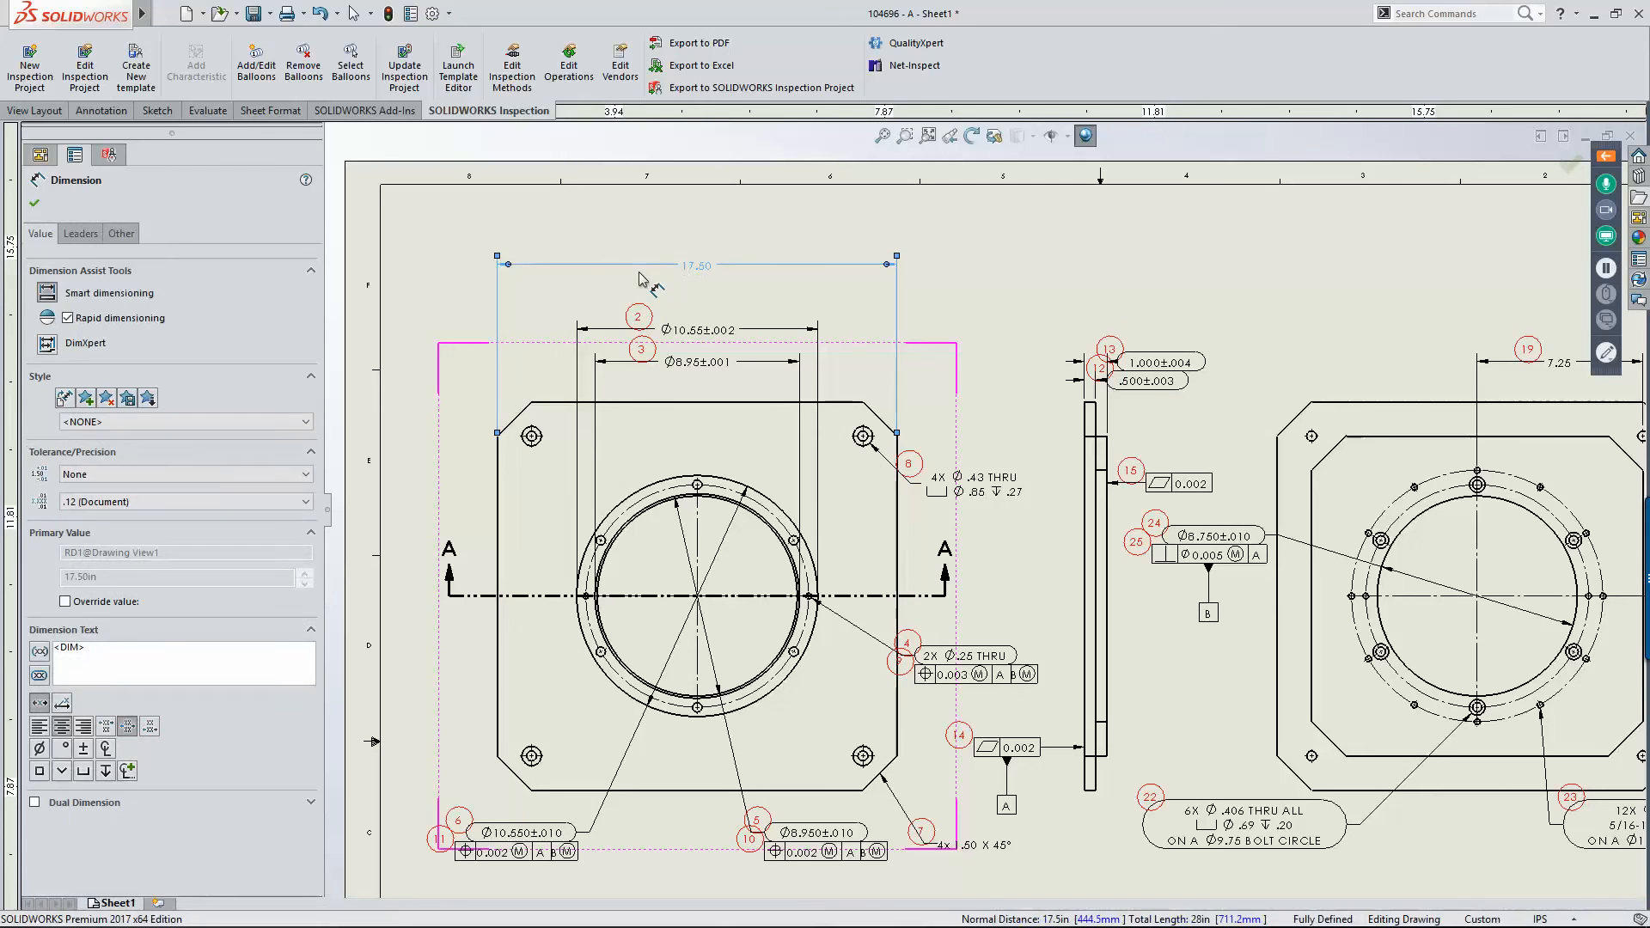
pyautogui.click(389, 13)
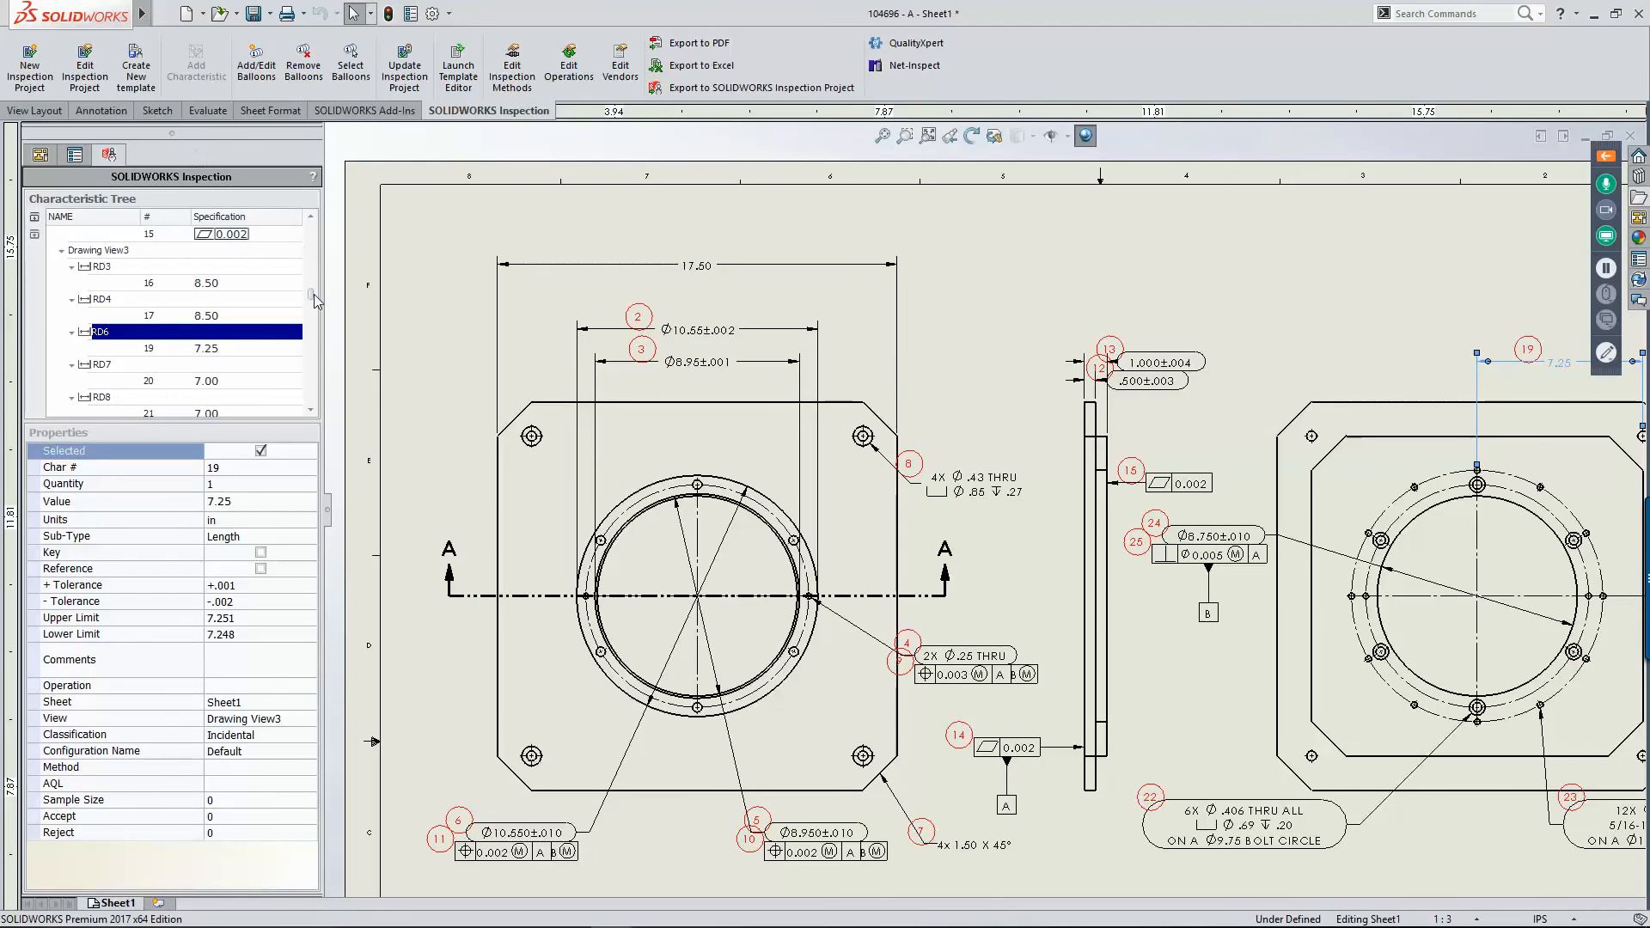
# Step: Select the new overall width characteristic RD1 under Drawing View1 and include it in the inspection project
pyautogui.moveTo(311, 294); pyautogui.dragTo(317, 400)
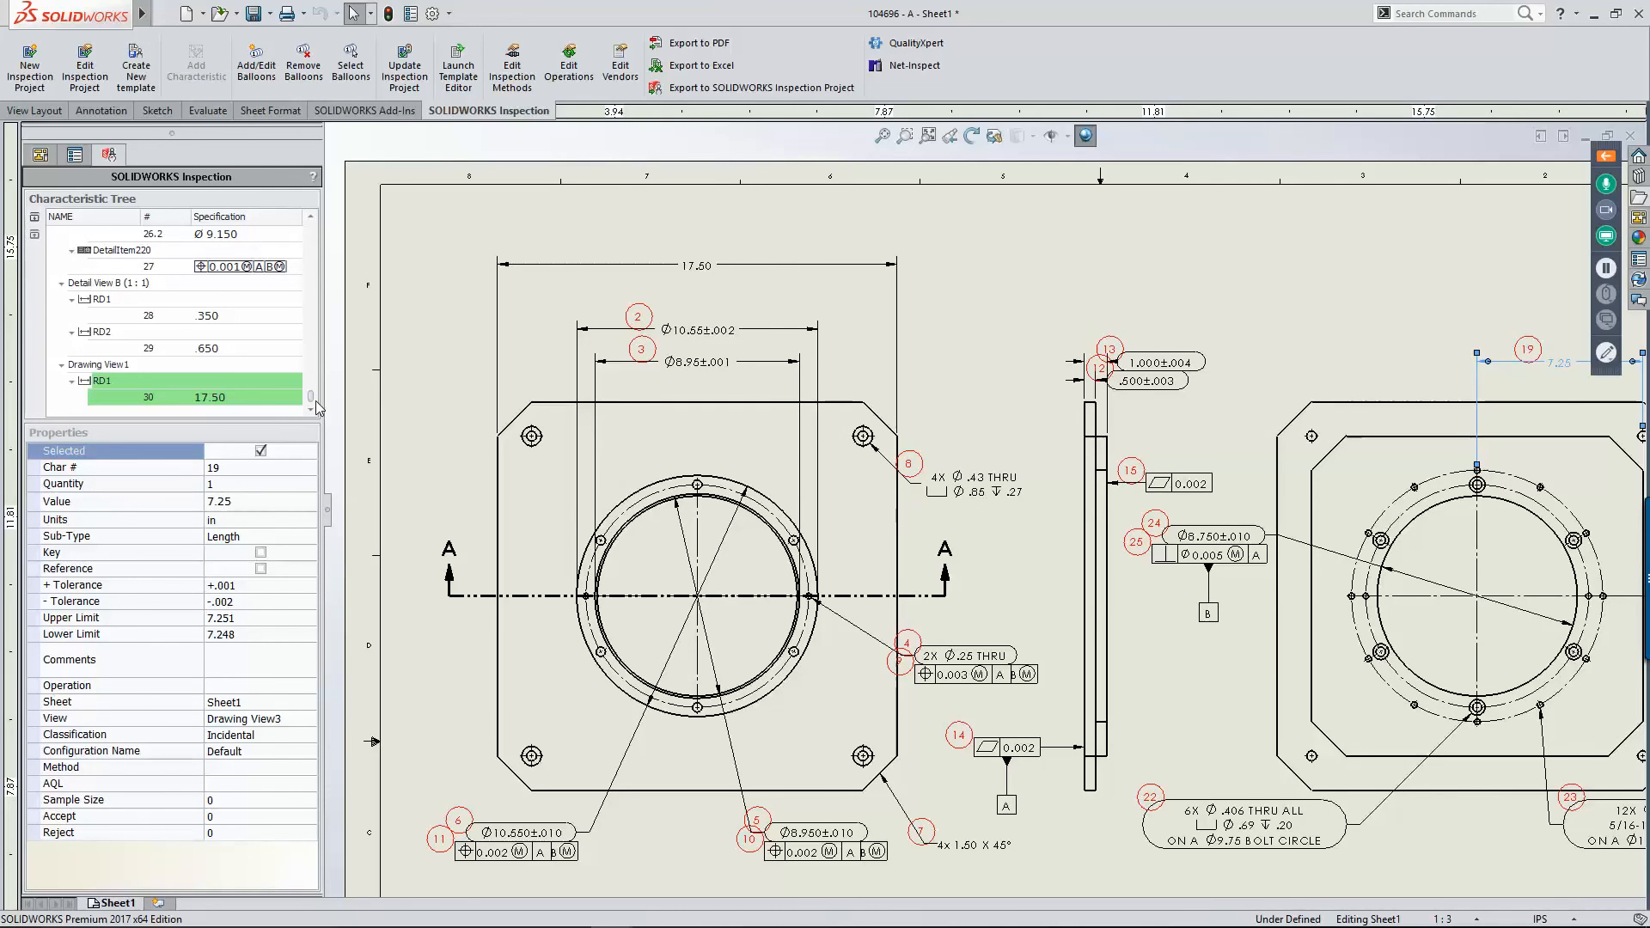
pyautogui.click(219, 387)
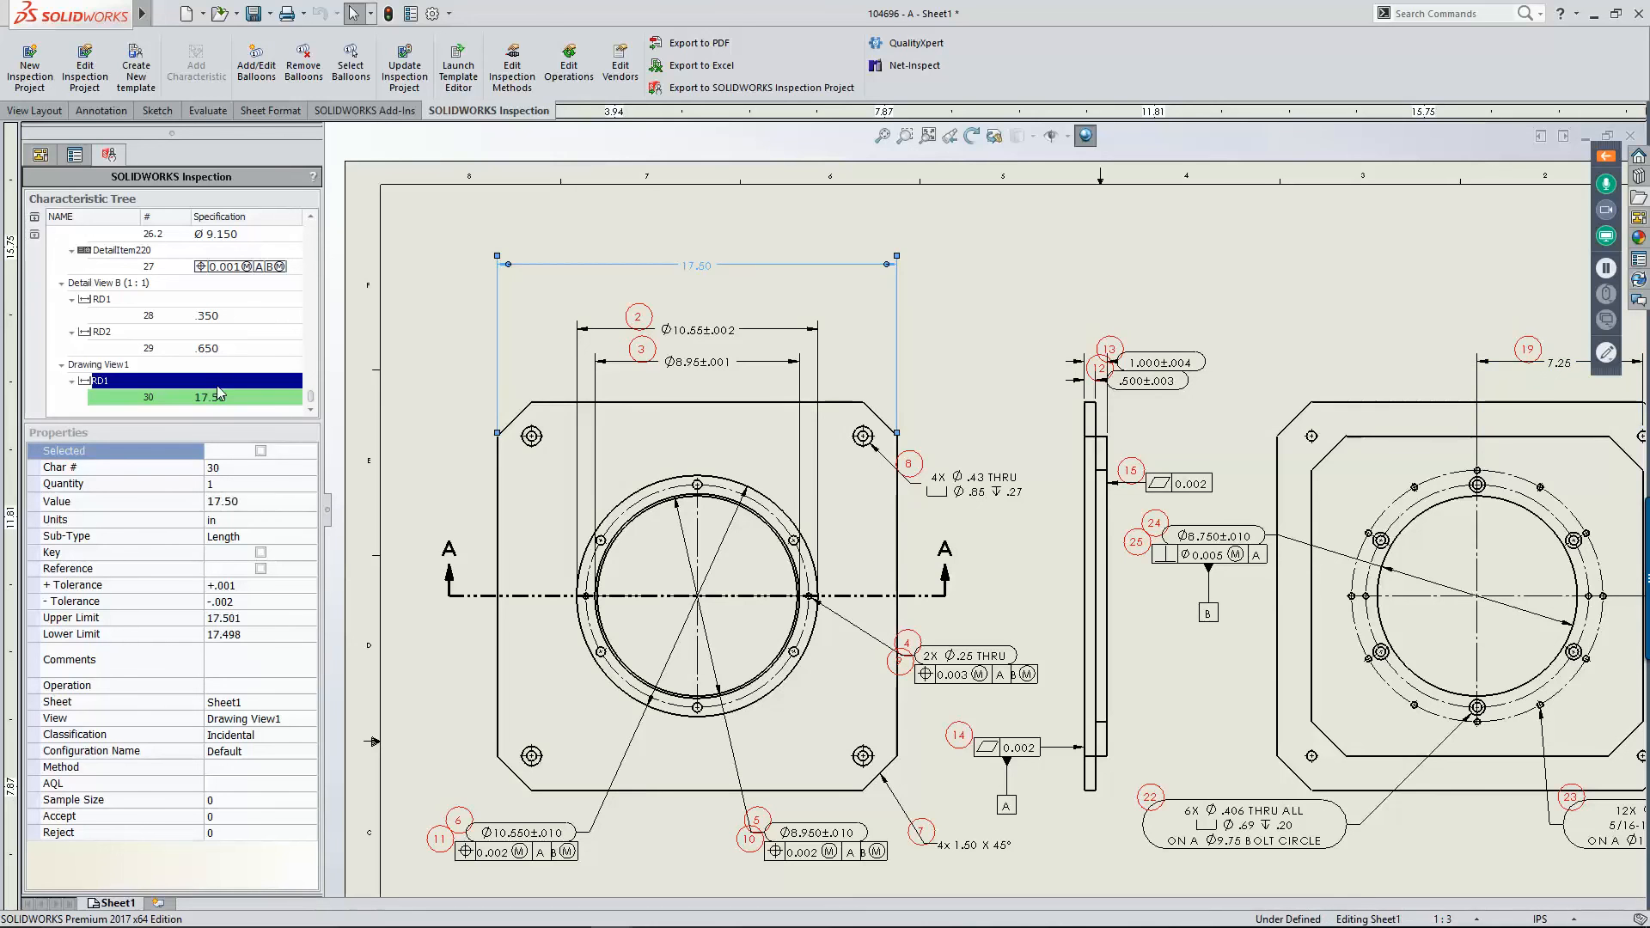
pyautogui.click(261, 452)
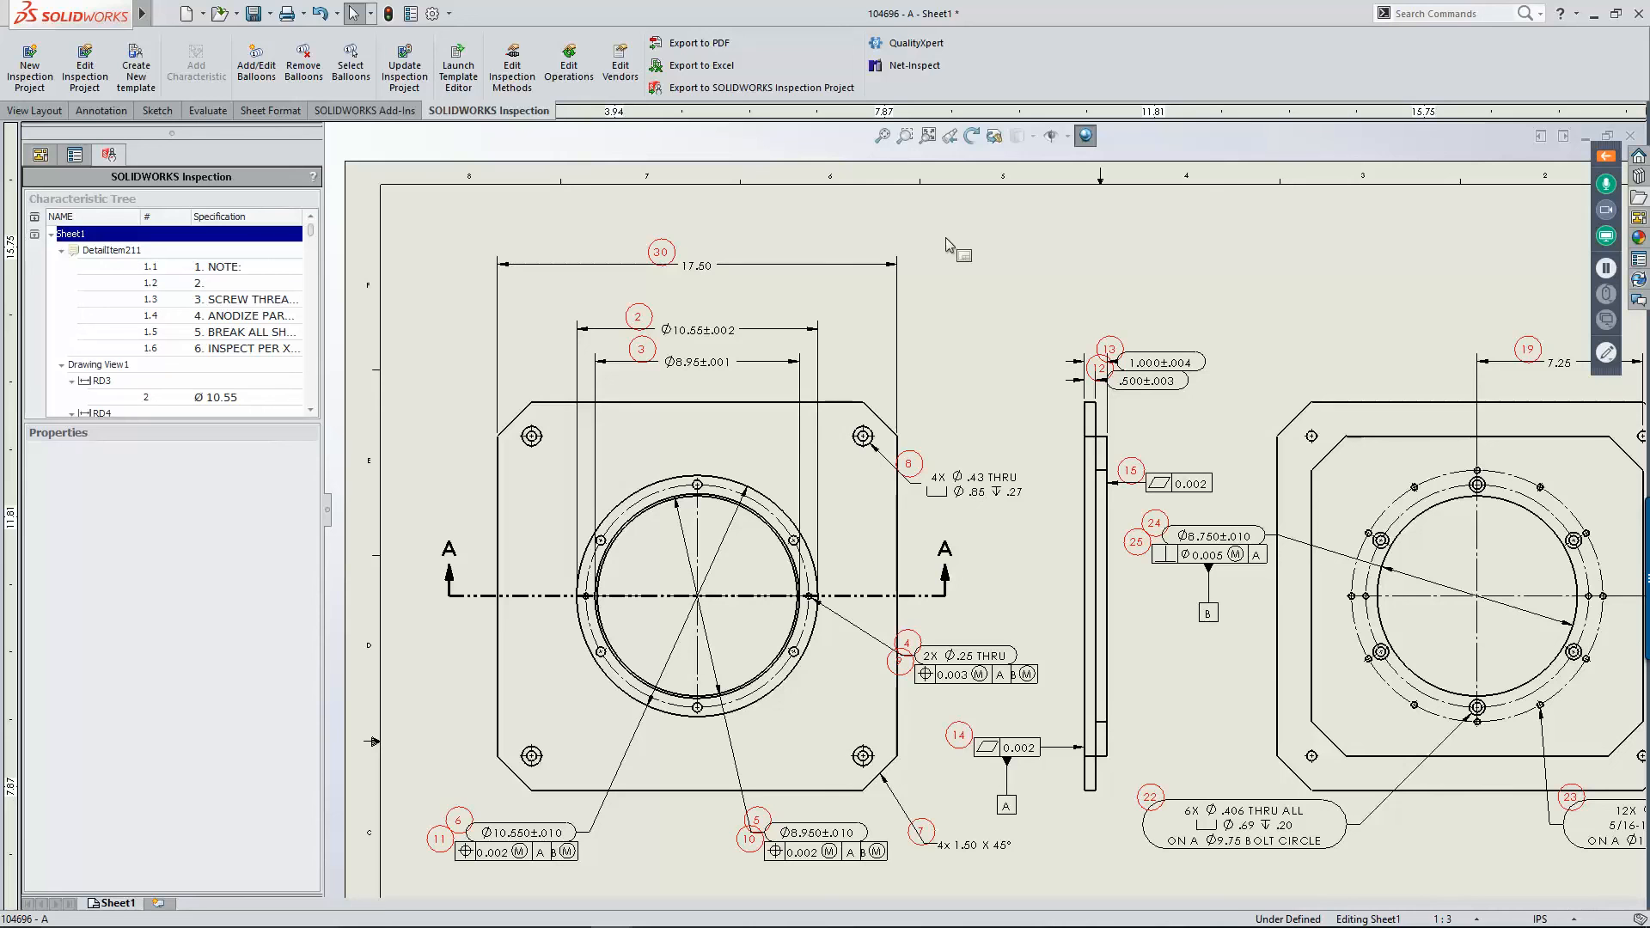
# Step: Exclude the Ø10.55 dimension's characteristic from the inspection project and include it again
pyautogui.click(740, 330)
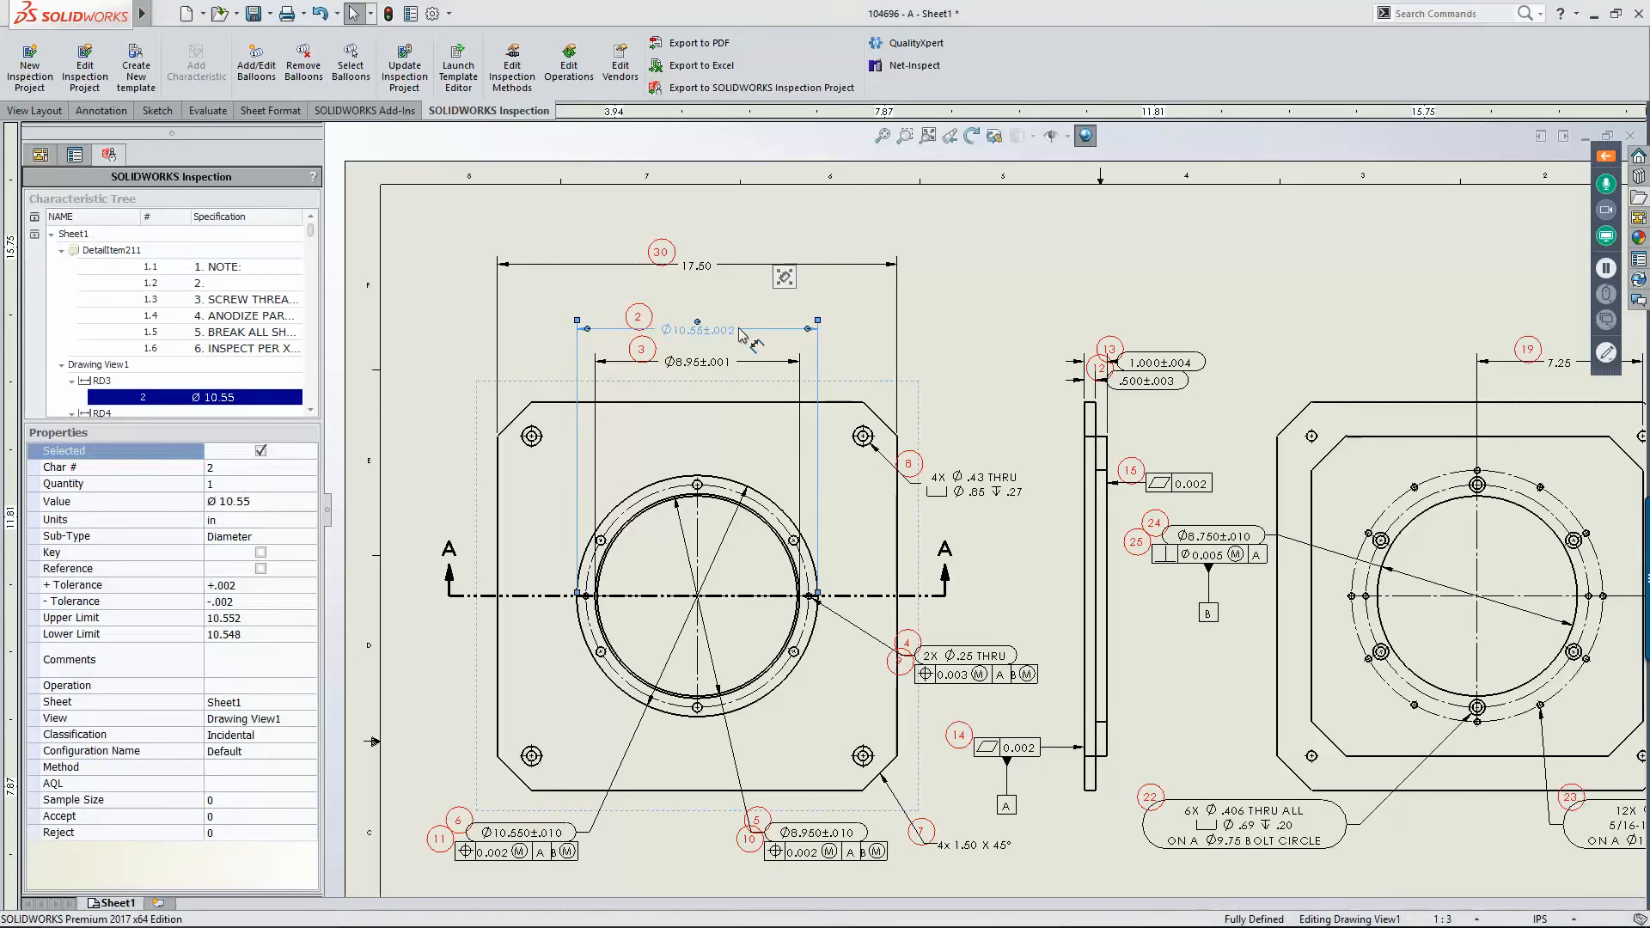
pyautogui.click(261, 452)
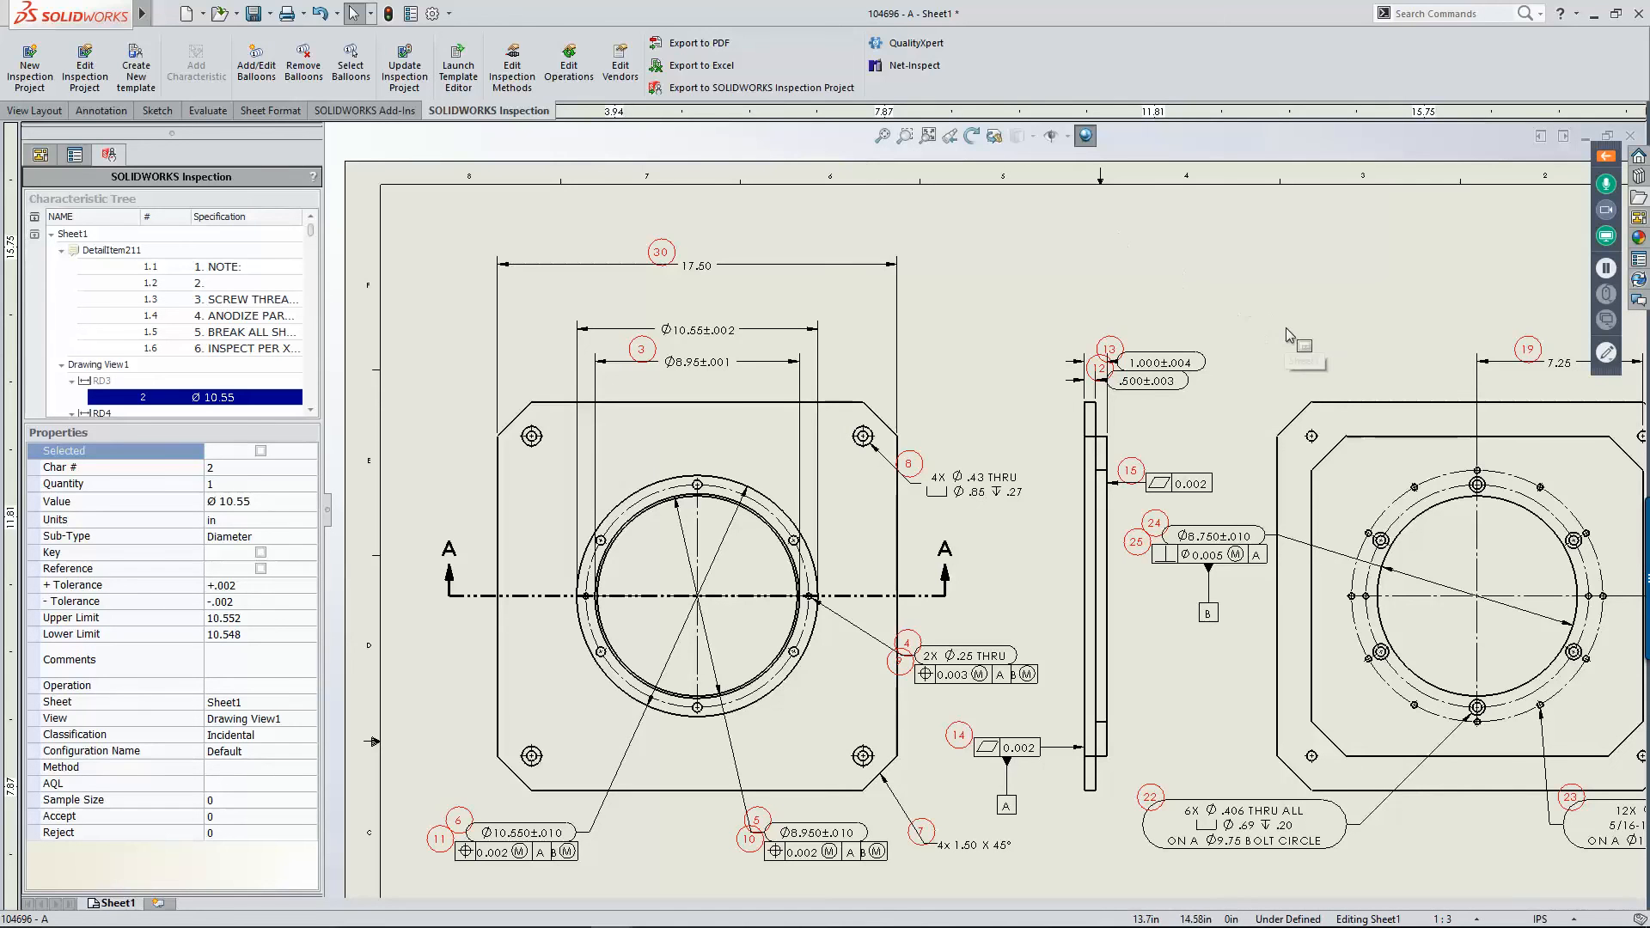
pyautogui.click(767, 331)
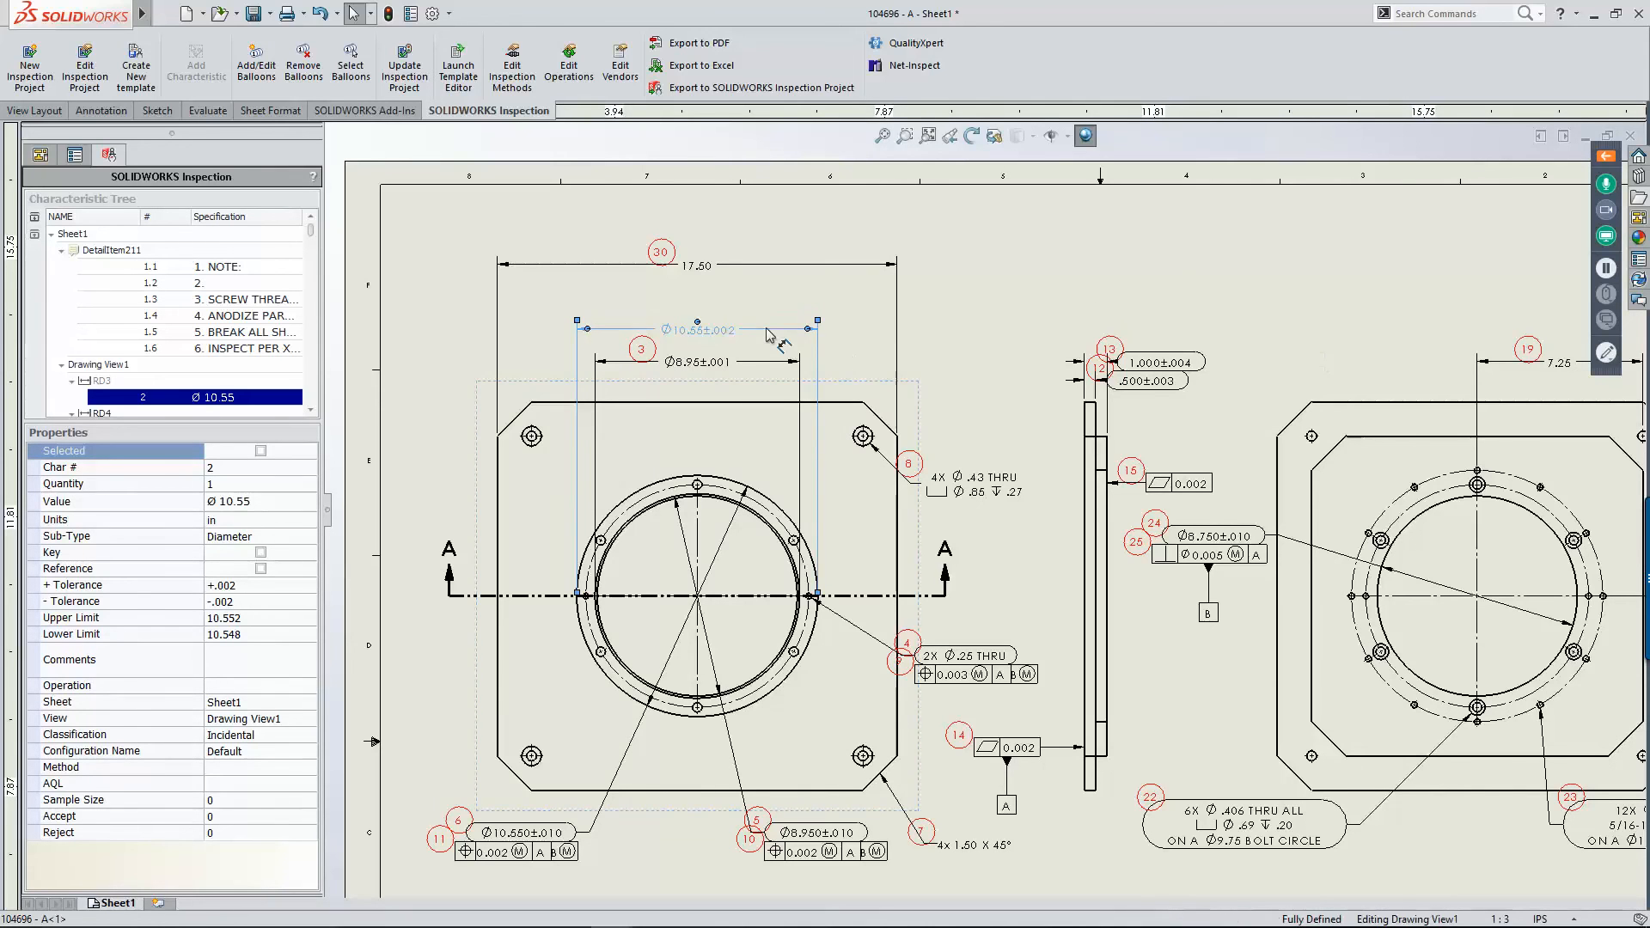
pyautogui.click(260, 452)
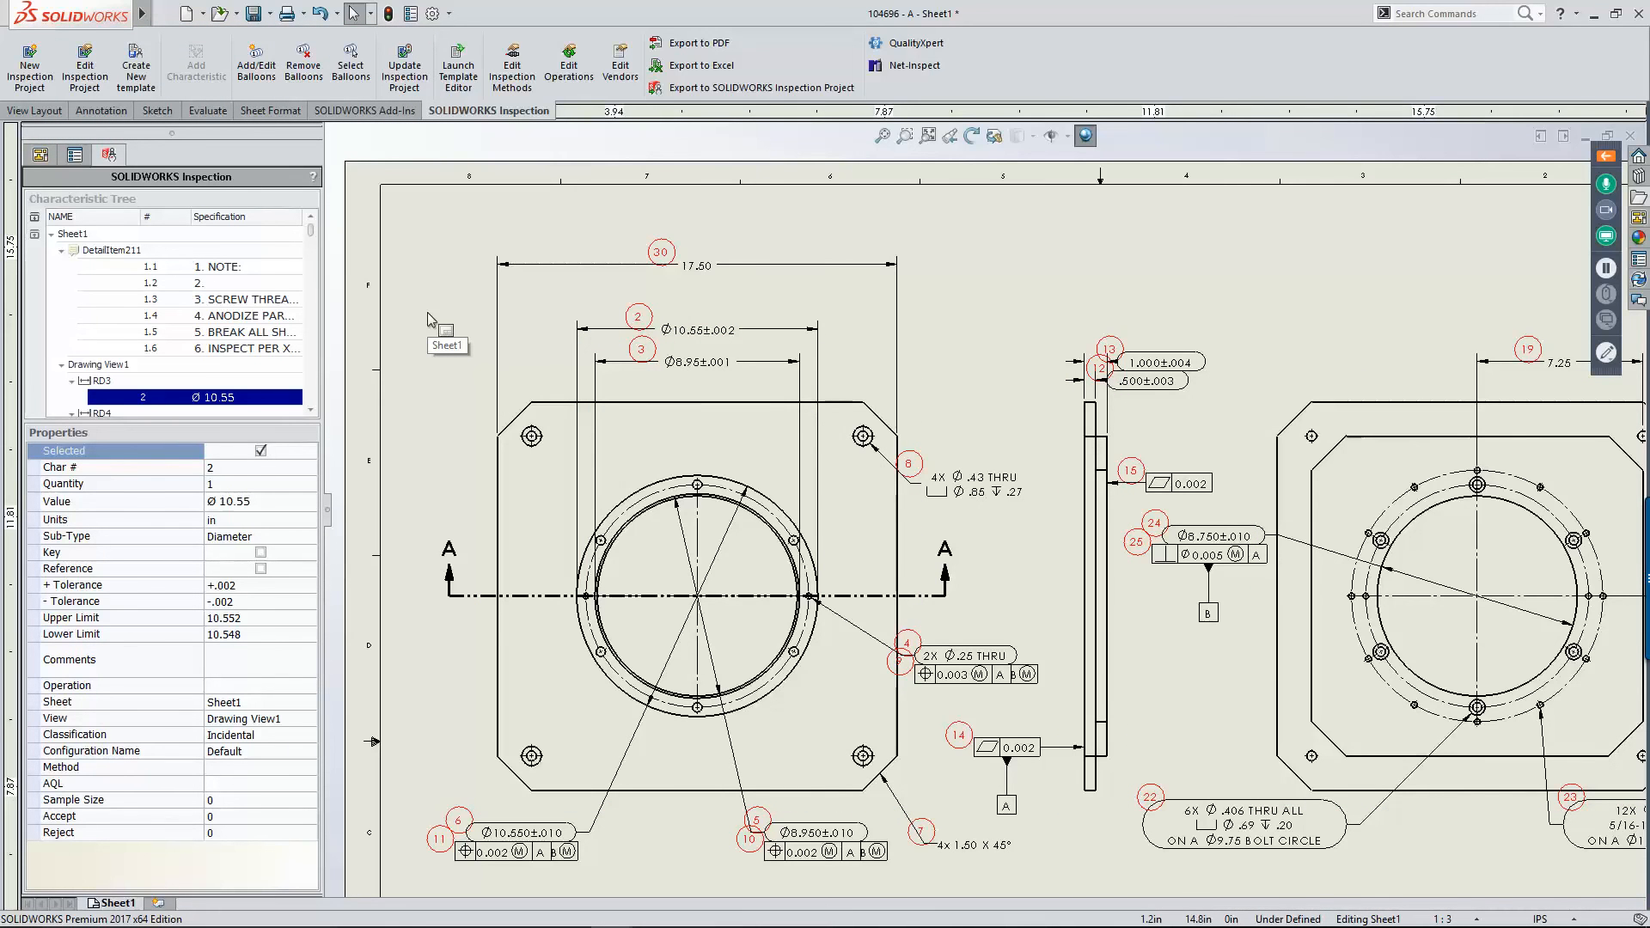
# Step: Switch to the Shaft drawing and examine the splined shaft end and the flange view up close
pyautogui.hotkey('ctrl', 'Tab')
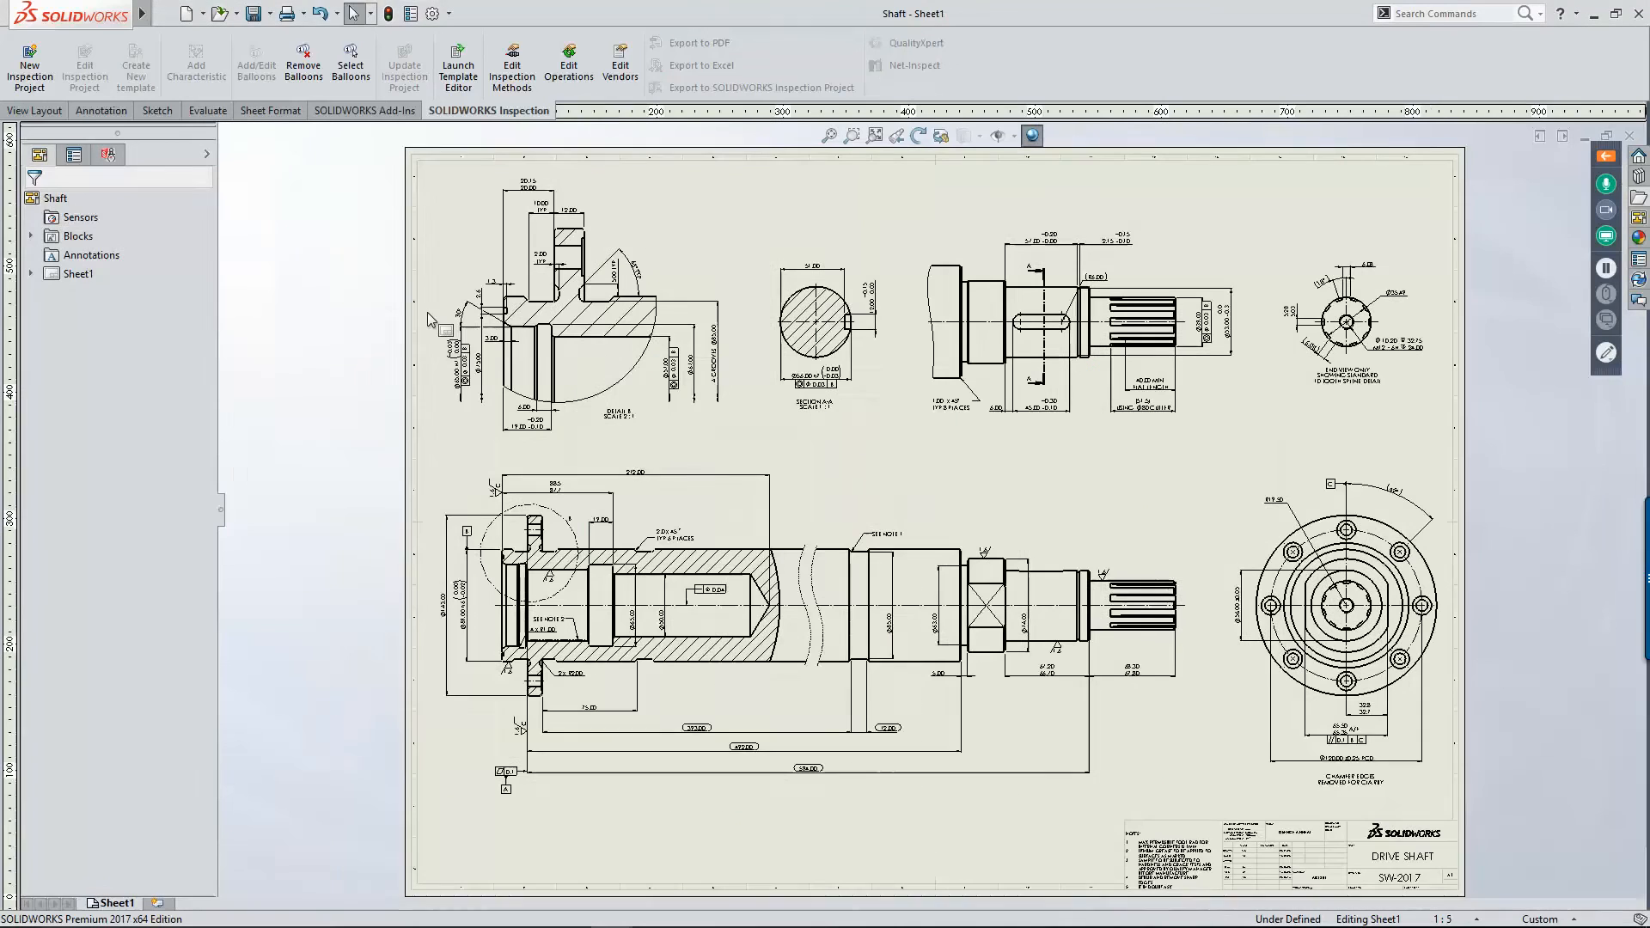
pyautogui.click(792, 186)
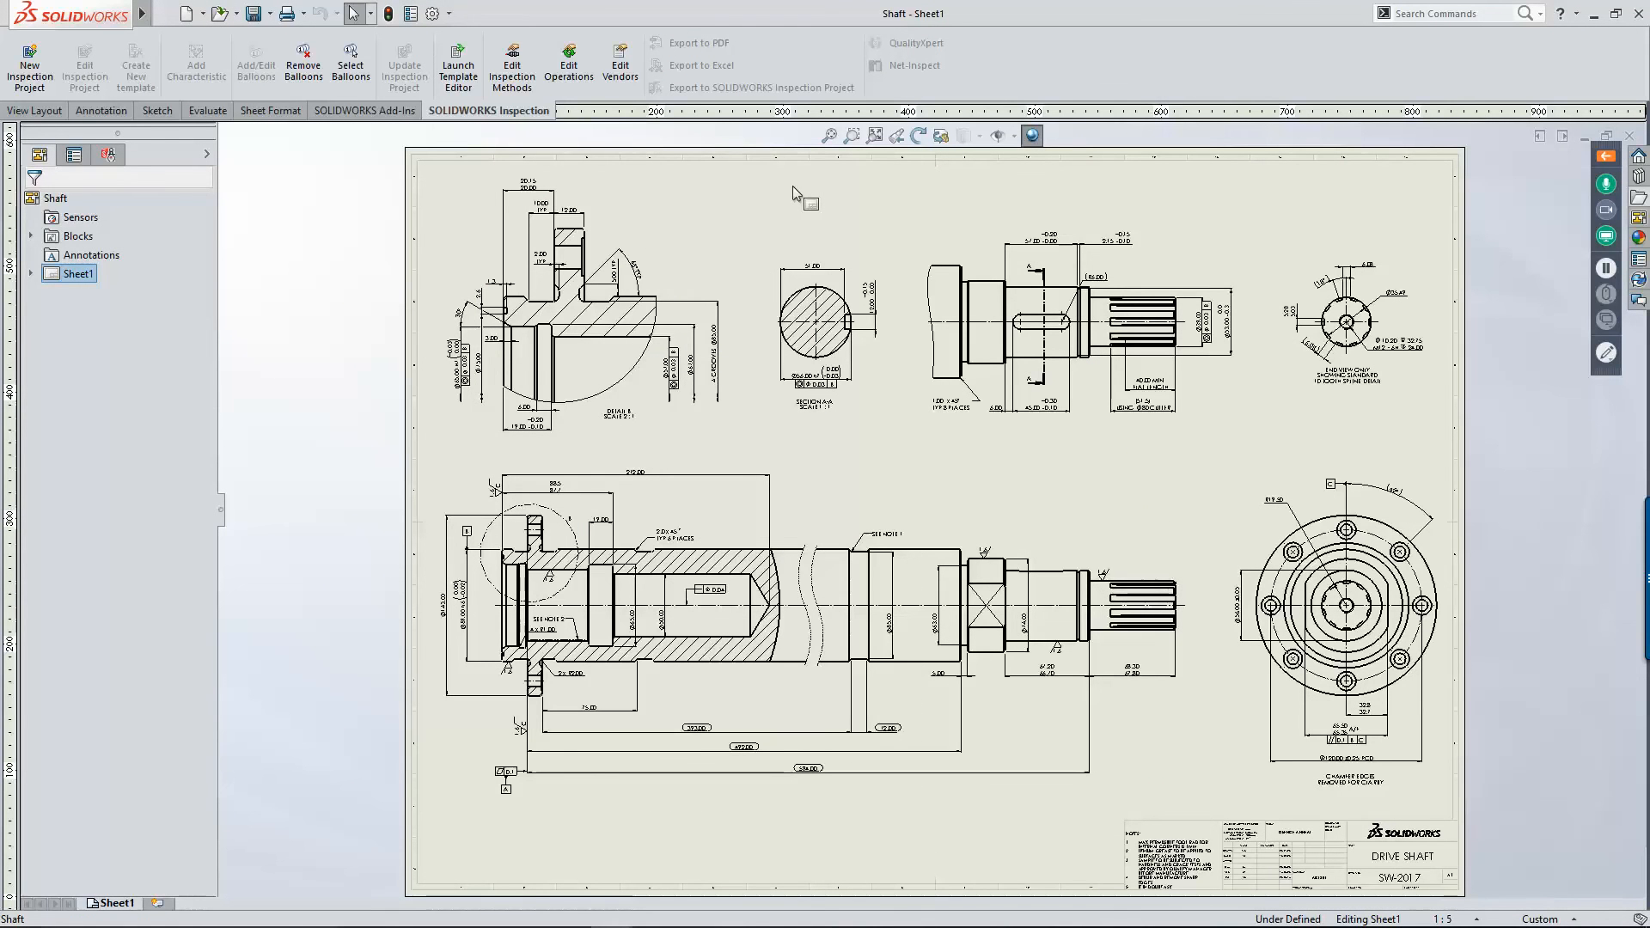
pyautogui.click(851, 136)
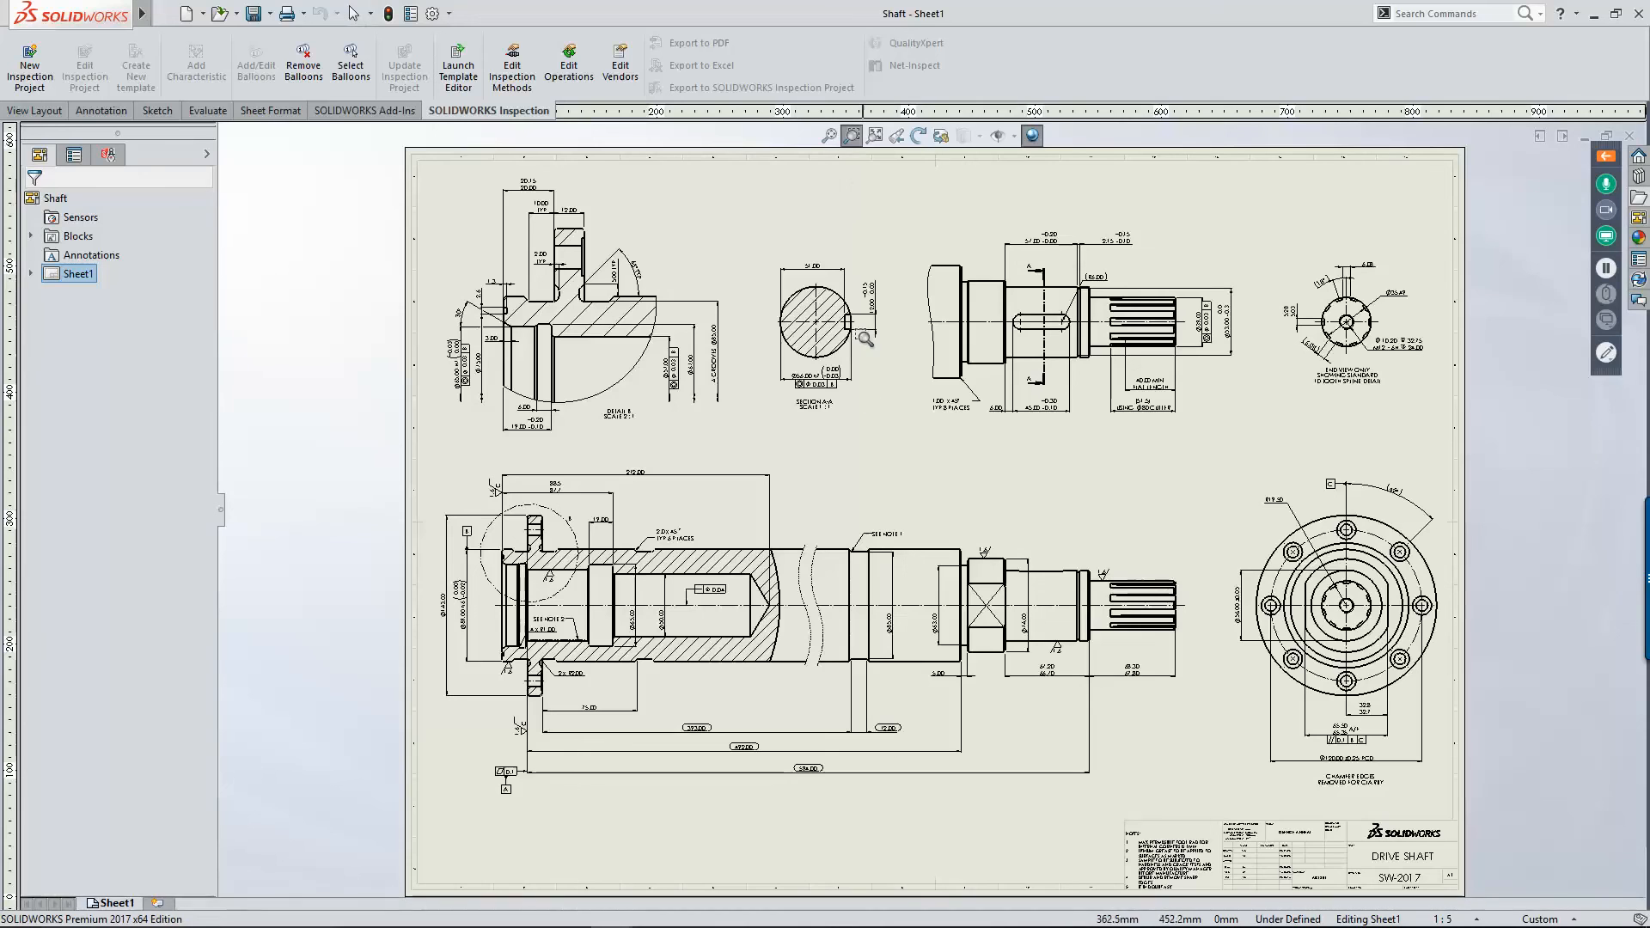
pyautogui.moveTo(827, 457); pyautogui.dragTo(1475, 810)
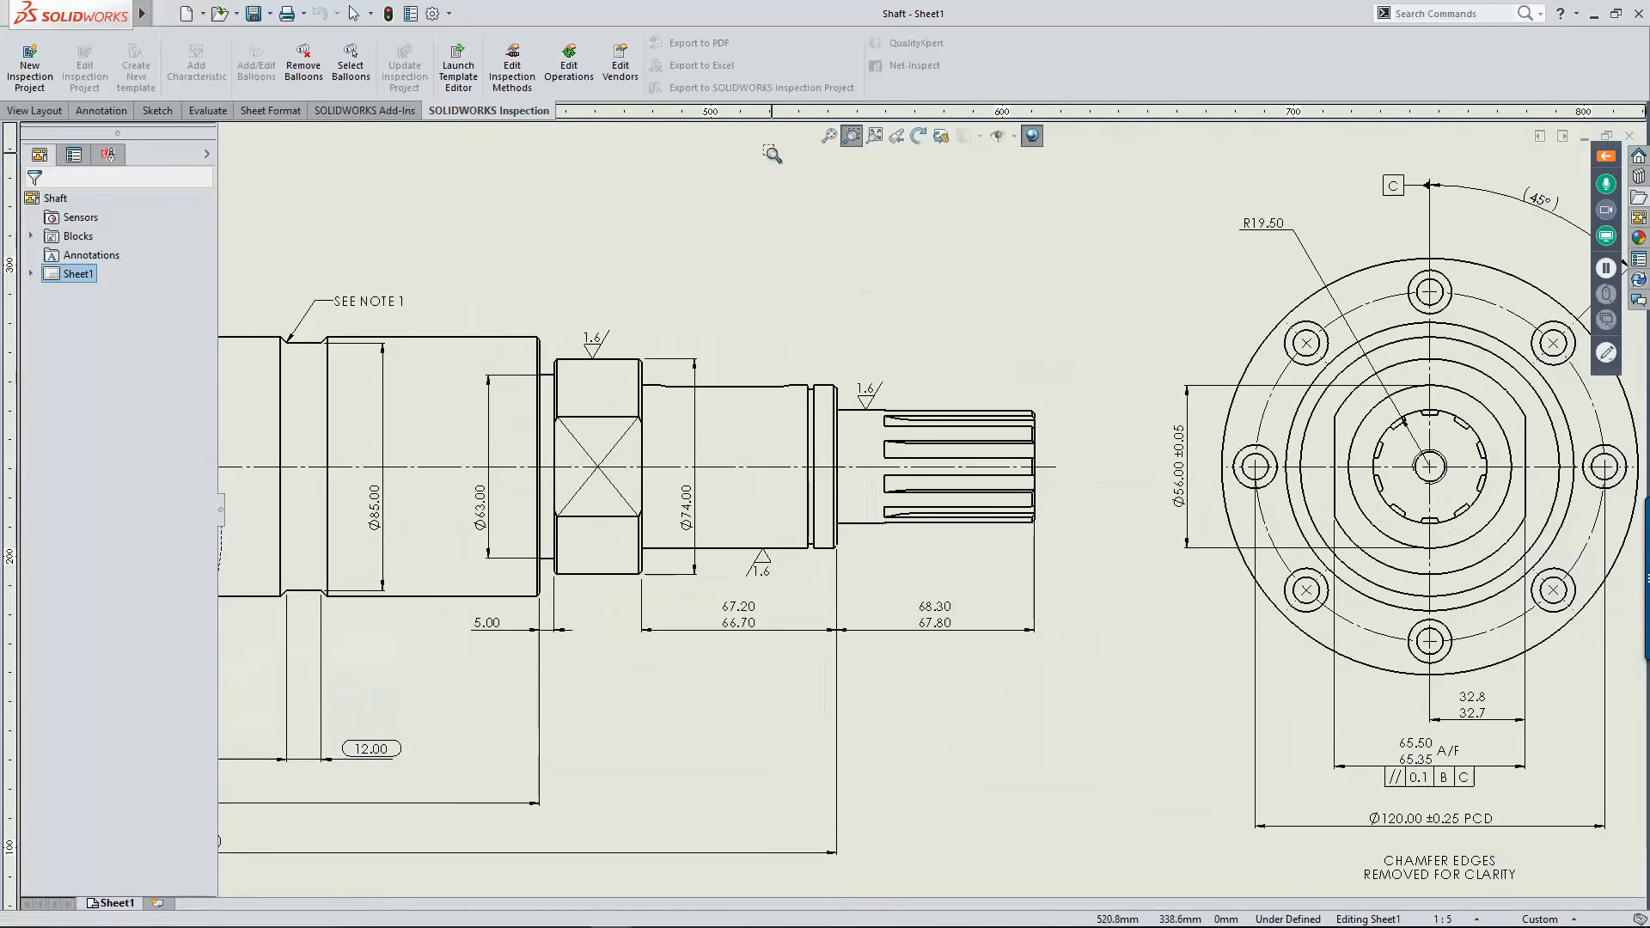
# Step: Create an inspection project for the Shaft drawing with Manual extraction and Prevent Automatic Renumbering turned off
pyautogui.click(852, 136)
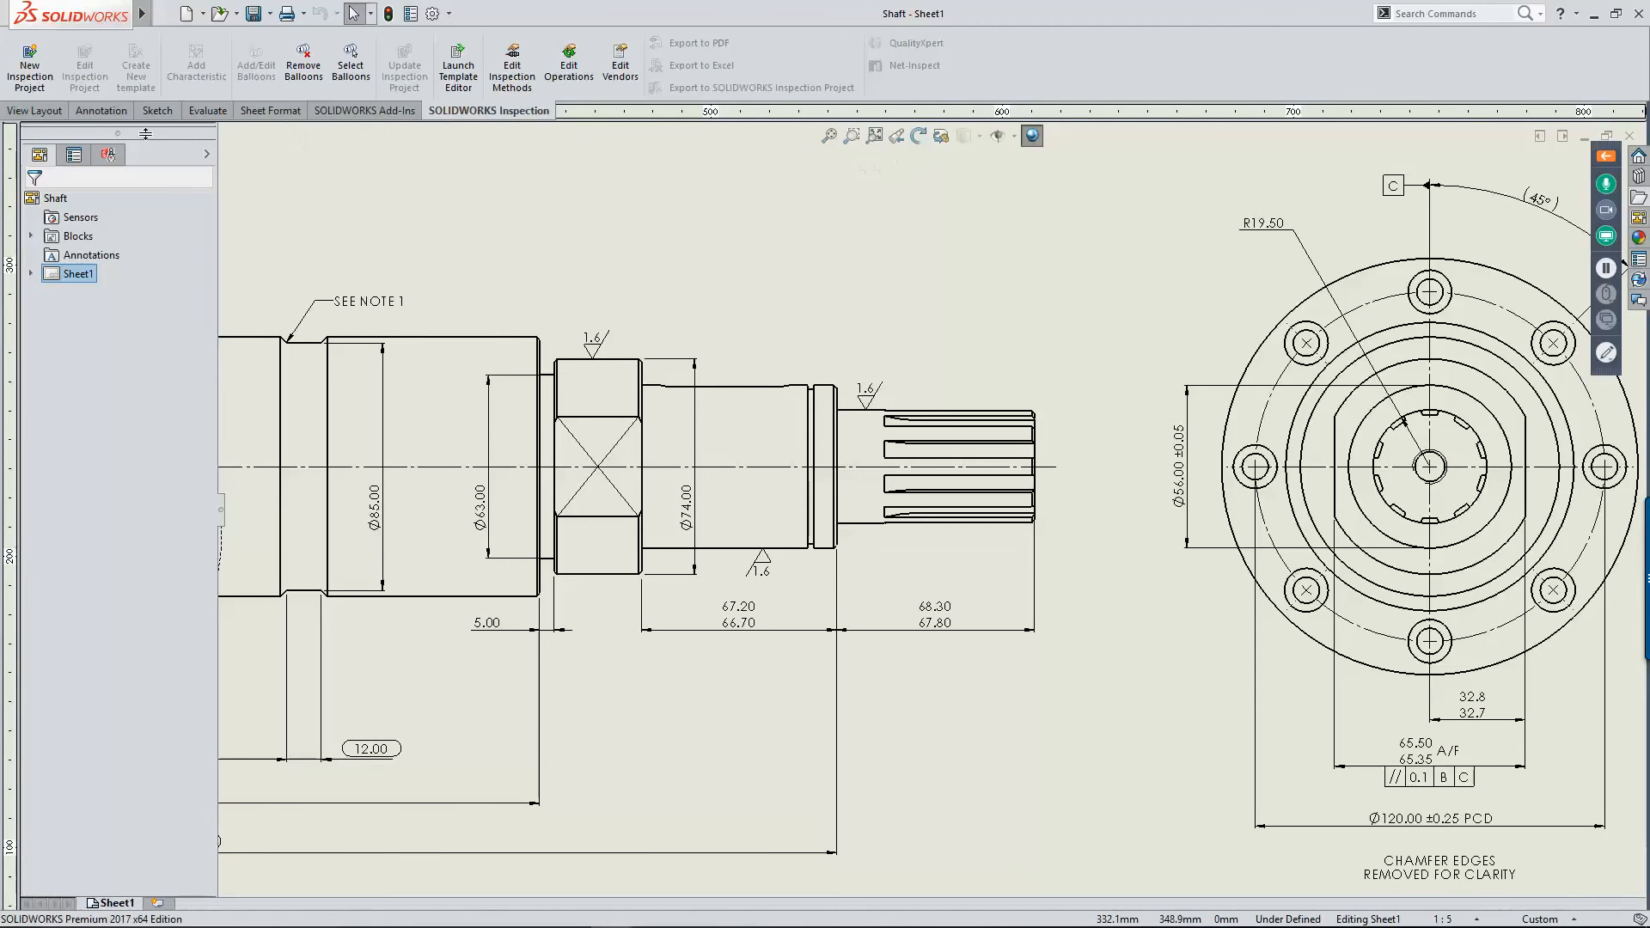
pyautogui.click(110, 157)
pyautogui.click(46, 70)
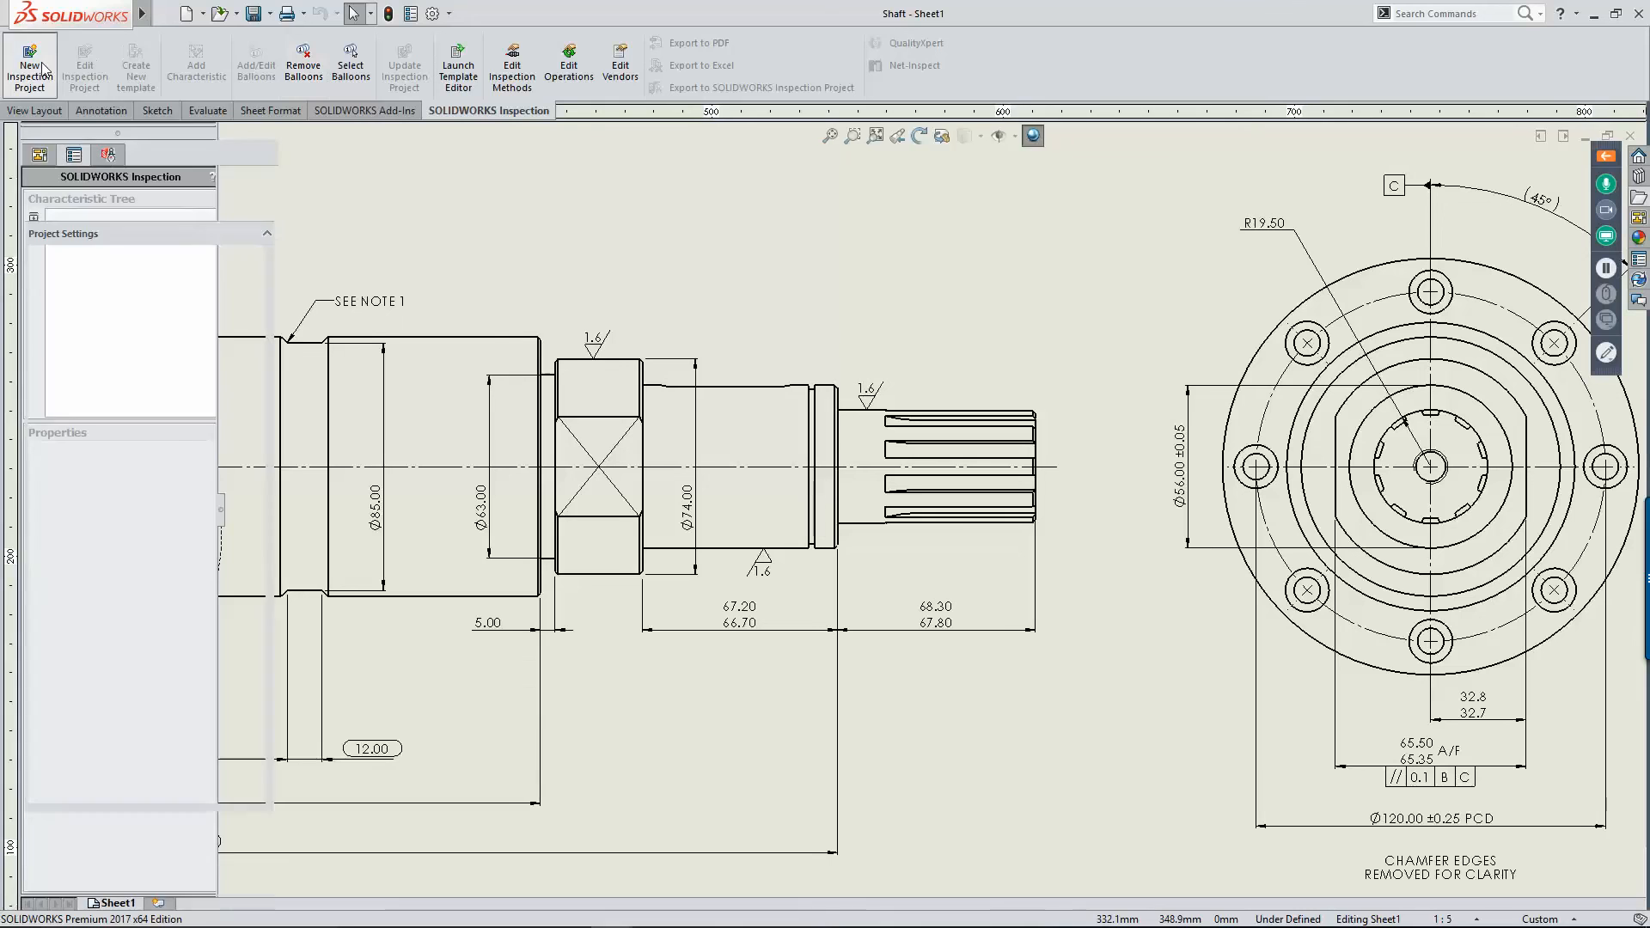
pyautogui.click(34, 206)
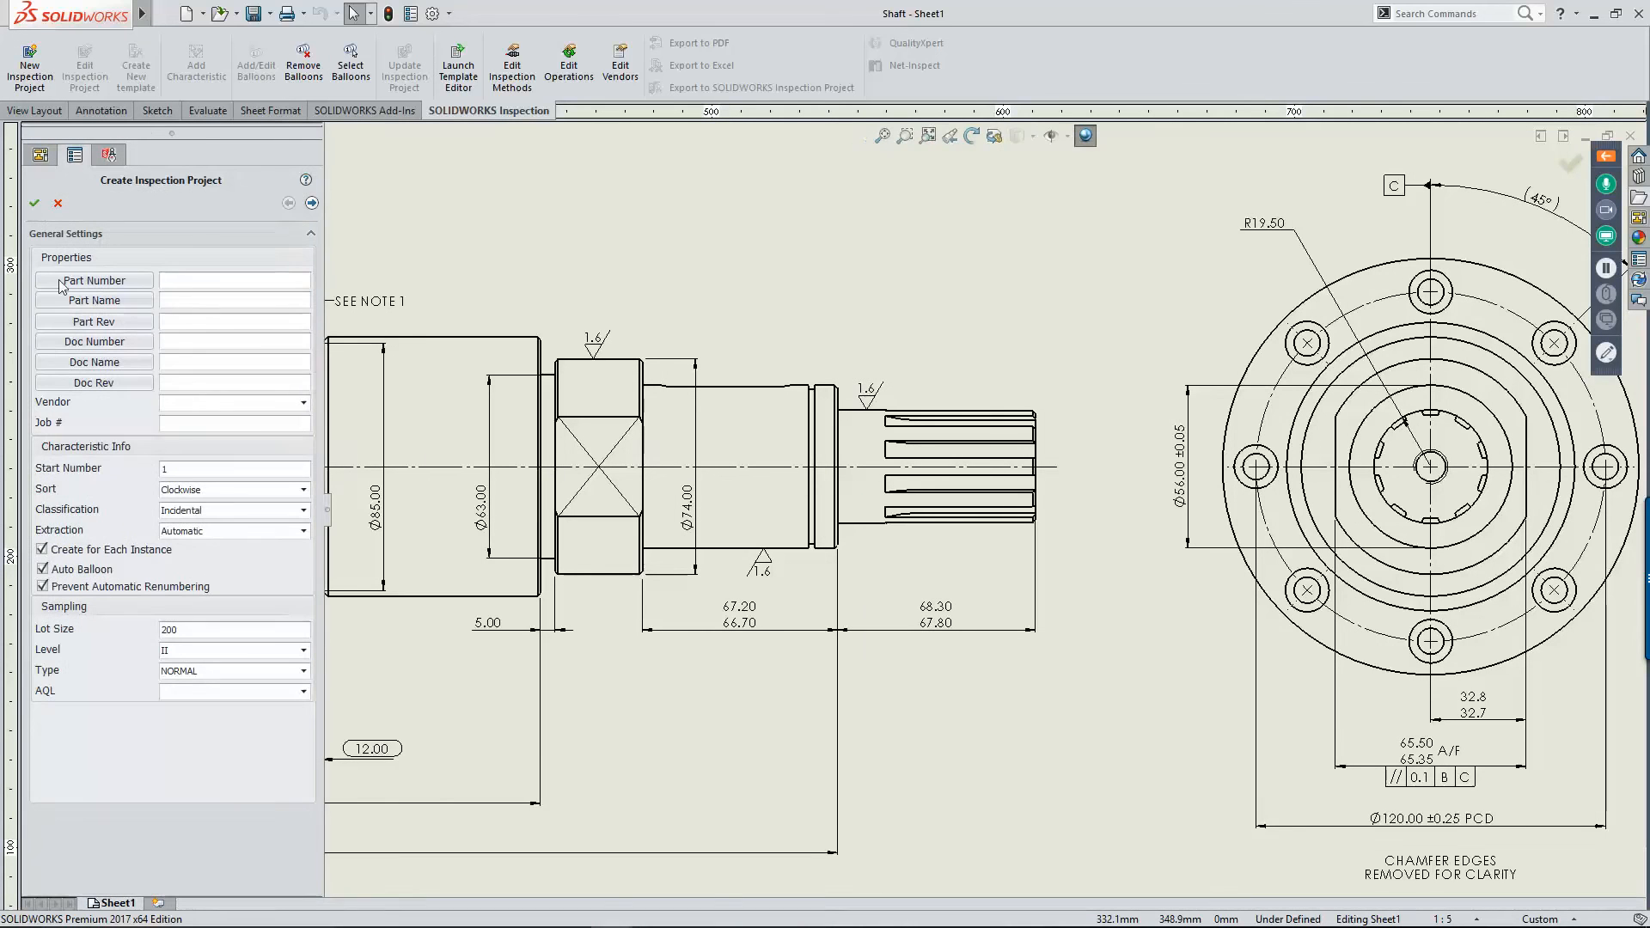
pyautogui.click(255, 531)
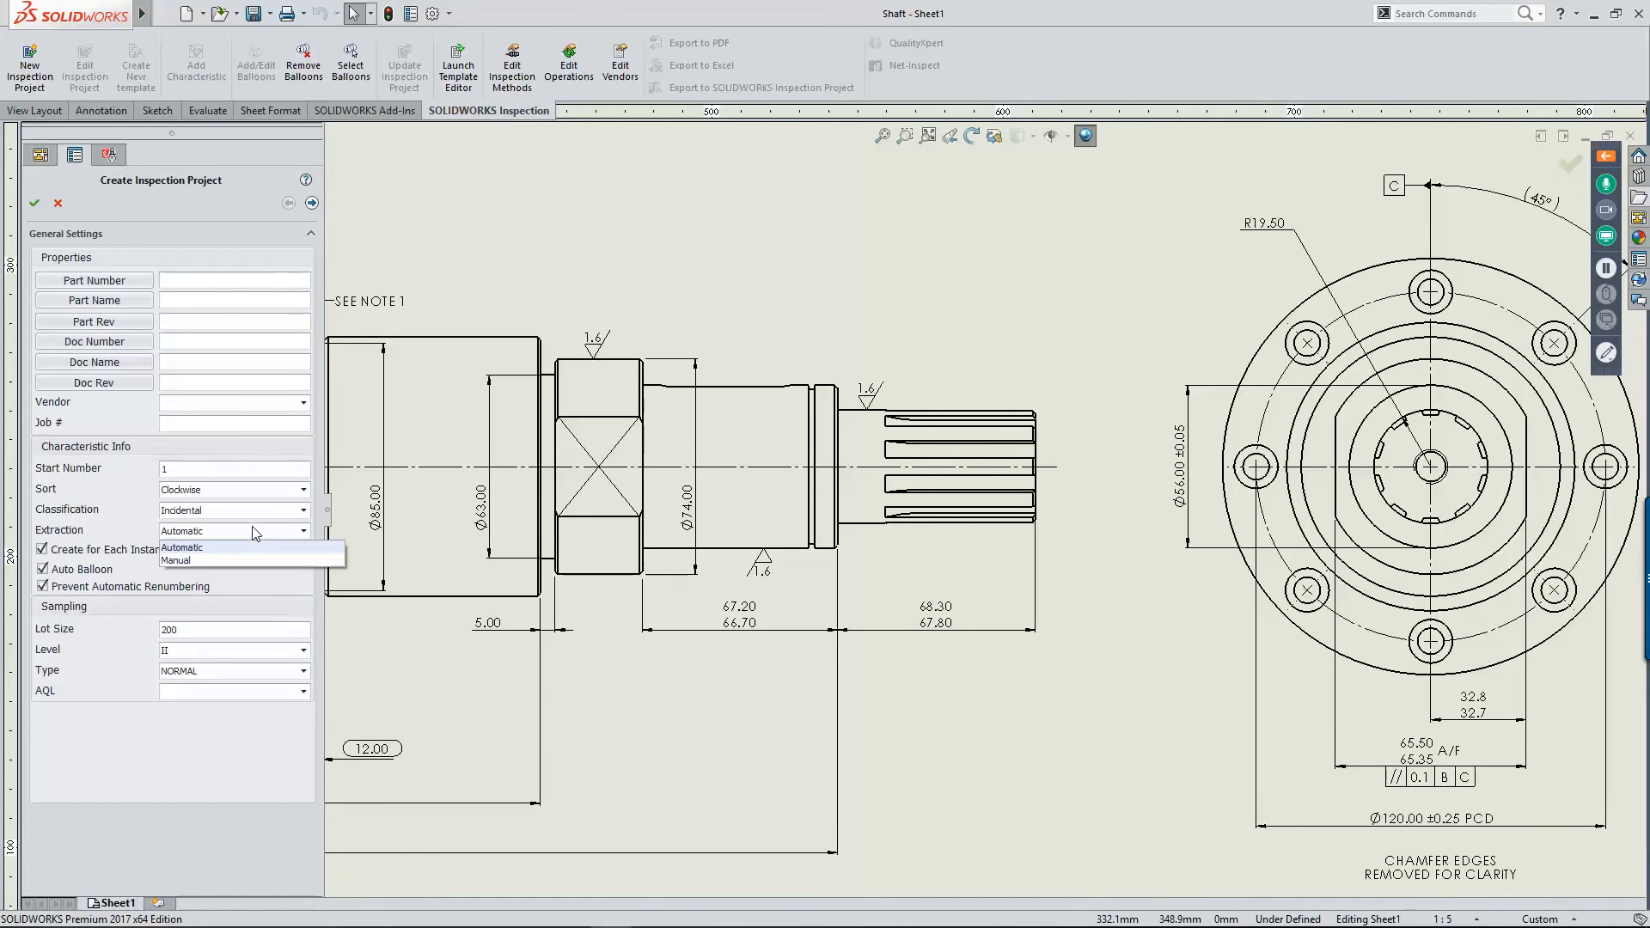
pyautogui.click(210, 561)
pyautogui.click(123, 587)
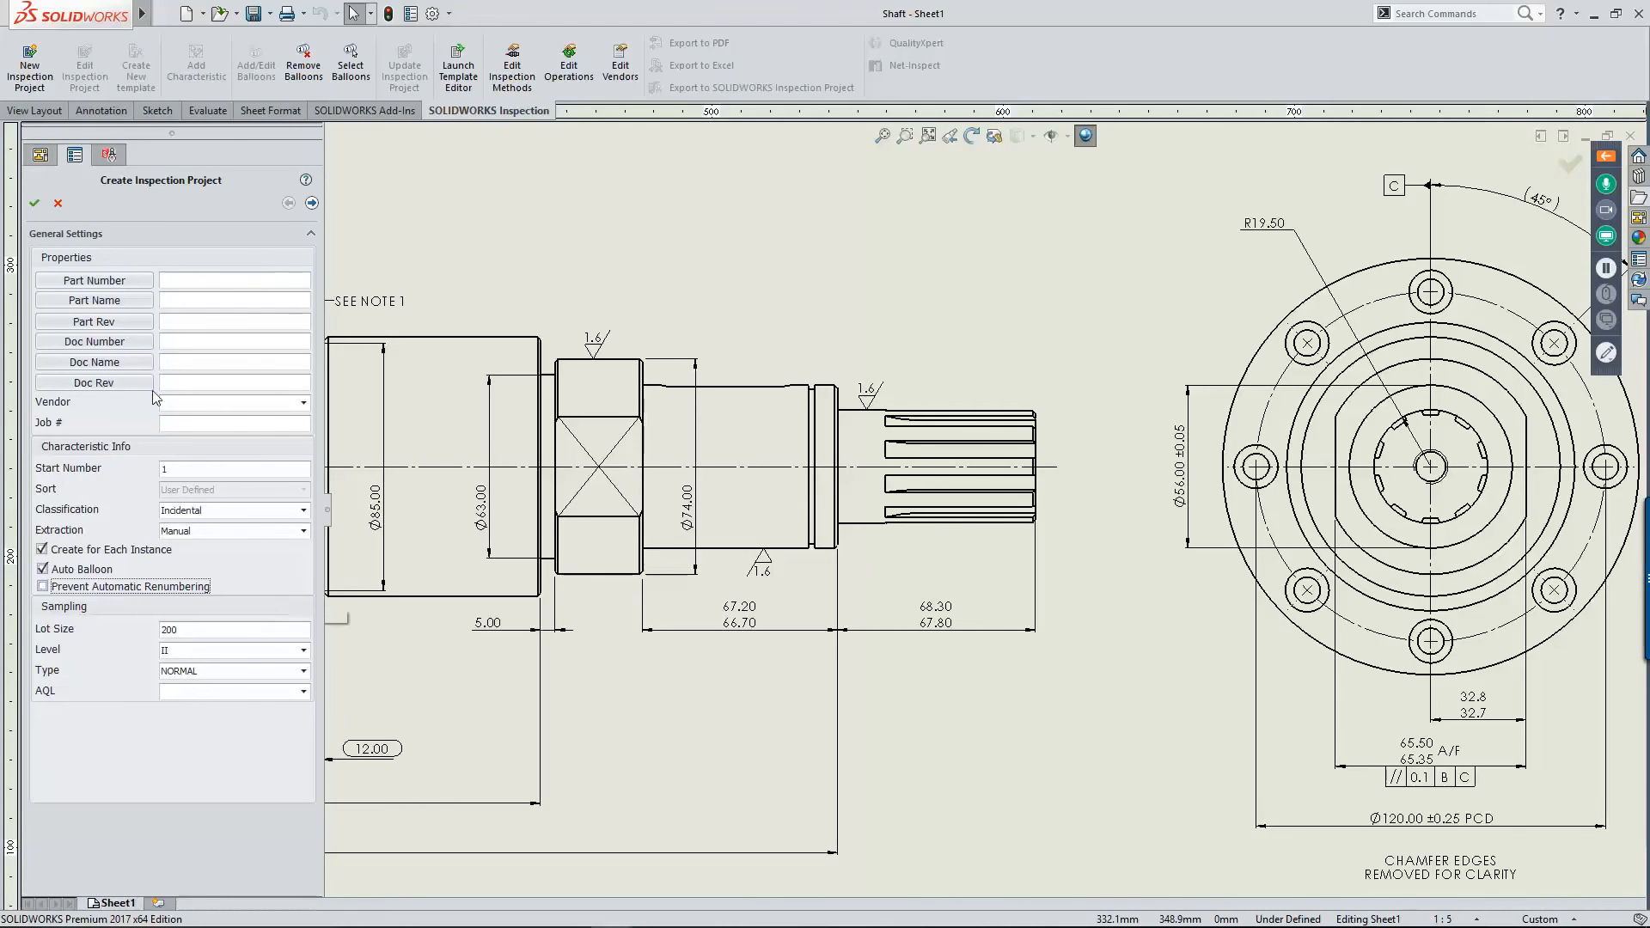
pyautogui.click(35, 203)
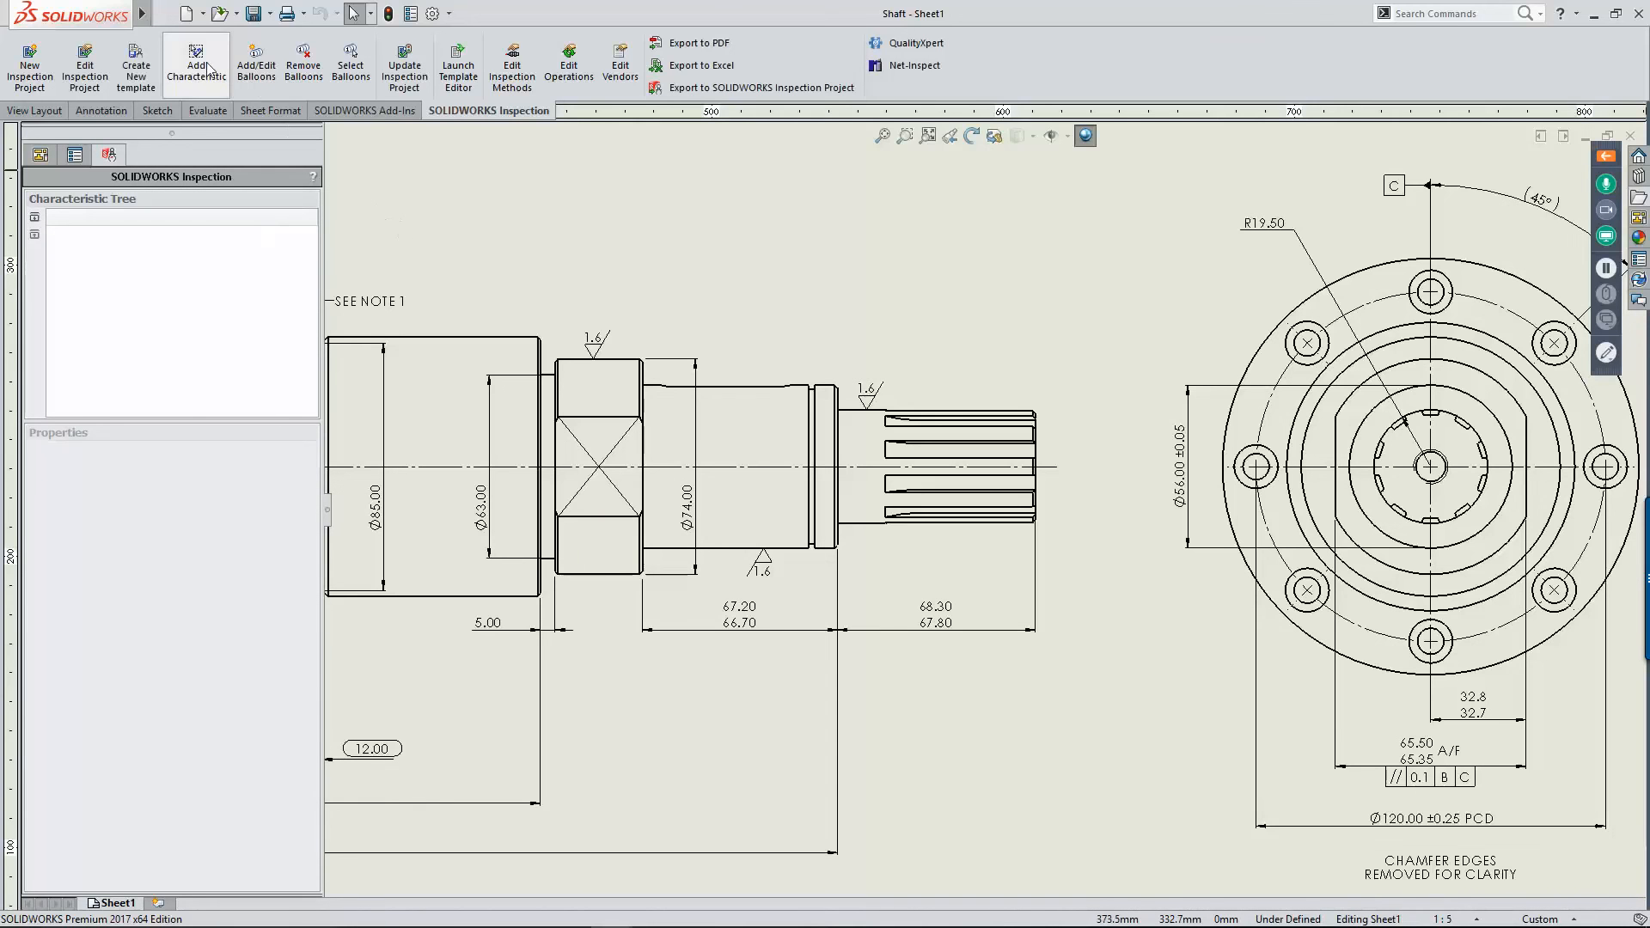
# Step: Add the 67.20/66.70 and 68.30/67.80 length dimensions below the splined shaft end as ballooned characteristics
pyautogui.click(195, 65)
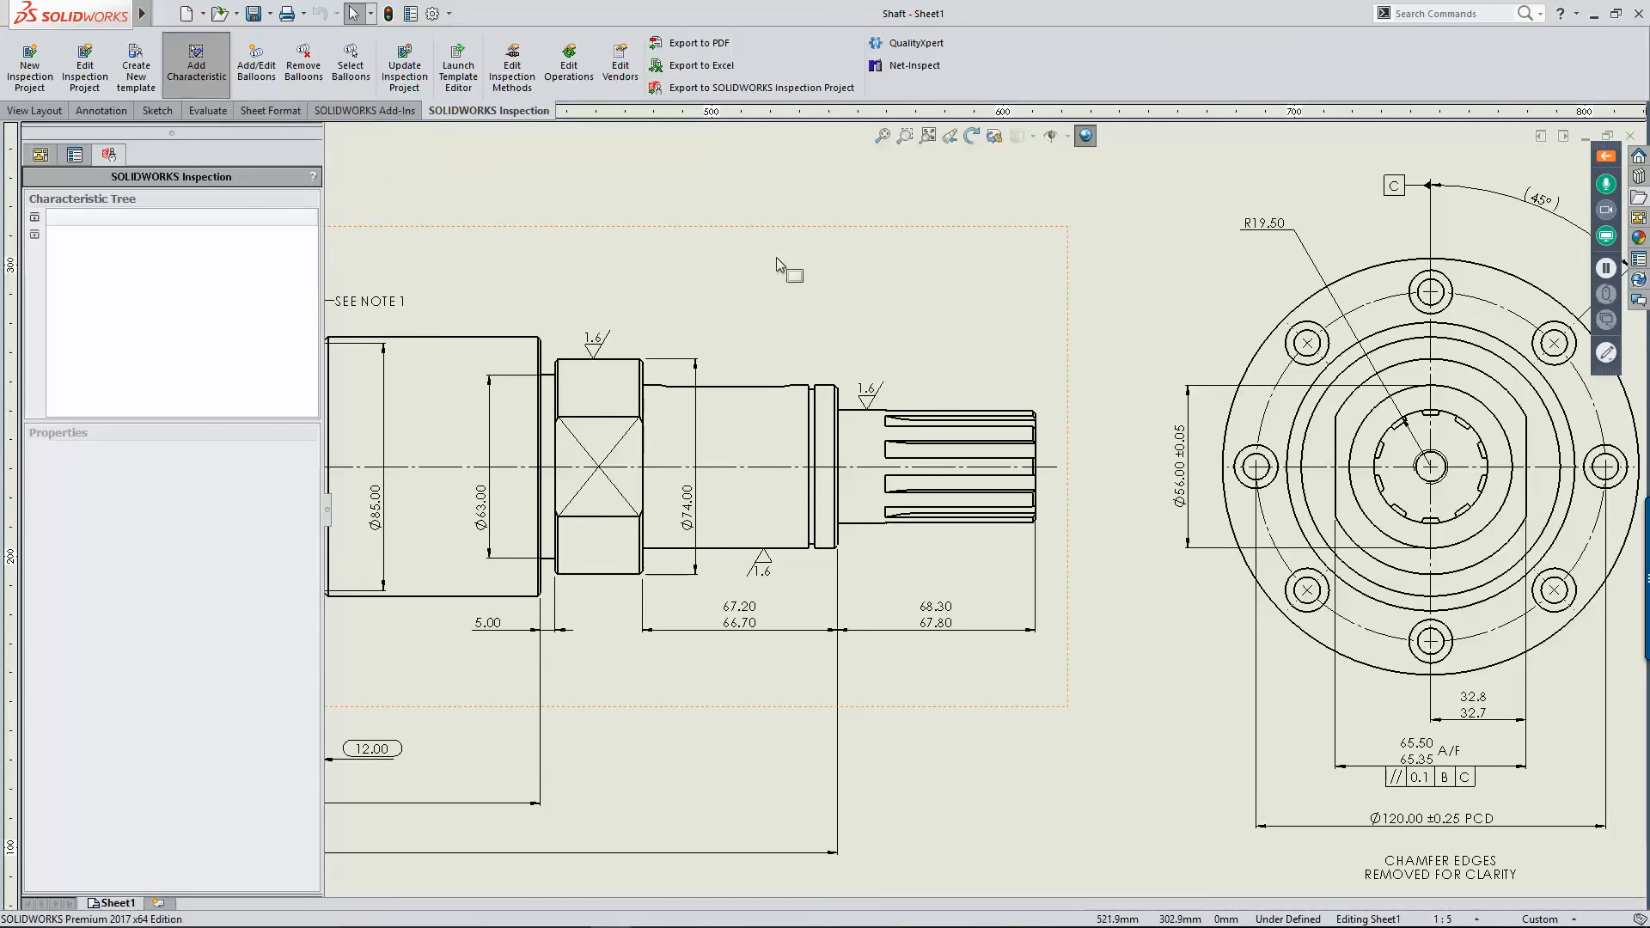
pyautogui.click(960, 708)
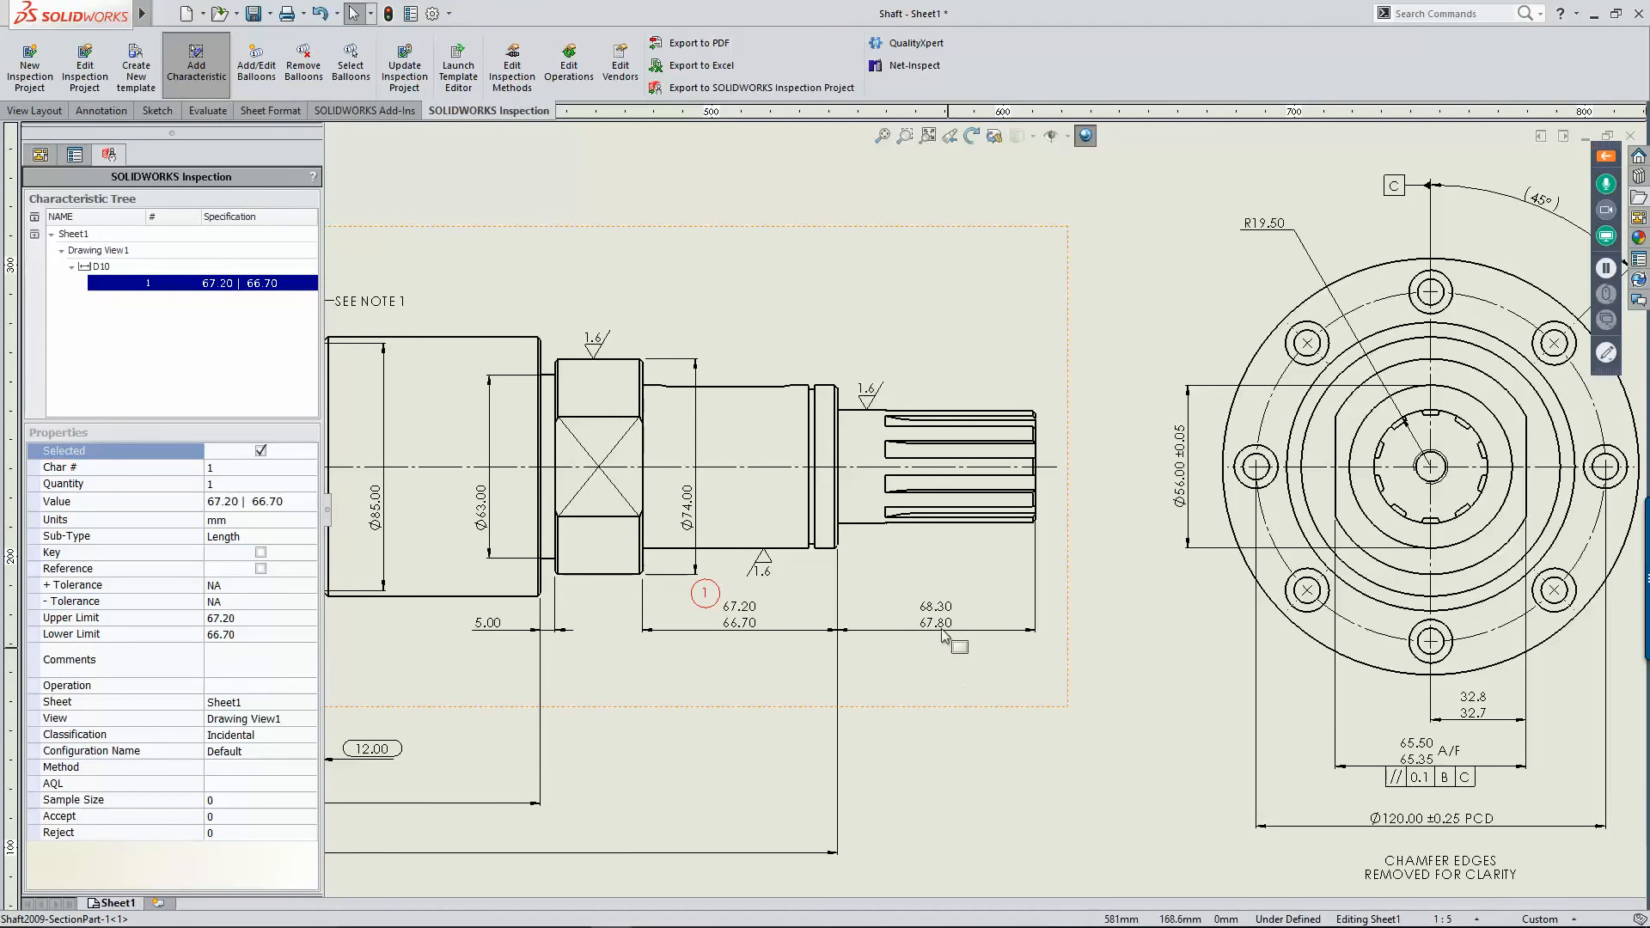
pyautogui.click(972, 708)
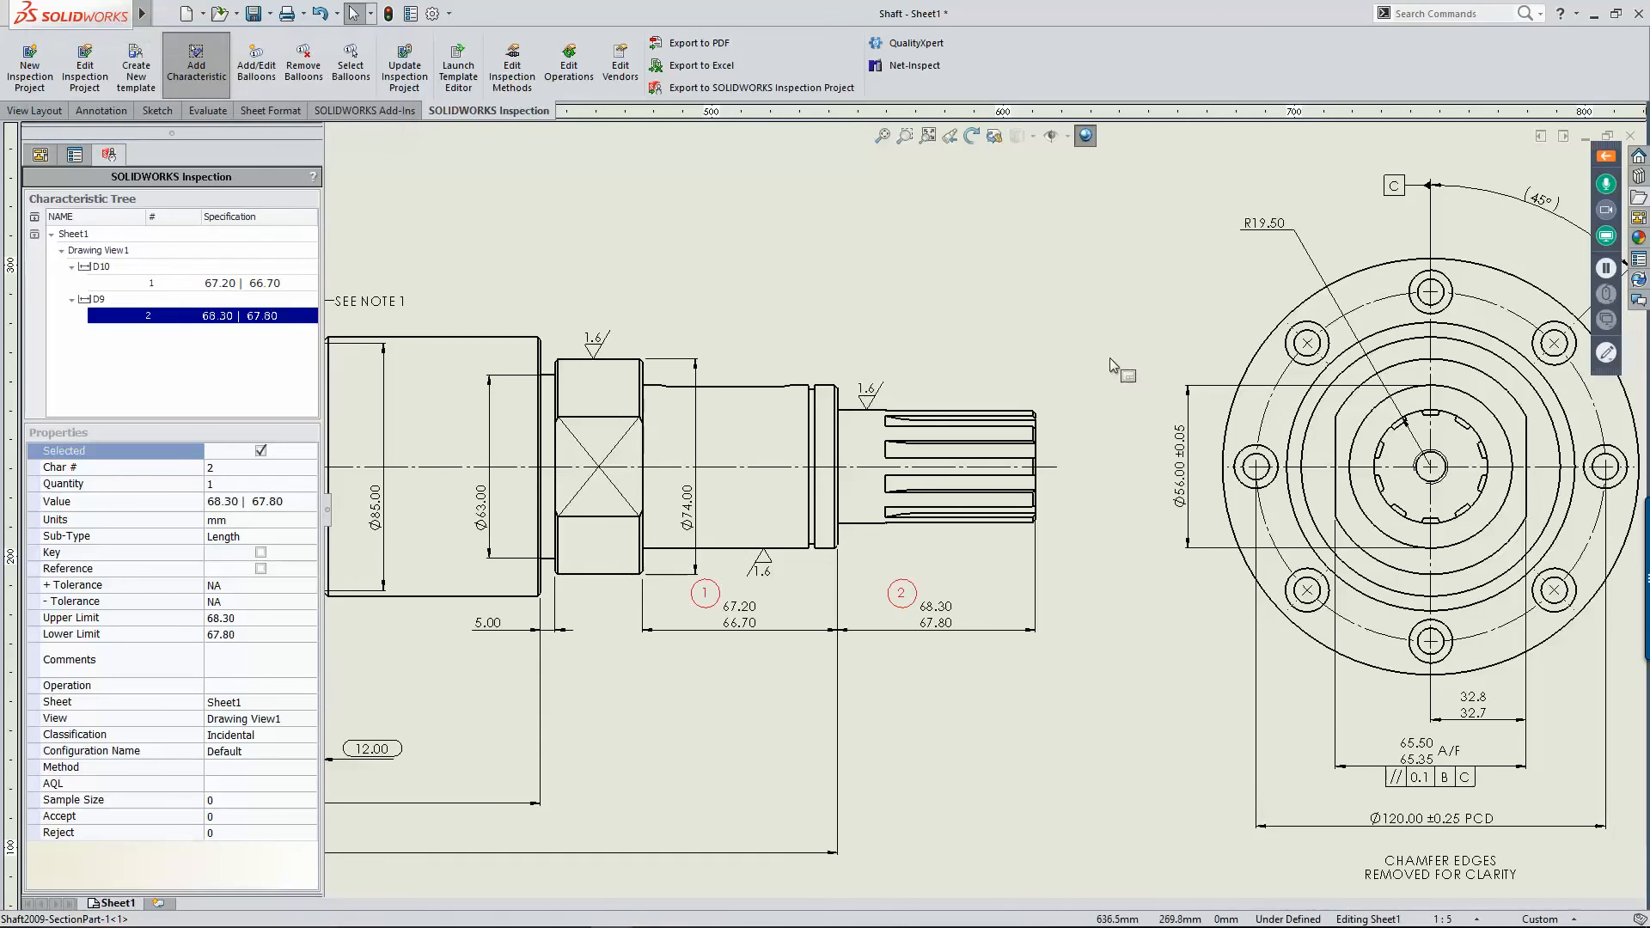
# Step: Add characteristics for the flange view's Ø56.00 ±0.05, 32.8/32.7 and 65.50/65.35 A/F dimensions and its parallelism frame together
pyautogui.moveTo(1110, 349); pyautogui.dragTo(1590, 821)
pyautogui.click(1096, 829)
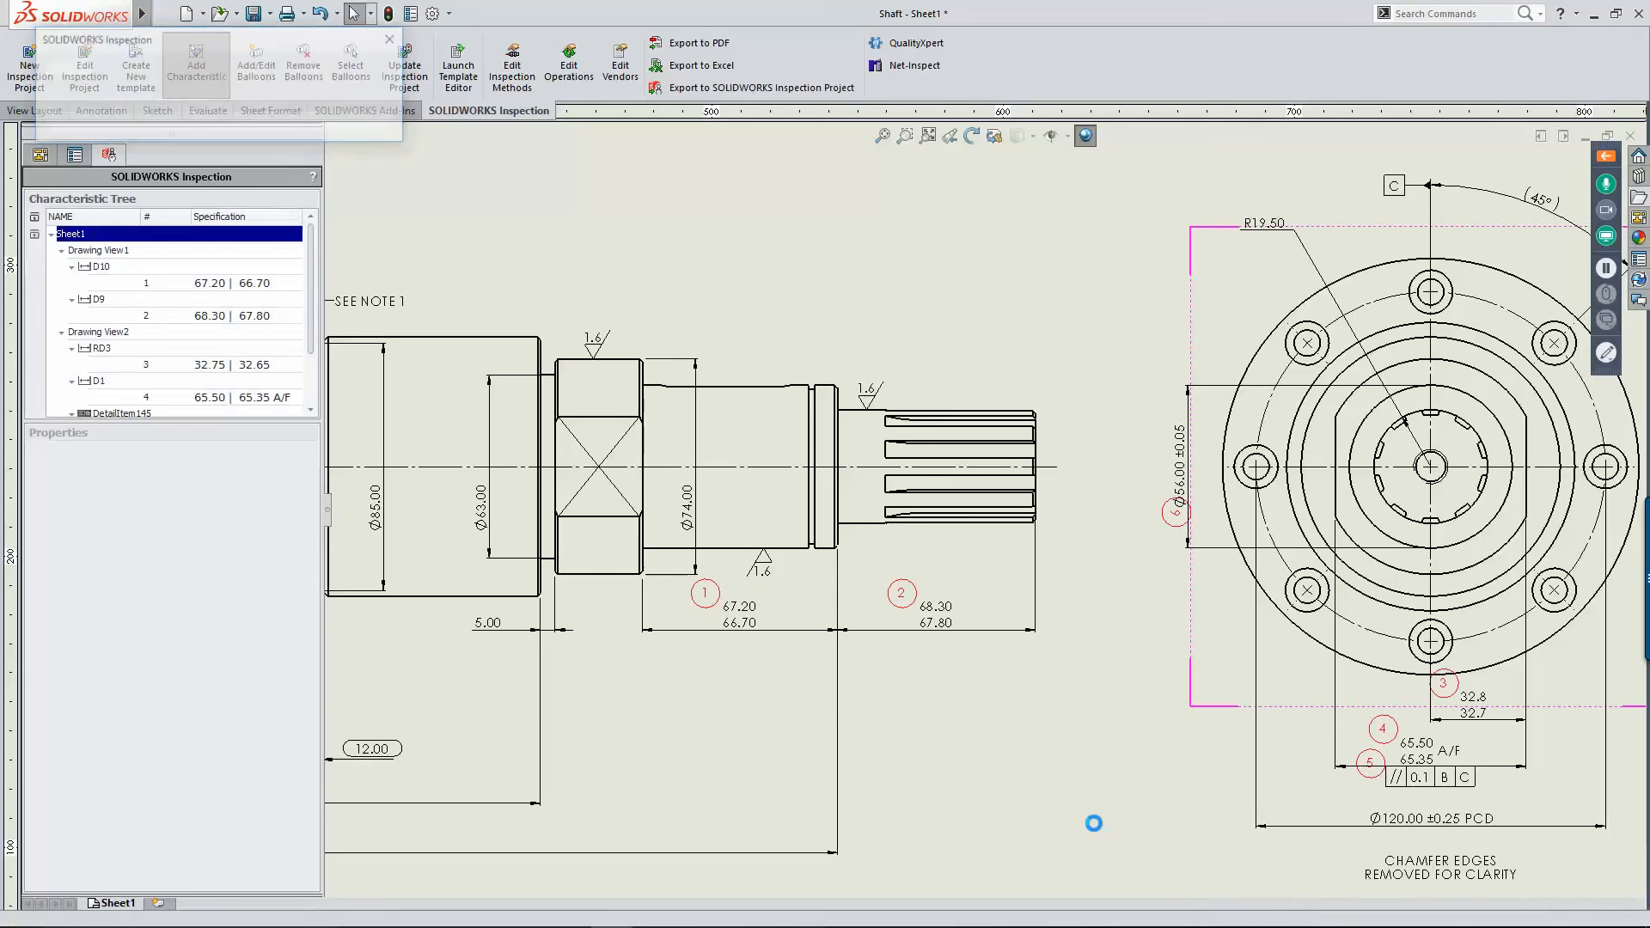
# Step: Balloon the boxed 12.00, 393.00, 492.00 and 594.00 lengths below the shaft together, and remove the 12.00 characteristic again
pyautogui.moveTo(920, 729); pyautogui.dragTo(1410, 641, button='middle')
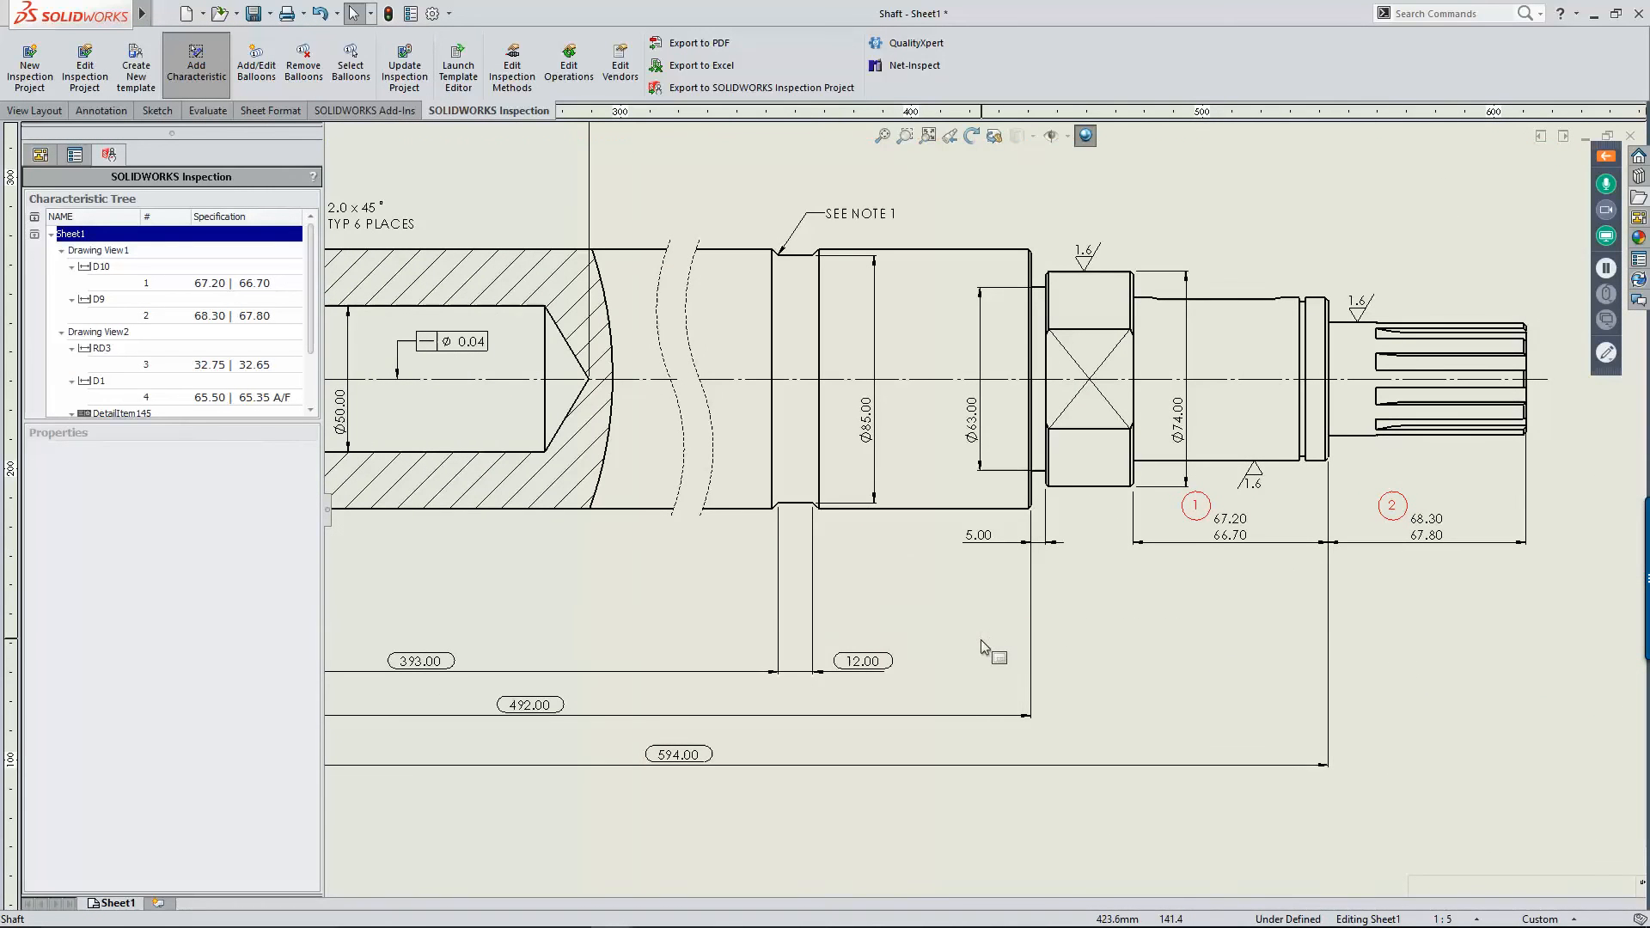
pyautogui.moveTo(968, 628); pyautogui.dragTo(331, 814)
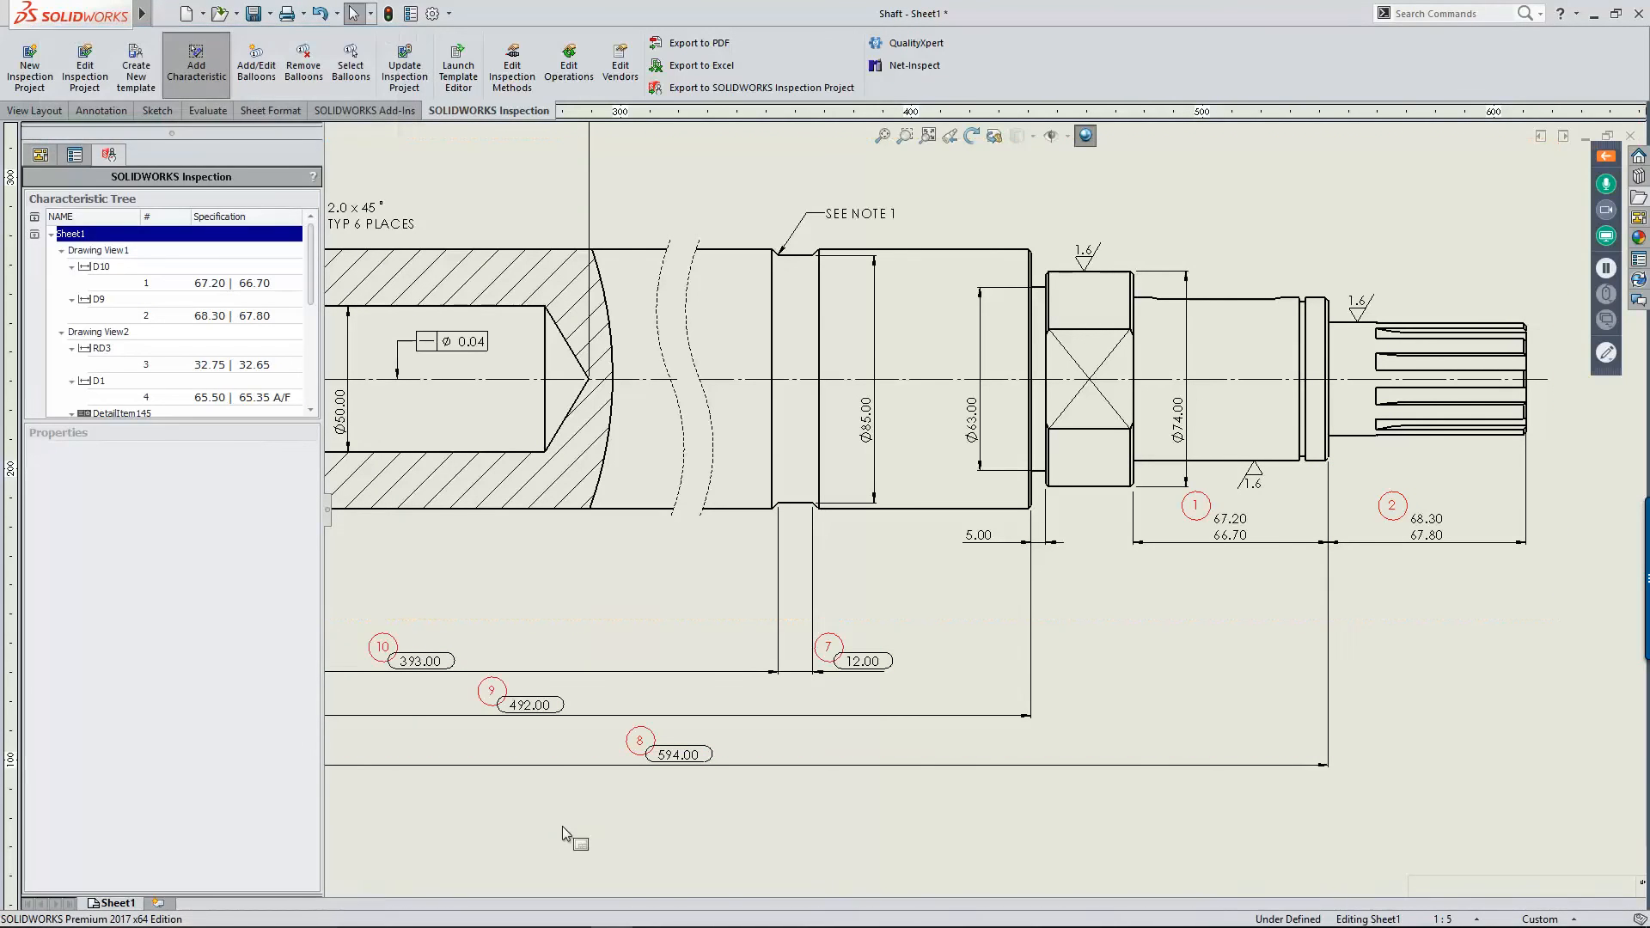
pyautogui.click(864, 669)
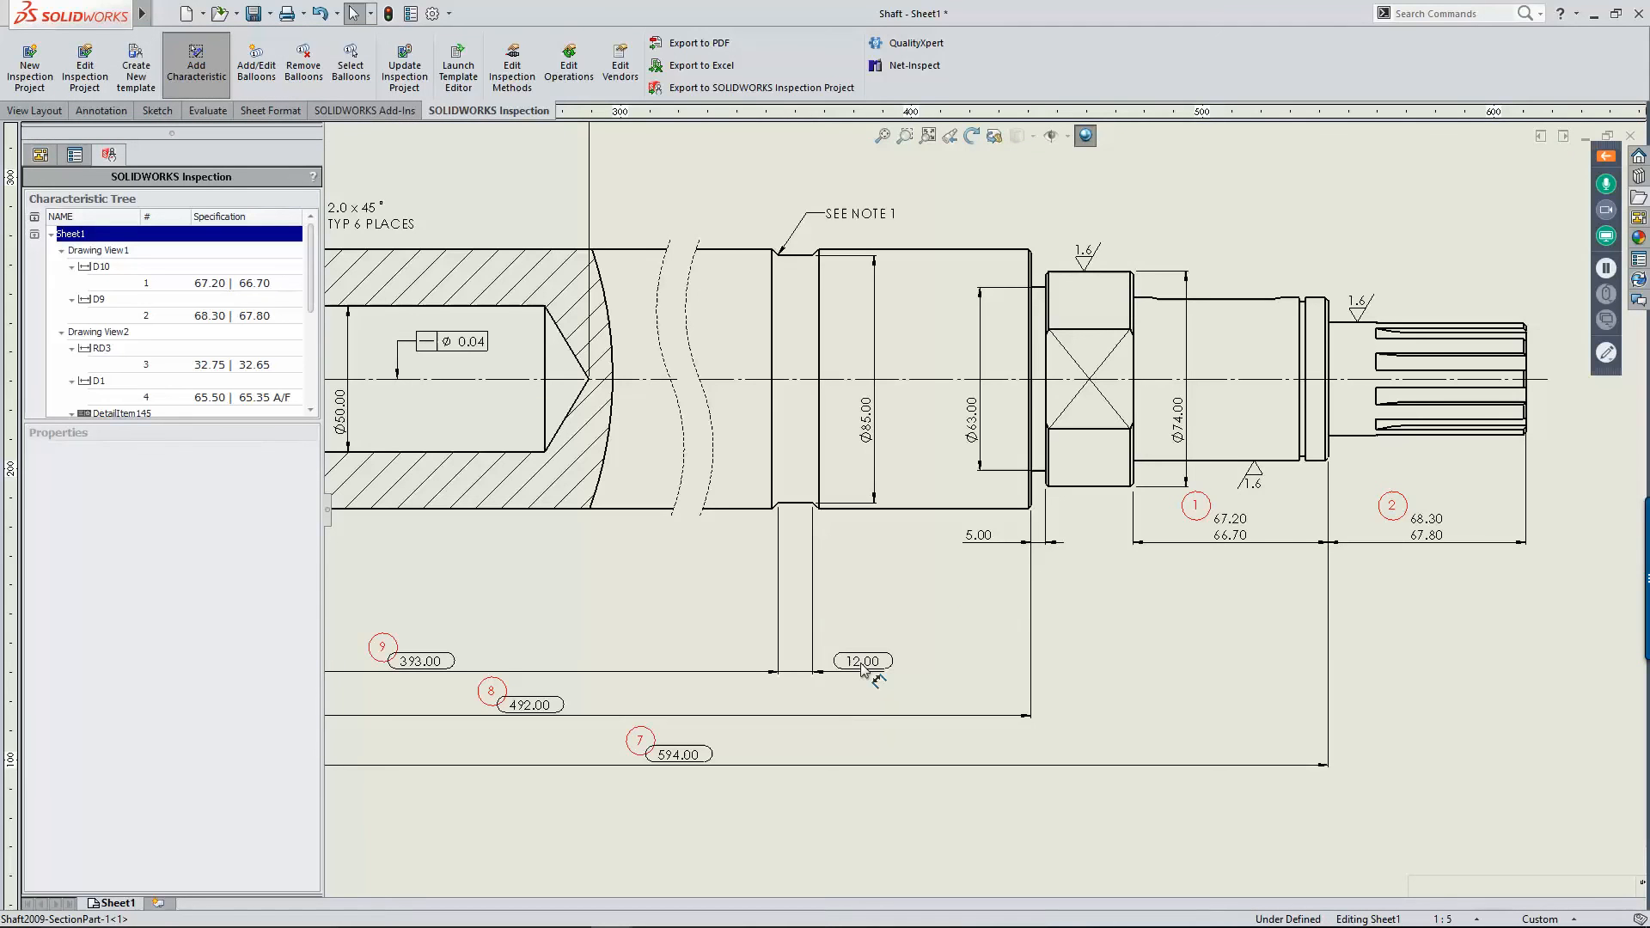
pyautogui.click(905, 136)
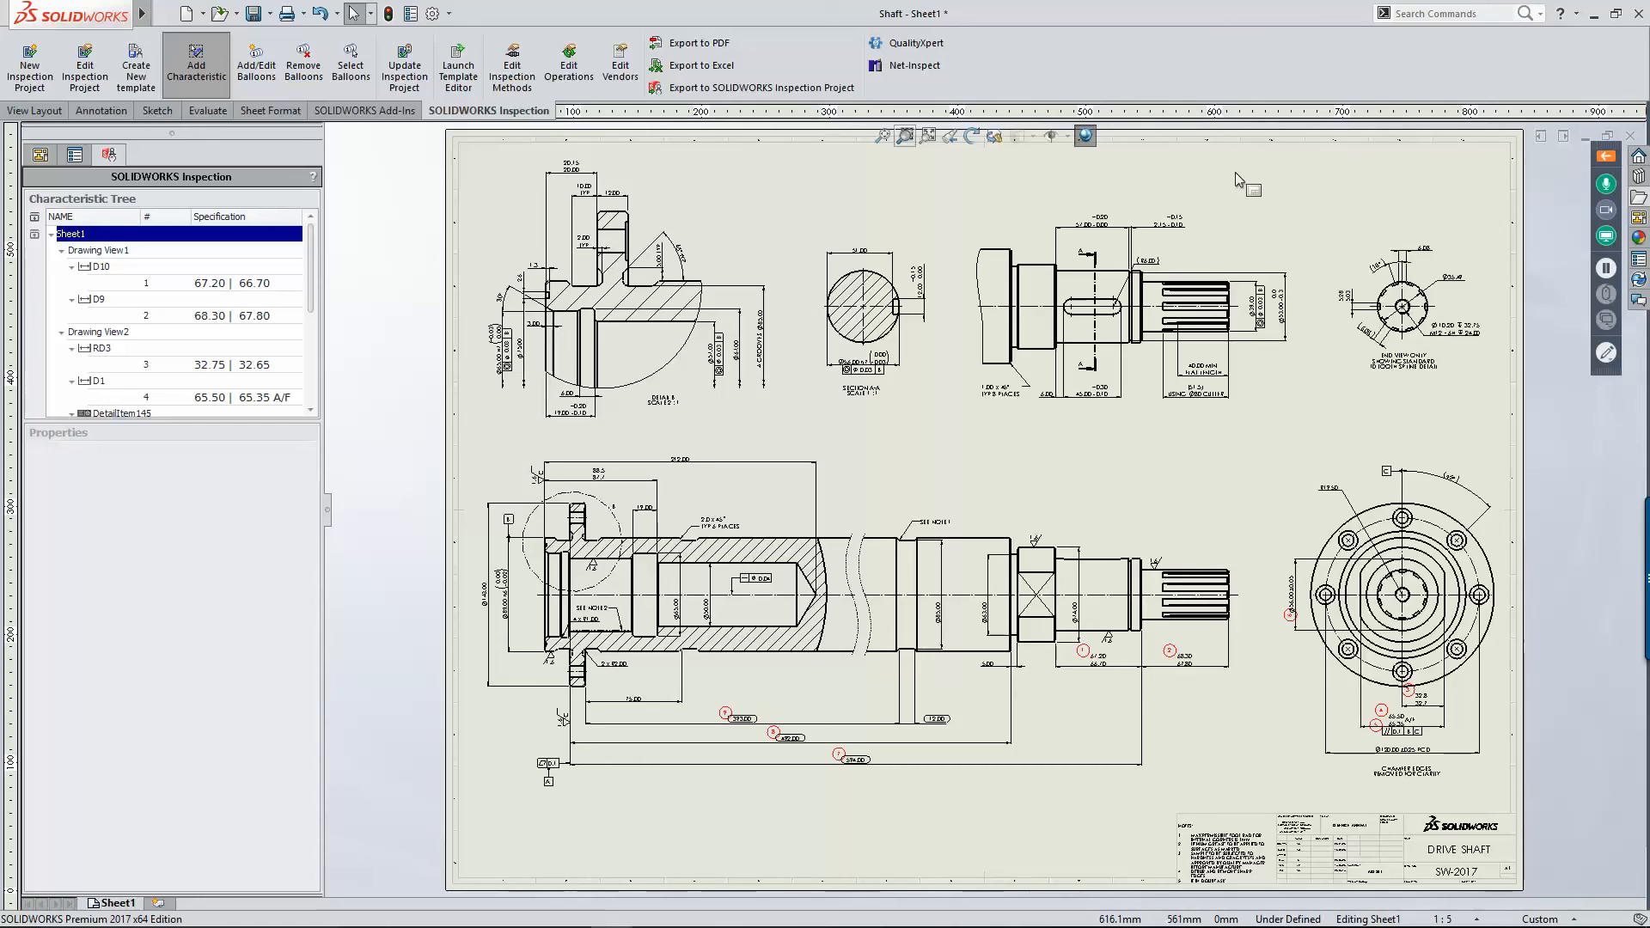
pyautogui.hotkey('alt', 'Tab')
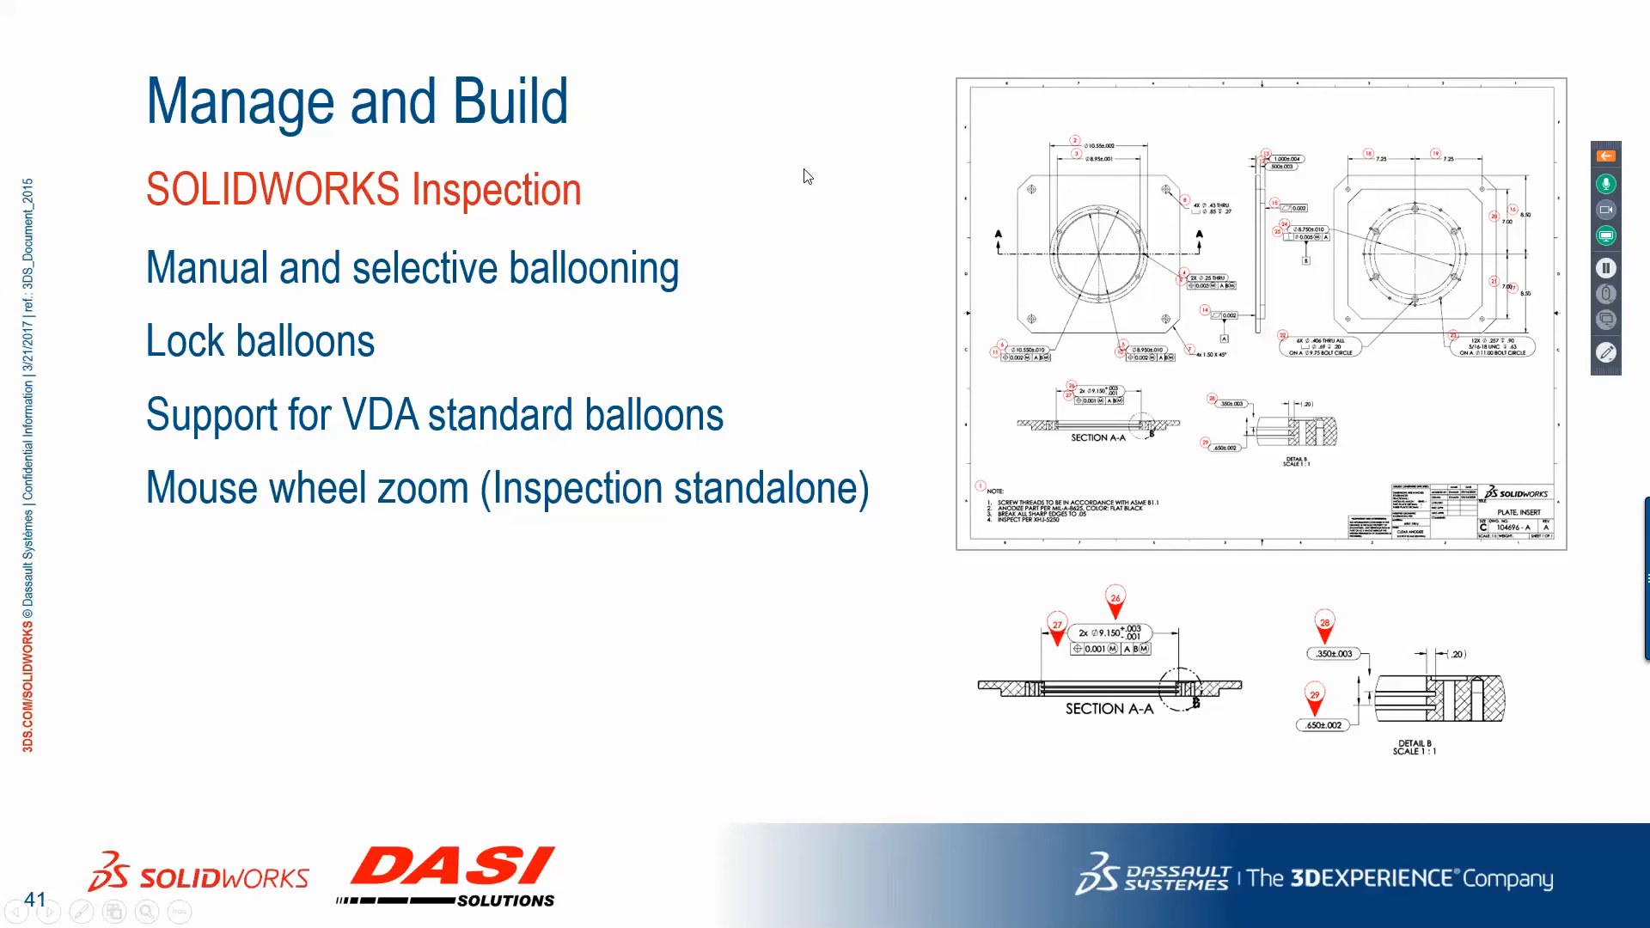
pyautogui.press('Right')
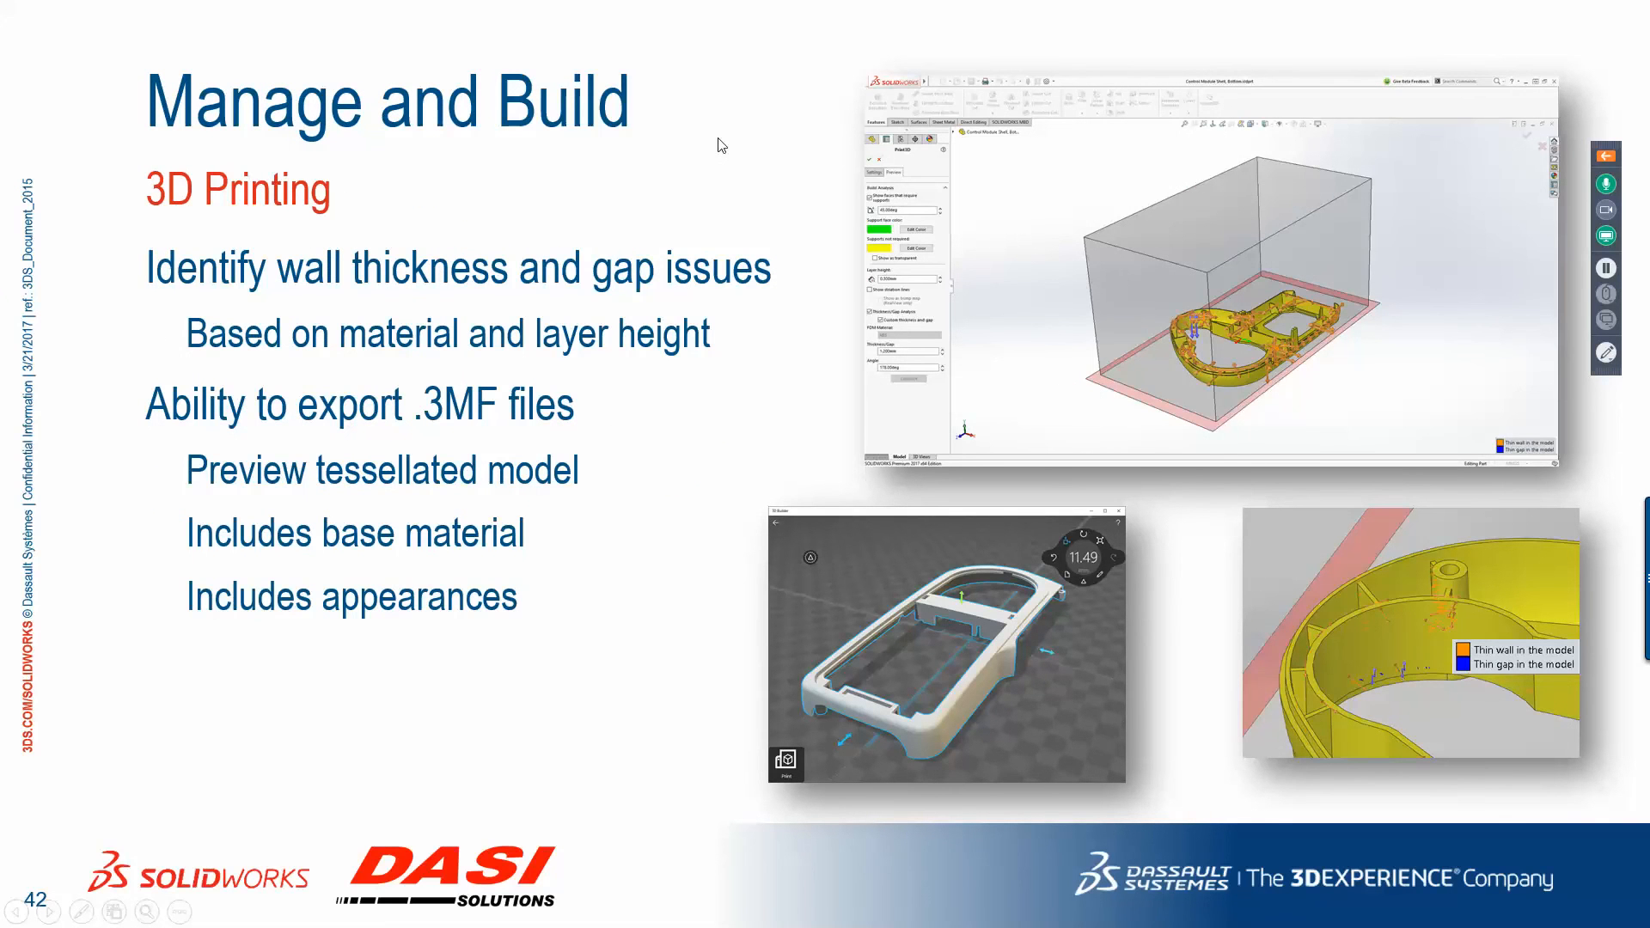